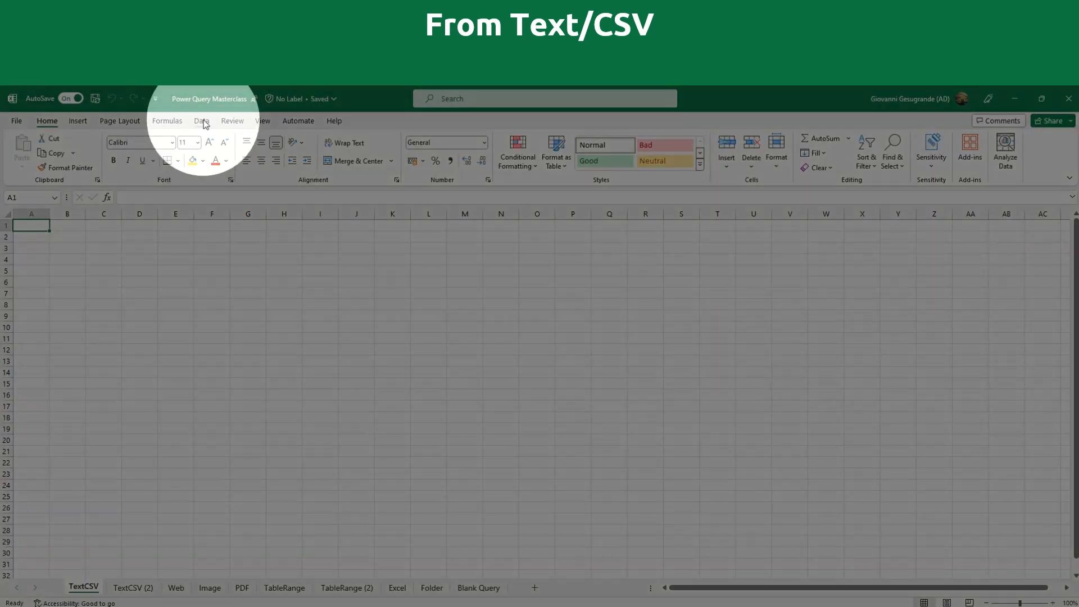
# Step: Review the data source types offered under Get Data, including the file-based sources
pyautogui.click(201, 121)
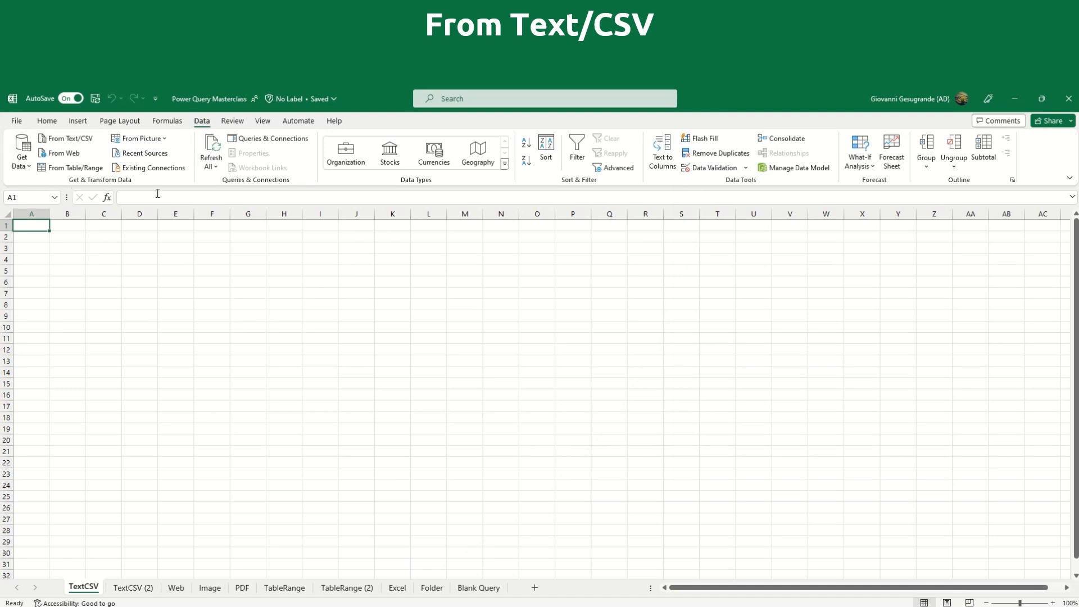
pyautogui.click(22, 164)
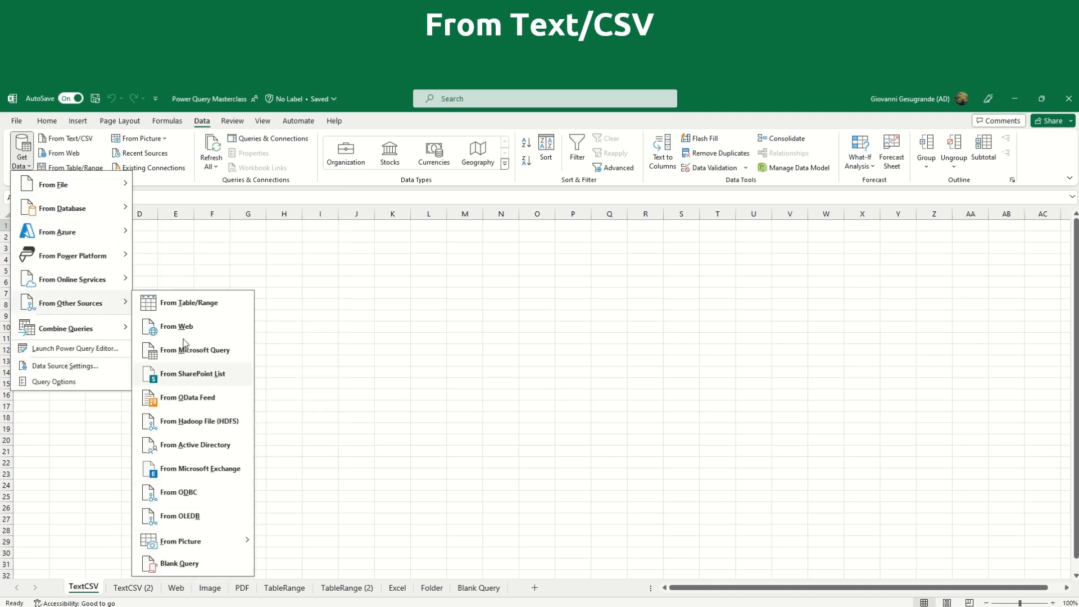
pyautogui.moveTo(109, 184)
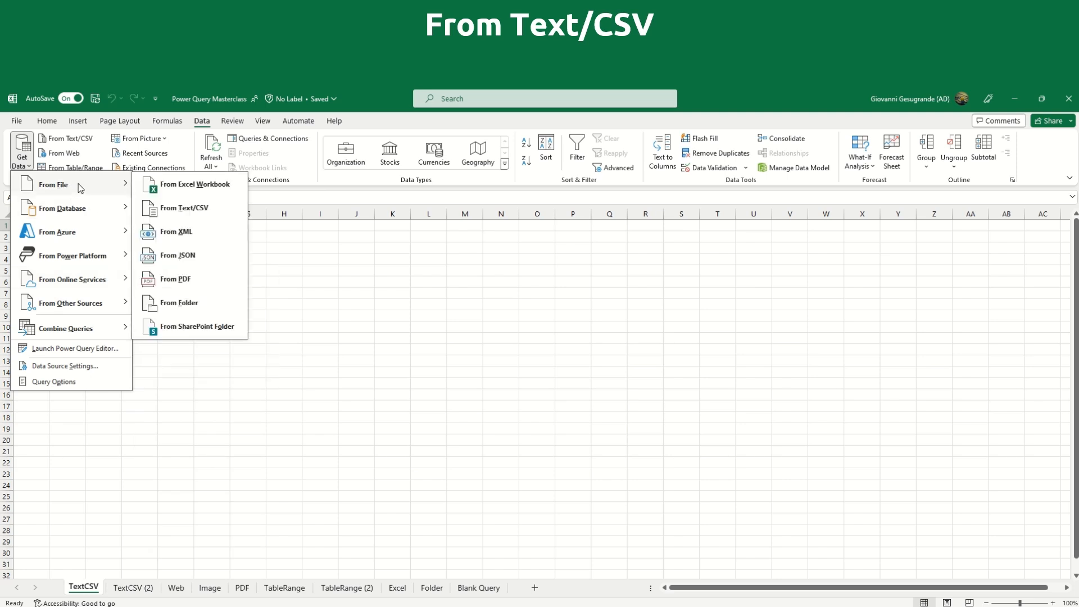
pyautogui.click(290, 182)
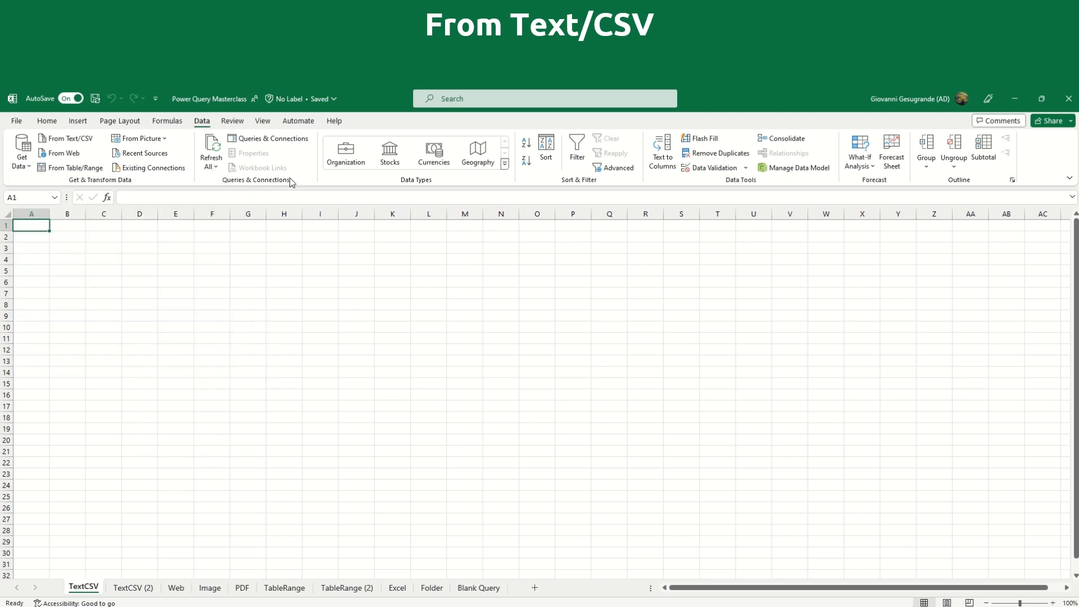
# Step: Start a Text/CSV import of the powerquery file from Documents, fitting the file list's Type column to its contents
pyautogui.click(78, 142)
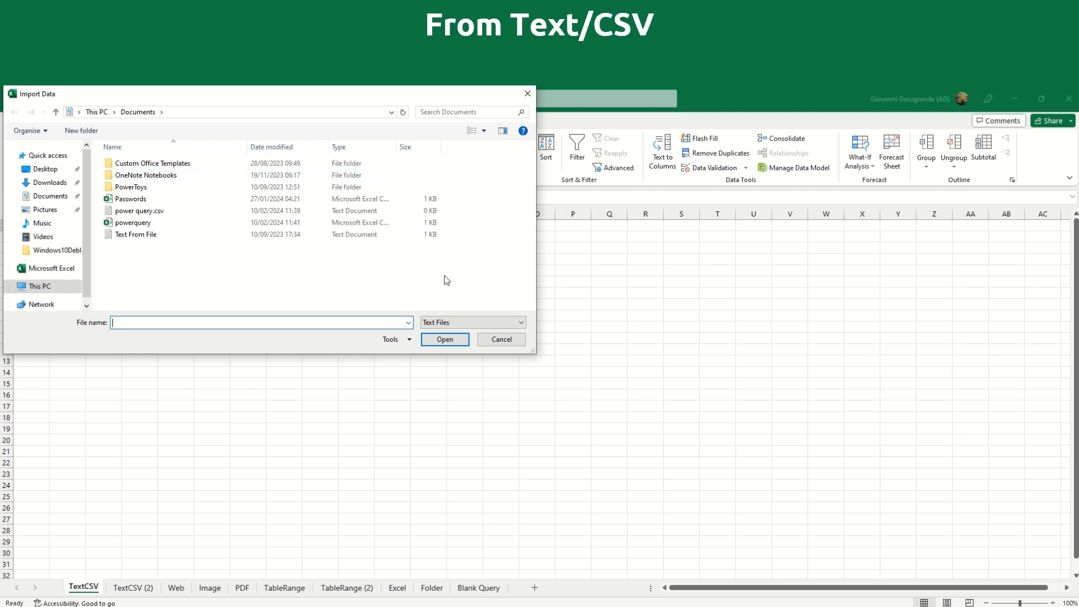
pyautogui.rightClick(370, 148)
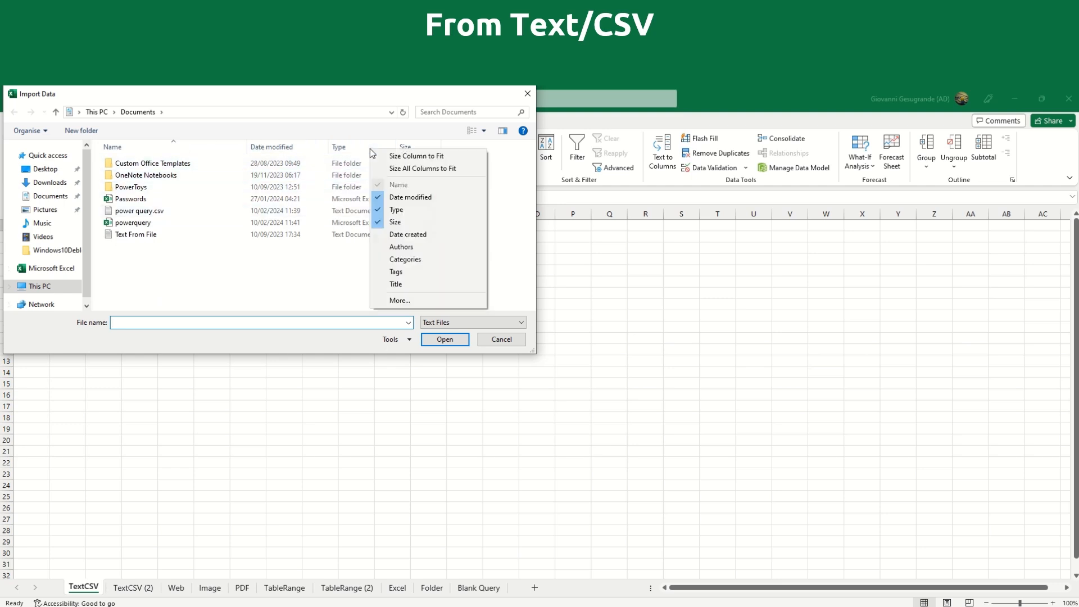
pyautogui.click(395, 161)
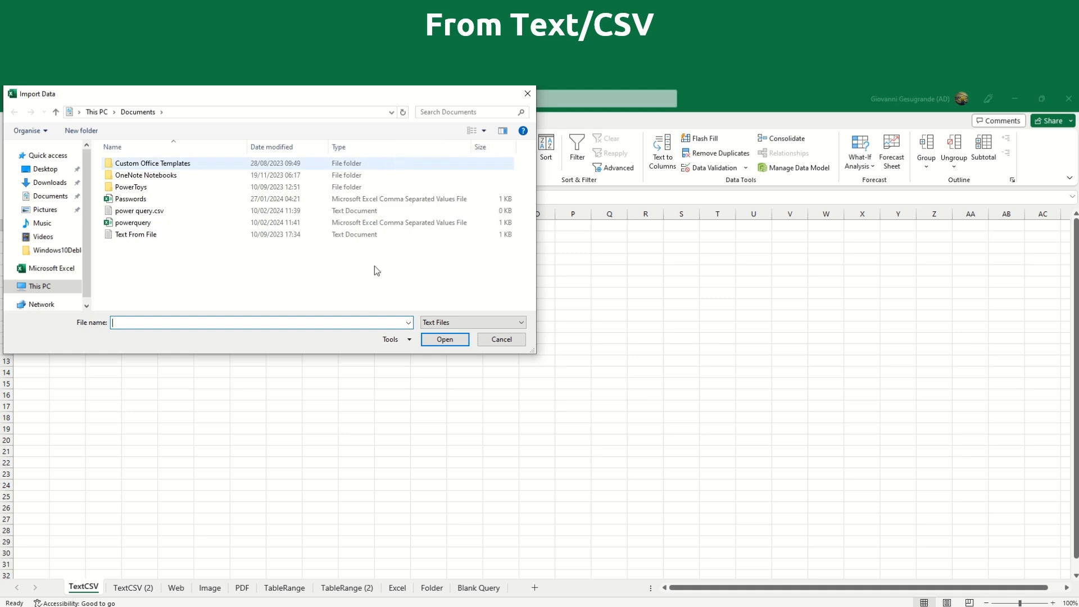
pyautogui.click(278, 224)
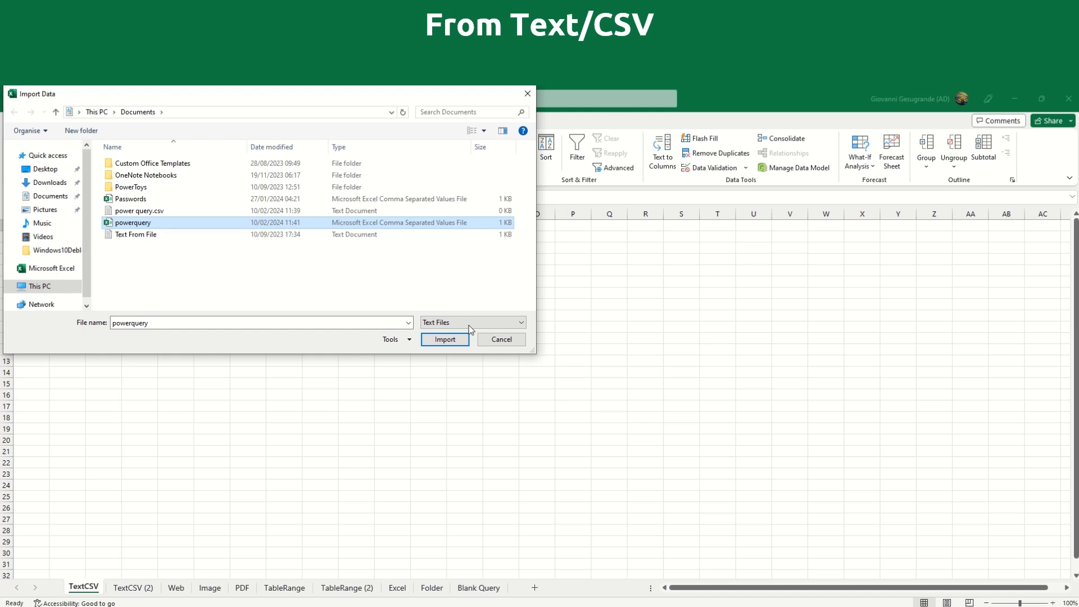
pyautogui.click(445, 339)
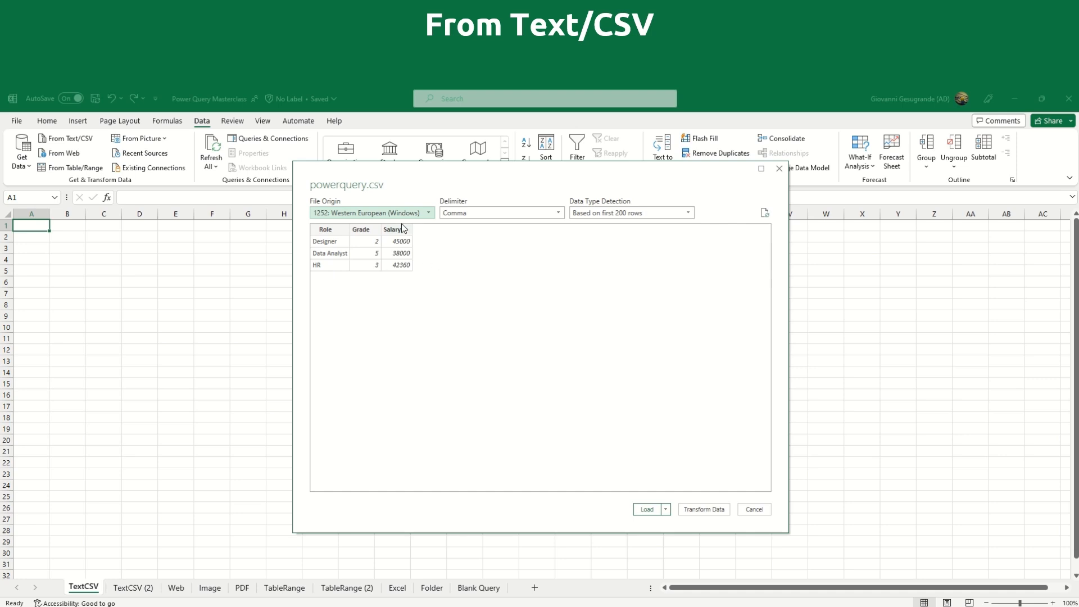
# Step: Keep the comma delimiter and load the powerquery data as a table into the existing TextCSV worksheet at cell A1
pyautogui.click(473, 212)
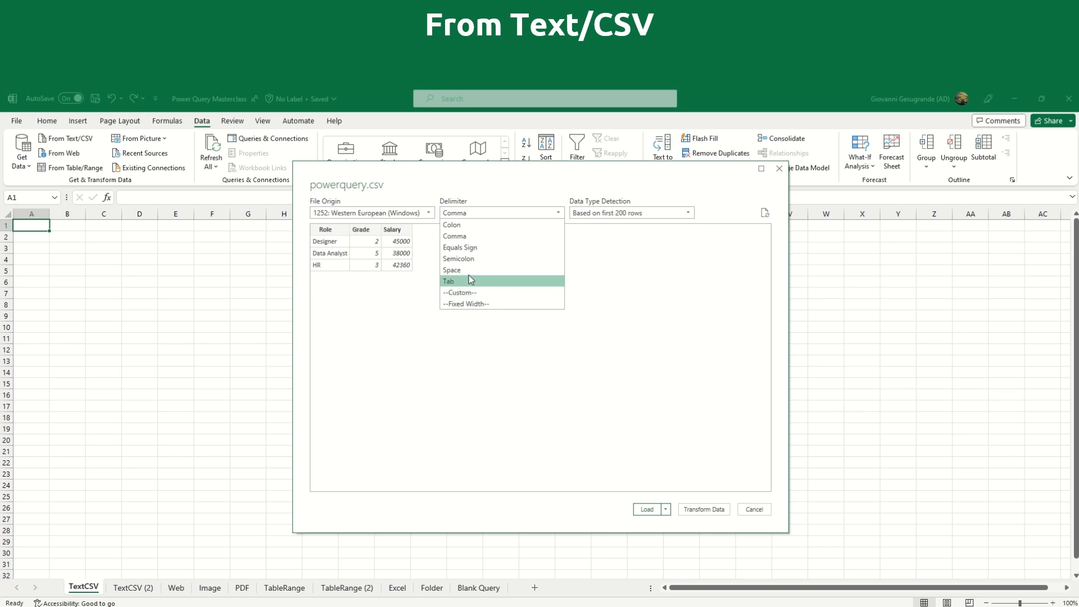
pyautogui.click(502, 212)
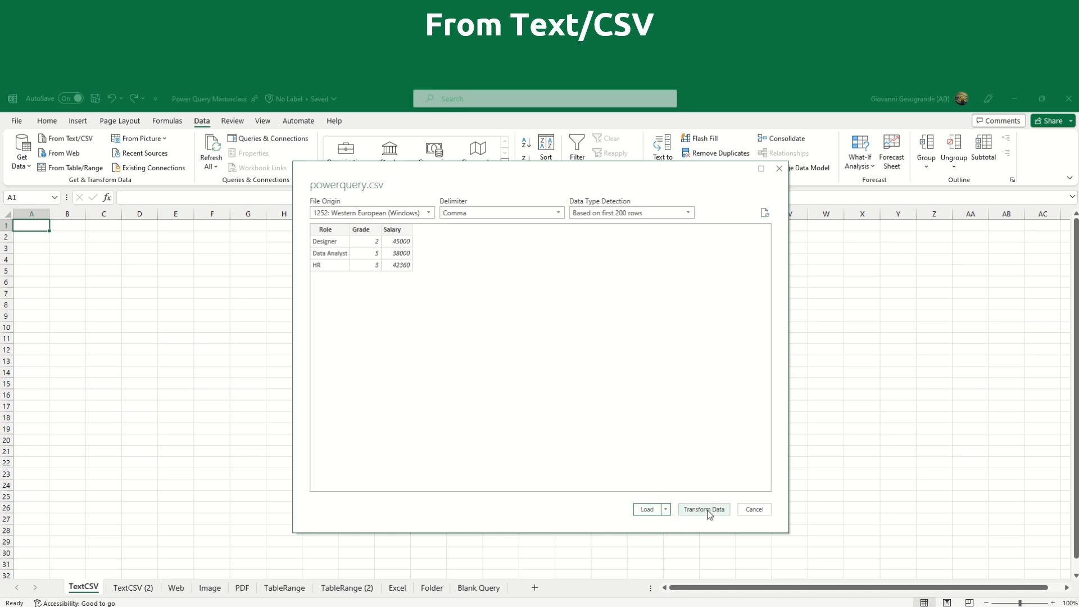
pyautogui.click(666, 509)
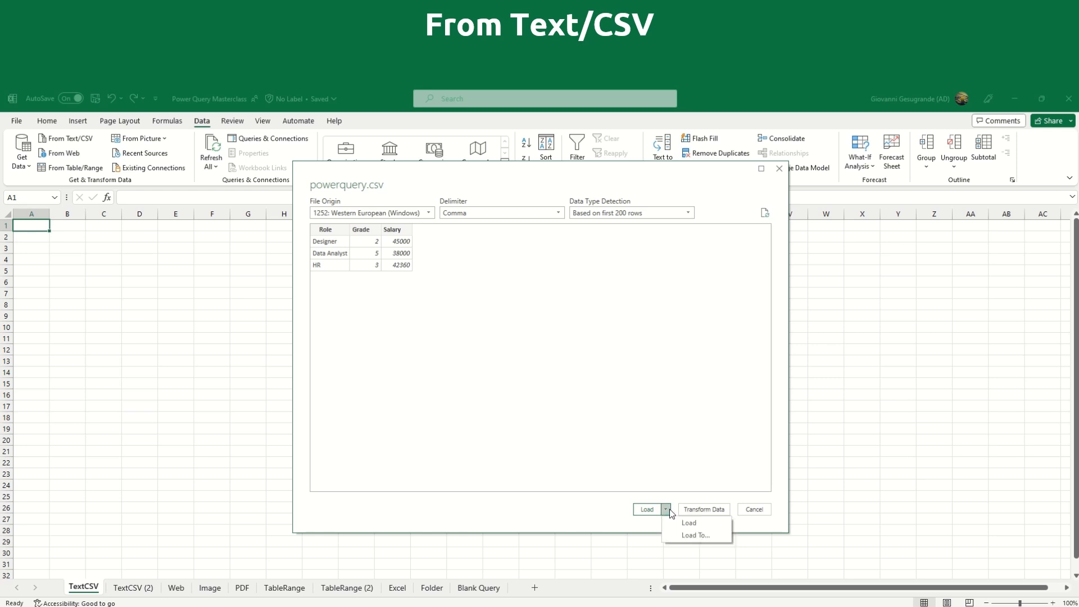
pyautogui.click(689, 536)
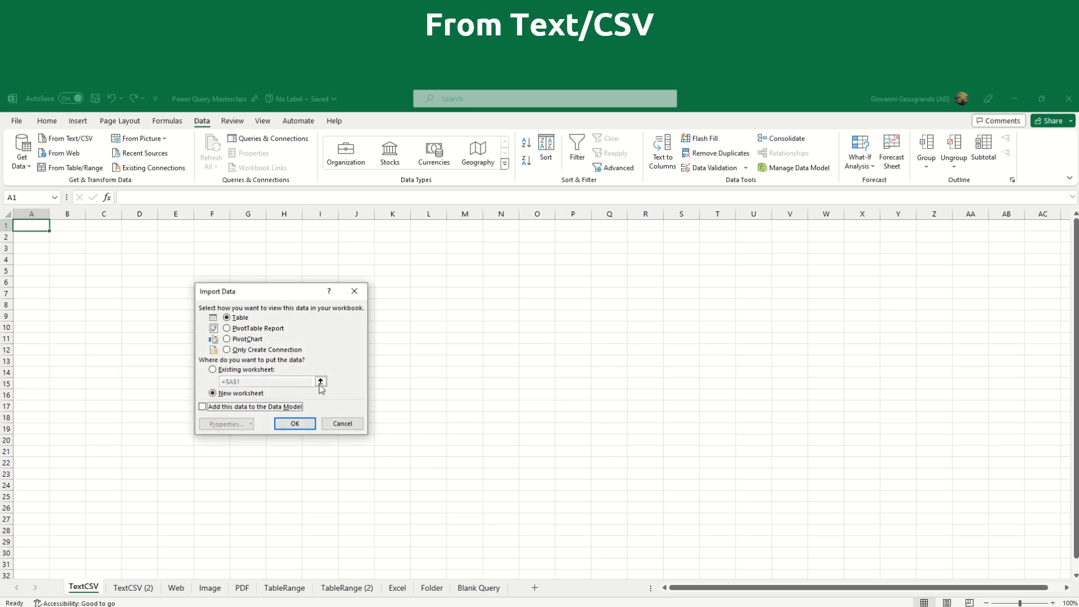
pyautogui.click(225, 370)
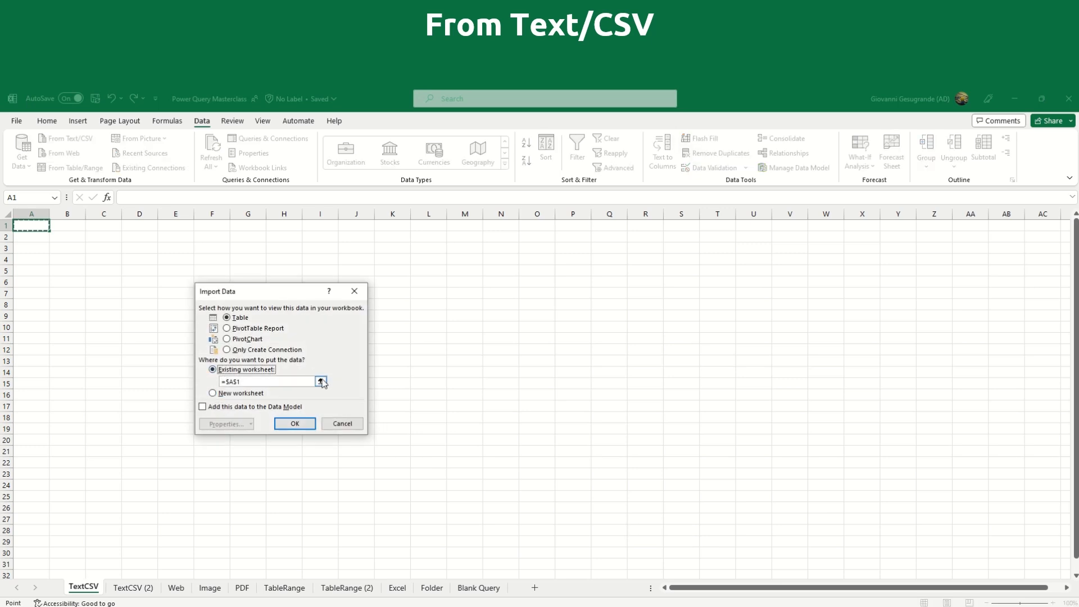
pyautogui.click(321, 382)
pyautogui.click(30, 226)
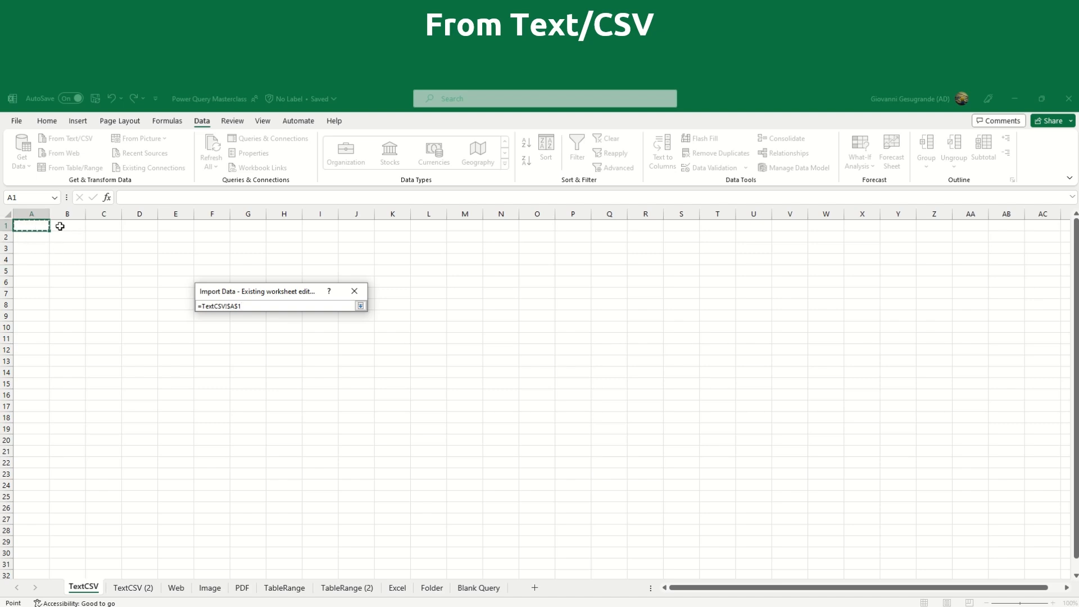
pyautogui.click(361, 307)
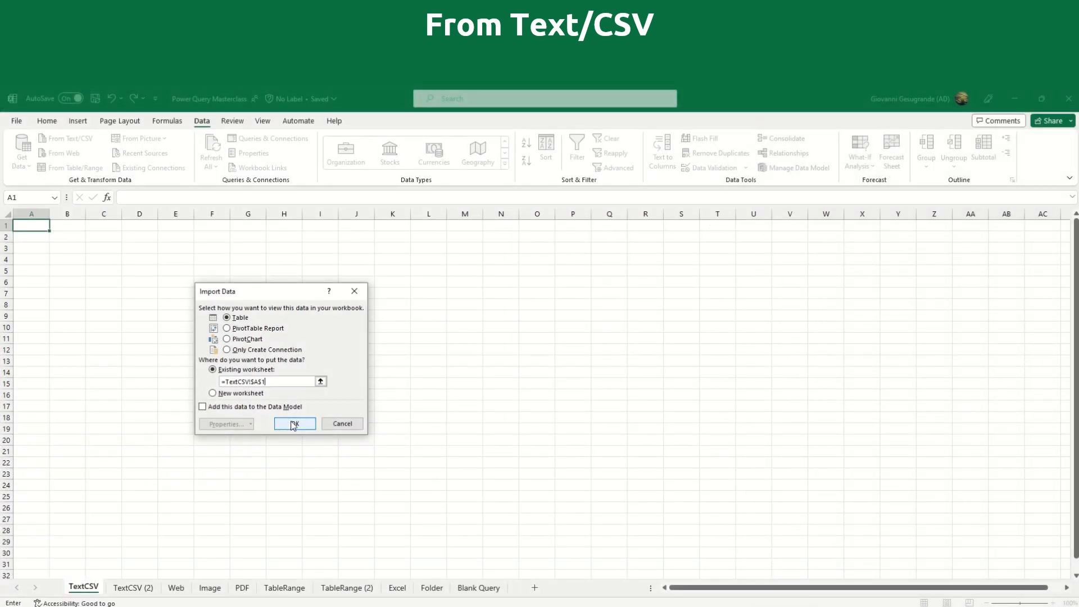
pyautogui.click(293, 424)
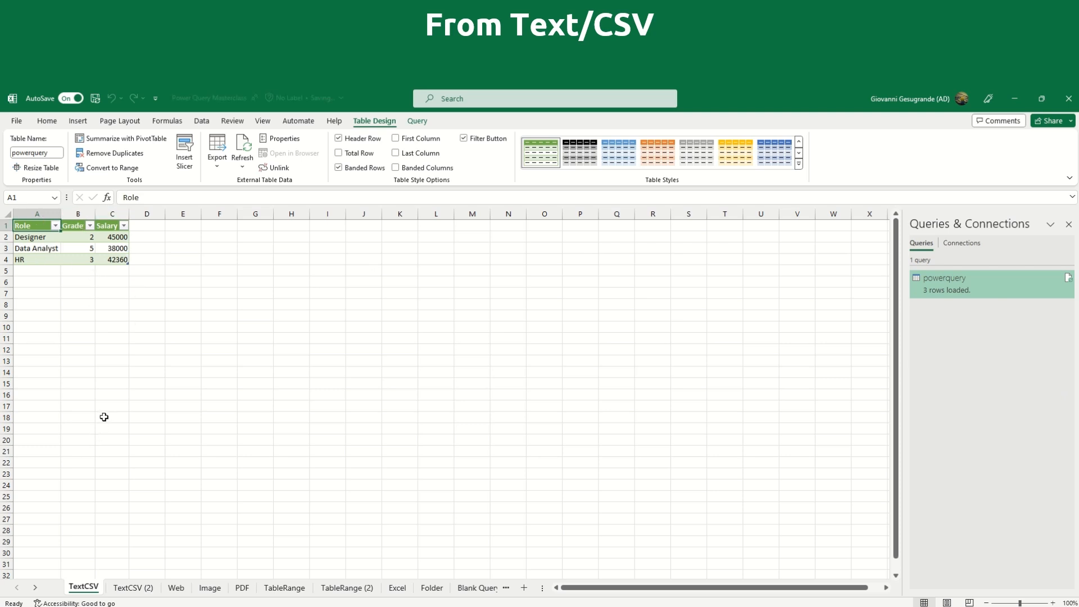
# Step: Rename the powerquery query to CSV
pyautogui.rightClick(963, 285)
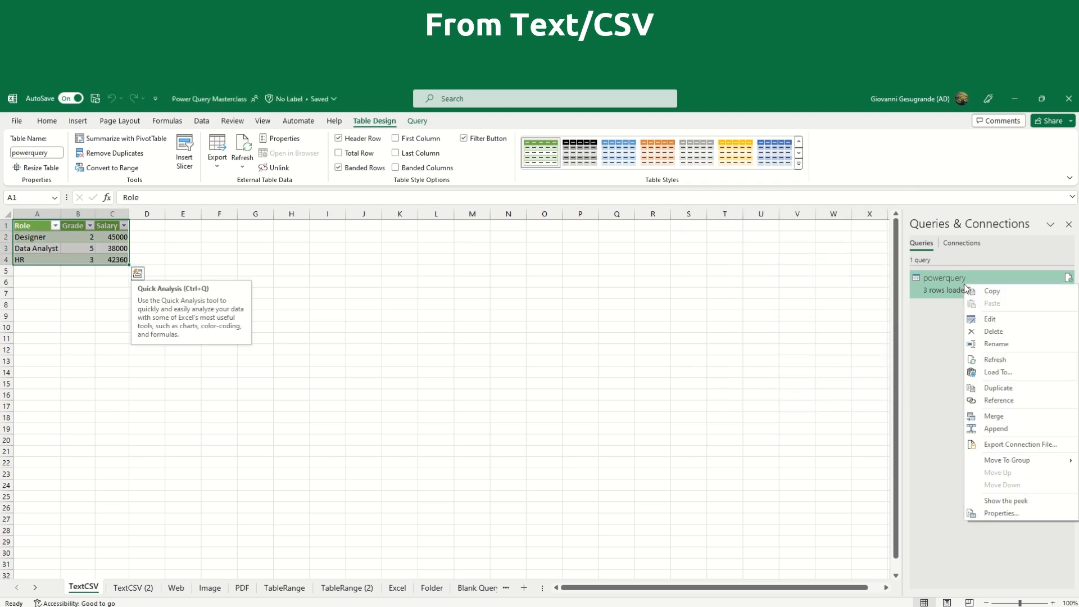
pyautogui.click(996, 344)
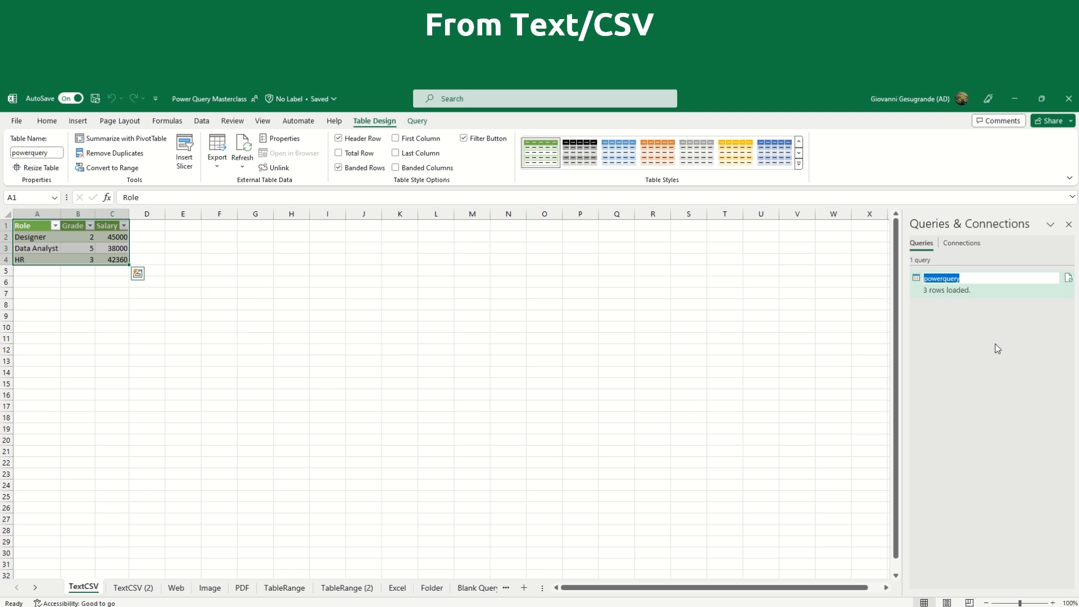
pyautogui.write('CSV')
pyautogui.press('Return')
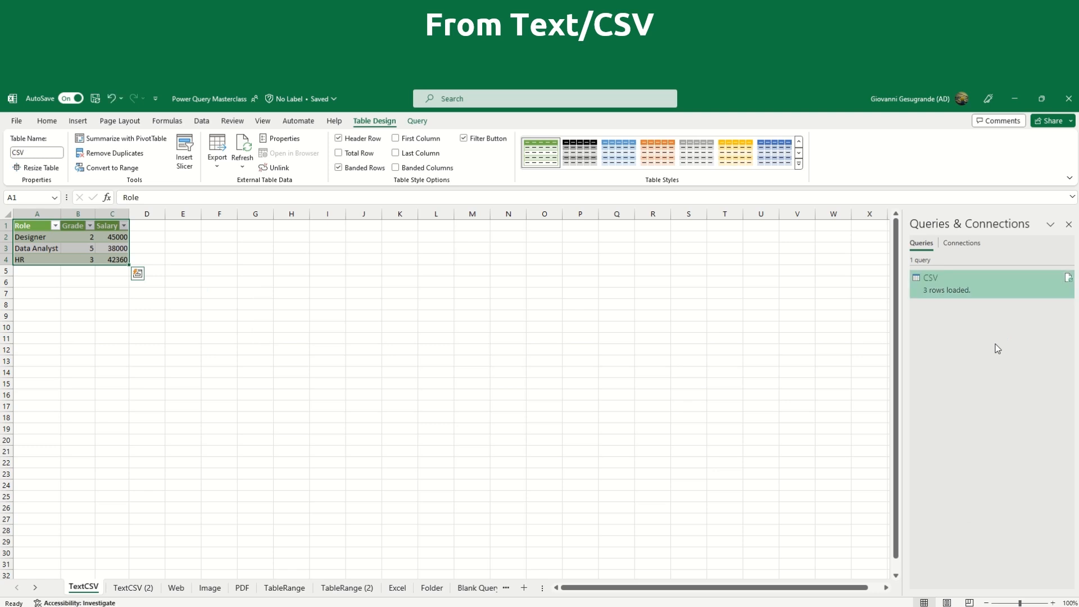
# Step: Refresh the workbook's imported data with Refresh All
pyautogui.click(91, 244)
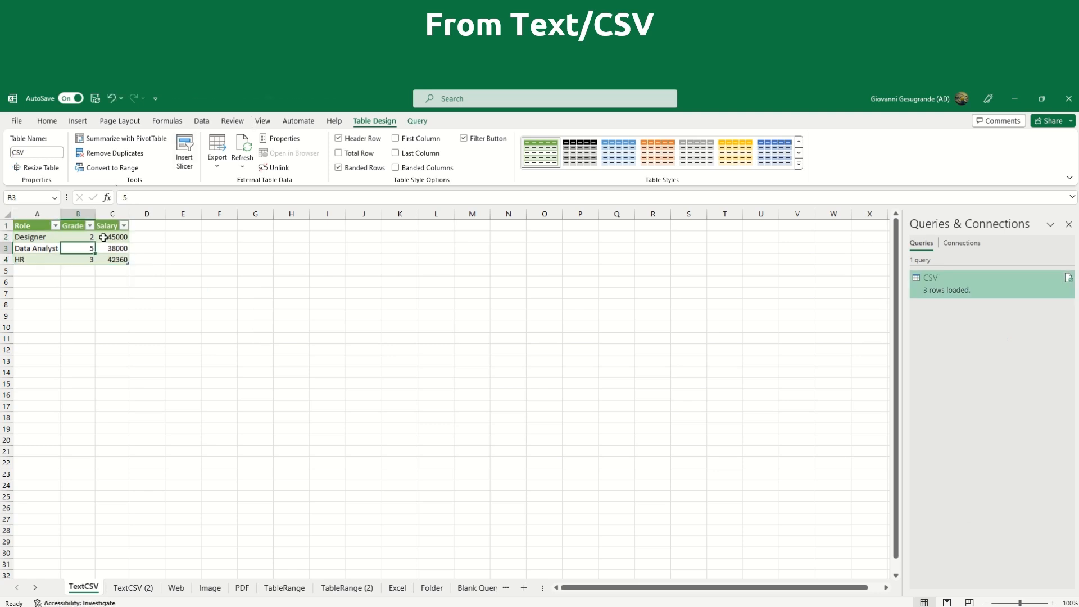
pyautogui.click(202, 121)
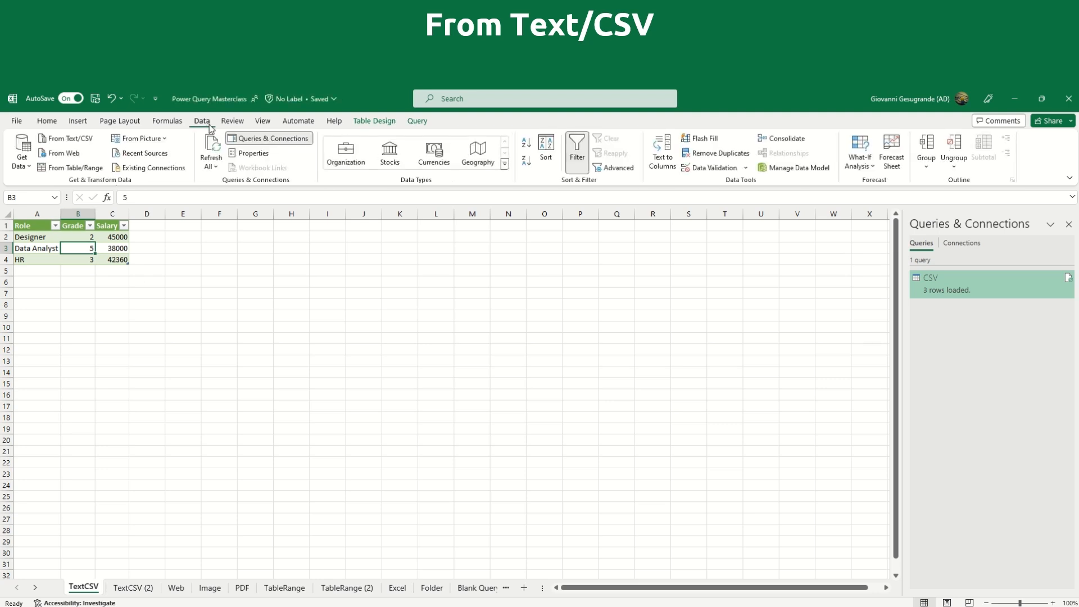
pyautogui.click(216, 145)
# Step: On the TextCSV (2) sheet, start a Text/CSV import of the file Text From File - V2
pyautogui.hotkey('ctrl', 'pagedown')
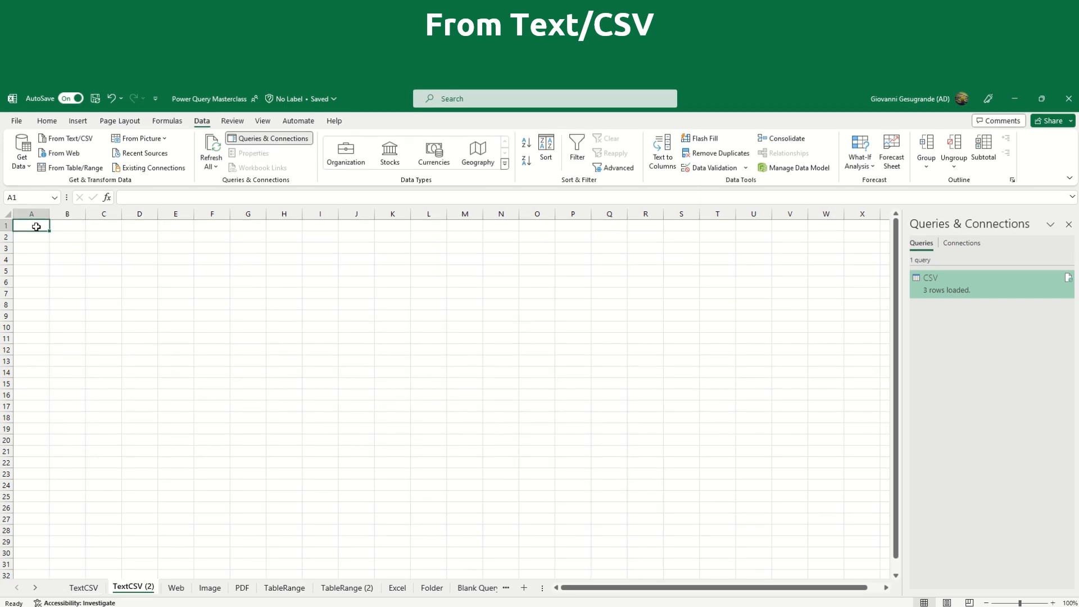
pyautogui.click(70, 139)
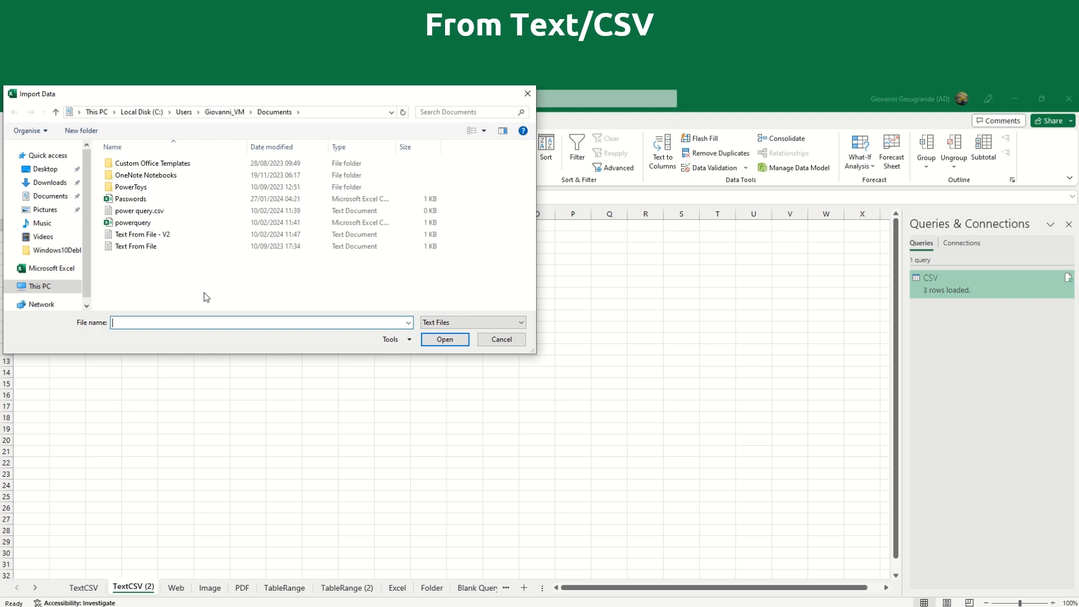
pyautogui.doubleClick(163, 234)
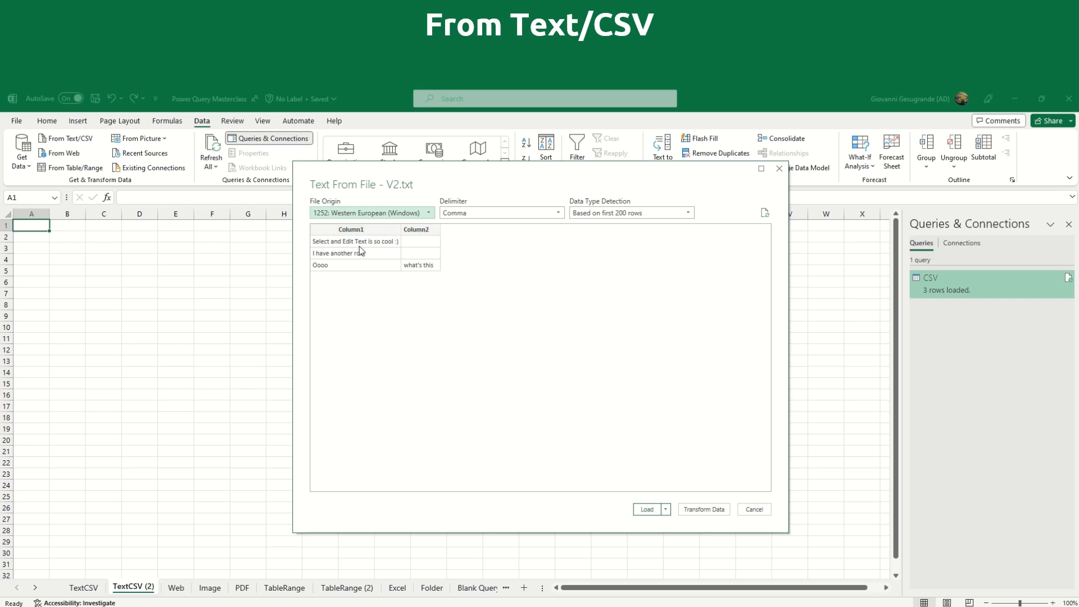
# Step: Set the import delimiter for the text file to Space
pyautogui.click(461, 213)
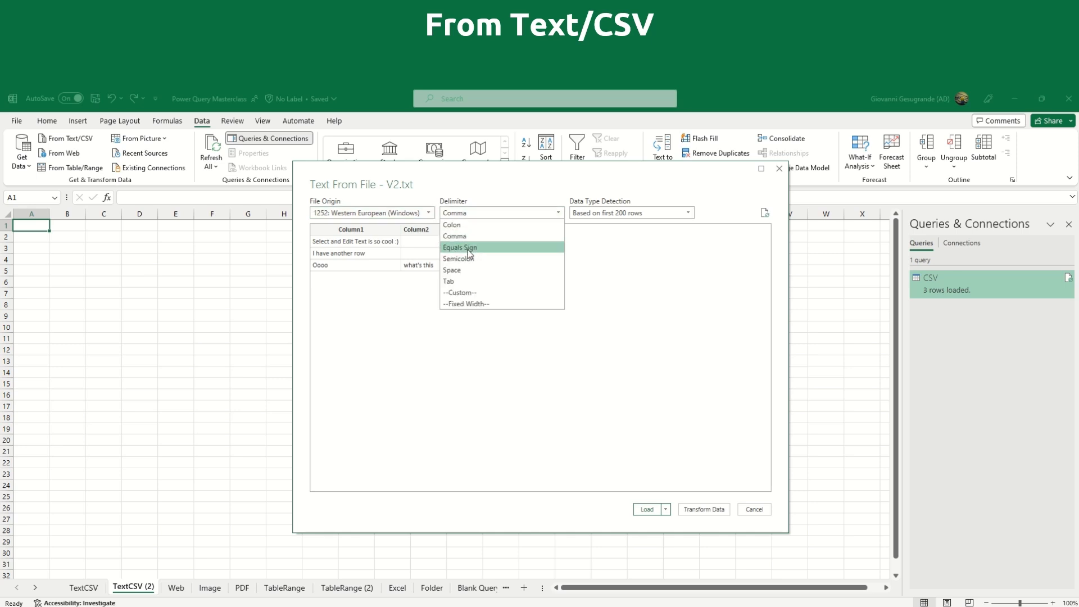
pyautogui.click(461, 270)
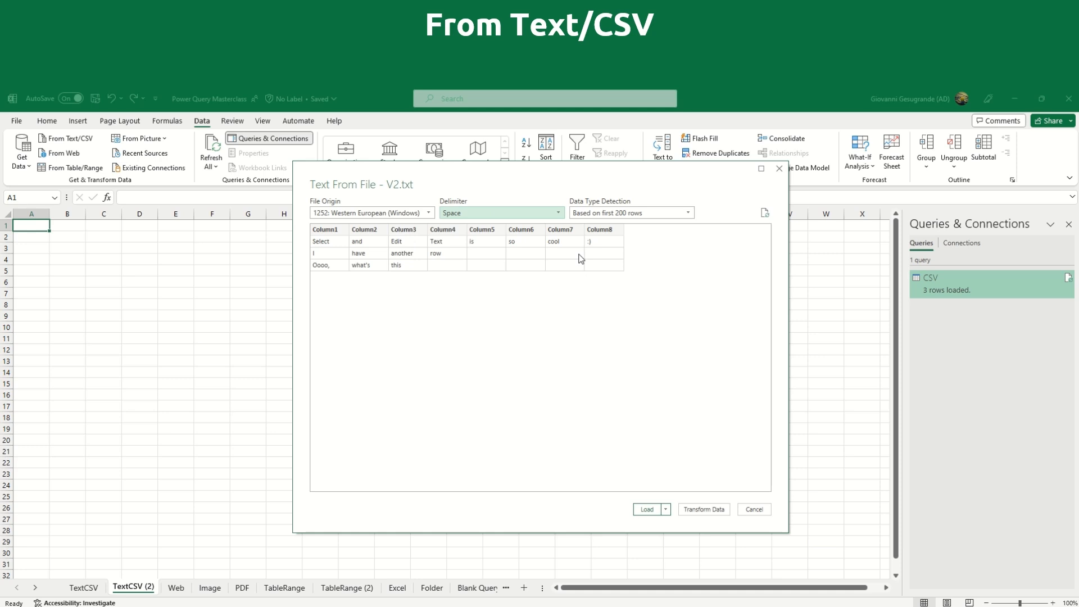
pyautogui.click(519, 213)
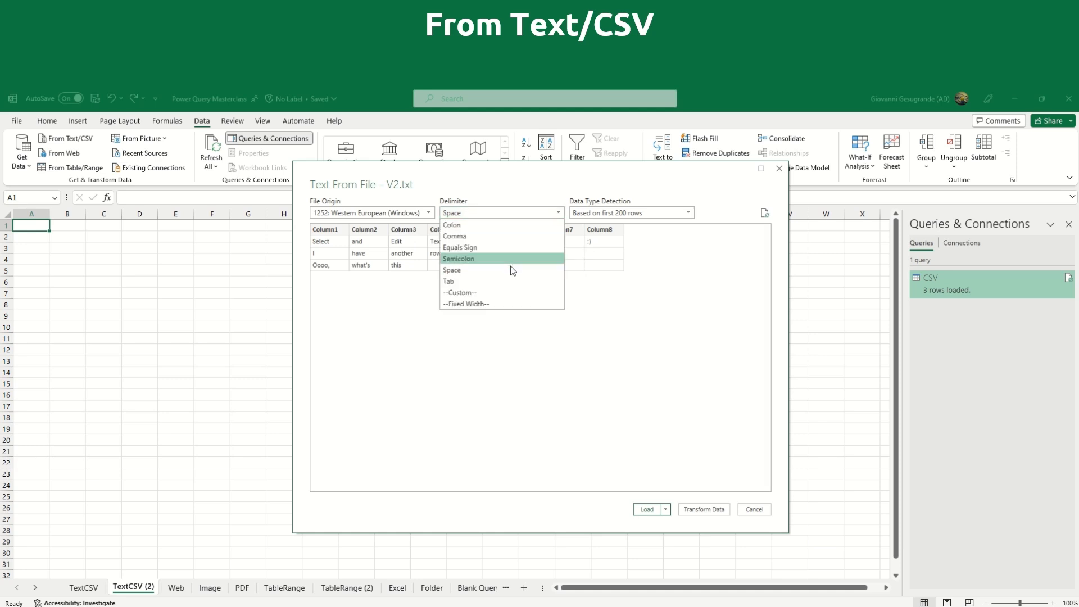
pyautogui.click(712, 323)
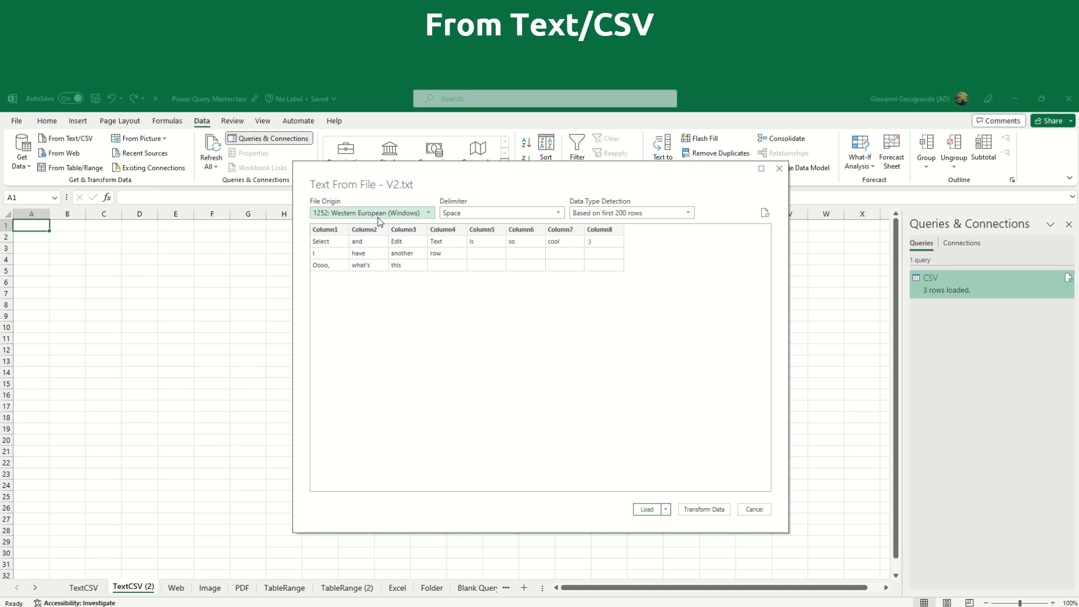
# Step: Load the space-delimited text as a table into the existing TextCSV (2) worksheet at cell A1
pyautogui.click(666, 509)
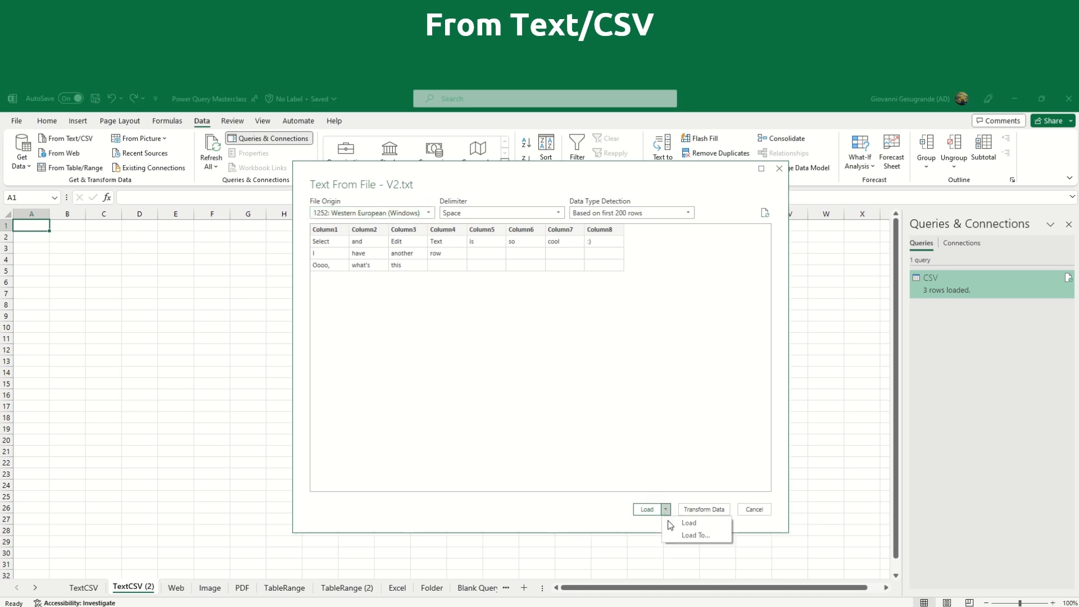
pyautogui.click(679, 534)
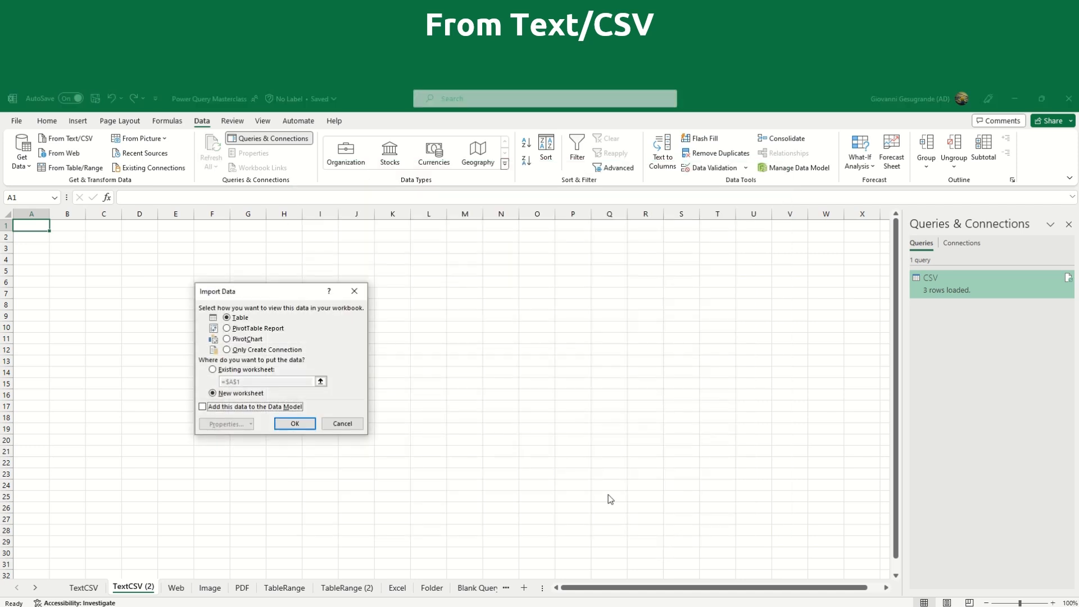
pyautogui.click(239, 369)
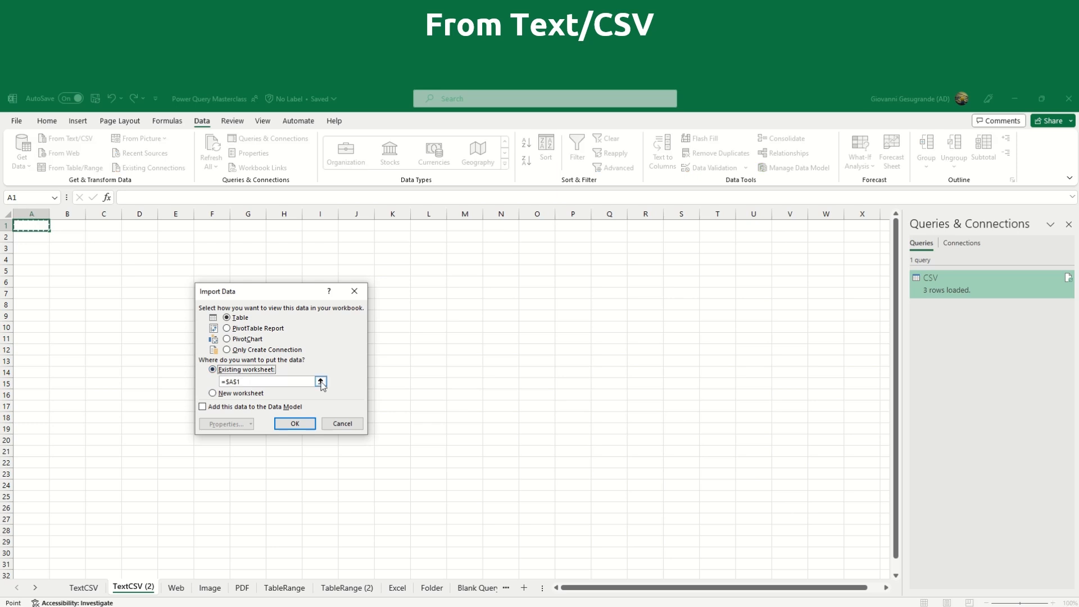
pyautogui.click(321, 381)
pyautogui.click(26, 227)
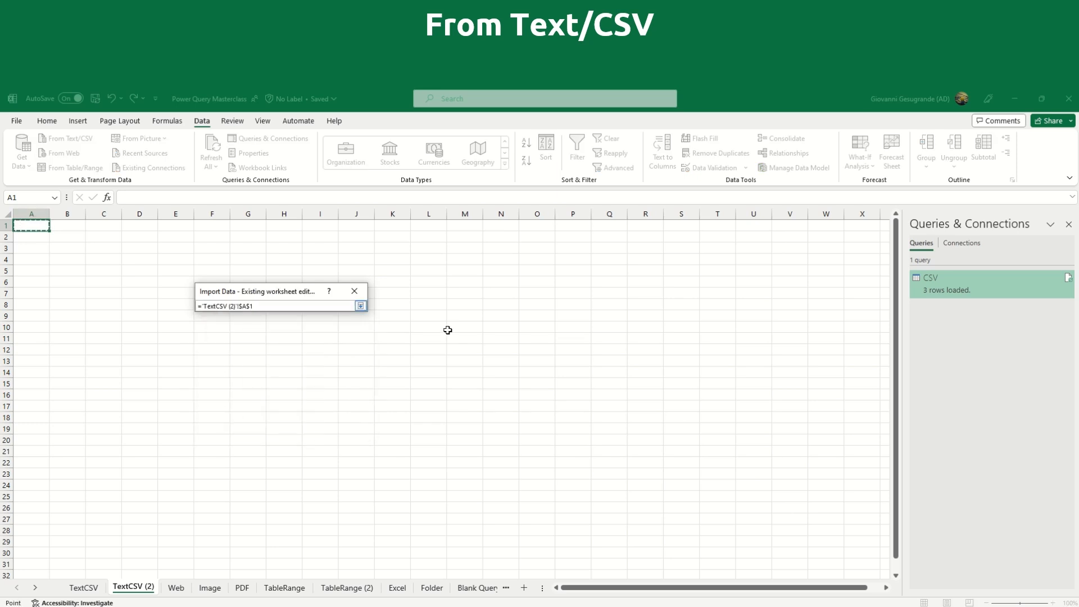
pyautogui.click(360, 306)
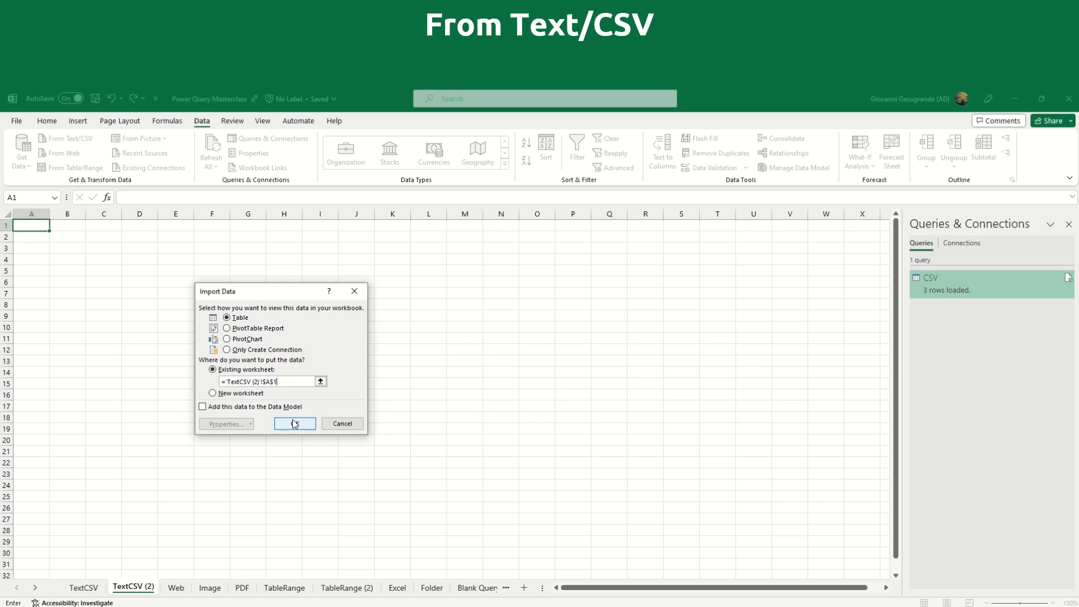
pyautogui.click(294, 424)
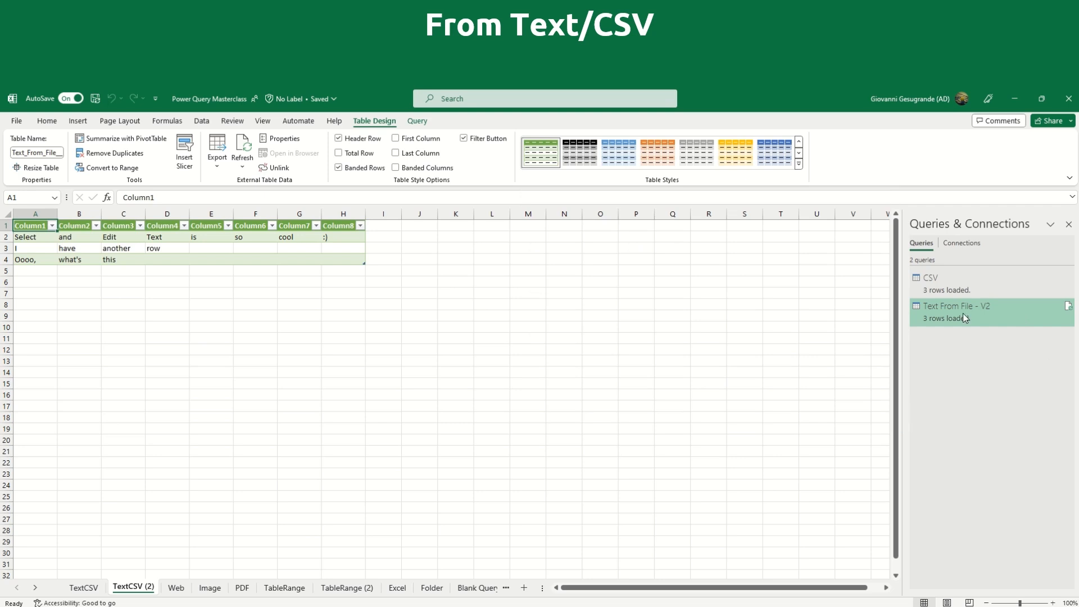
# Step: Rename the query Text From File - V2 as Text
pyautogui.rightClick(962, 313)
pyautogui.click(994, 372)
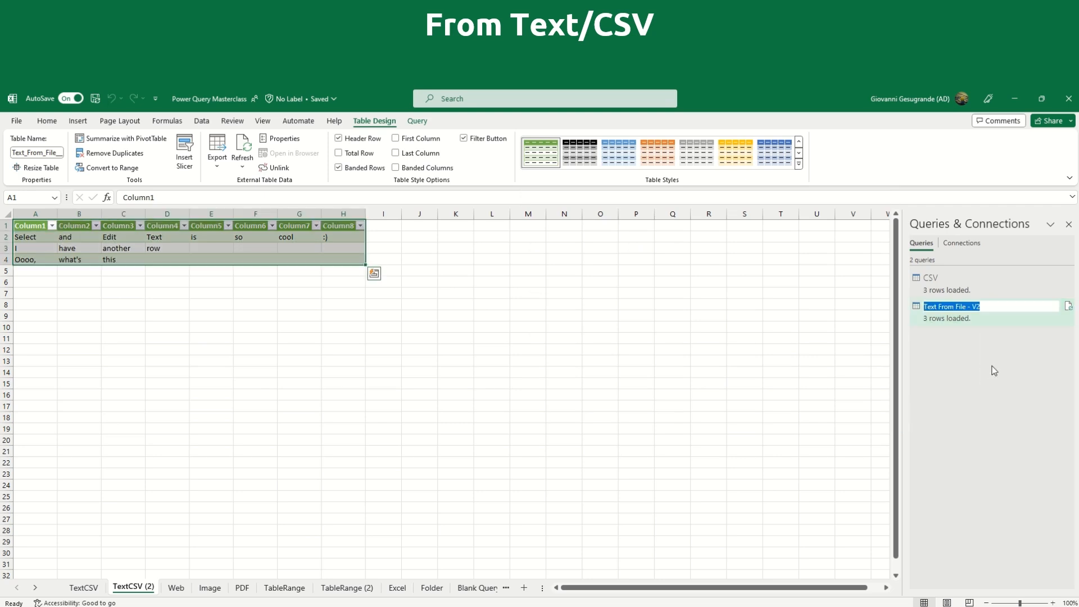
pyautogui.write('Text')
pyautogui.press('Return')
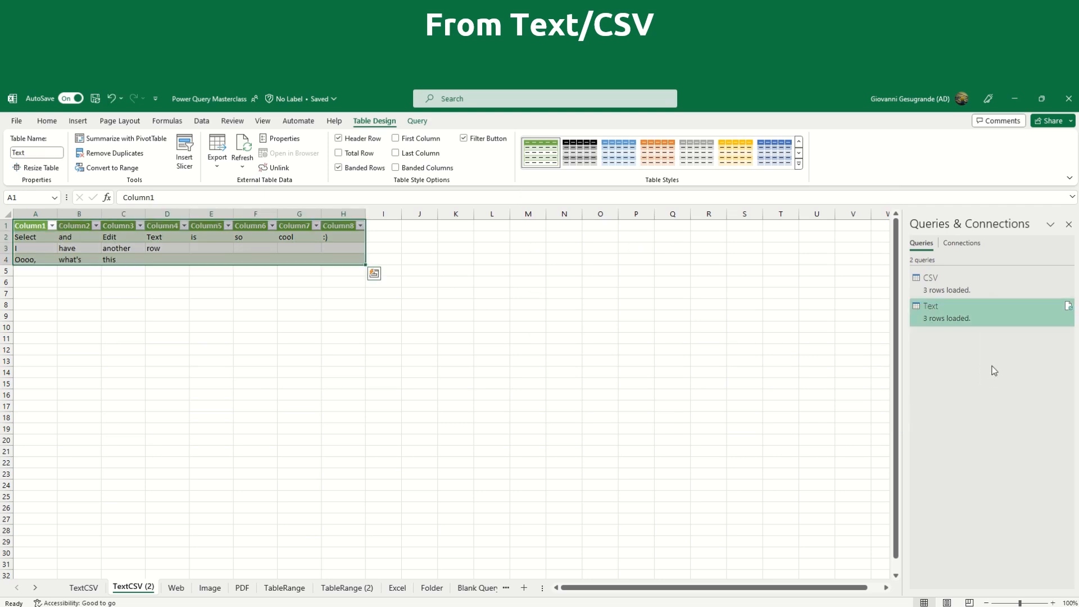
pyautogui.click(125, 227)
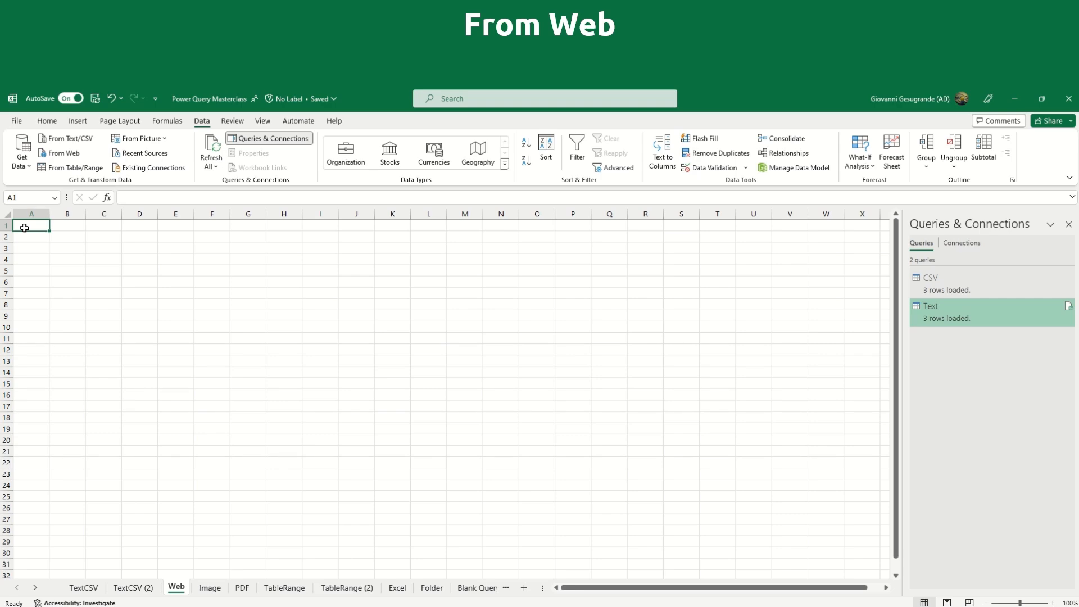
# Step: Switch to the browser and examine the entries and calendar tables on Wikipedia's 2021 Formula One World Championship page, returning to Excel
pyautogui.hotkey('alt', 'Tab')
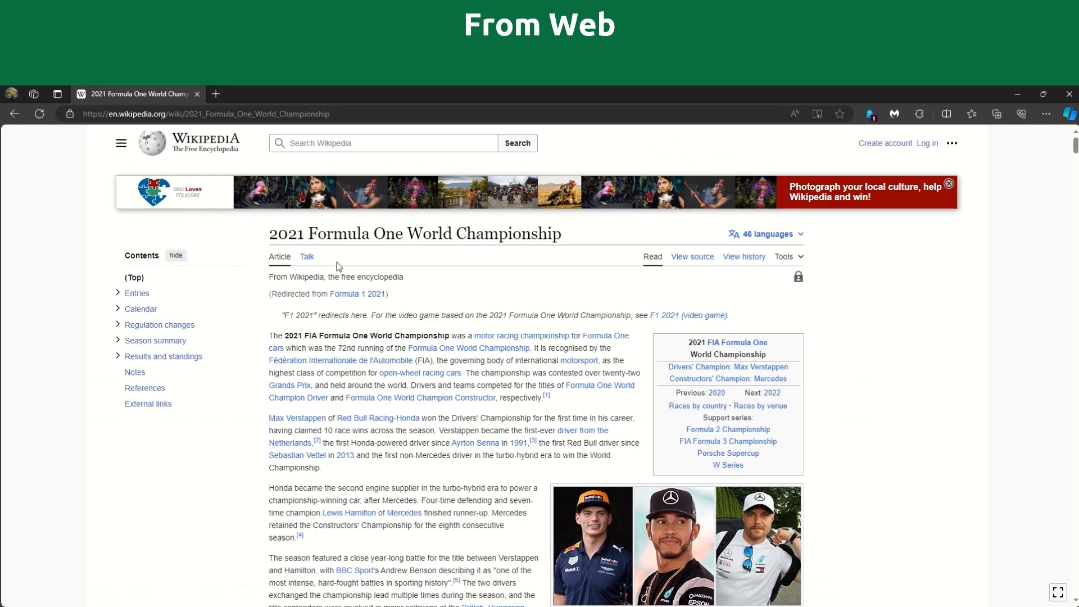
pyautogui.scroll(-5, 412, 473)
pyautogui.scroll(-5, 412, 473)
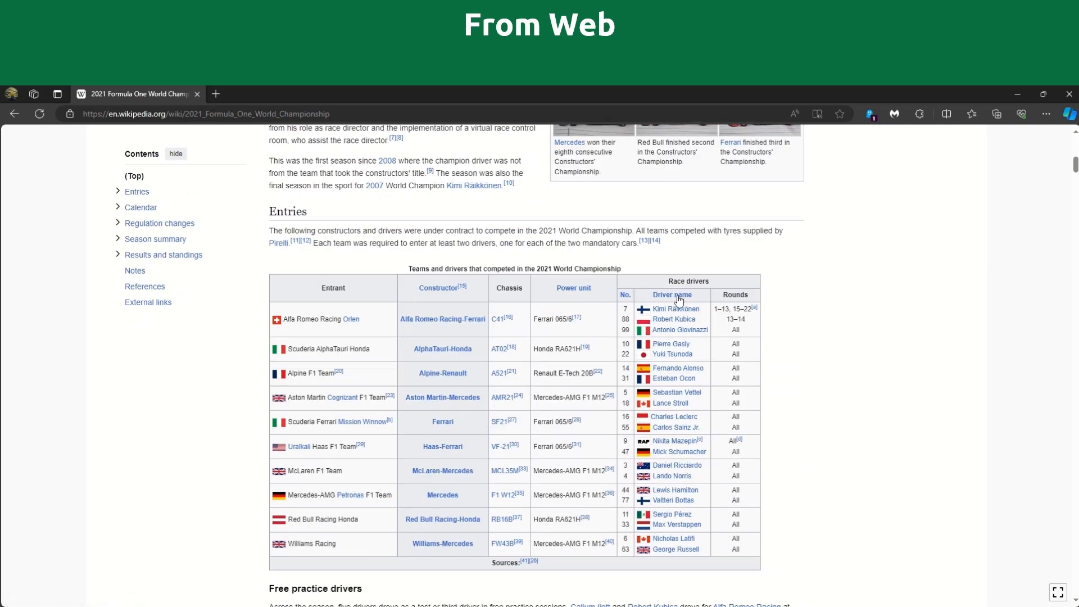
pyautogui.scroll(-5, 664, 304)
pyautogui.scroll(-14, 662, 301)
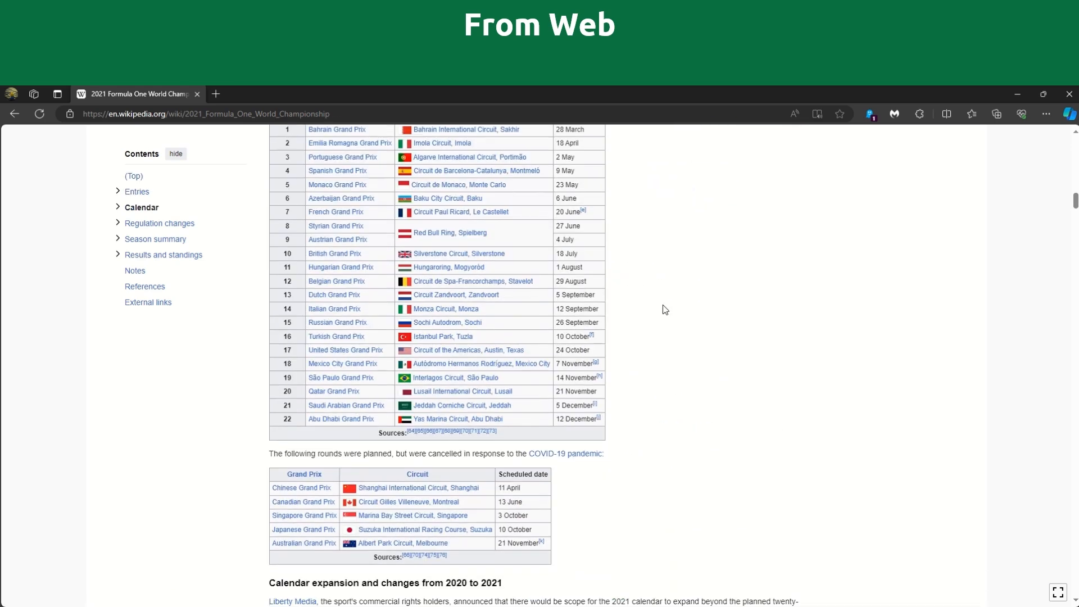
pyautogui.scroll(3, 660, 310)
pyautogui.hotkey('alt', 'Tab')
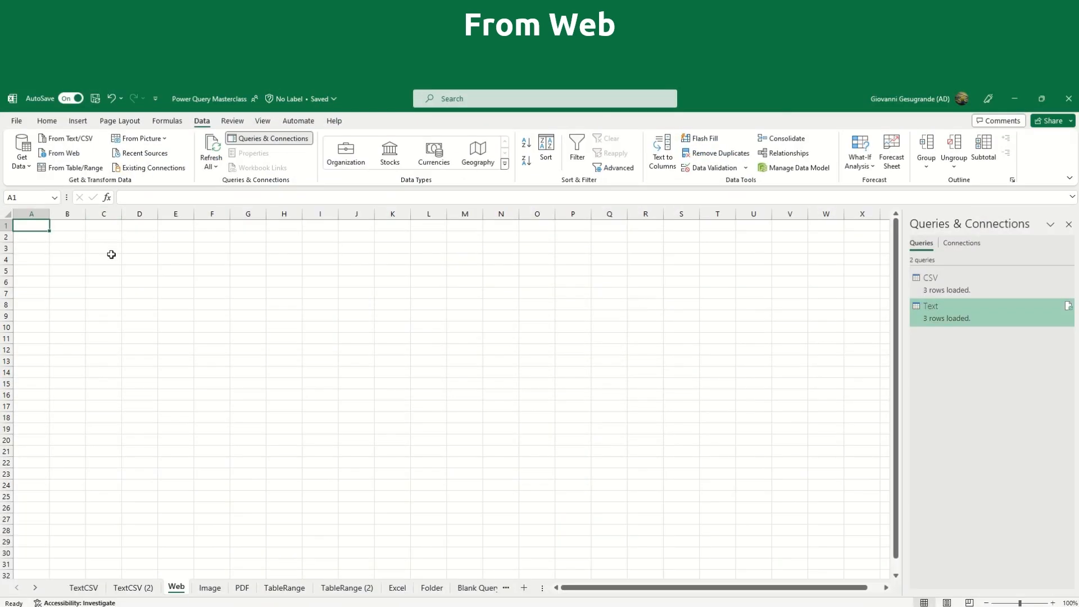
# Step: Start a From Web import on the Web sheet, view the Advanced URL options and keep the Basic option
pyautogui.click(82, 159)
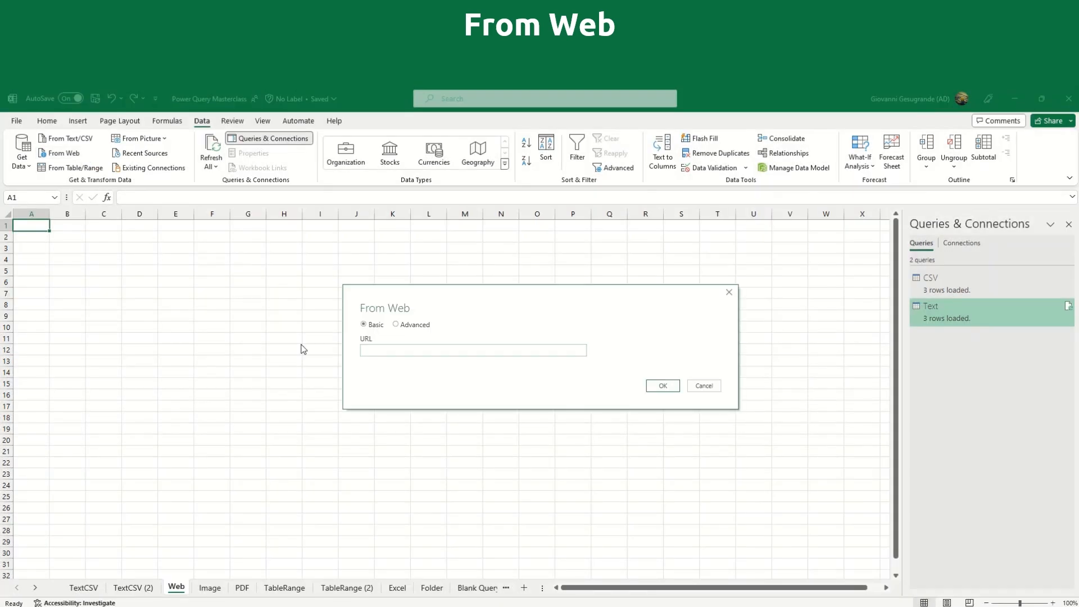
pyautogui.click(395, 325)
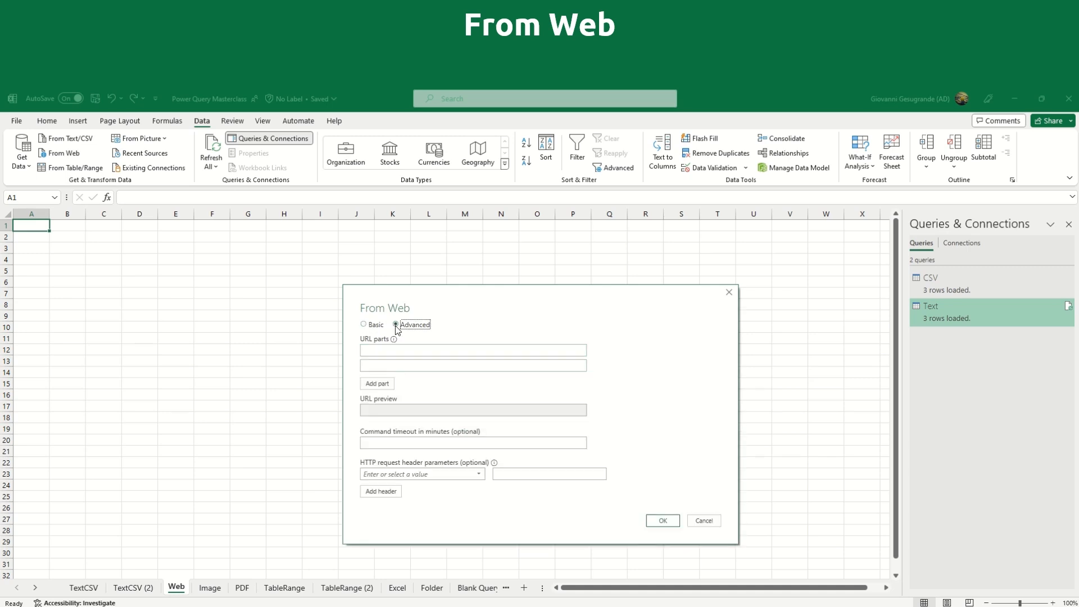
pyautogui.click(374, 325)
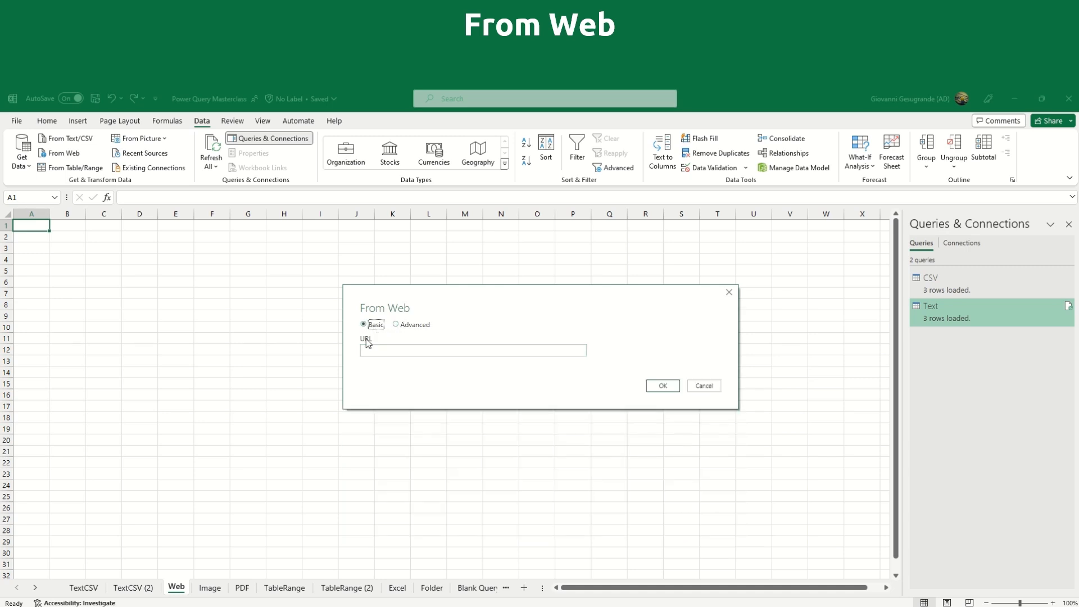
# Step: Switch to the browser and copy the web address of the 2021 Formula One World Championship page
pyautogui.hotkey('alt', 'Tab')
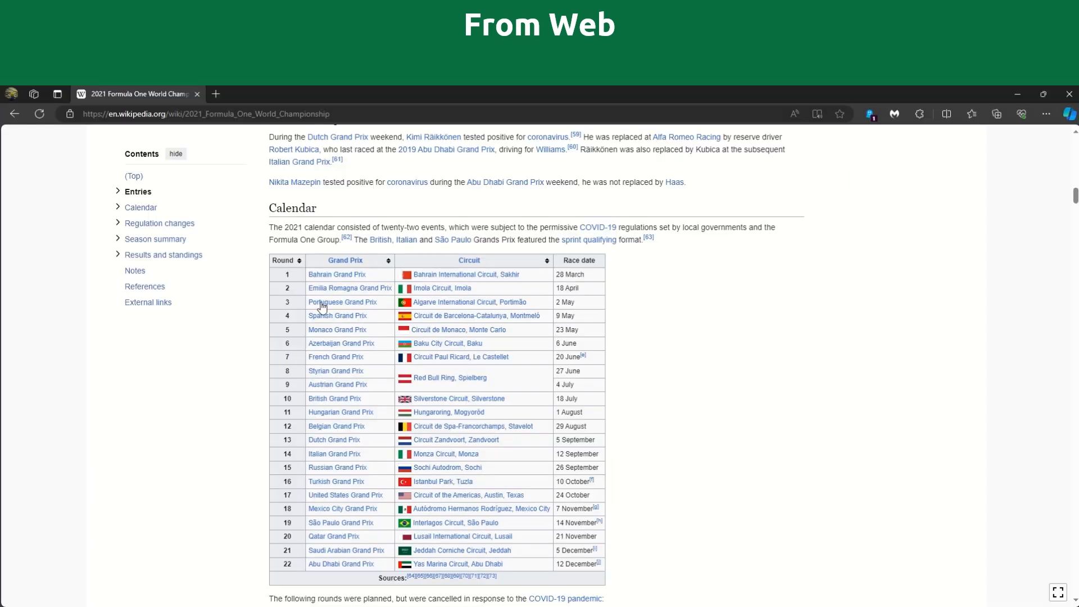
pyautogui.click(292, 113)
pyautogui.rightClick(288, 111)
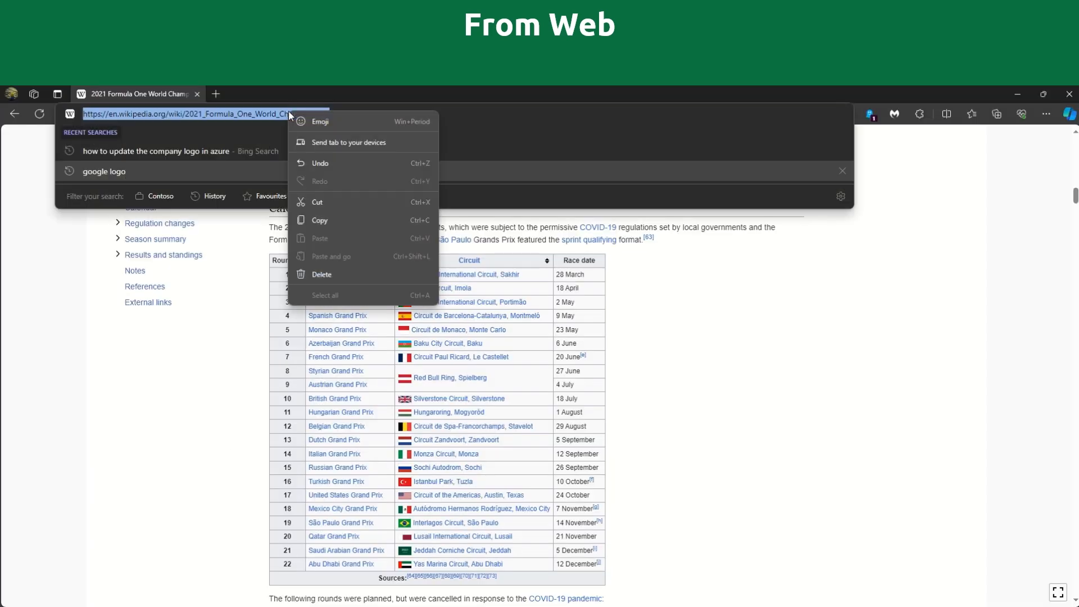
pyautogui.click(320, 220)
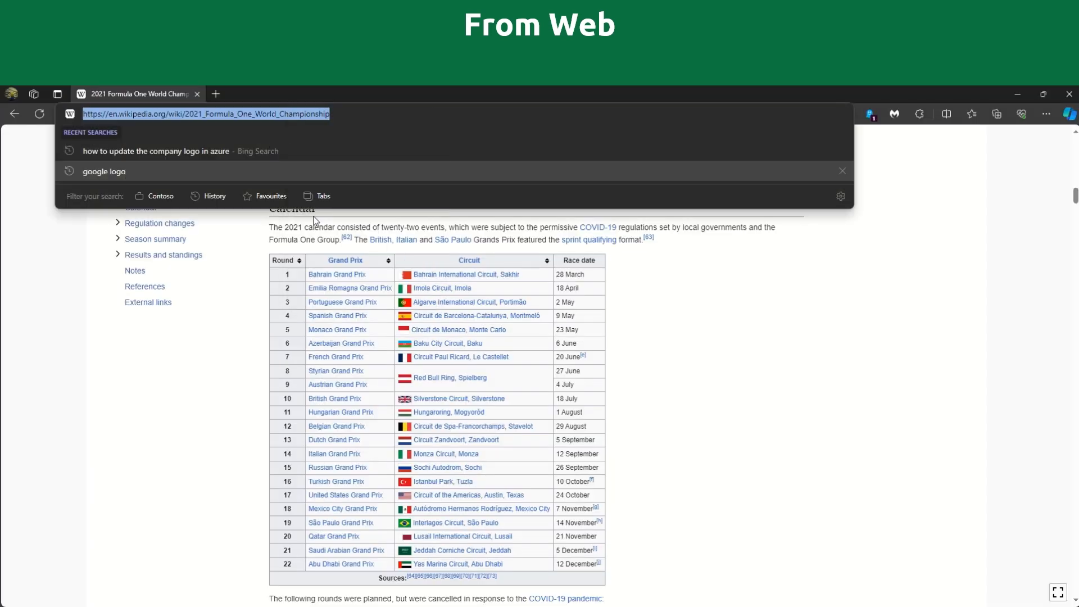
pyautogui.click(120, 418)
pyautogui.hotkey('alt', 'Tab')
pyautogui.click(411, 349)
pyautogui.rightClick(412, 349)
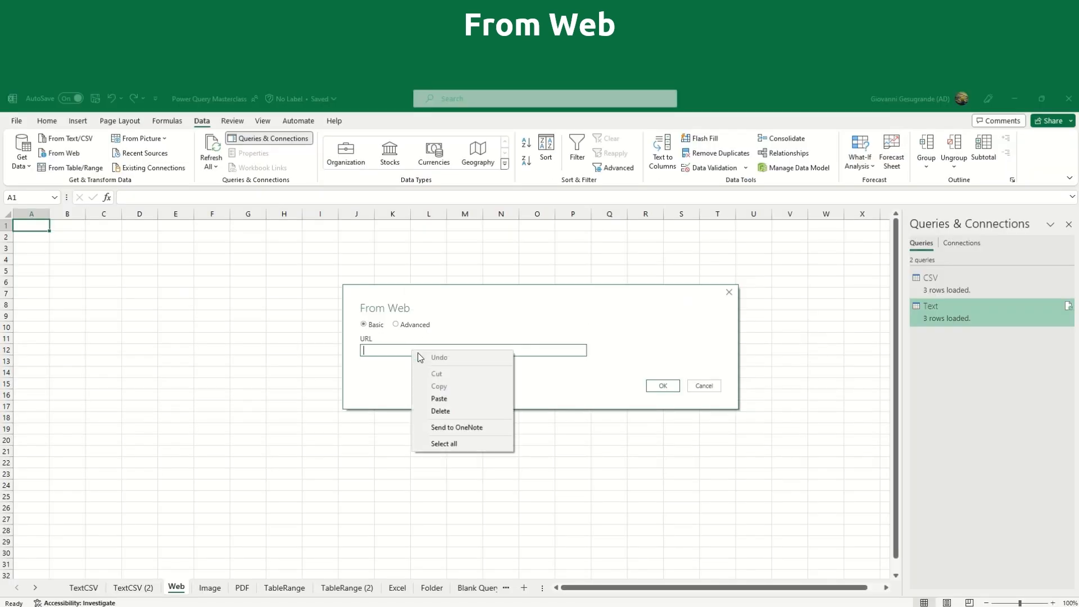
pyautogui.click(439, 398)
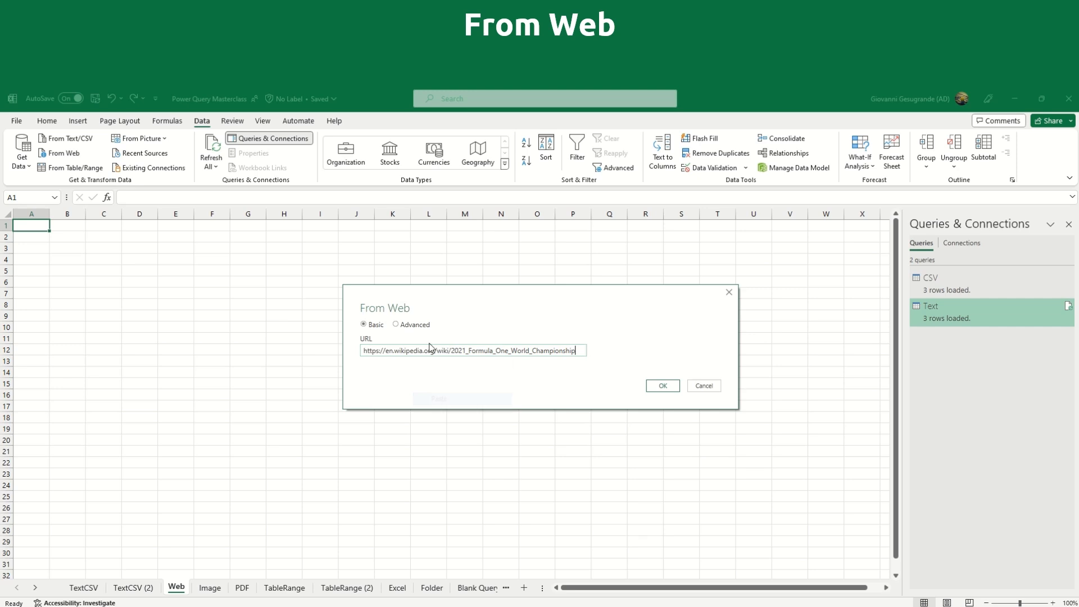
pyautogui.click(663, 386)
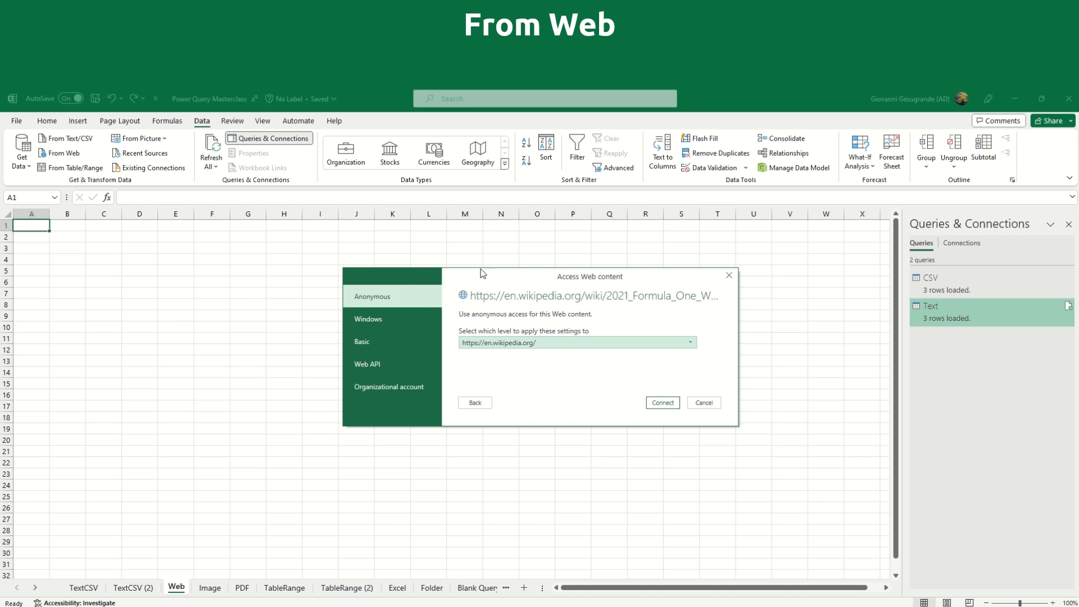
pyautogui.moveTo(479, 278); pyautogui.dragTo(445, 288)
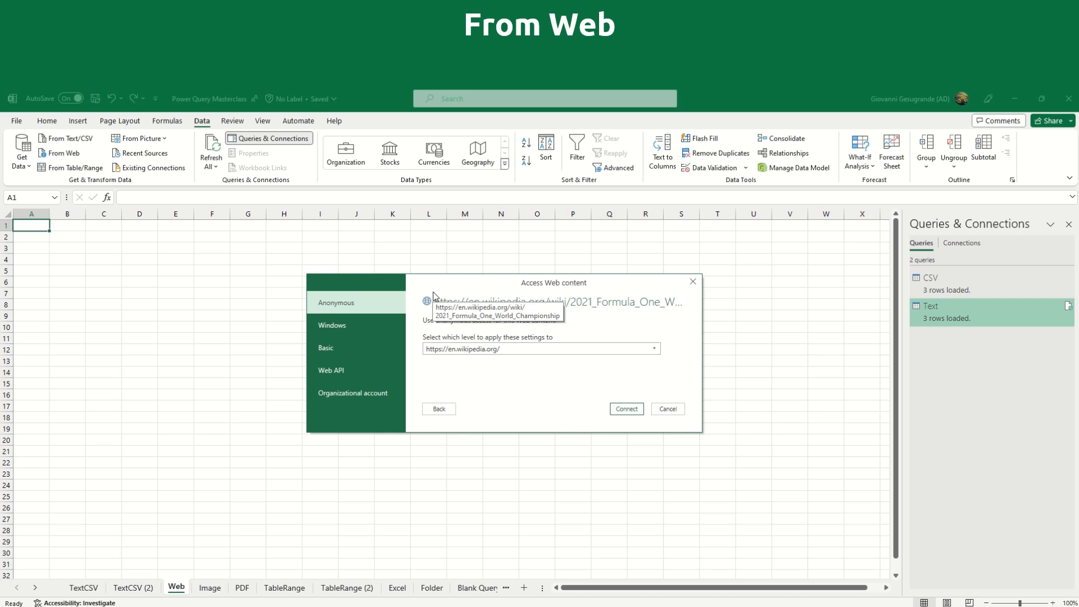
pyautogui.click(385, 304)
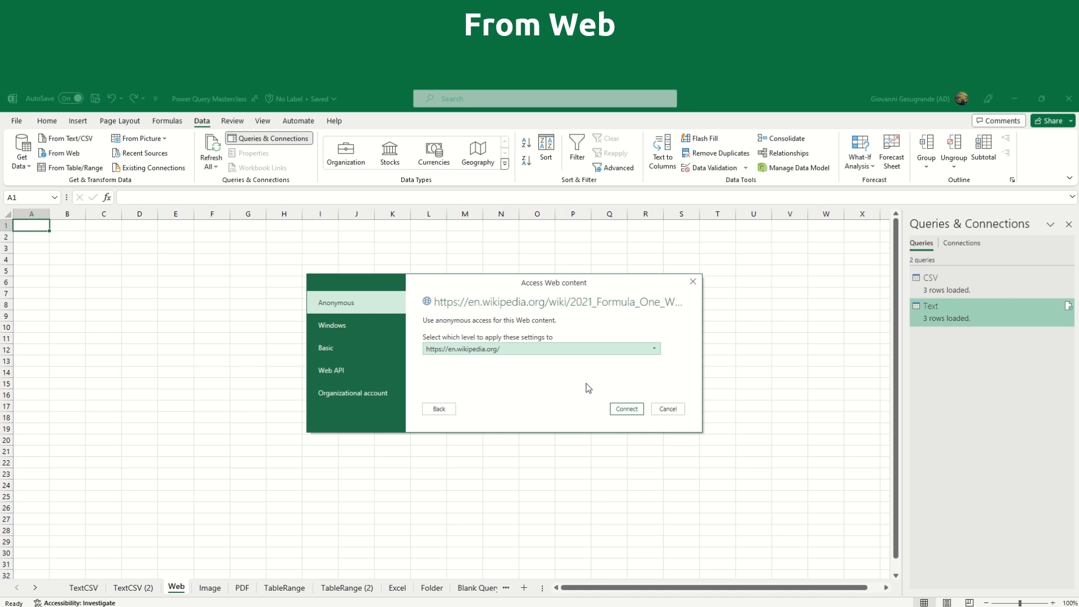
pyautogui.click(628, 408)
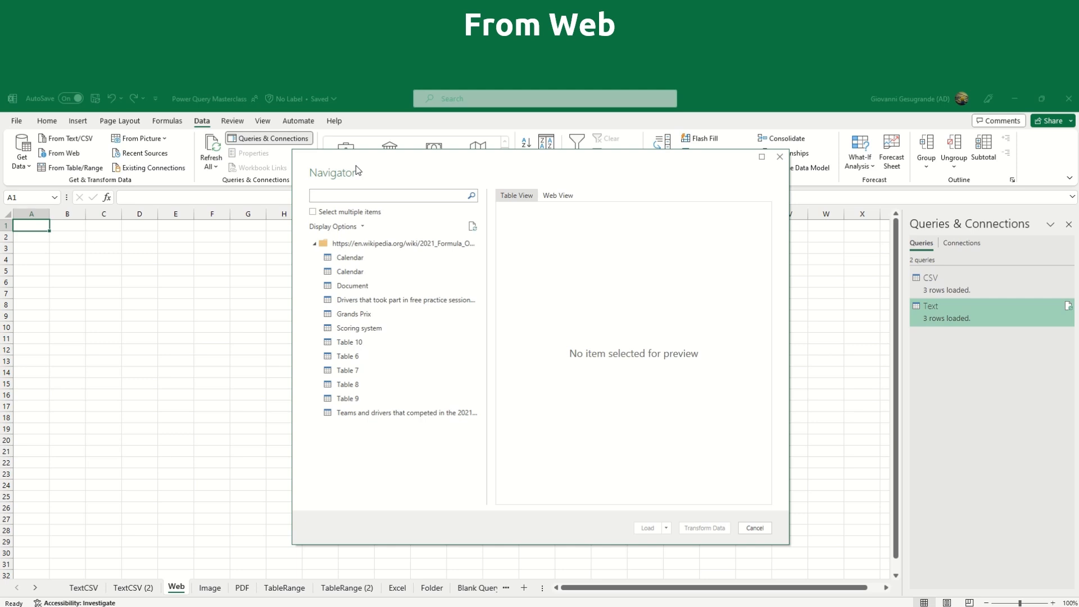
# Step: Preview the page's detected tables in the Navigator, from both Calendar tables through Scoring system, Table 7 and Table 10
pyautogui.click(379, 259)
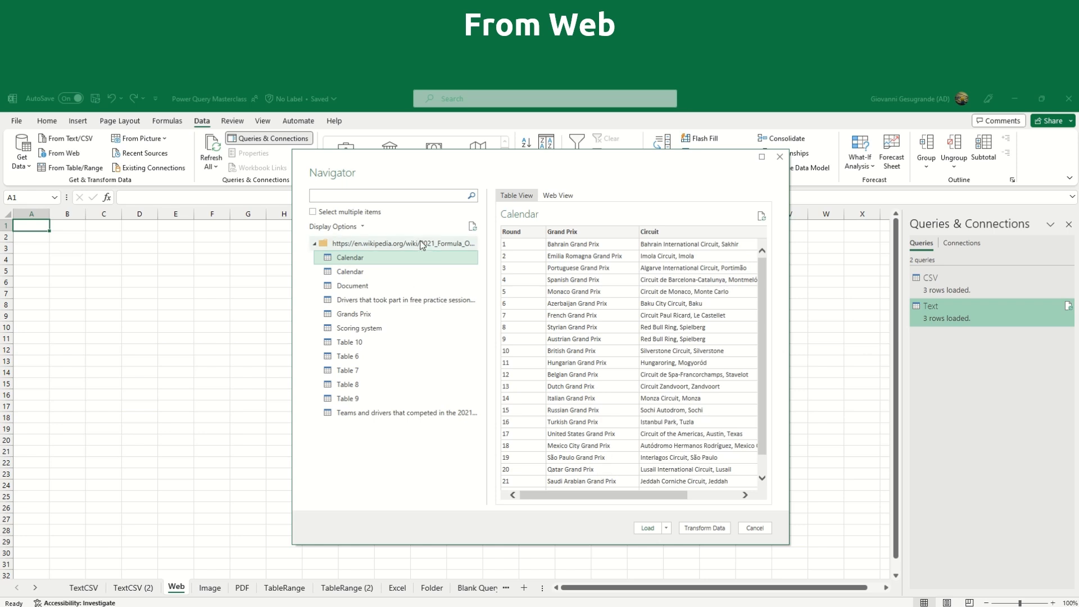
pyautogui.click(375, 273)
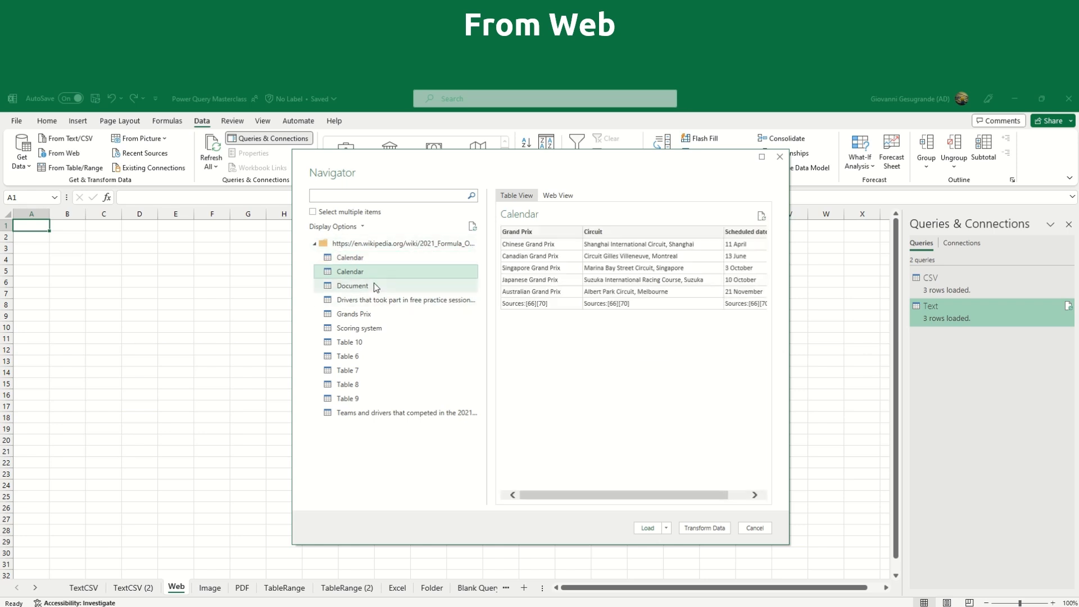
pyautogui.click(373, 284)
pyautogui.click(373, 300)
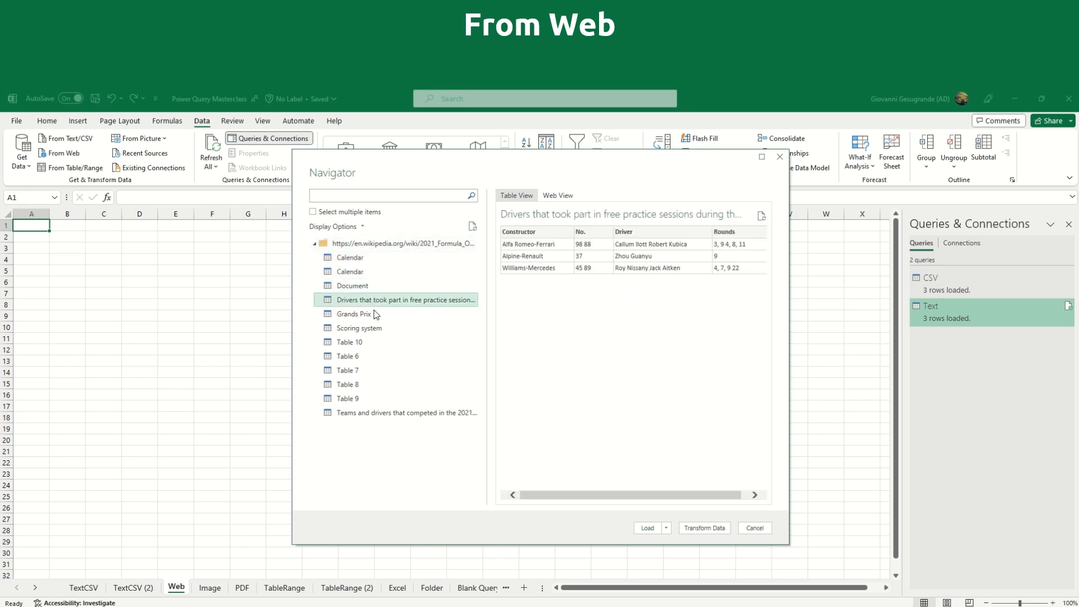
pyautogui.click(373, 313)
pyautogui.click(379, 330)
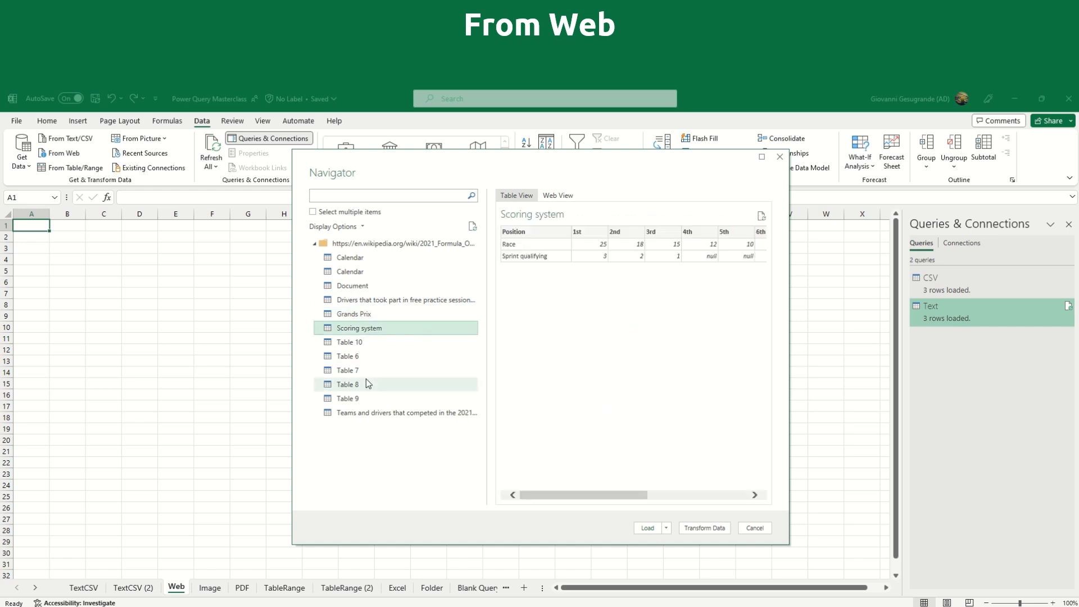
pyautogui.click(366, 372)
pyautogui.click(371, 344)
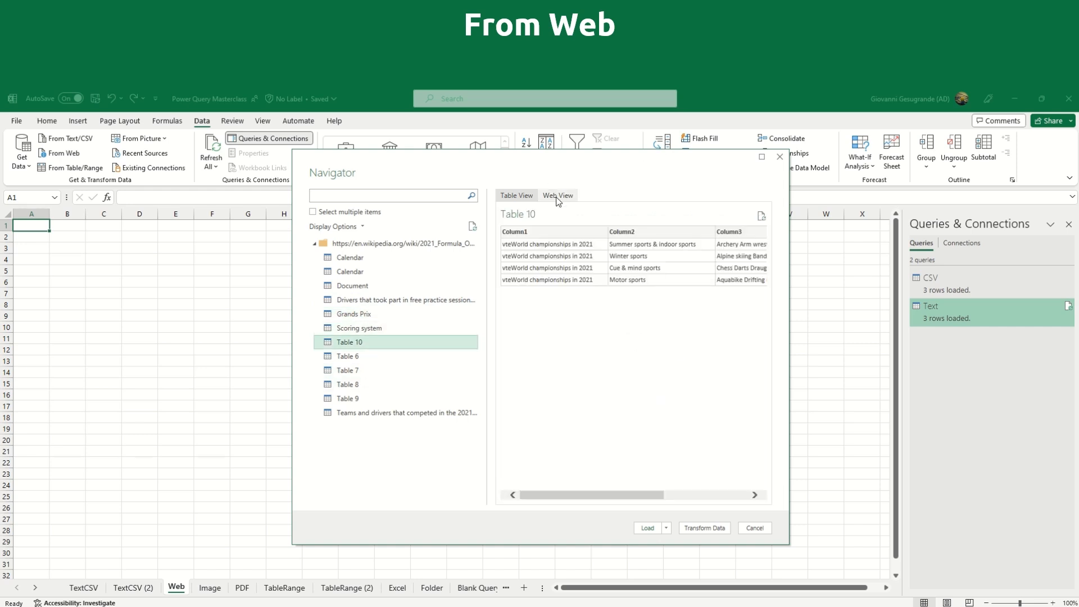
# Step: Examine Table 10 in Web View, select Table 6 and preview it in Table View
pyautogui.click(557, 195)
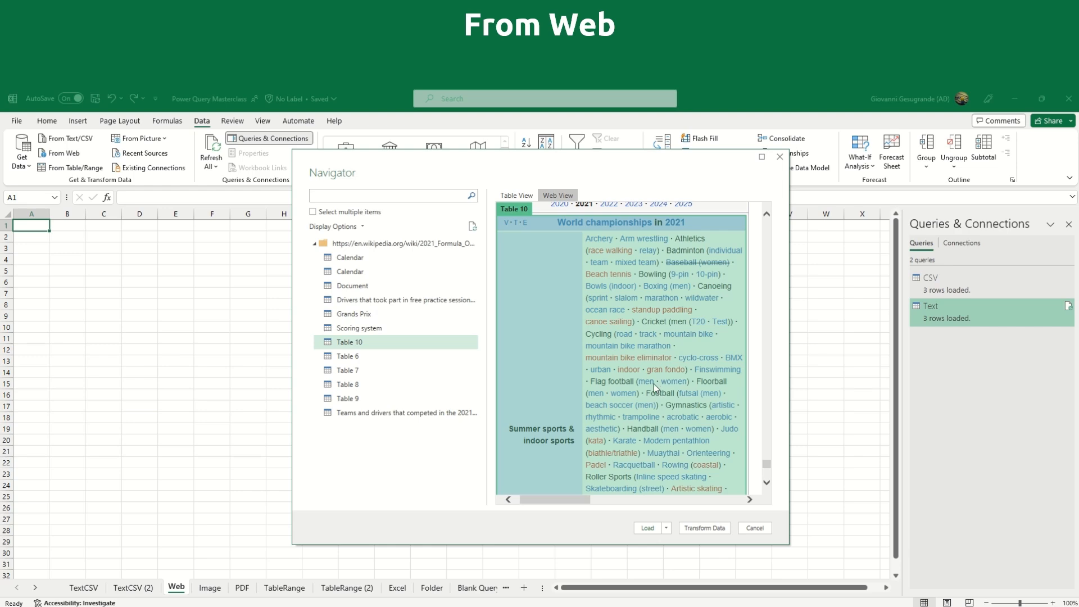
pyautogui.scroll(-4, 653, 383)
pyautogui.click(386, 359)
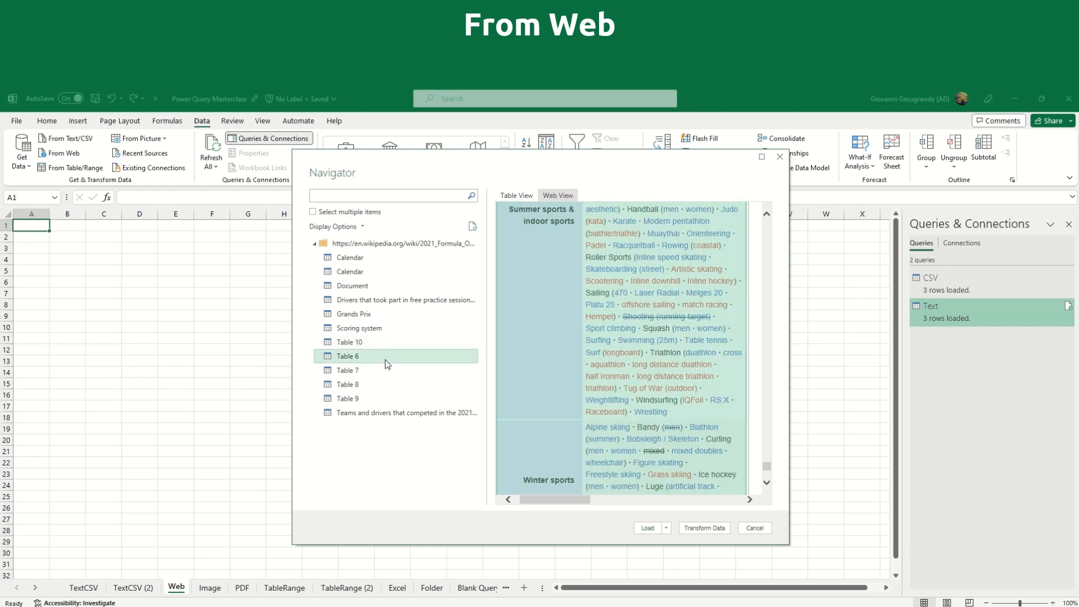
pyautogui.scroll(7, 572, 344)
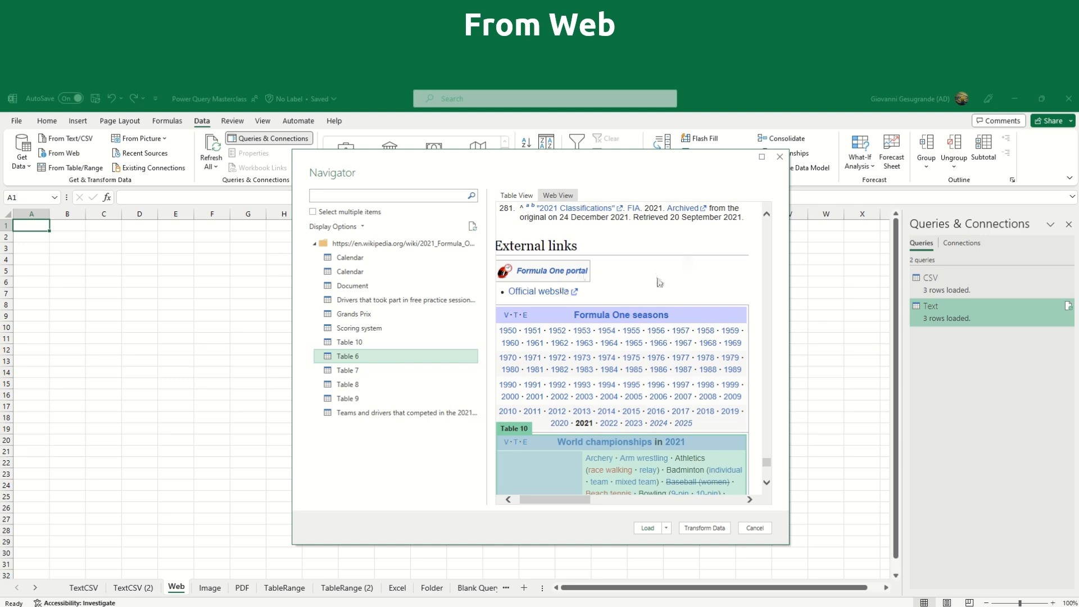
pyautogui.scroll(2, 651, 268)
pyautogui.scroll(10, 650, 268)
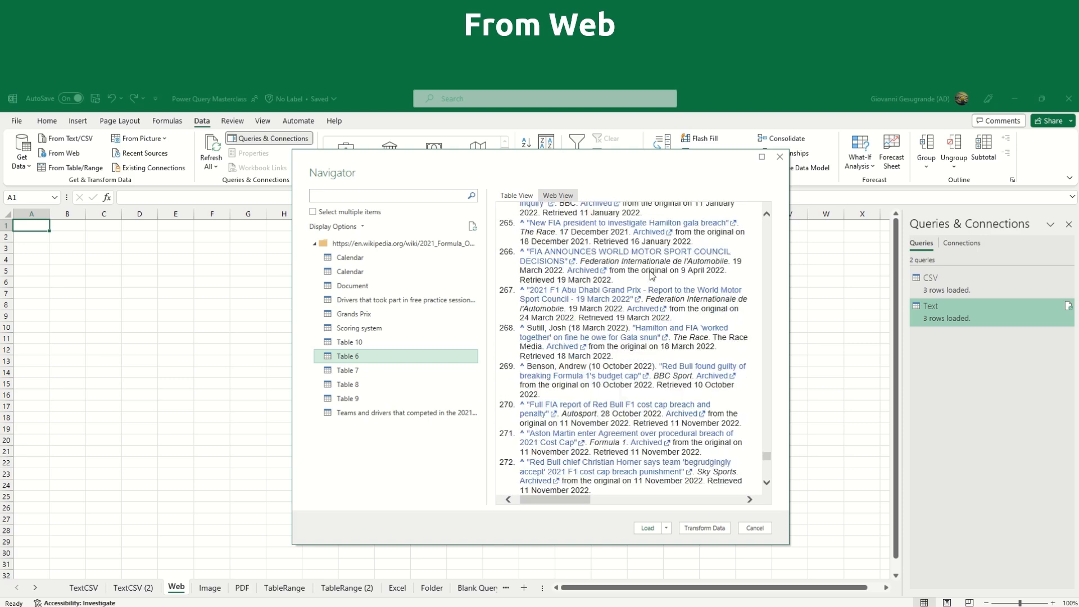
pyautogui.click(518, 196)
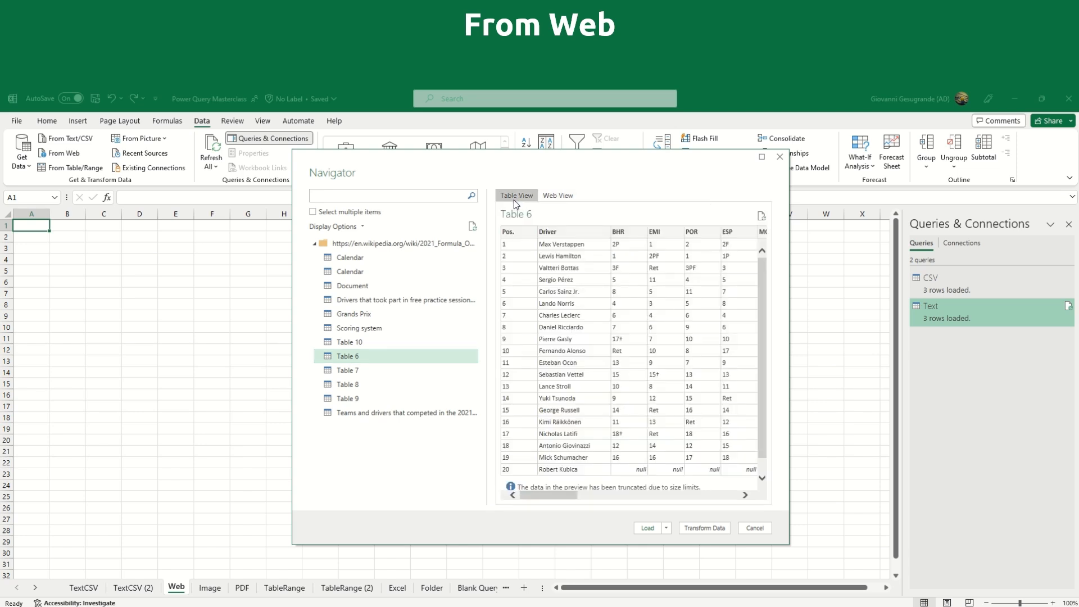
# Step: Preview the Scoring system, Table 8, Table 9 and free practice drivers tables with single-item selection kept
pyautogui.click(313, 213)
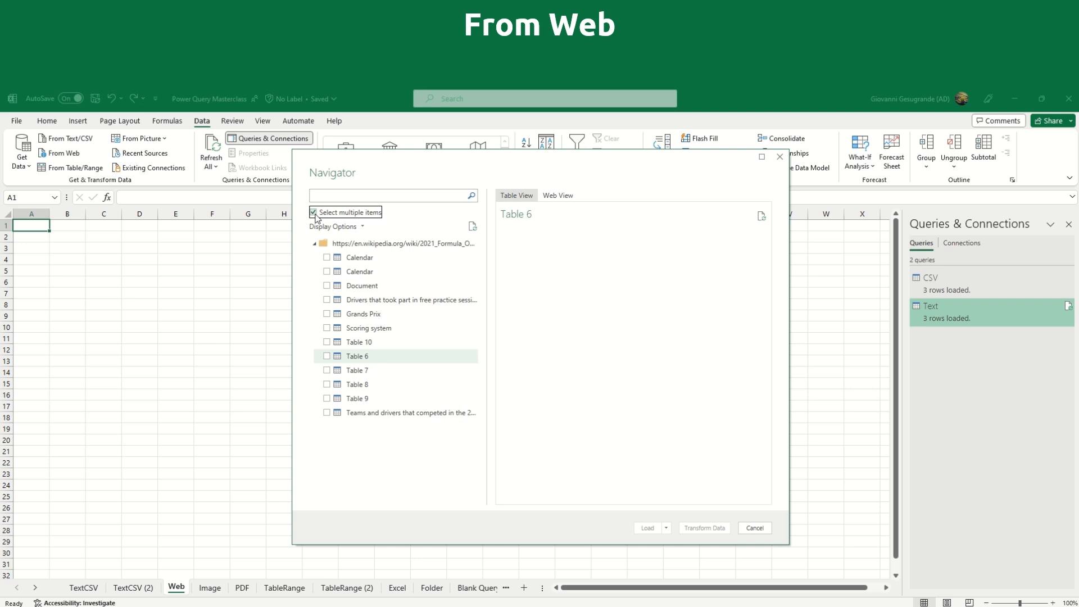
pyautogui.click(313, 213)
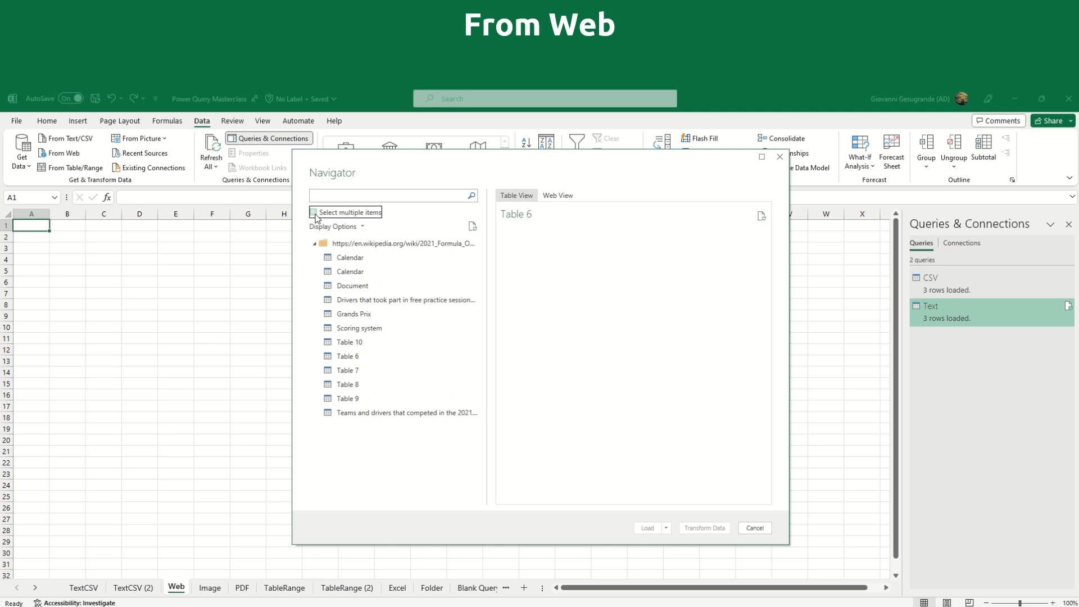
pyautogui.click(372, 328)
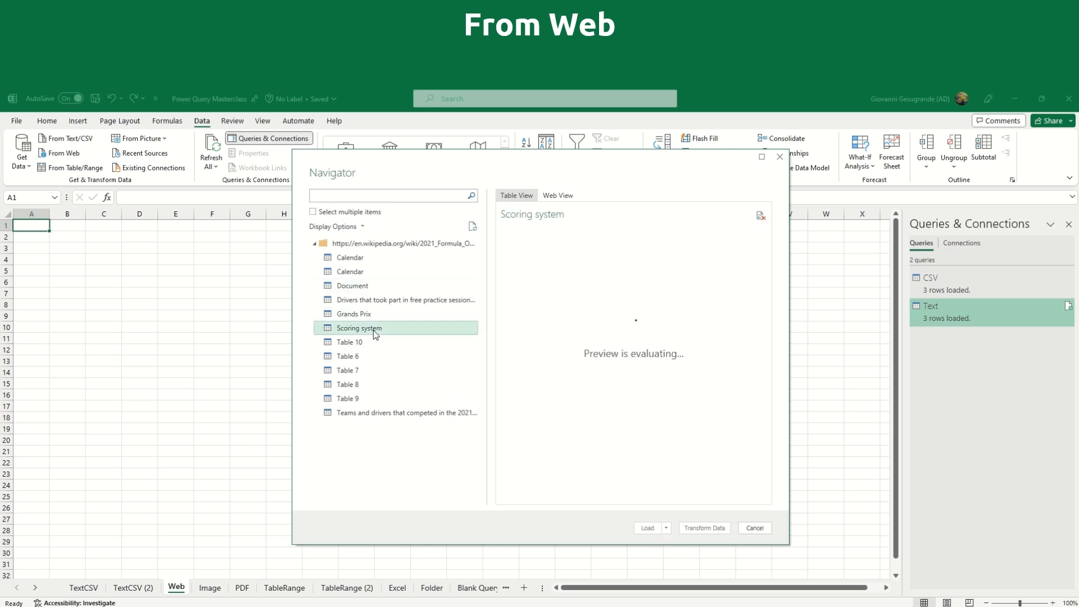
pyautogui.click(373, 368)
pyautogui.click(372, 384)
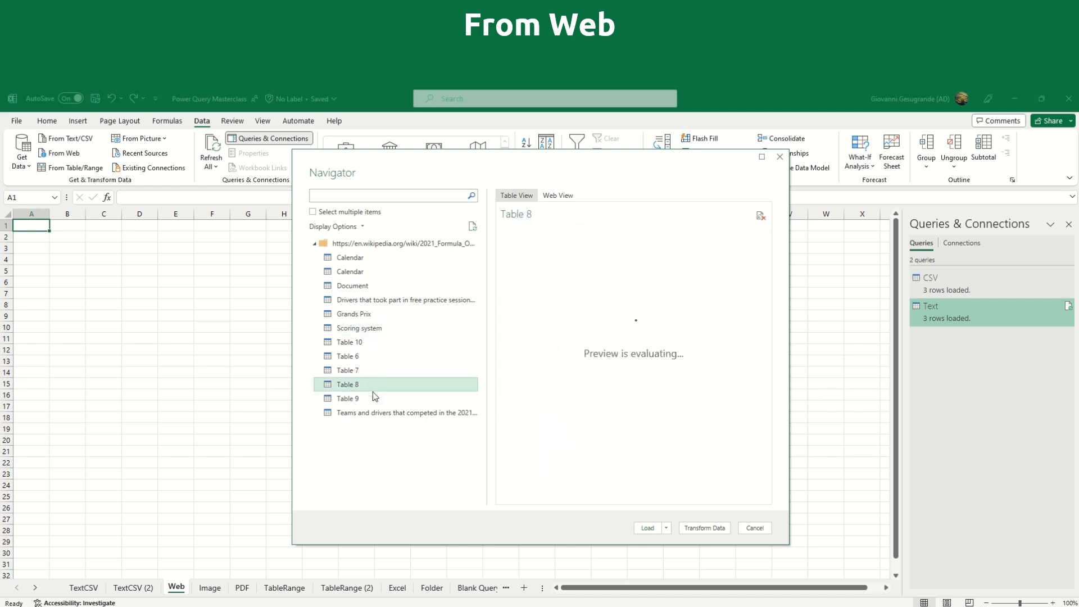
pyautogui.click(373, 397)
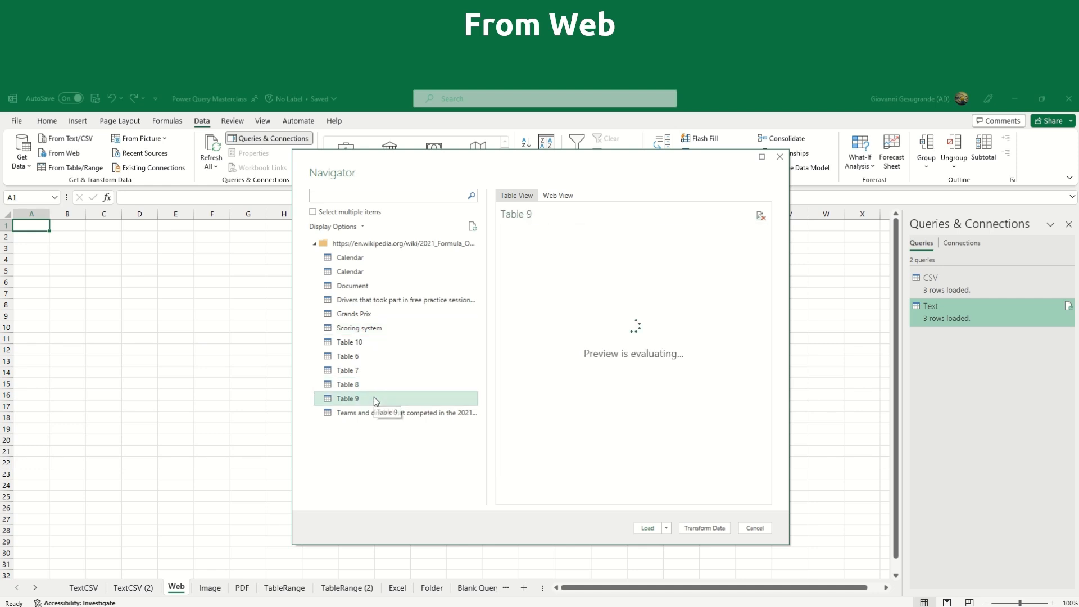
pyautogui.click(361, 305)
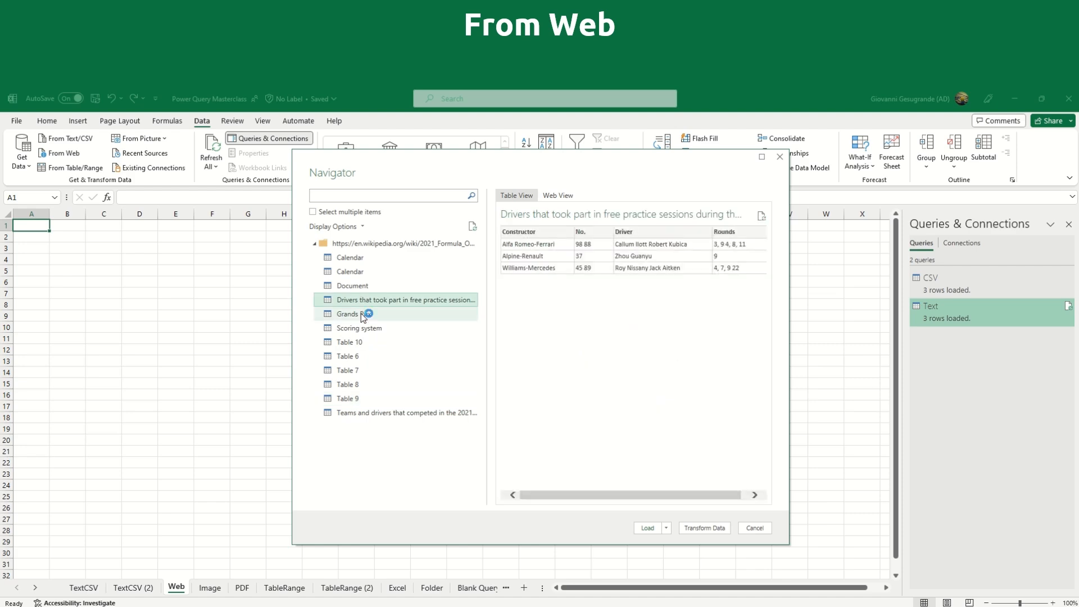
# Step: Load the Grands Prix table into the existing Web worksheet as a table starting at cell A1
pyautogui.click(360, 313)
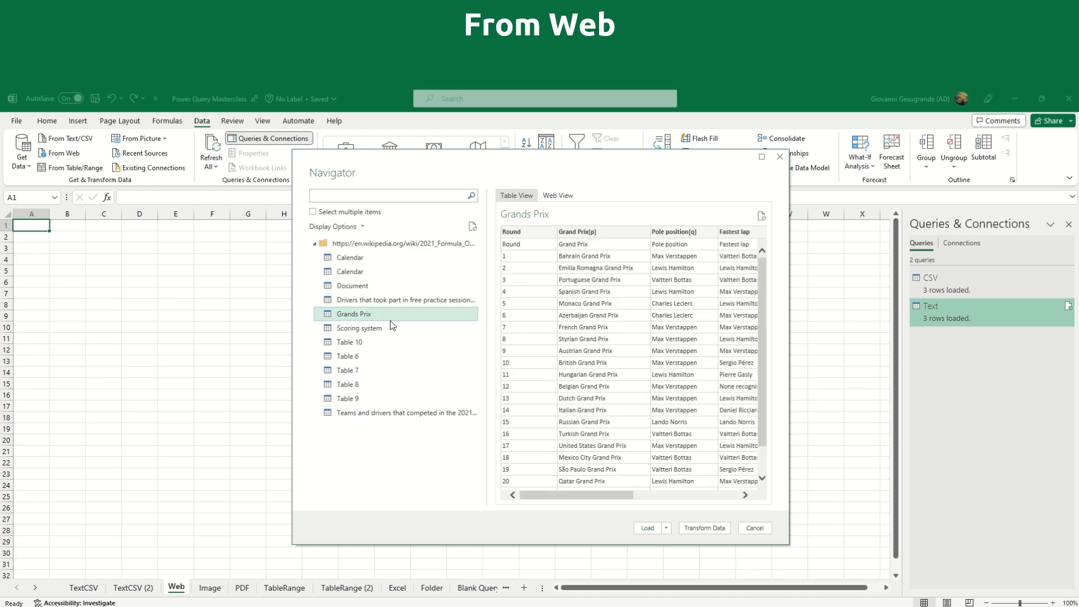
pyautogui.moveTo(619, 499); pyautogui.dragTo(559, 503)
pyautogui.click(666, 528)
pyautogui.click(683, 558)
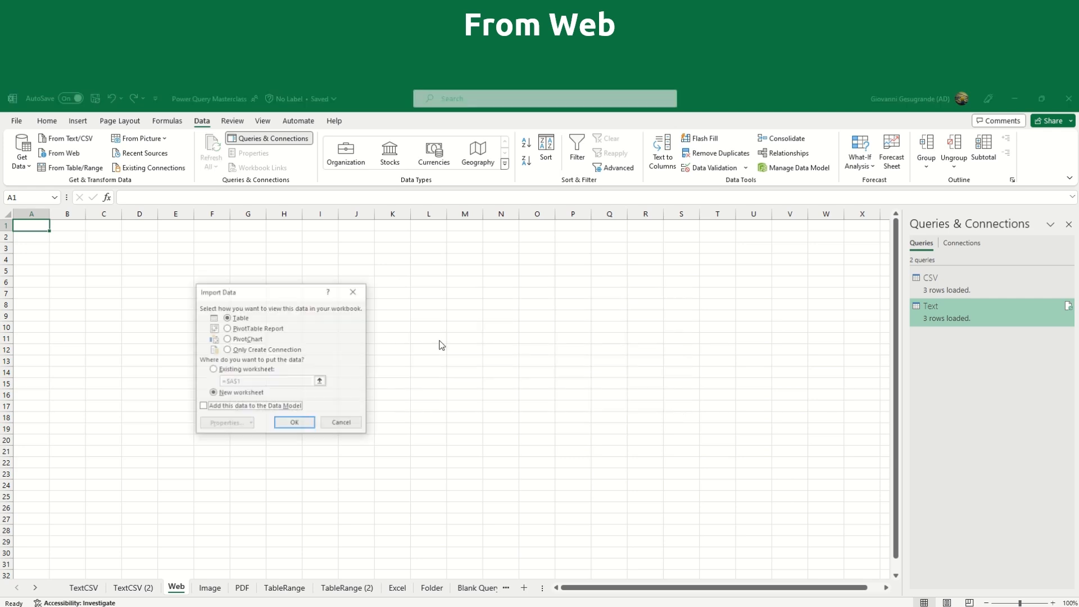
pyautogui.click(242, 370)
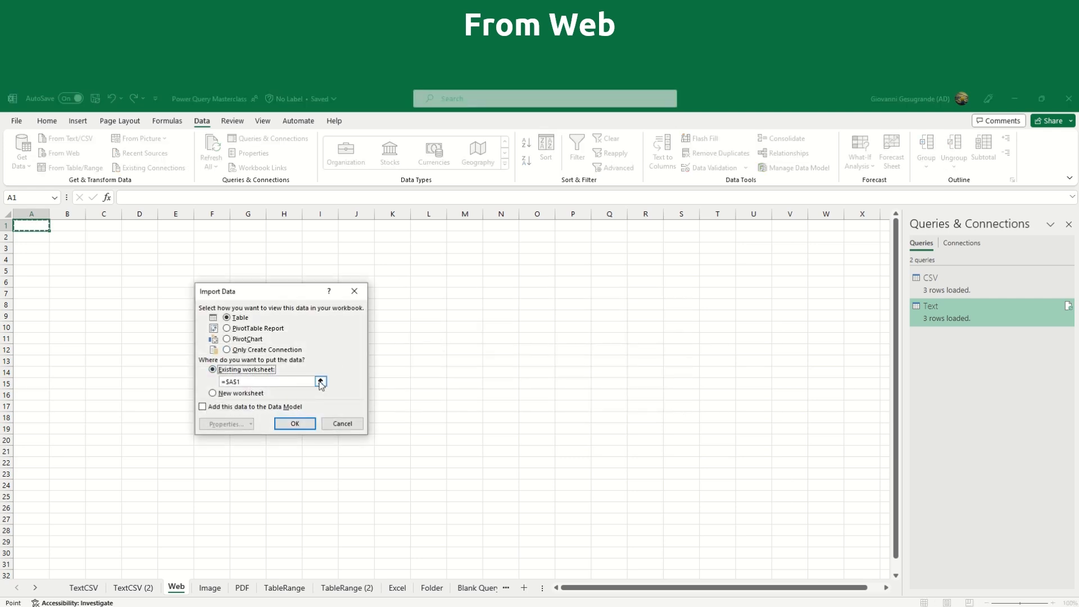
pyautogui.click(320, 381)
pyautogui.click(35, 224)
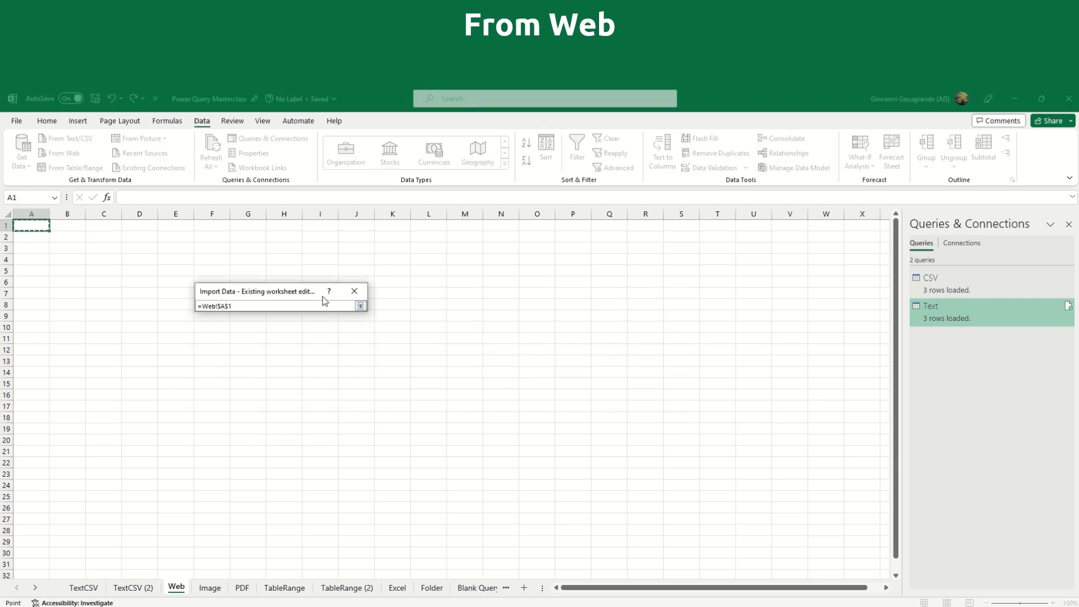
pyautogui.click(360, 305)
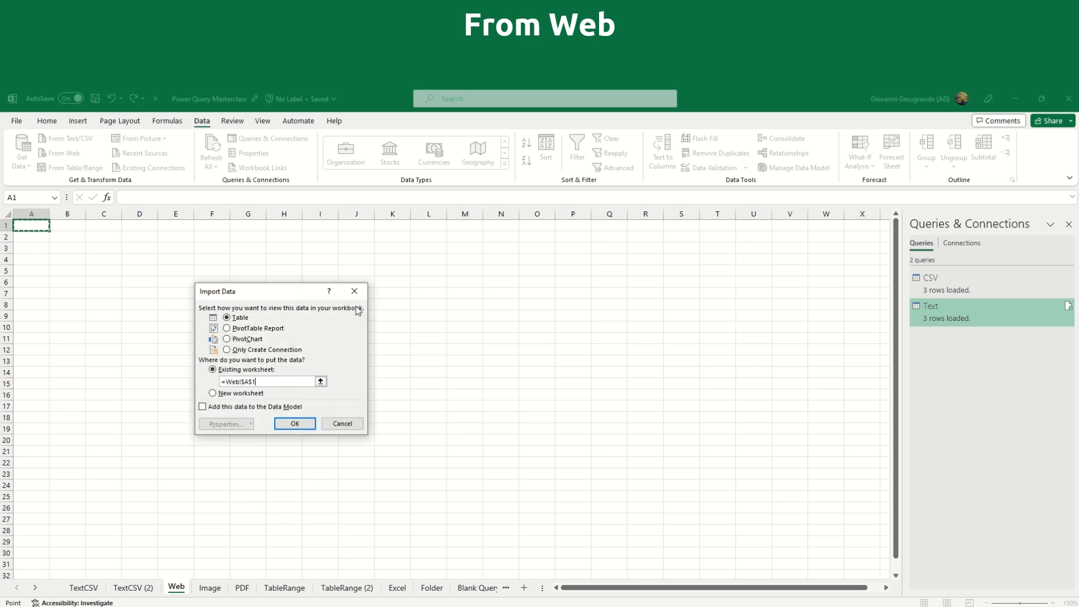
pyautogui.click(311, 423)
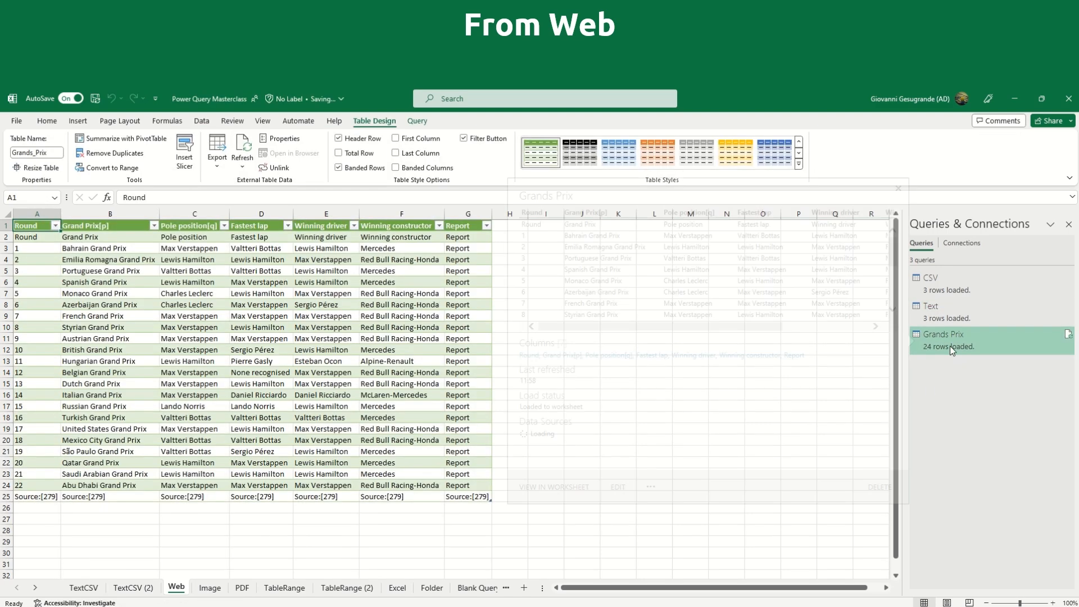
# Step: Rename the Grands Prix query as Web
pyautogui.rightClick(942, 335)
pyautogui.click(965, 395)
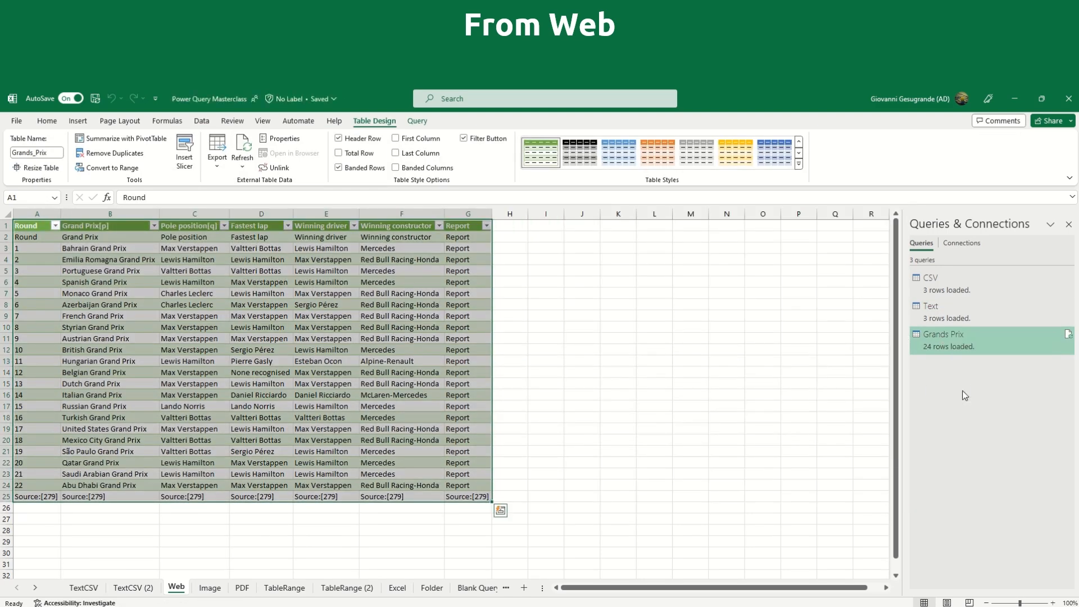
pyautogui.write('Web')
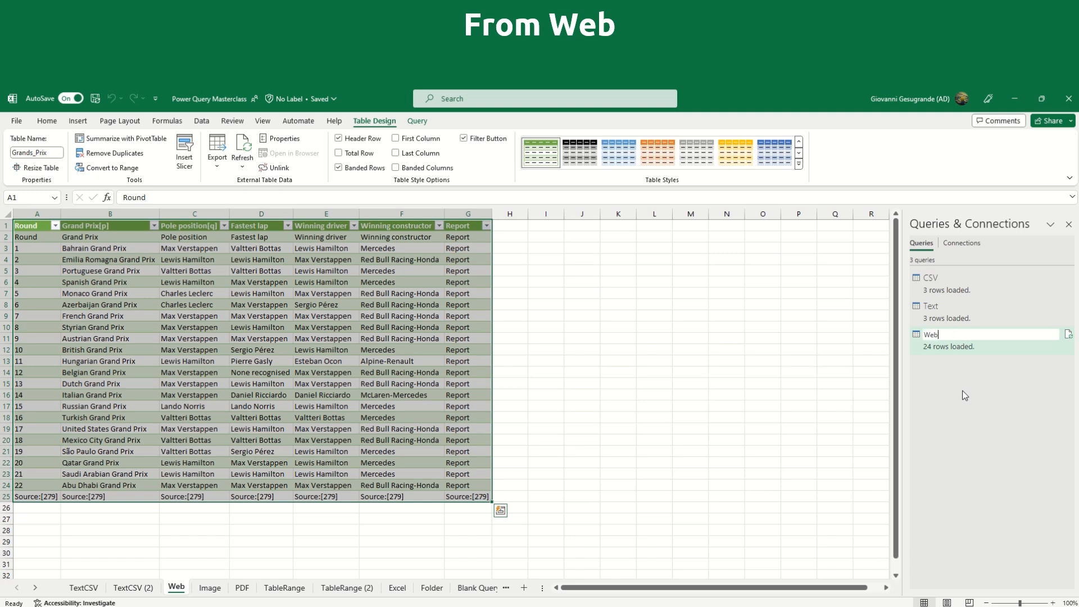
pyautogui.press('Return')
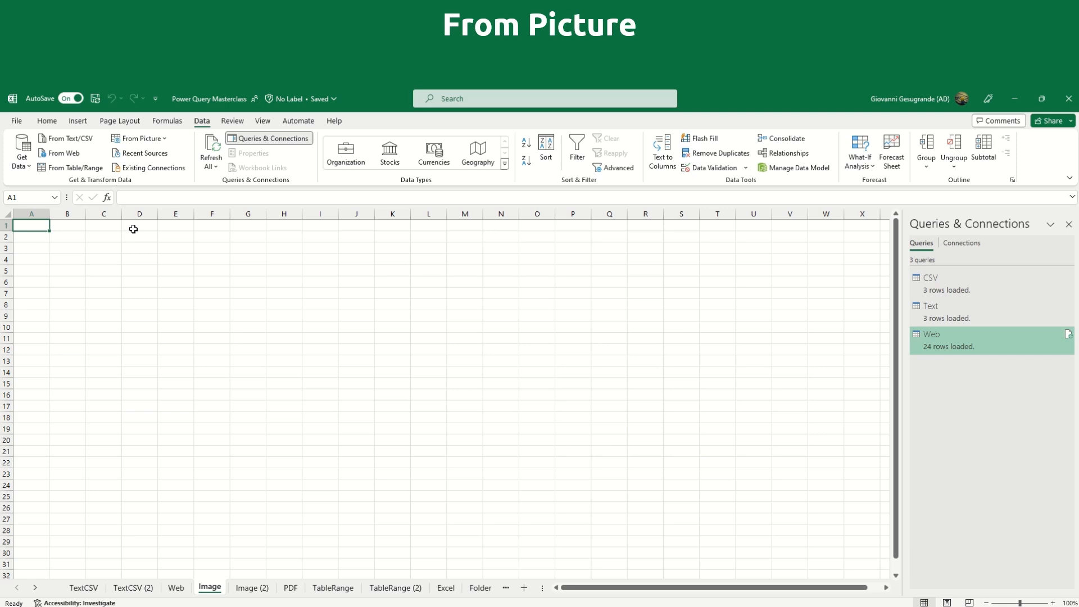
pyautogui.click(154, 138)
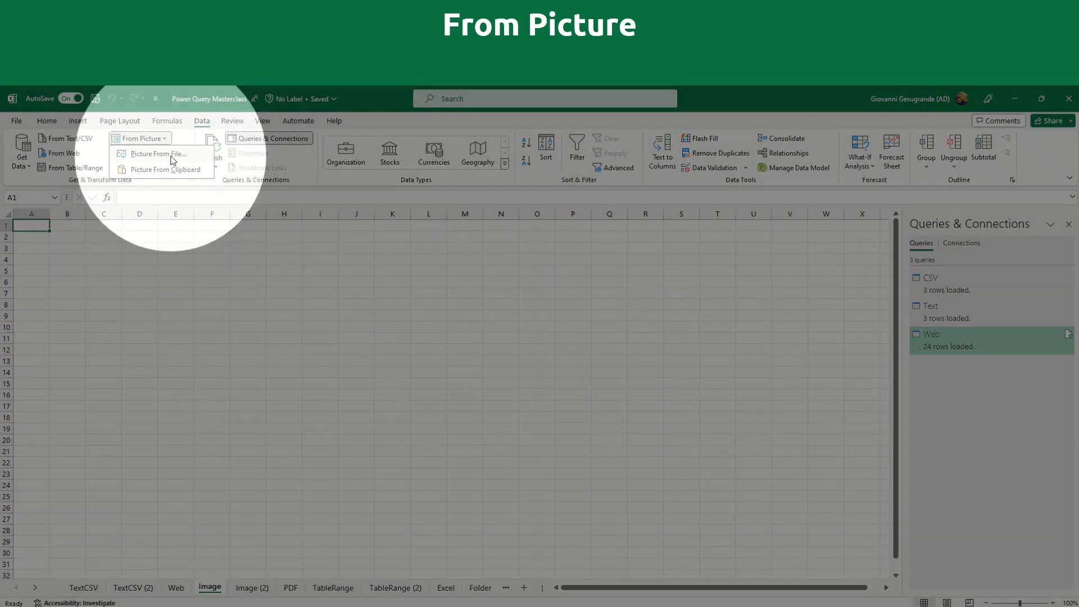
pyautogui.click(172, 158)
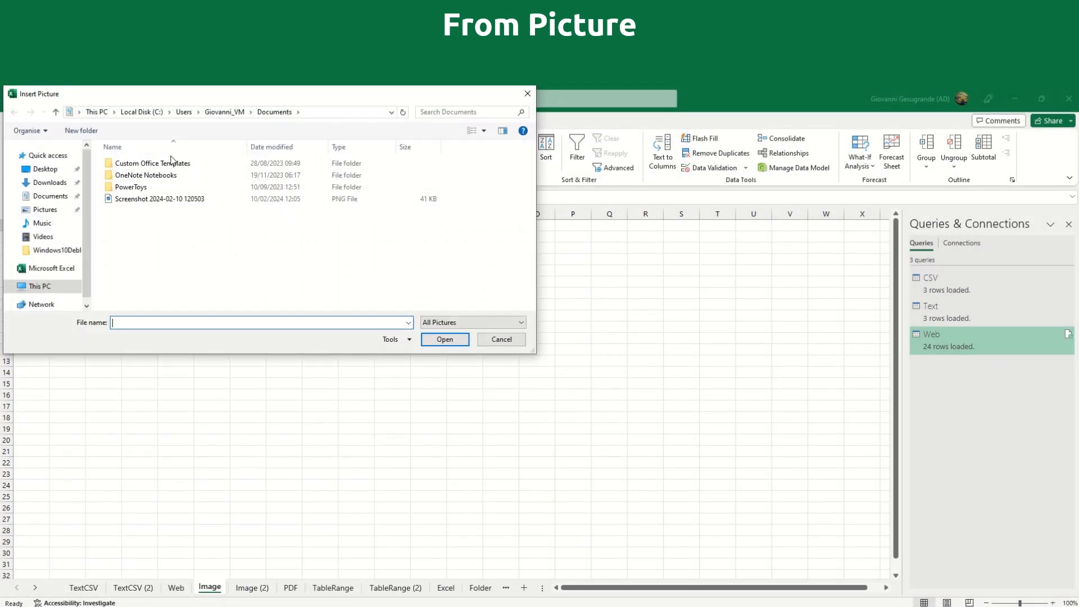
pyautogui.click(229, 201)
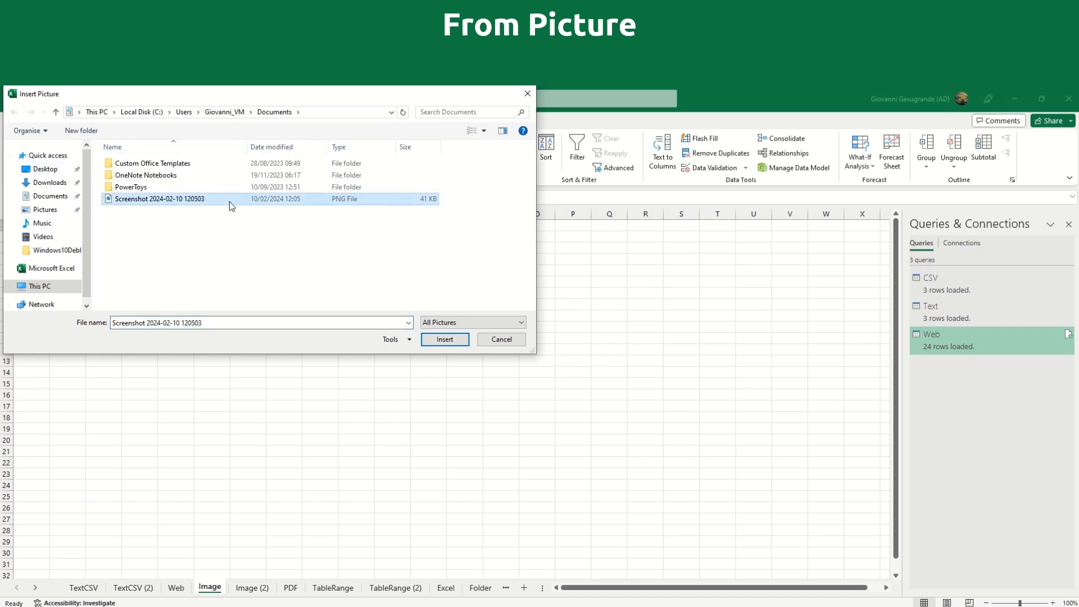
pyautogui.click(445, 340)
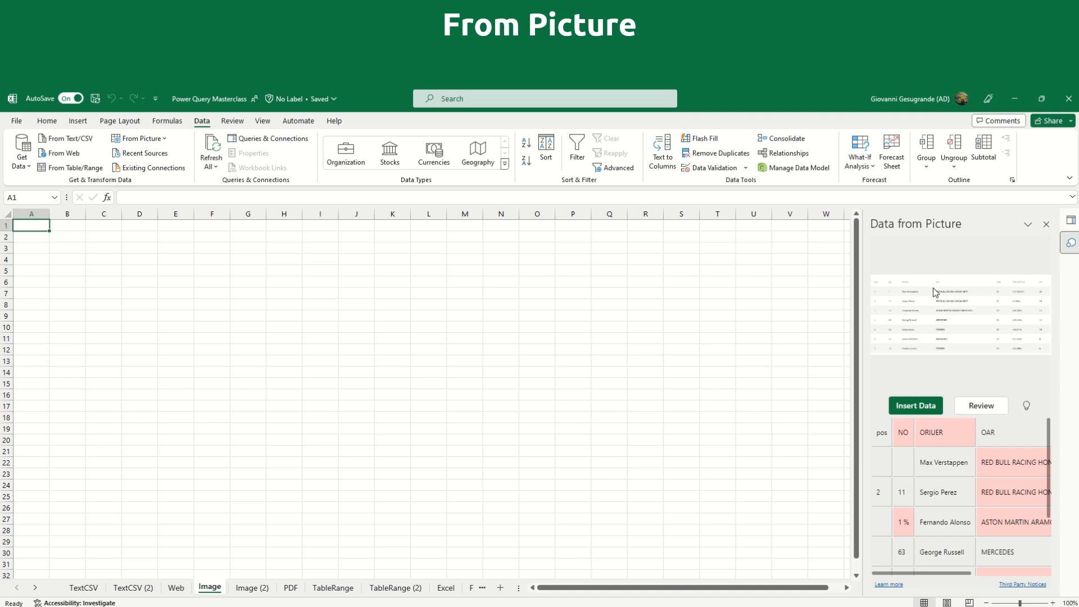
# Step: Examine the data extracted from the picture, checking the blank pos cell in Max Verstappen's row against the image
pyautogui.moveTo(935, 573); pyautogui.dragTo(910, 572)
pyautogui.click(883, 460)
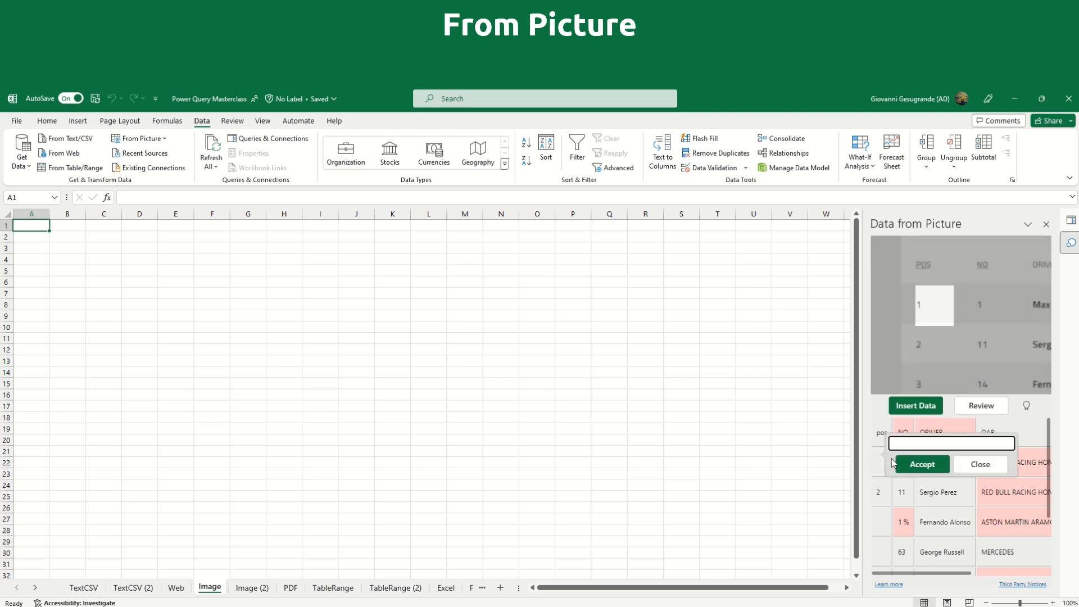
pyautogui.click(962, 503)
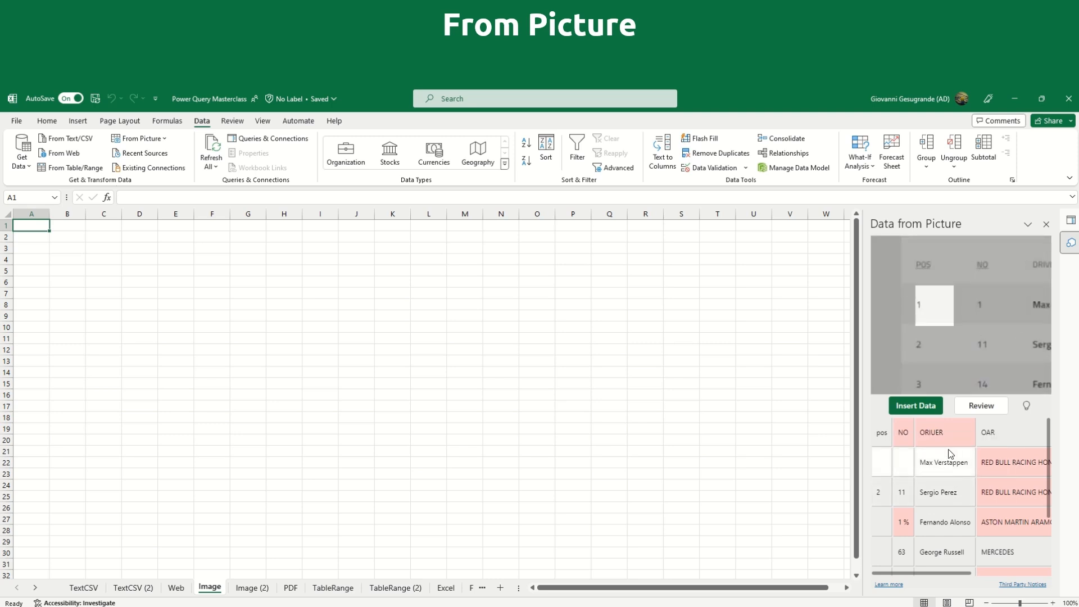
pyautogui.click(879, 469)
pyautogui.click(906, 499)
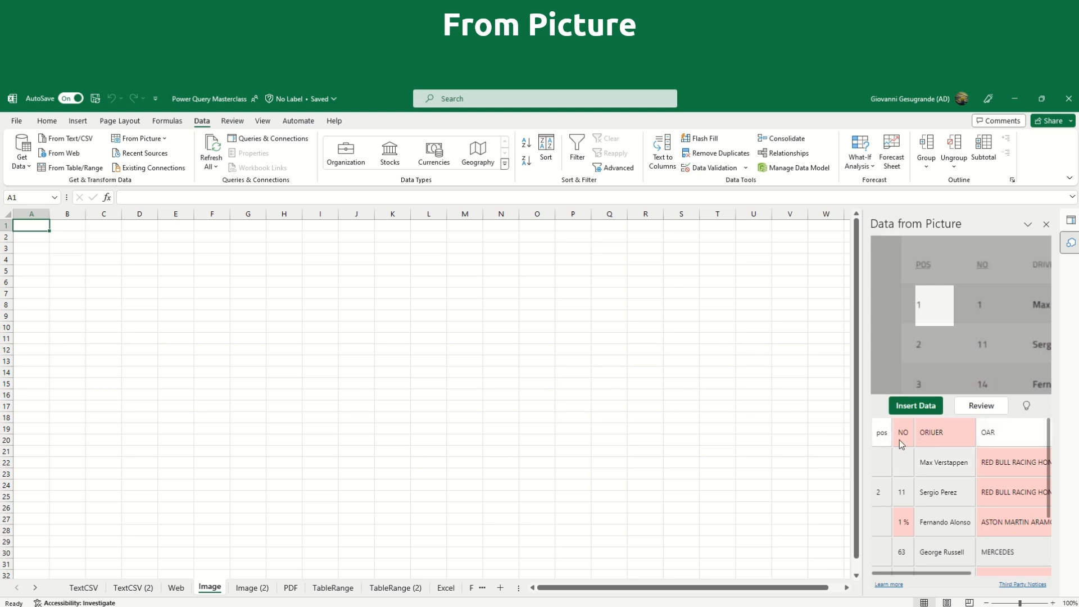
# Step: Start reviewing the flagged items, accepting NO and RED BULL RACING HONDA RBPT and correcting the second header to DRIVER
pyautogui.click(979, 406)
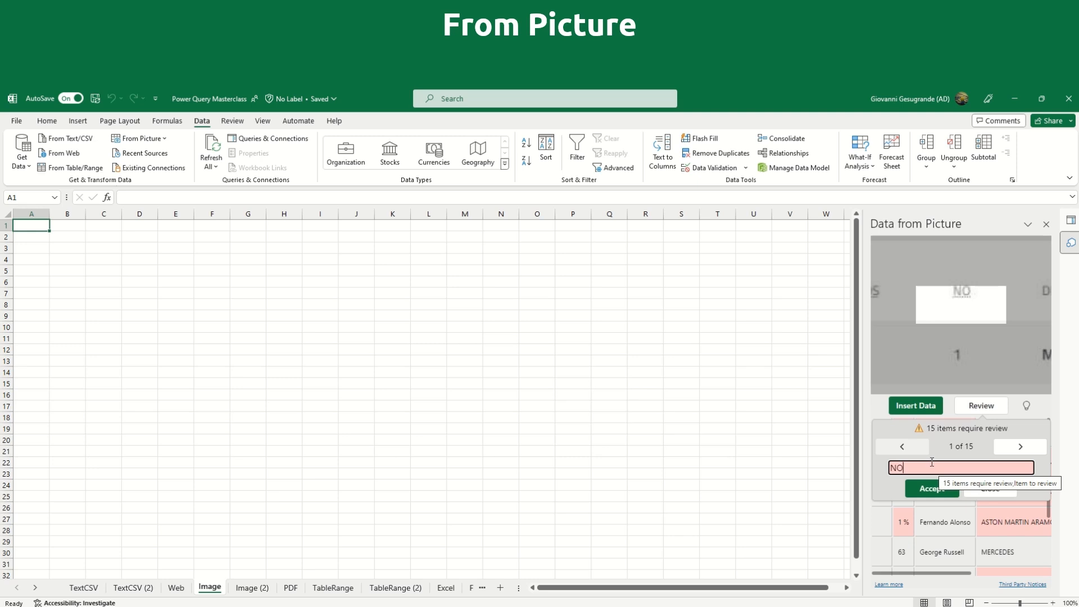
pyautogui.click(936, 495)
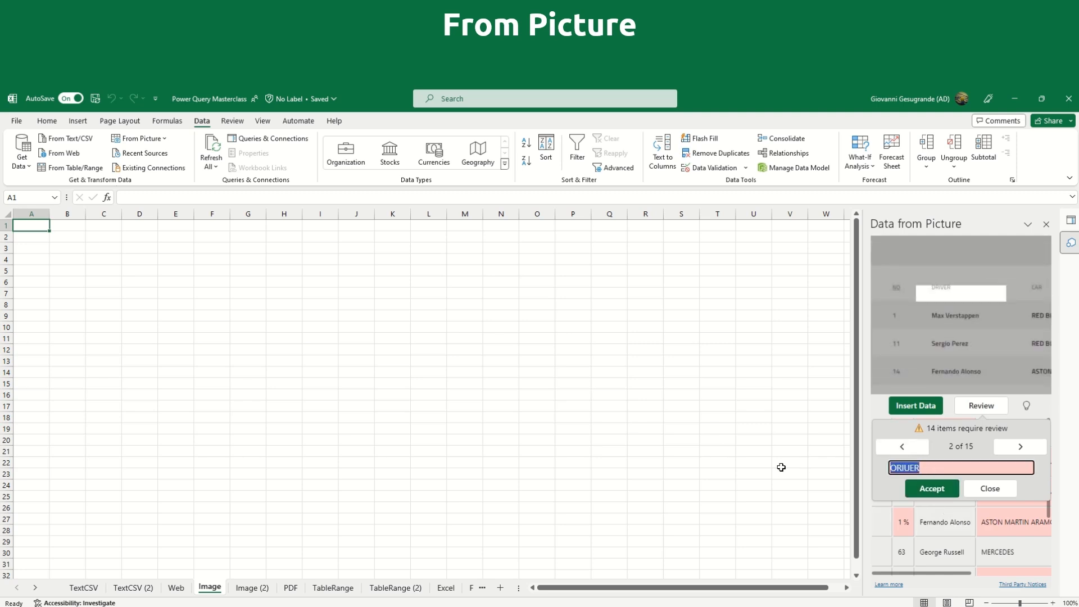
pyautogui.write('DRIVER')
pyautogui.click(935, 491)
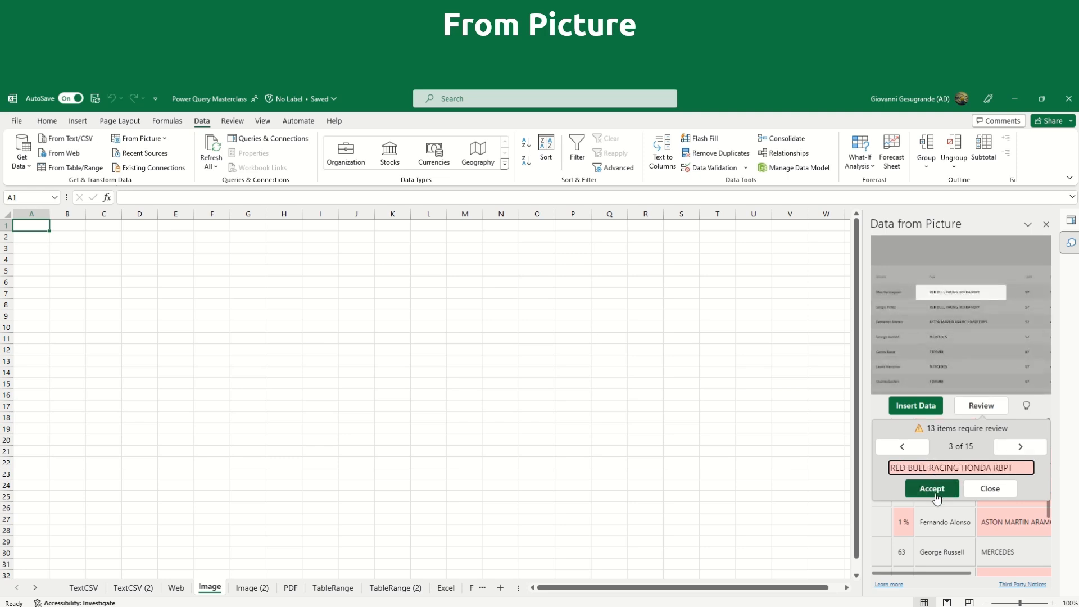
pyautogui.click(936, 495)
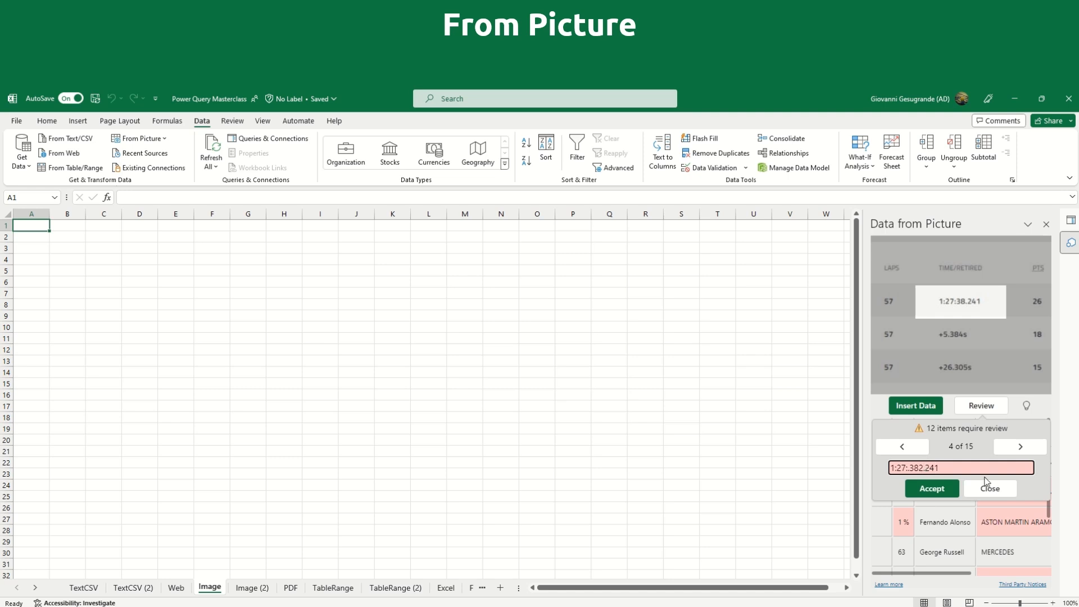
# Step: Accept the fourth and fifth flagged items as recognized and correct the sixth by removing its trailing 5
pyautogui.click(950, 492)
pyautogui.click(949, 496)
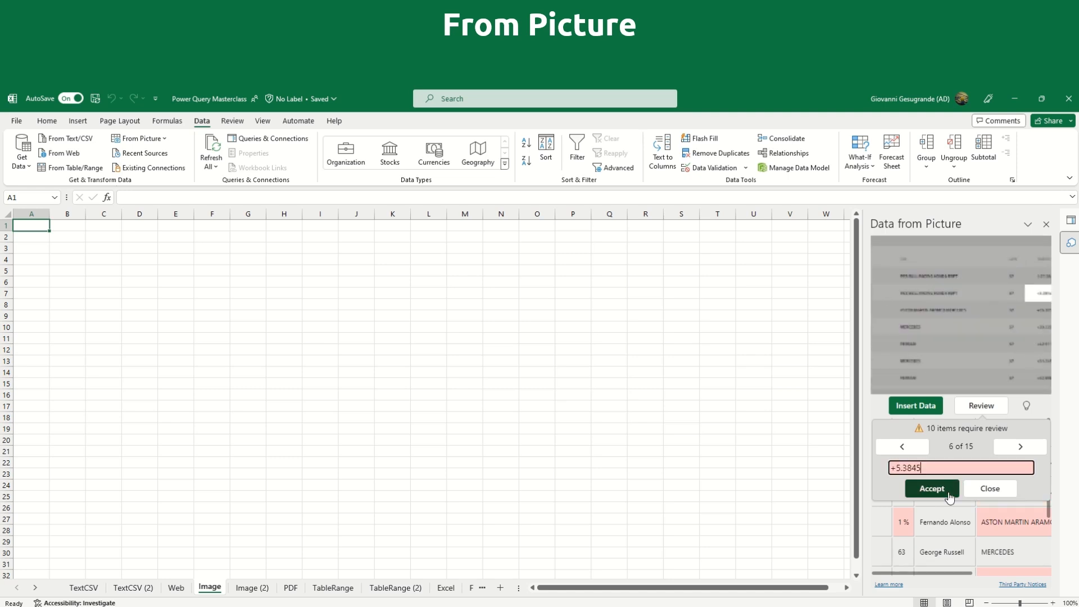
pyautogui.click(929, 467)
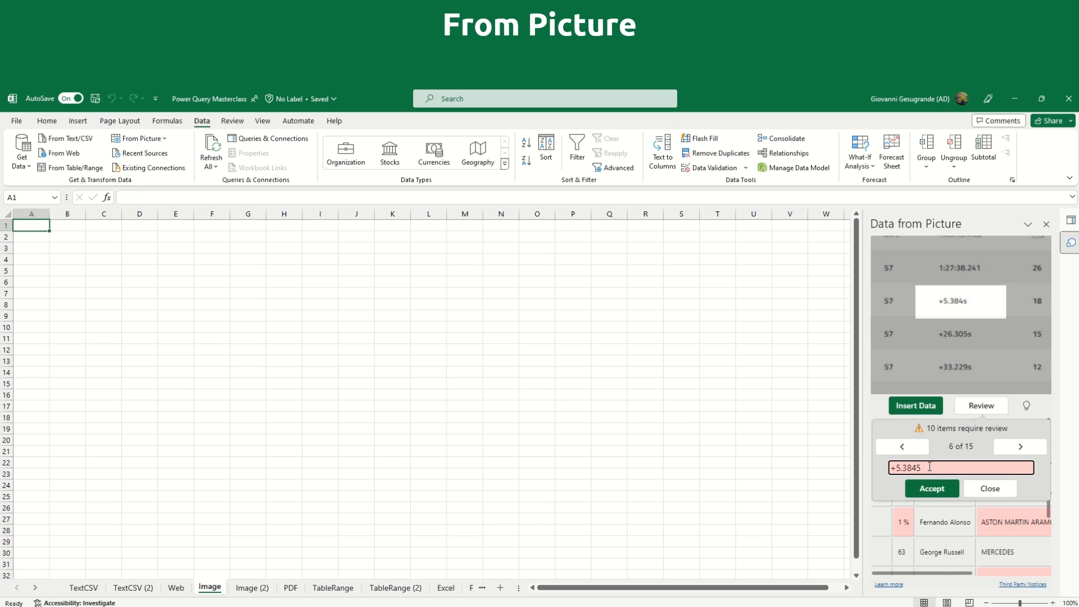
pyautogui.press('BackSpace')
pyautogui.press('Return')
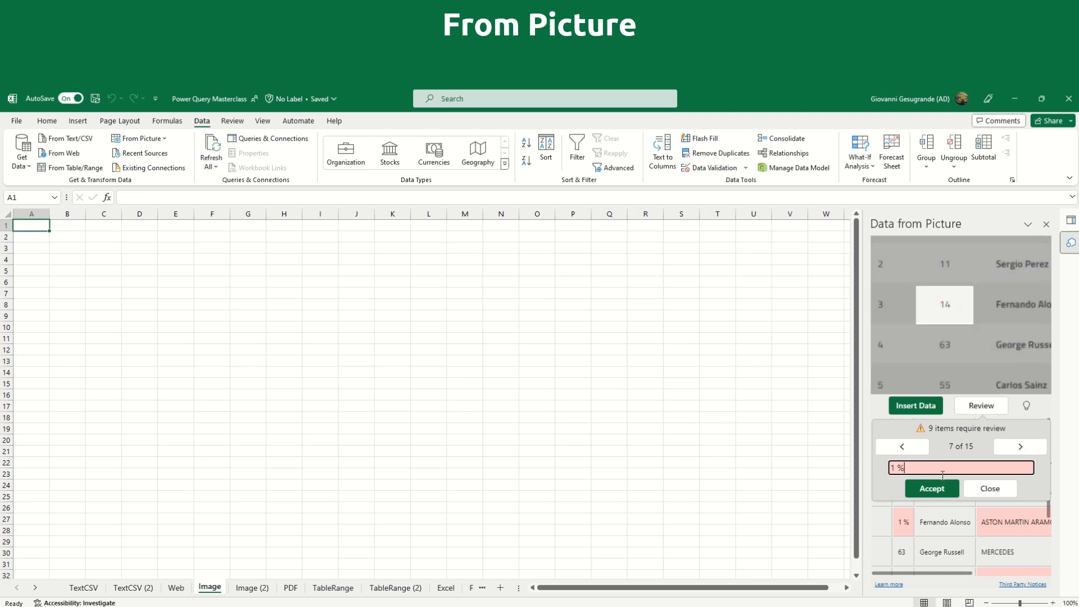
# Step: Correct Fernando Alonso's number to 14, accept ASTON MARTIN ARAMCO MERCEDES as recognized, and close the review
pyautogui.press('BackSpace')
pyautogui.press('BackSpace')
pyautogui.write('4')
pyautogui.press('Return')
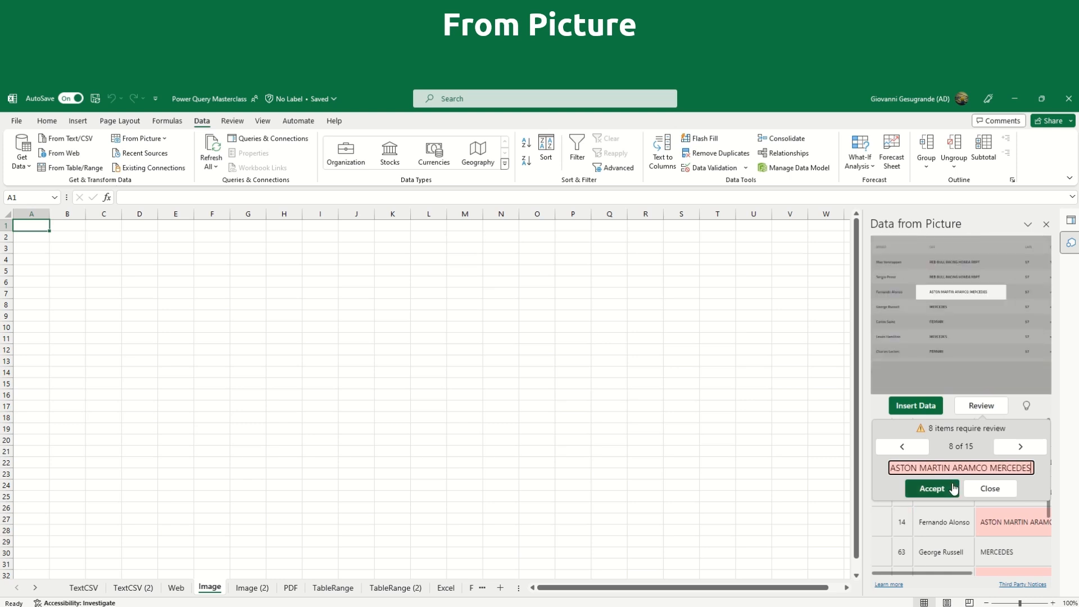
pyautogui.click(953, 489)
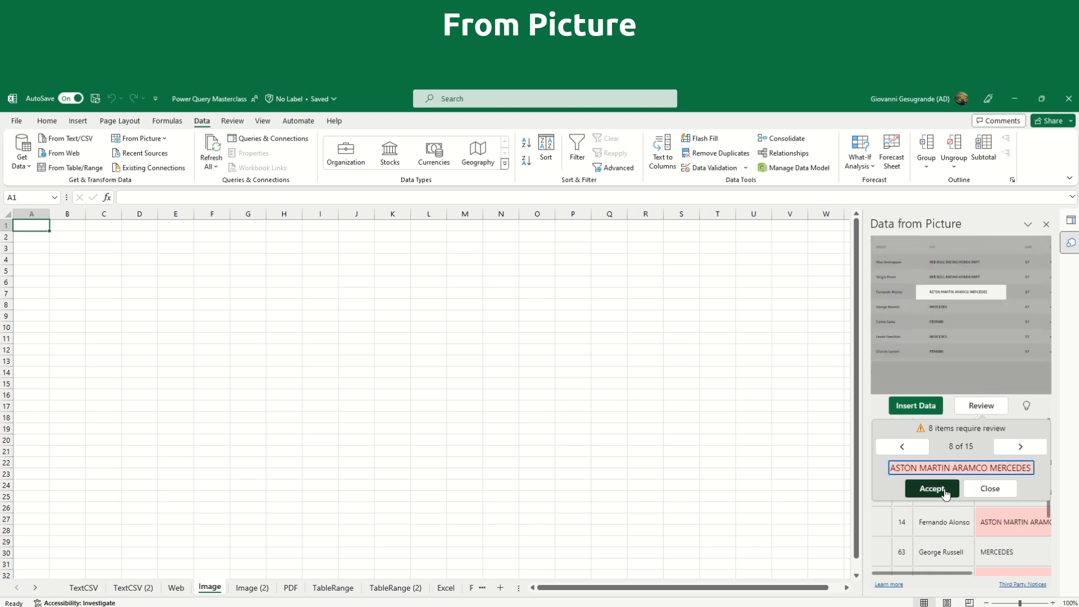
pyautogui.click(1004, 493)
# Step: Fill the blank pos and NO cells in Max Verstappen's row with 1 each
pyautogui.click(885, 468)
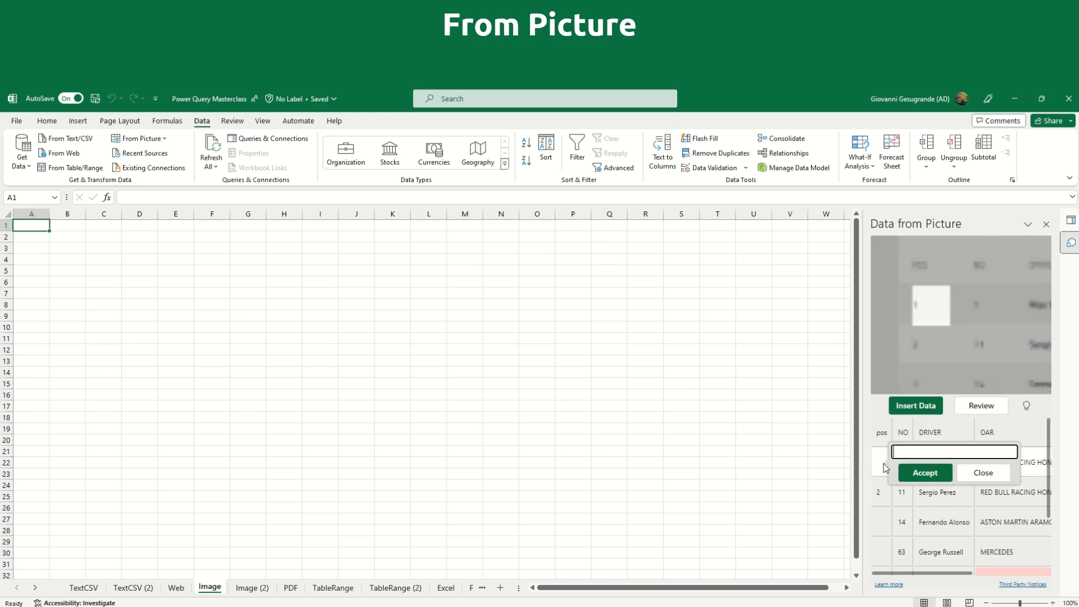
pyautogui.write('1')
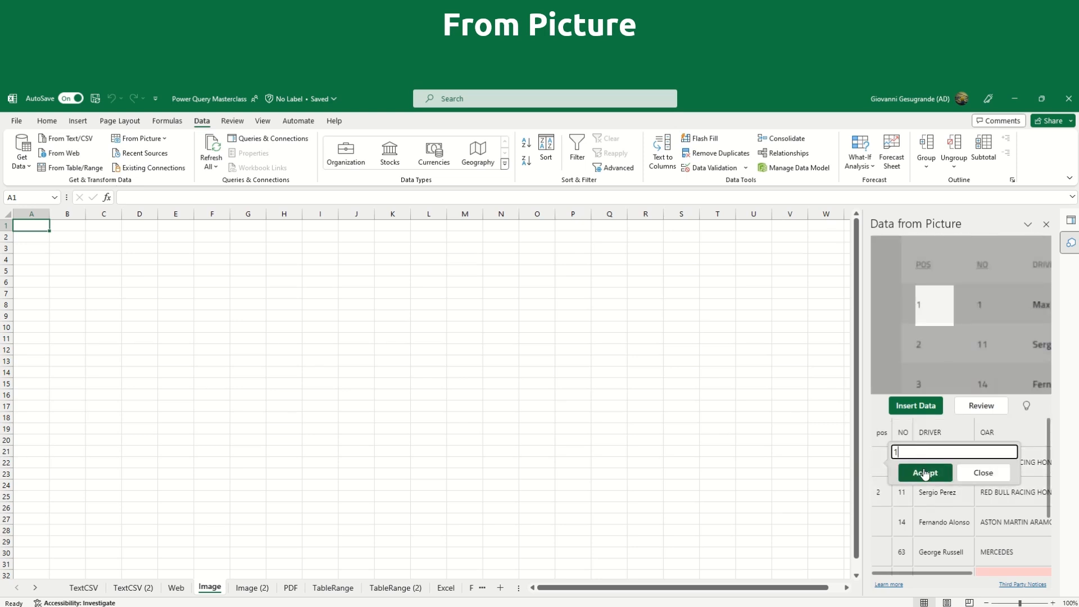
pyautogui.click(924, 472)
pyautogui.click(908, 464)
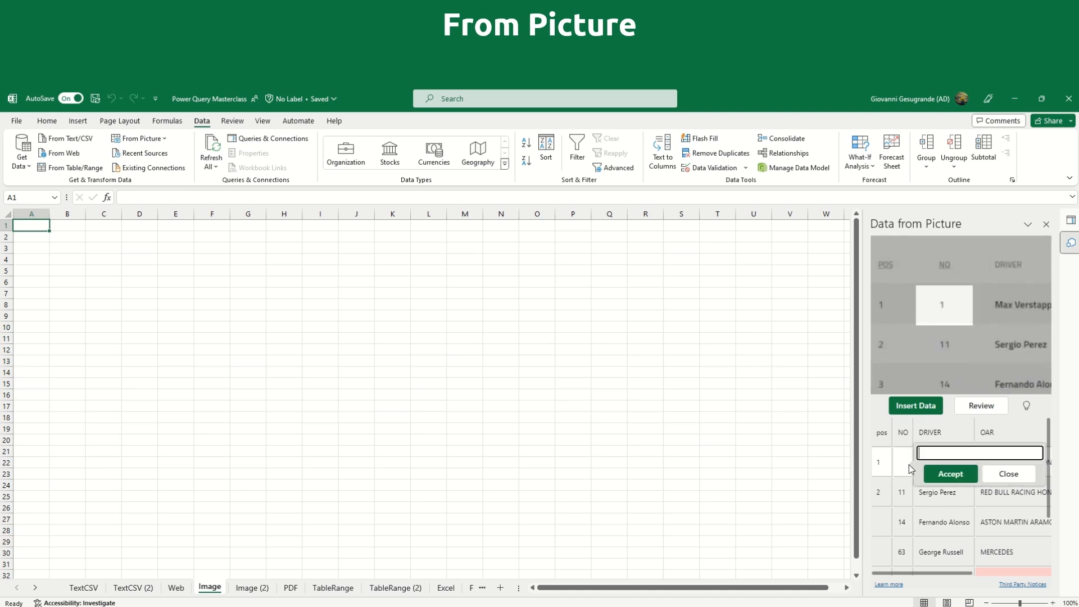
pyautogui.write('1')
pyautogui.click(936, 472)
# Step: Fill the blank pos cells with 3 in Fernando Alonso's row and 4 in George Russell's row
pyautogui.click(877, 521)
pyautogui.write('3')
pyautogui.click(924, 528)
pyautogui.click(894, 555)
pyautogui.click(888, 557)
pyautogui.click(885, 557)
pyautogui.write('5')
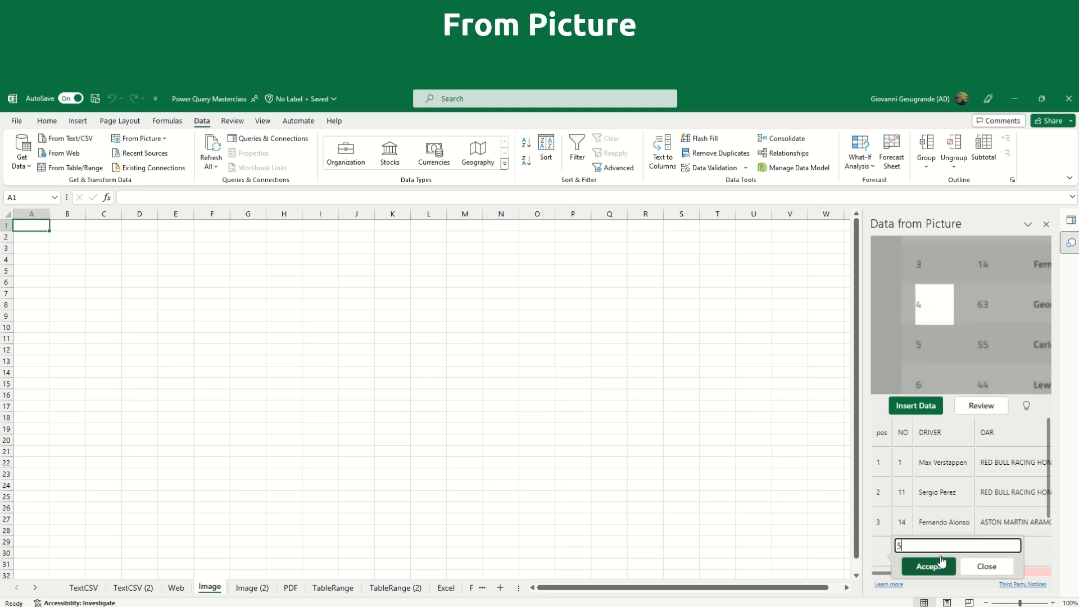
pyautogui.click(928, 566)
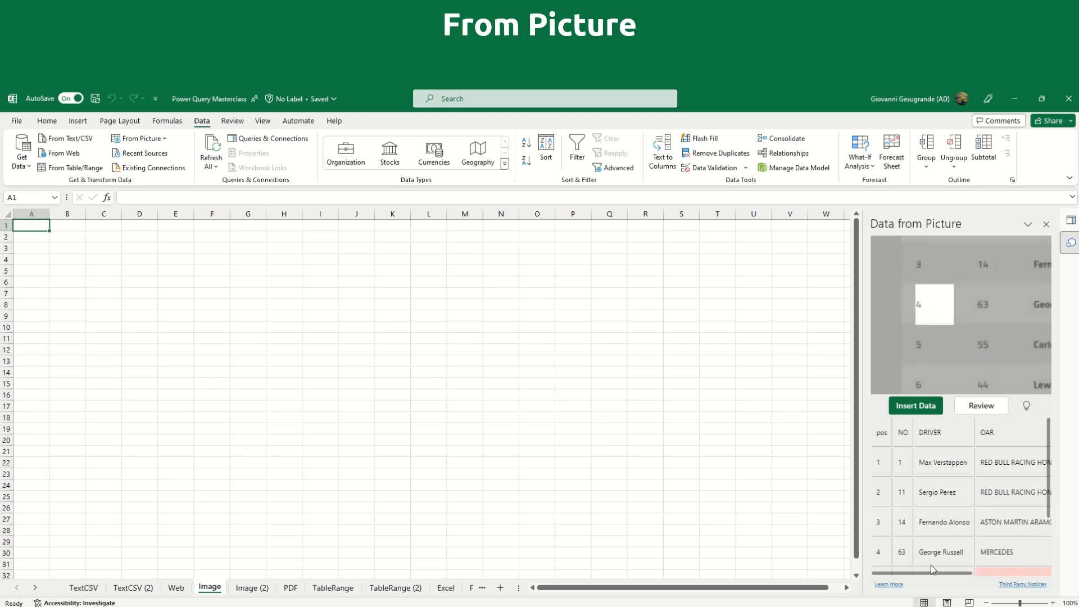
# Step: Accept the flagged FERRARI entries for Carlos Sainz and Charles Leclerc and Lewis Hamilton's number 44 as recognized
pyautogui.scroll(-2, 914, 537)
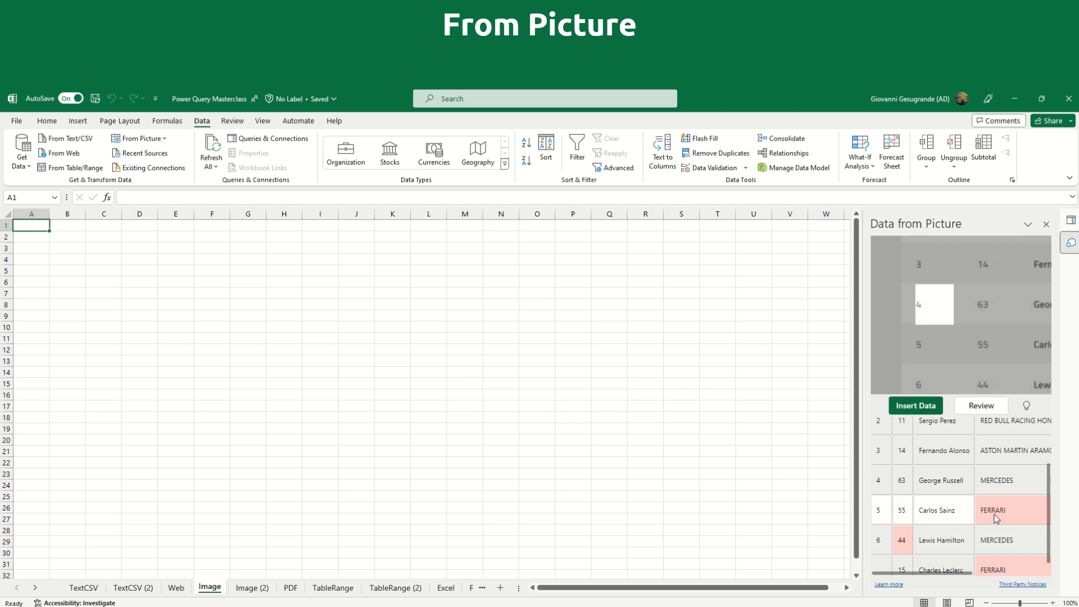
pyautogui.click(994, 515)
pyautogui.click(894, 527)
pyautogui.click(897, 536)
pyautogui.click(943, 547)
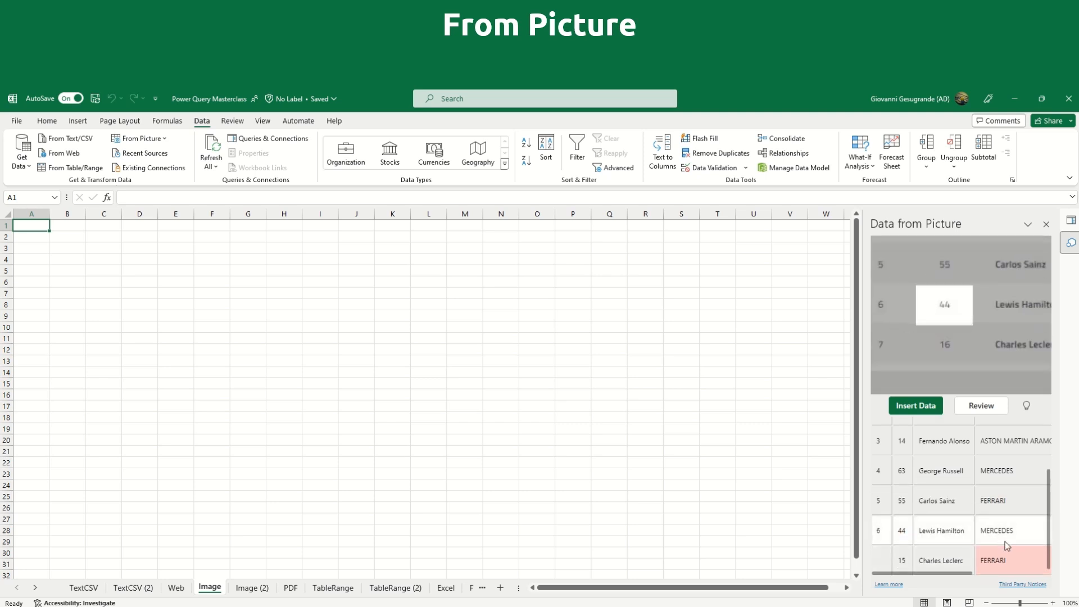
pyautogui.click(1005, 554)
pyautogui.click(913, 565)
# Step: Correct the flagged race time in George Russell's row to +33.229s
pyautogui.moveTo(930, 572); pyautogui.dragTo(1008, 573)
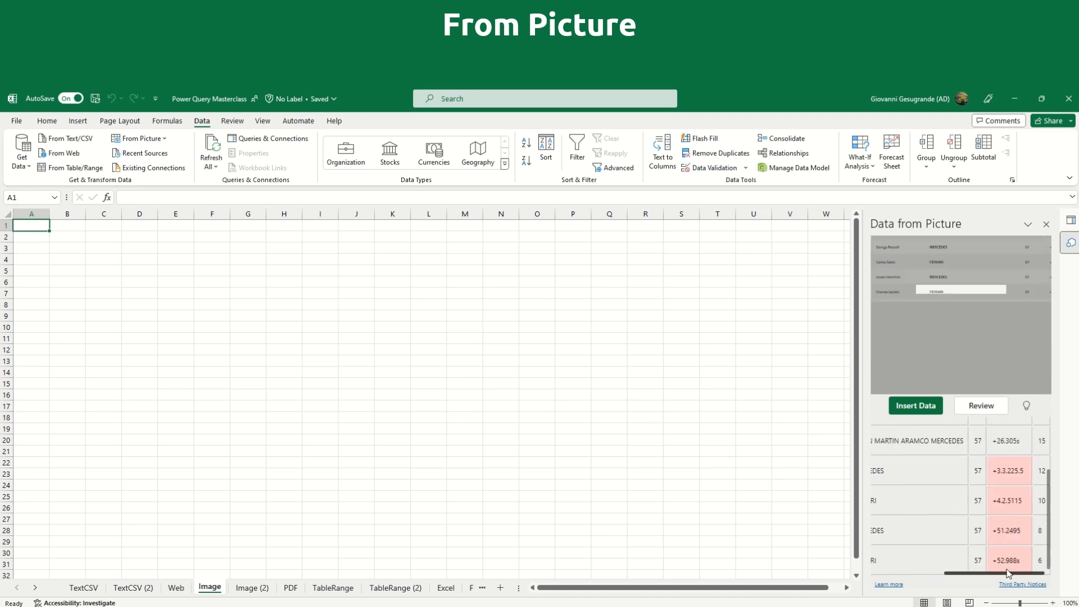
pyautogui.click(1007, 471)
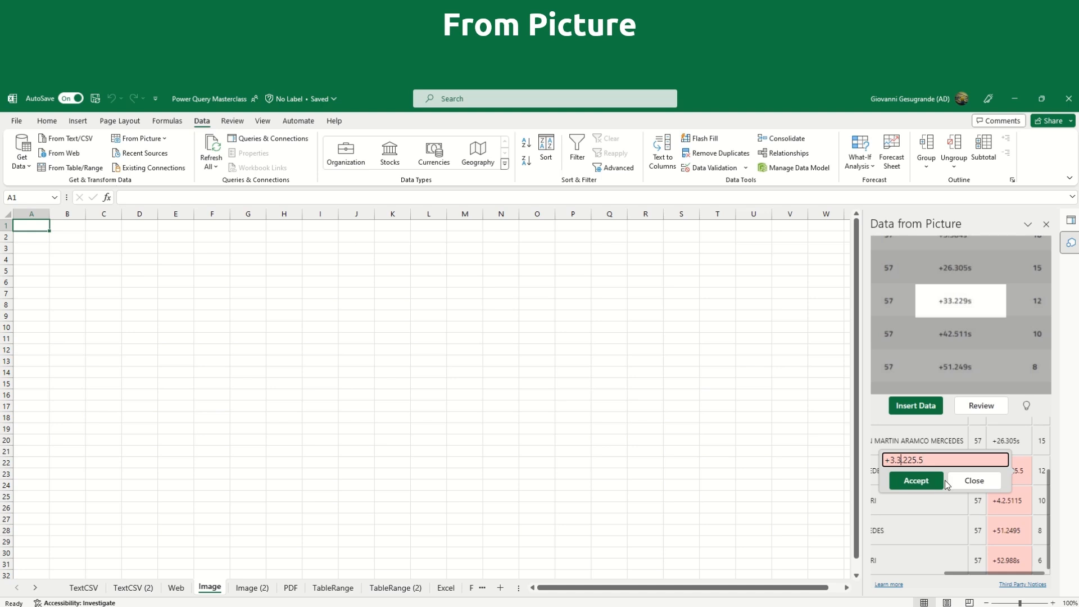
pyautogui.press('BackSpace')
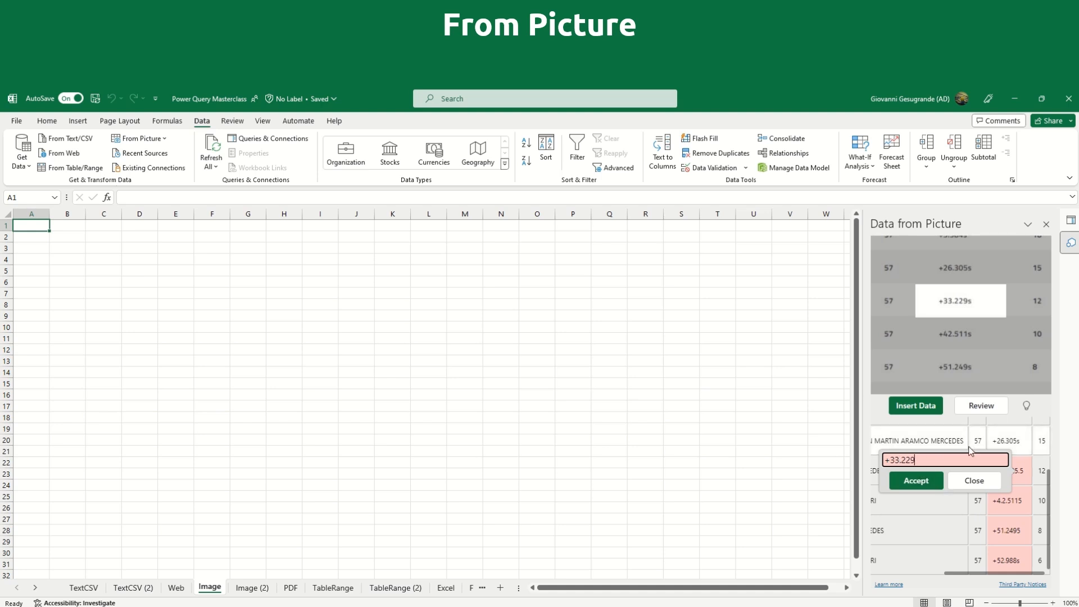
pyautogui.click(929, 483)
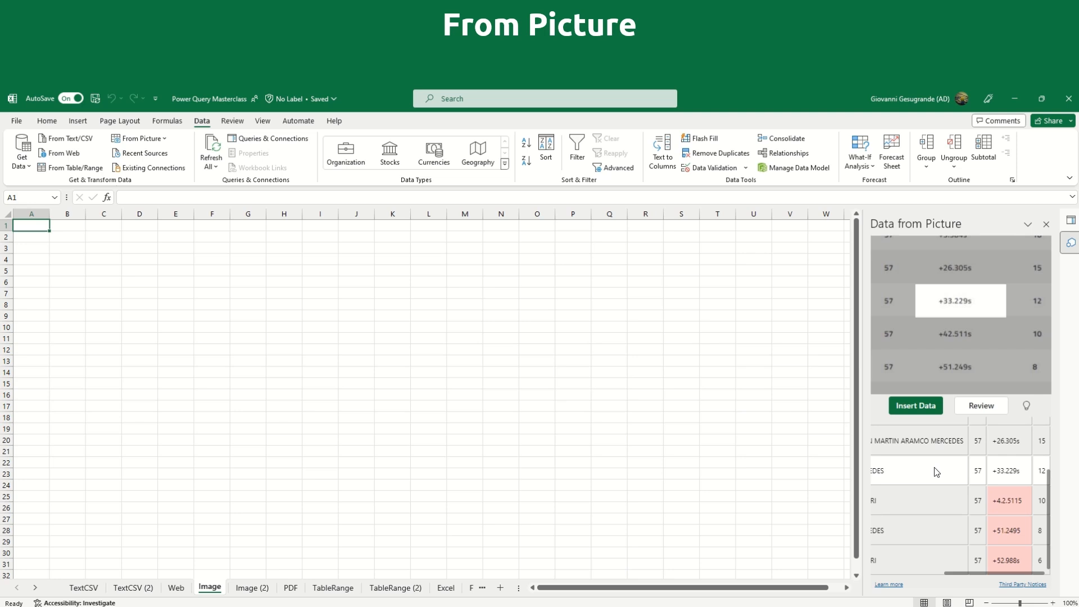
# Step: Insert the extracted race results into the Image sheet without reviewing the remaining flagged items, and select the range A1:G8
pyautogui.click(927, 407)
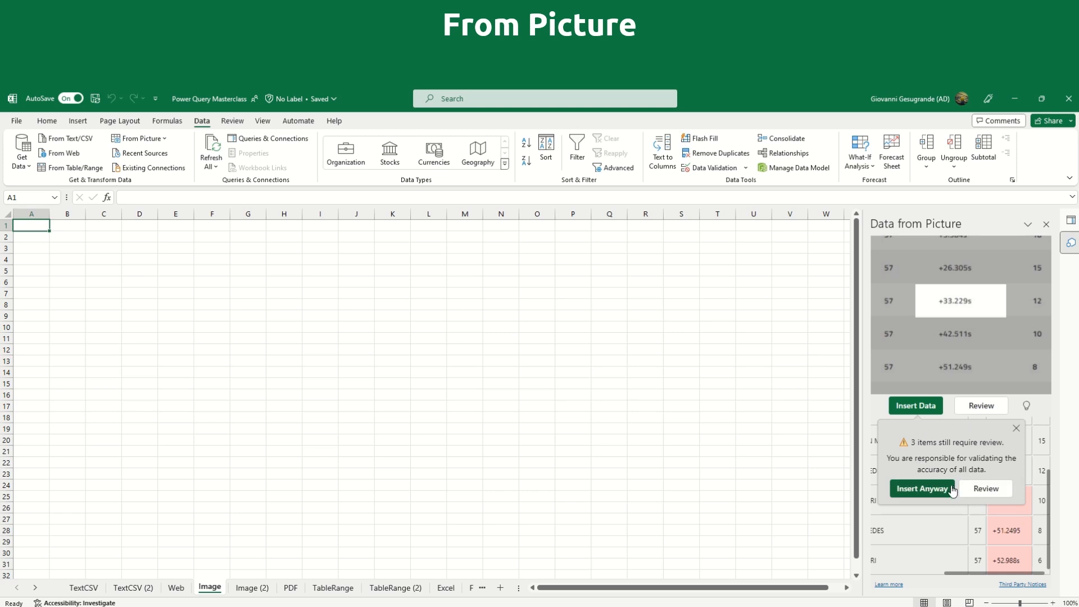
pyautogui.click(946, 489)
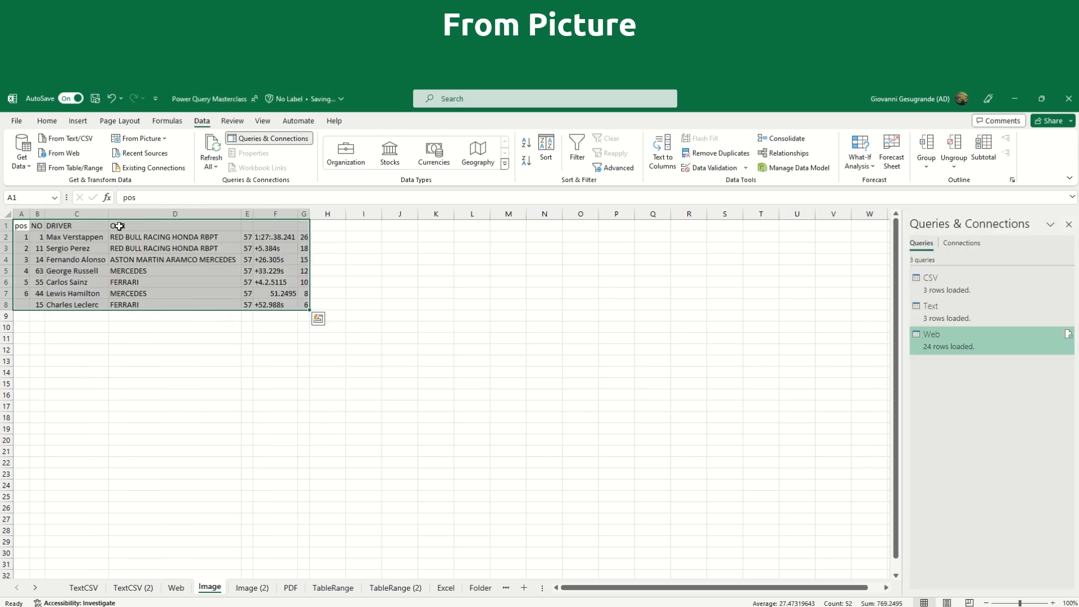
pyautogui.click(141, 304)
pyautogui.moveTo(20, 226); pyautogui.dragTo(310, 306)
pyautogui.moveTo(19, 226); pyautogui.dragTo(303, 305)
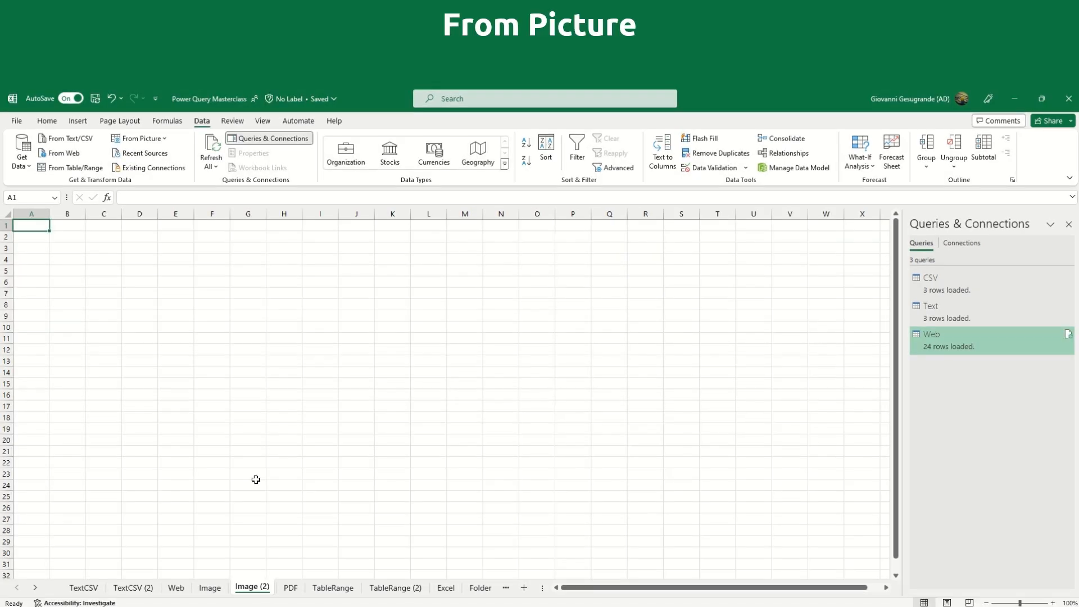
# Step: Copy the Cookie Sales by Region picture from the browser and import it from the clipboard into the Image (2) sheet
pyautogui.hotkey('alt', 'Tab')
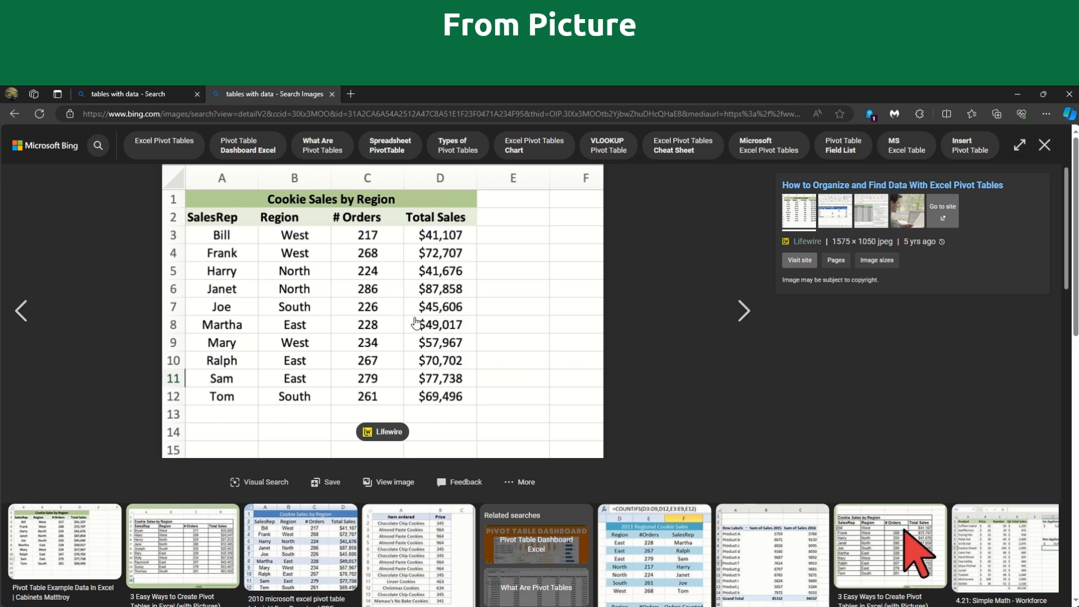
pyautogui.rightClick(457, 279)
pyautogui.click(502, 325)
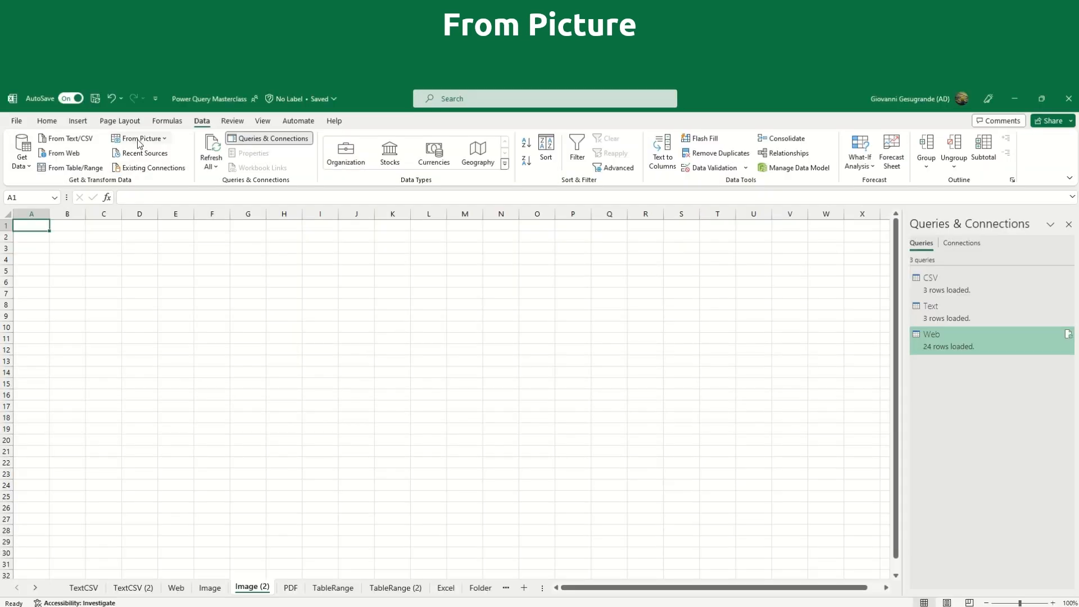
pyautogui.click(139, 141)
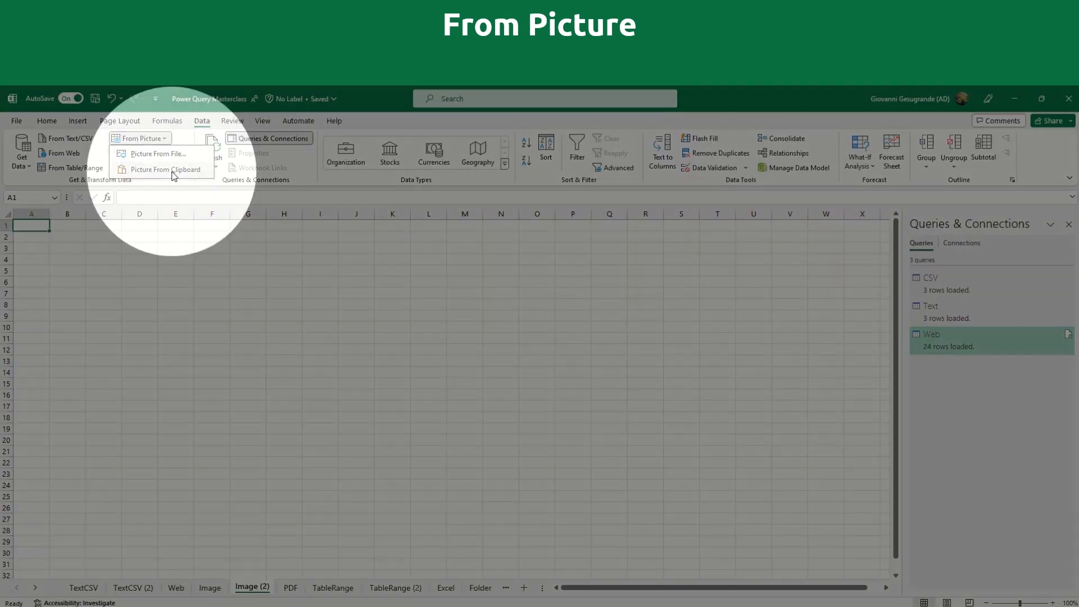
pyautogui.click(172, 174)
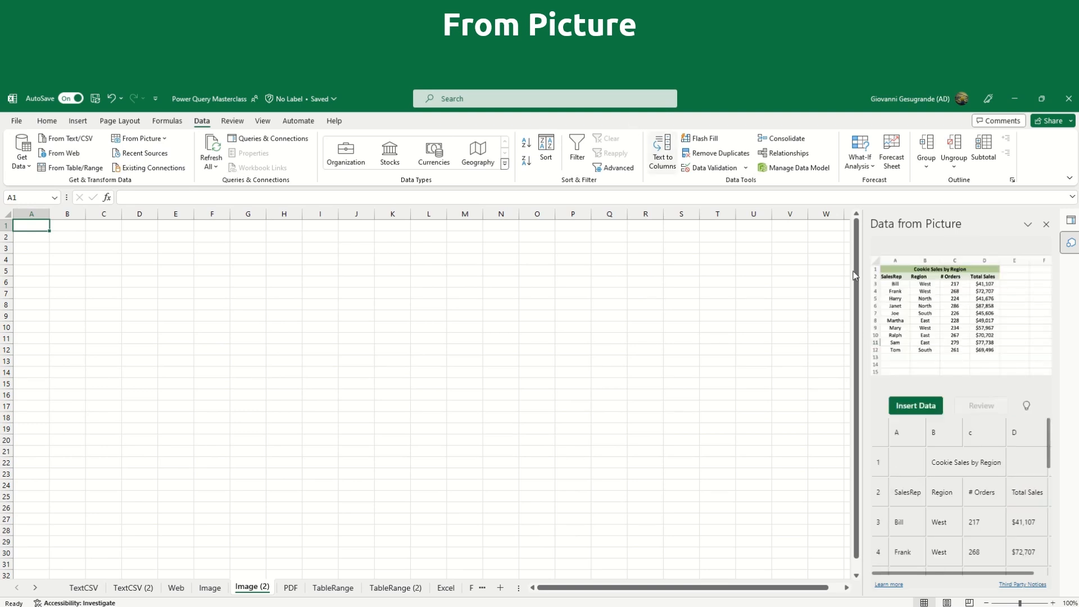
# Step: Check the extracted cookie sales rows and insert the data into the Image (2) sheet
pyautogui.moveTo(932, 574); pyautogui.dragTo(902, 574)
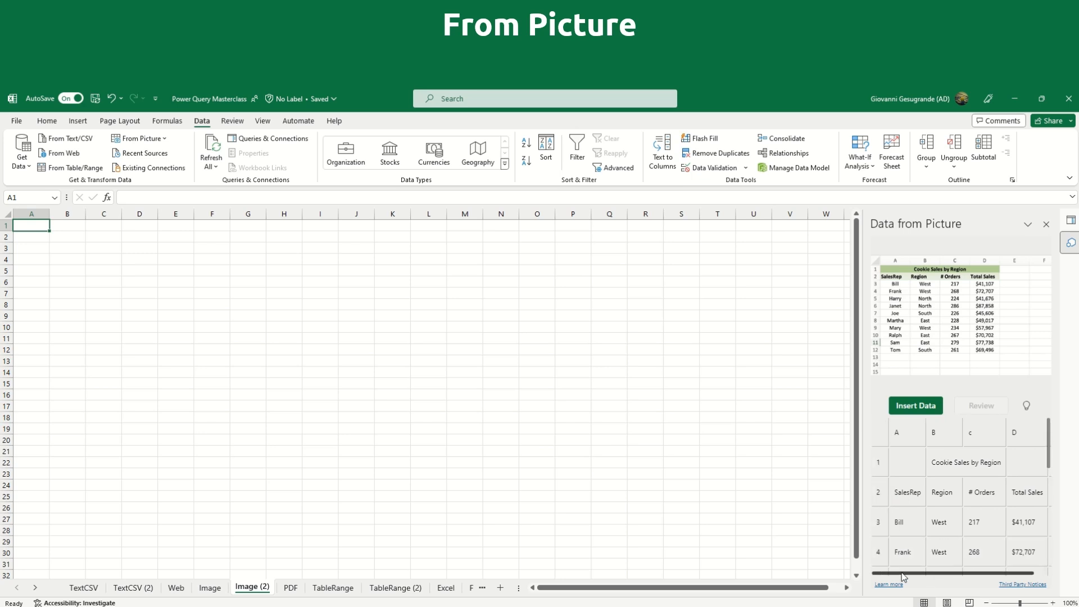
pyautogui.scroll(-2, 917, 538)
pyautogui.scroll(-4, 919, 533)
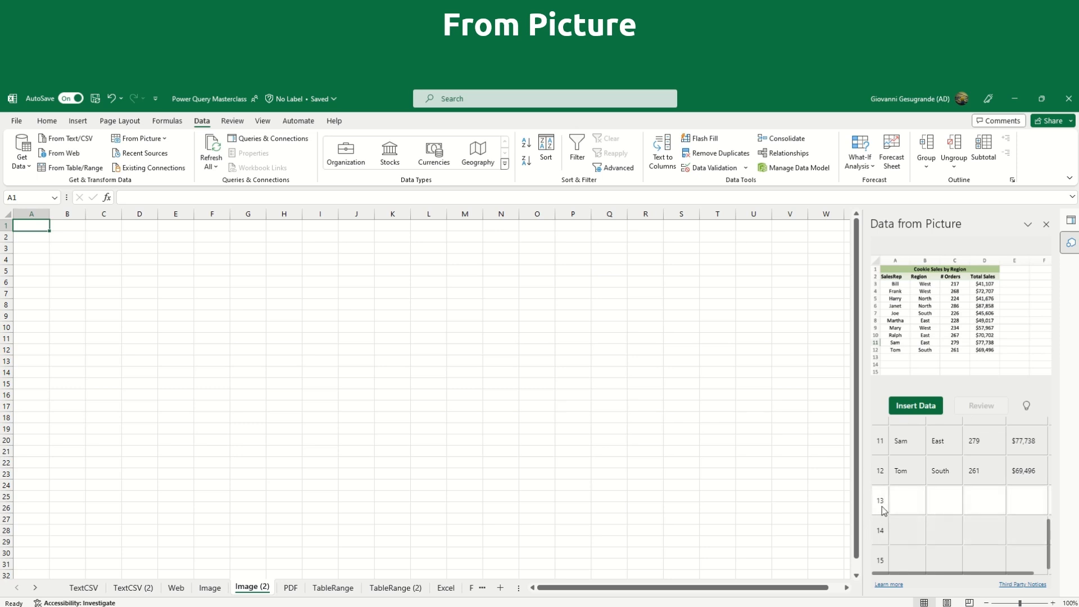
pyautogui.click(923, 409)
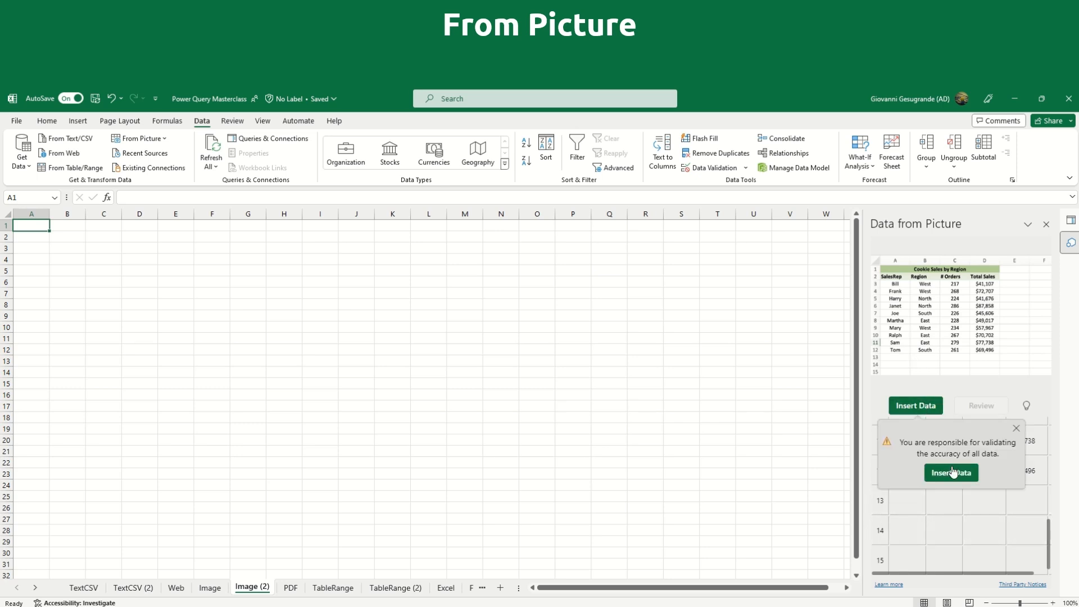
pyautogui.click(951, 473)
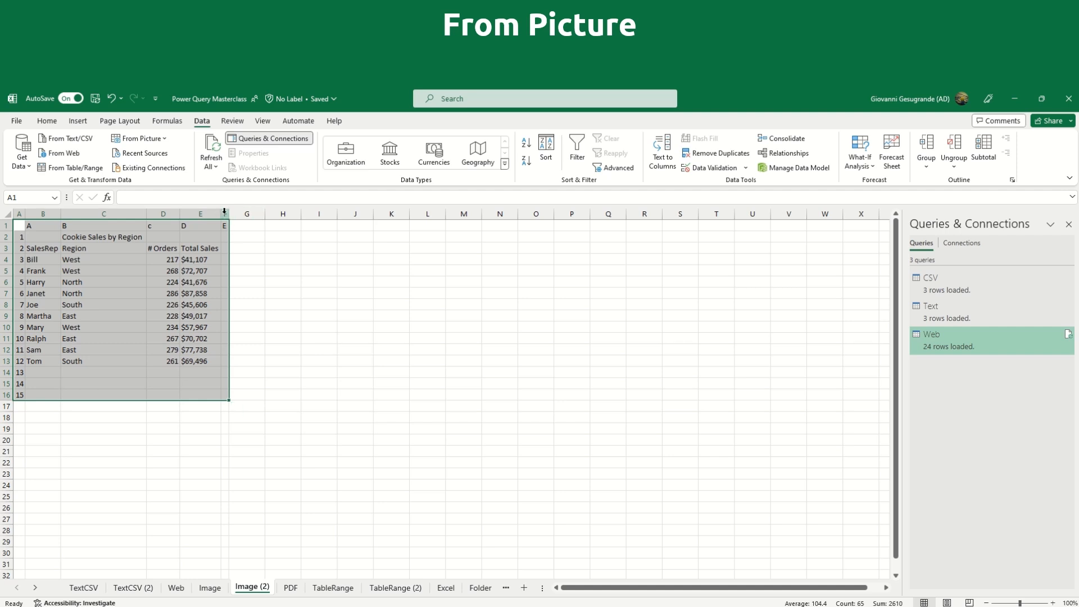
pyautogui.click(122, 359)
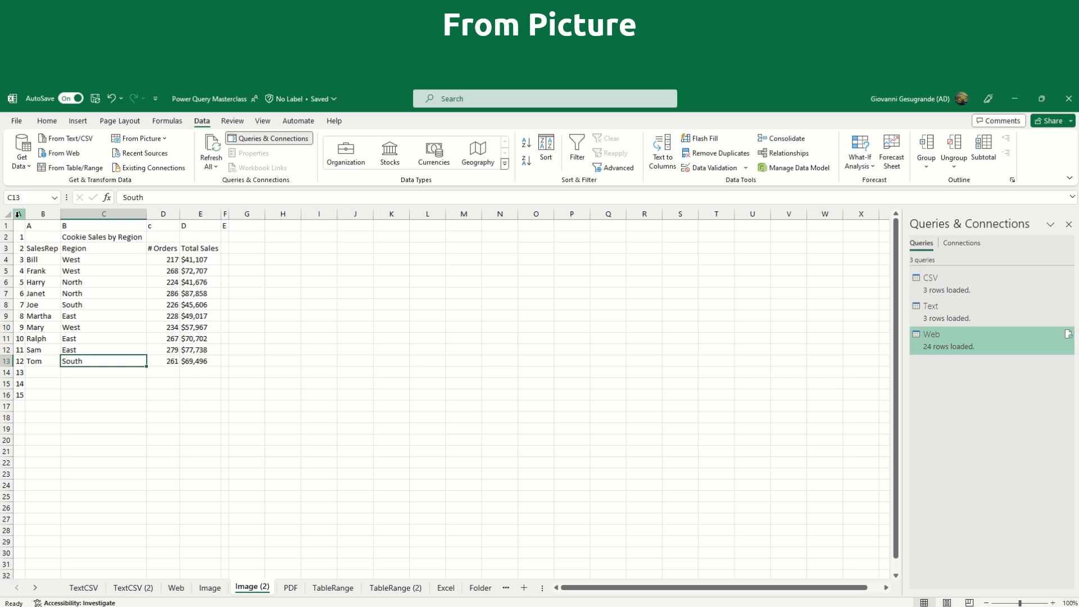
# Step: Delete the column of imported row numbers and the first row holding the imported column letters
pyautogui.click(19, 213)
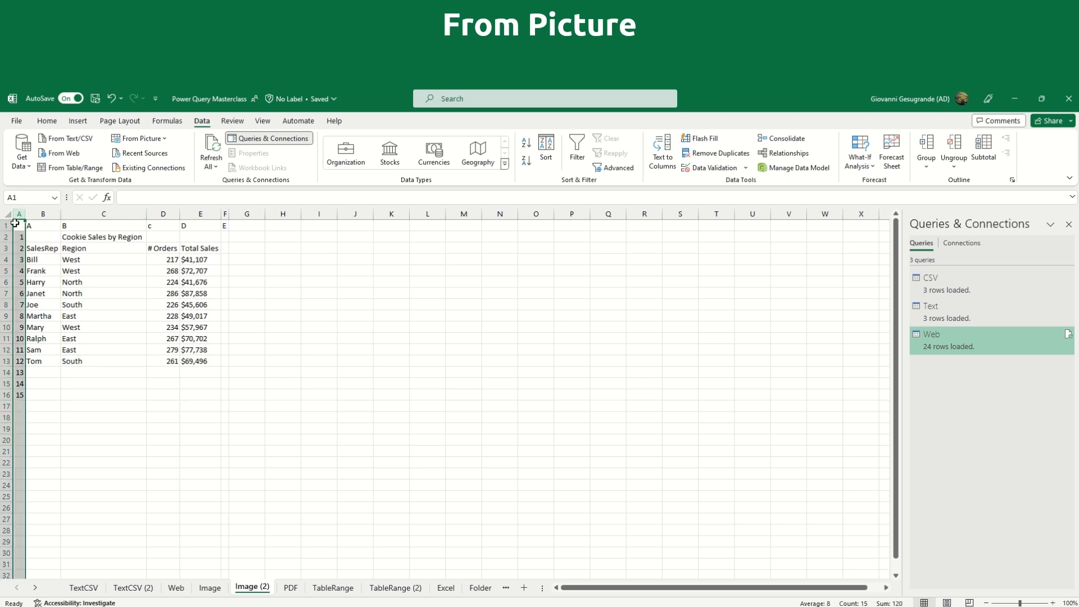
pyautogui.hotkey('ctrl', '-')
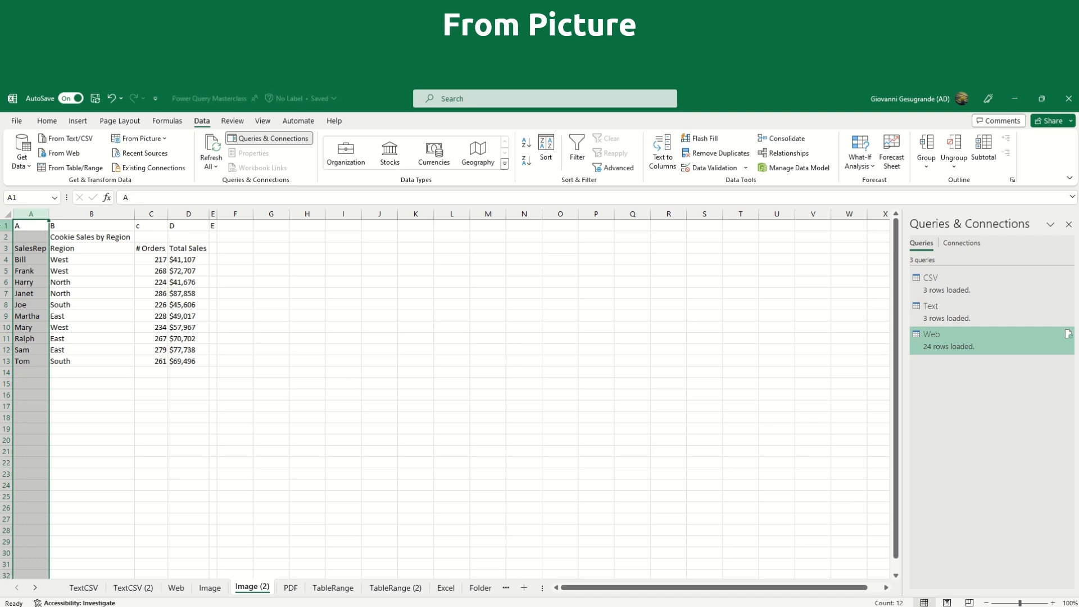
pyautogui.click(5, 225)
pyautogui.hotkey('ctrl', '-')
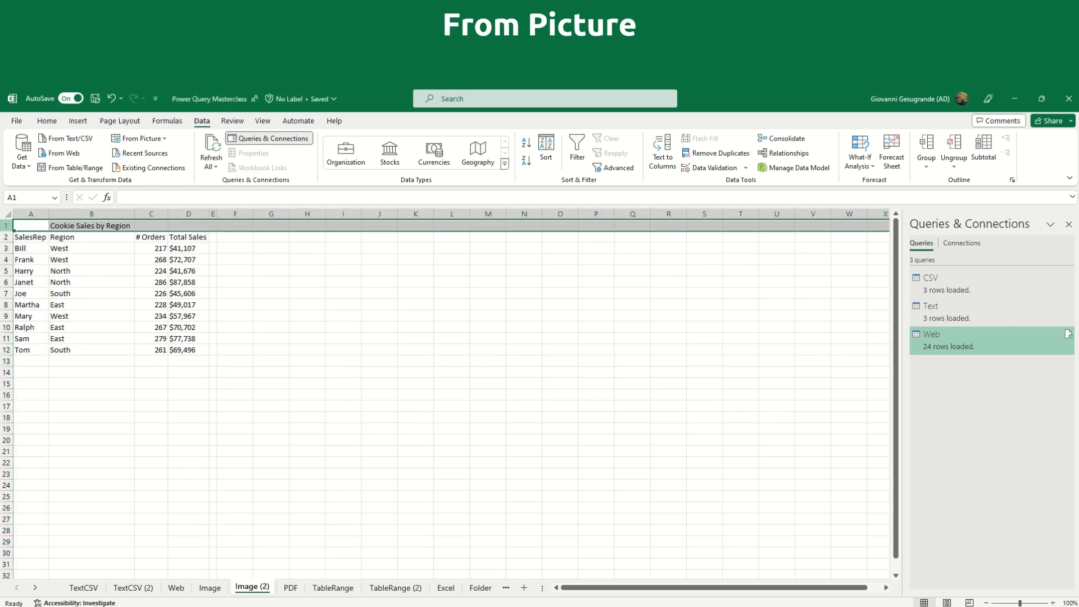
pyautogui.click(237, 369)
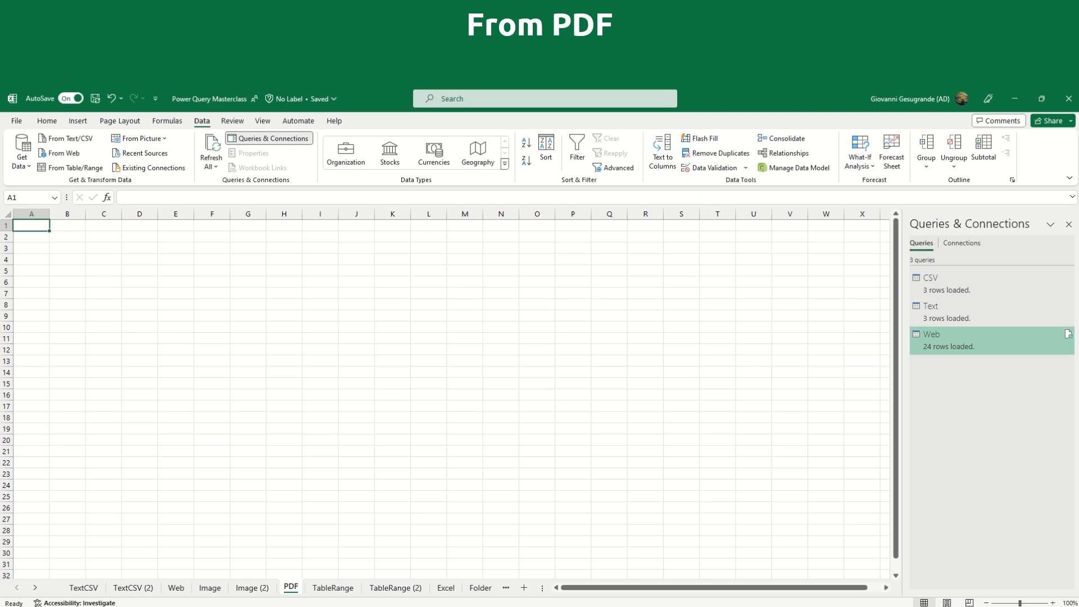
# Step: Switch to the browser, view the Cookie Sales by Region PDF in a maximized window, and return to the workbook
pyautogui.click(377, 606)
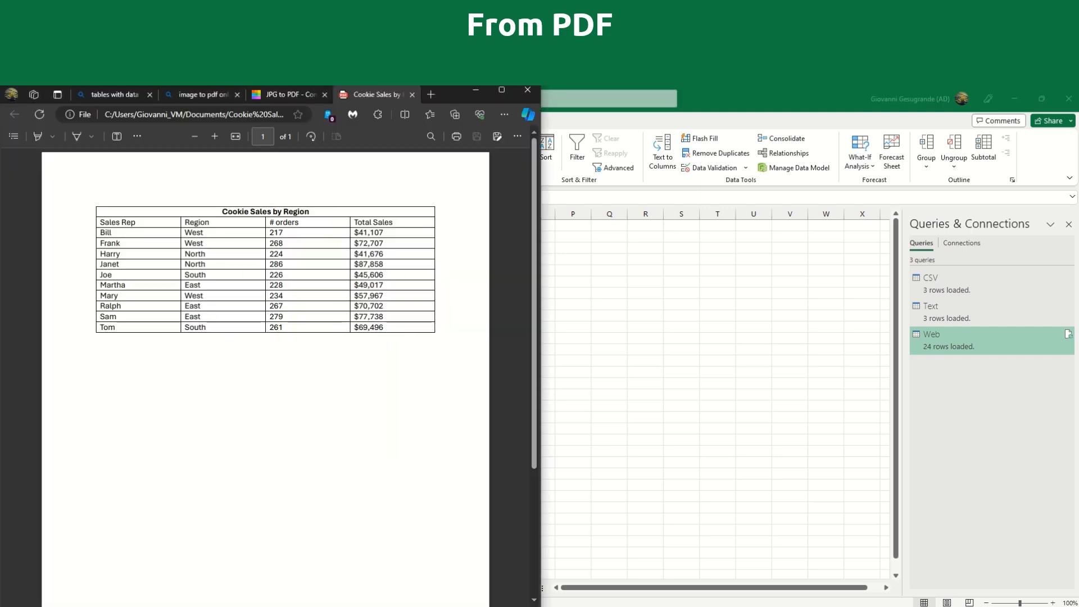
pyautogui.click(497, 91)
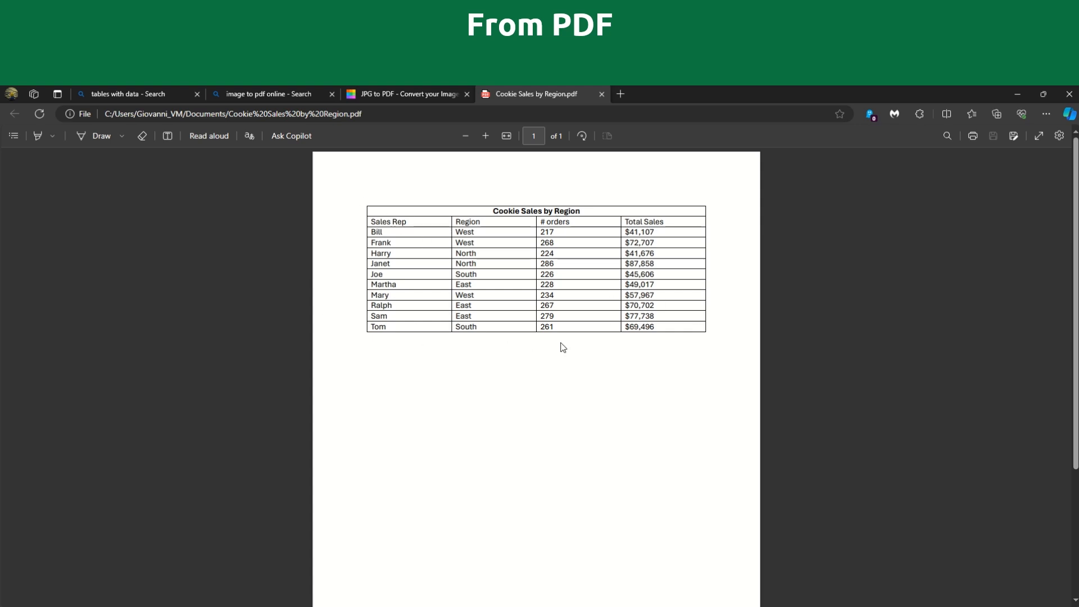
pyautogui.click(1012, 95)
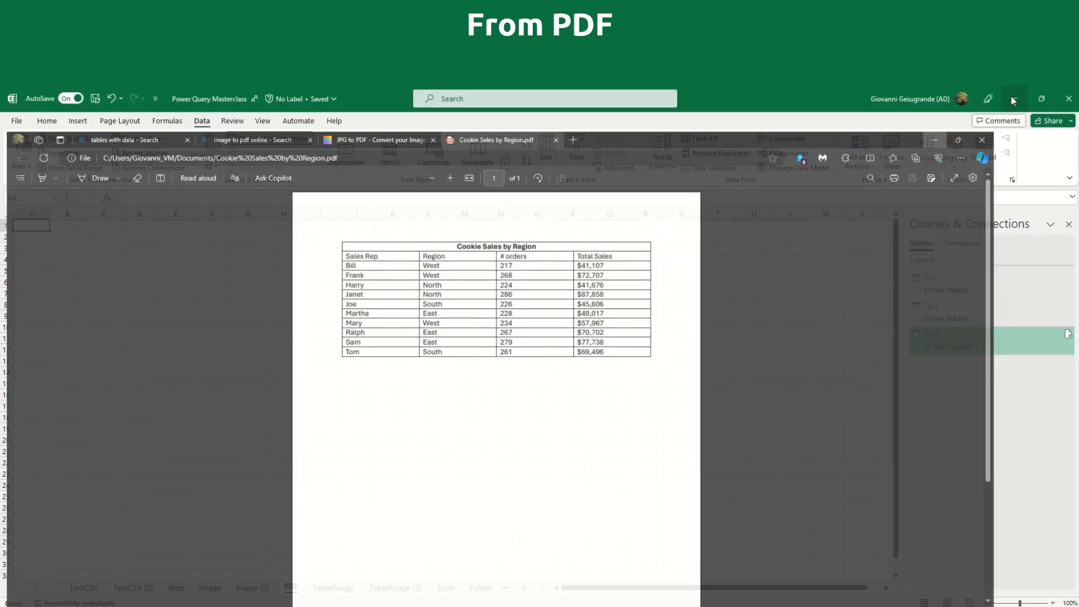
# Step: Start a PDF data import on the PDF sheet using the Cookie Sales by Region file from Documents
pyautogui.click(452, 327)
pyautogui.click(23, 155)
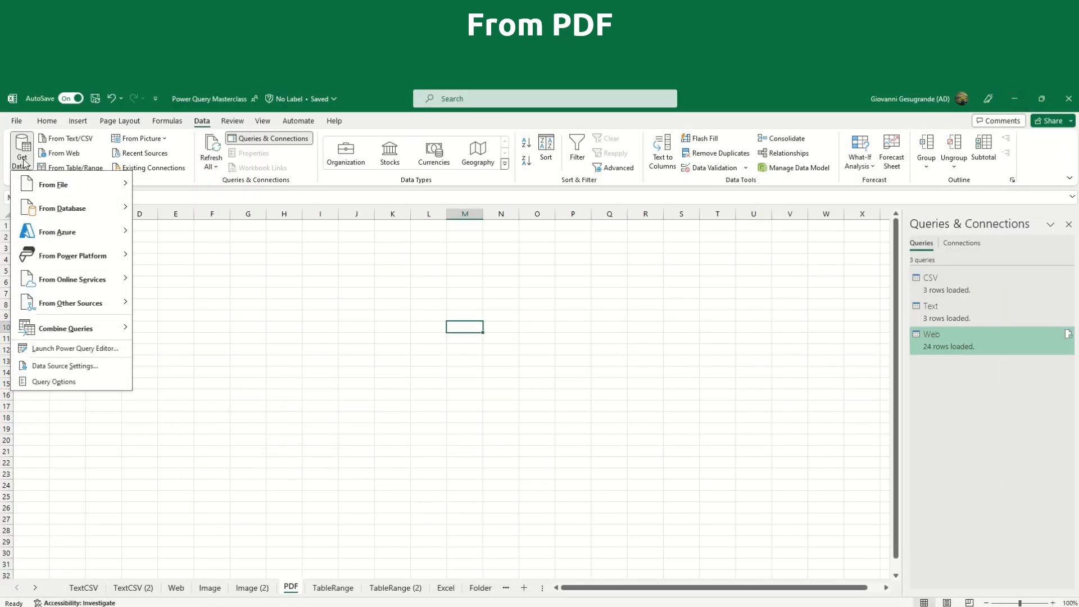
pyautogui.moveTo(85, 190)
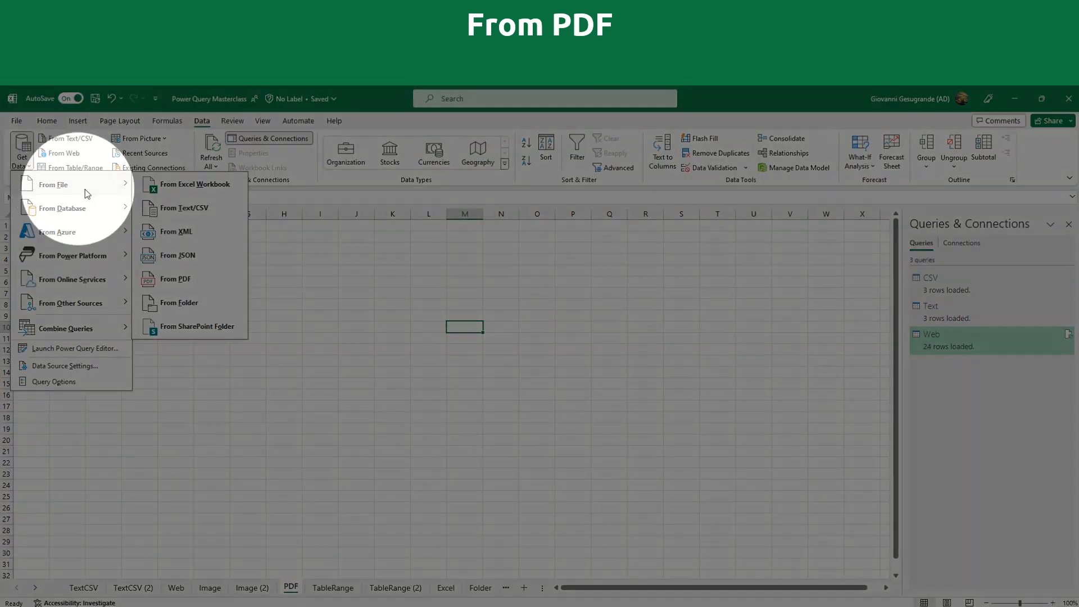
pyautogui.click(178, 279)
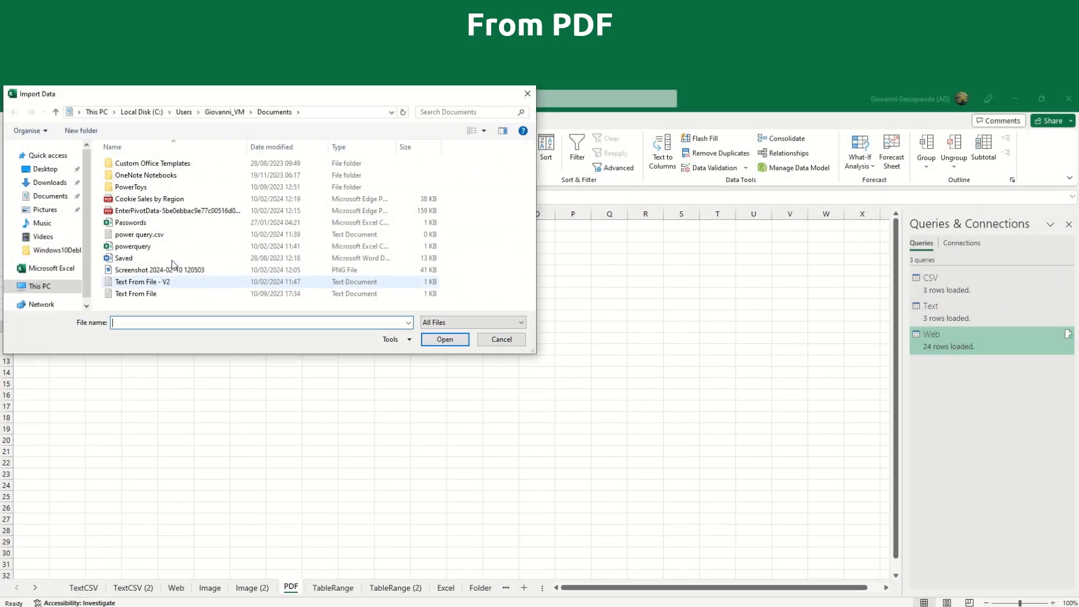
pyautogui.doubleClick(172, 200)
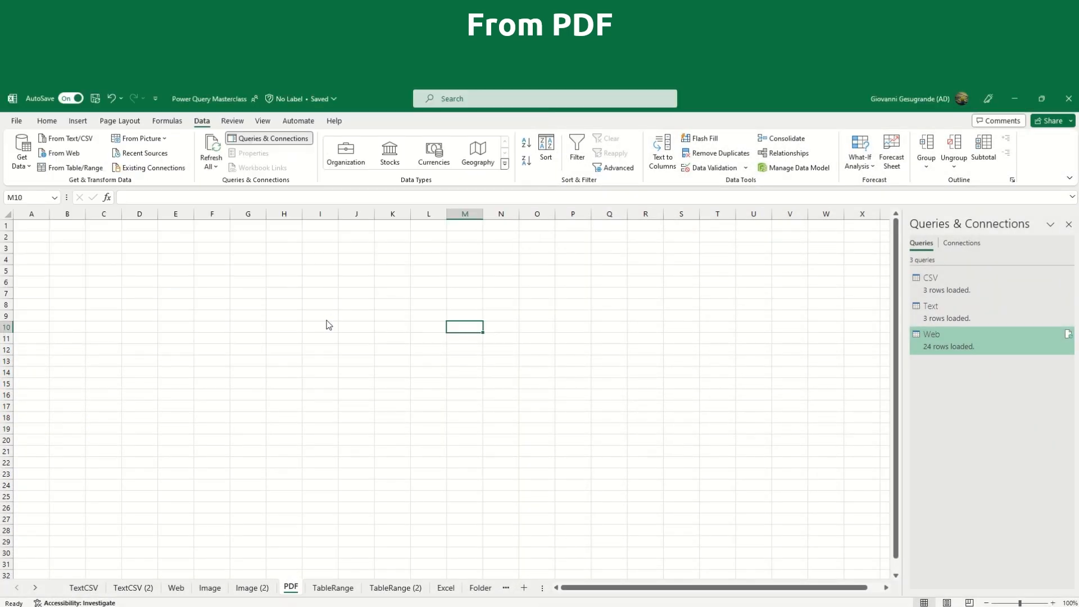
# Step: Preview the Page001 and Table001 (Page 1) items of the PDF and choose Table001 (Page 1) for import
pyautogui.click(377, 262)
pyautogui.click(365, 272)
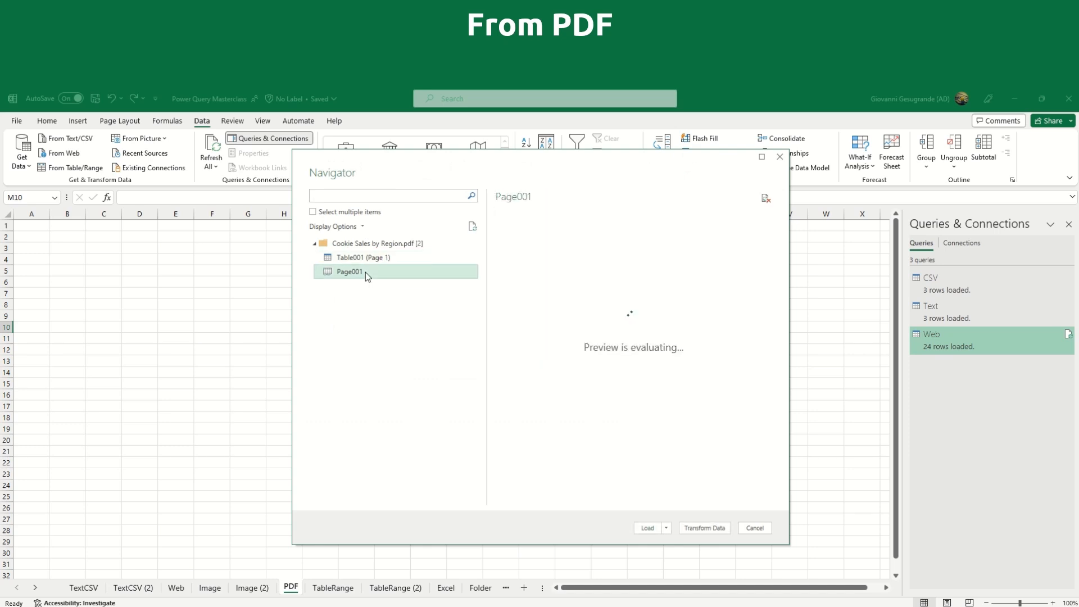
pyautogui.click(390, 257)
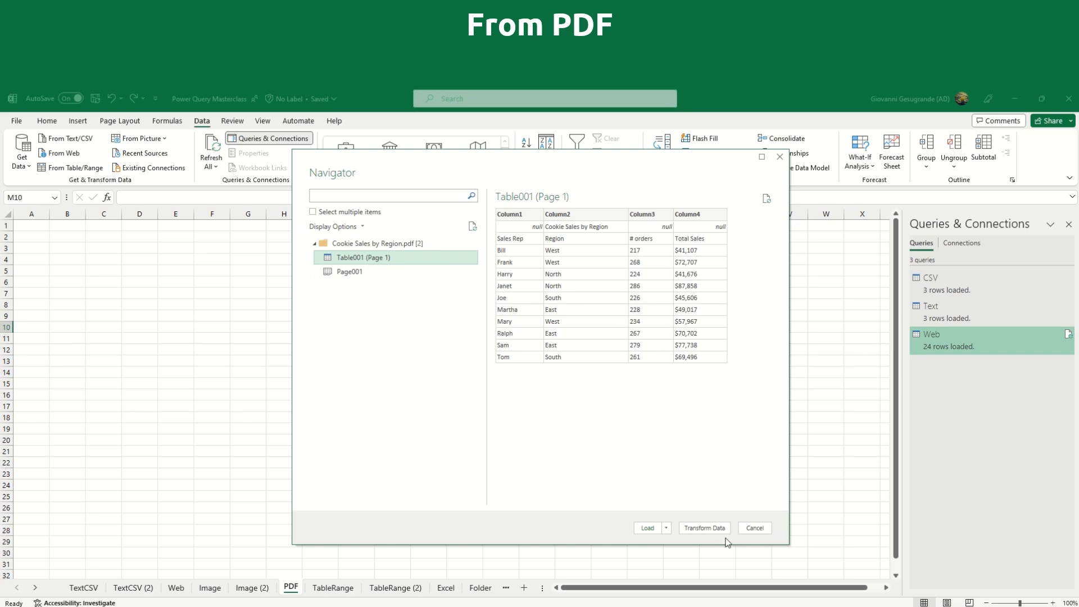
# Step: Load the chosen PDF table as a table into the existing PDF worksheet, starting at cell A1
pyautogui.click(666, 528)
pyautogui.click(680, 556)
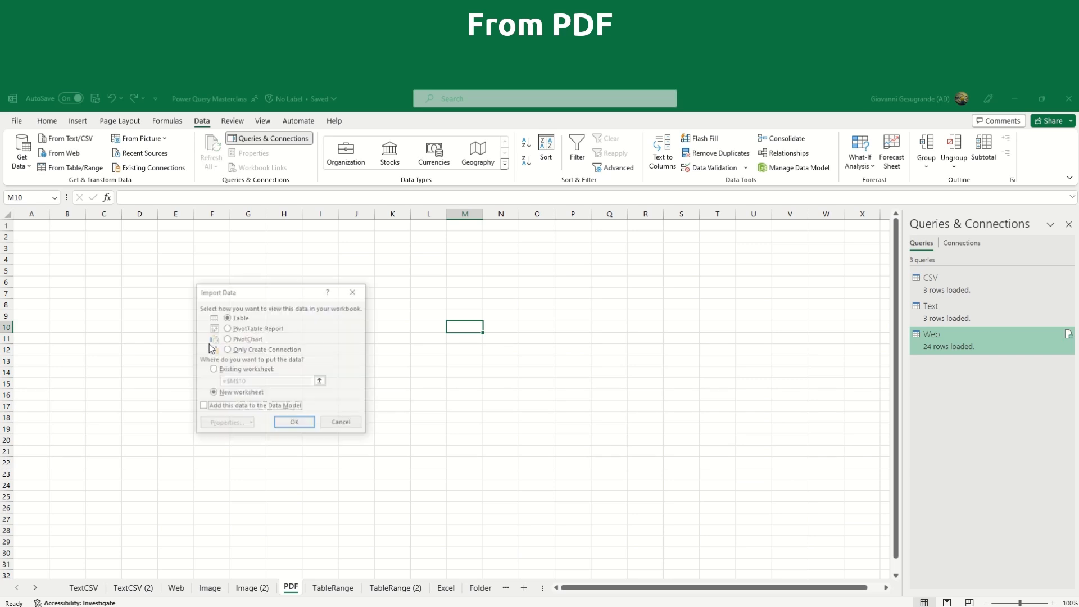
pyautogui.click(320, 380)
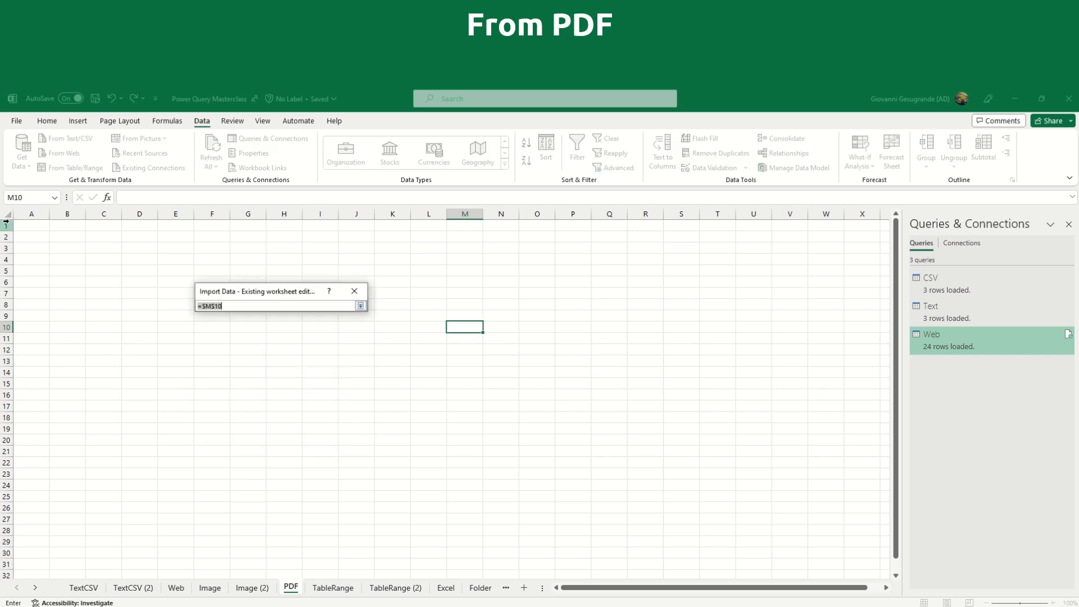
pyautogui.click(25, 225)
pyautogui.click(360, 306)
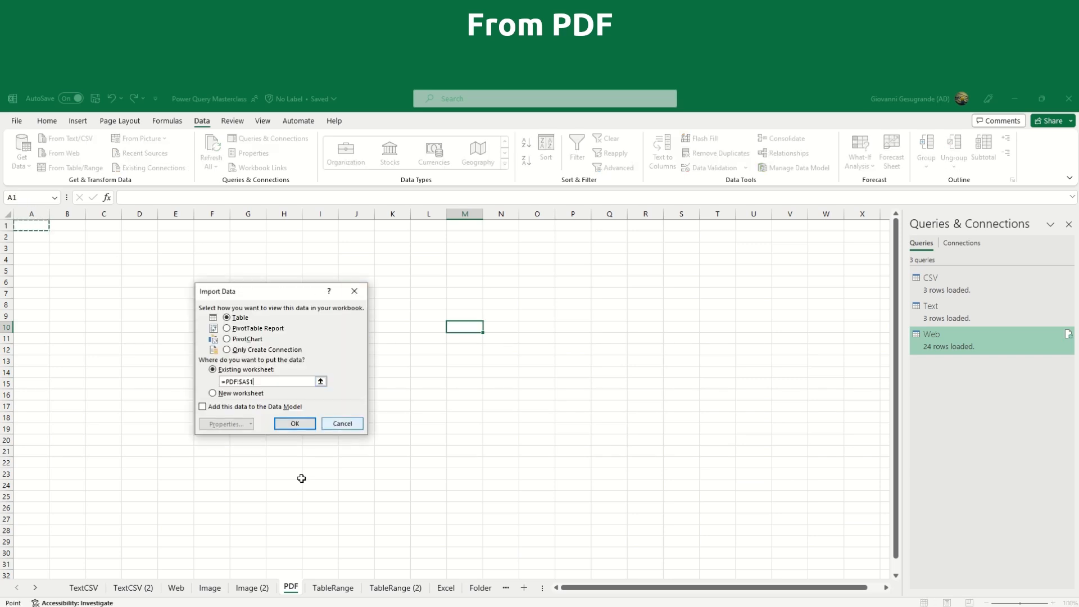
pyautogui.click(294, 425)
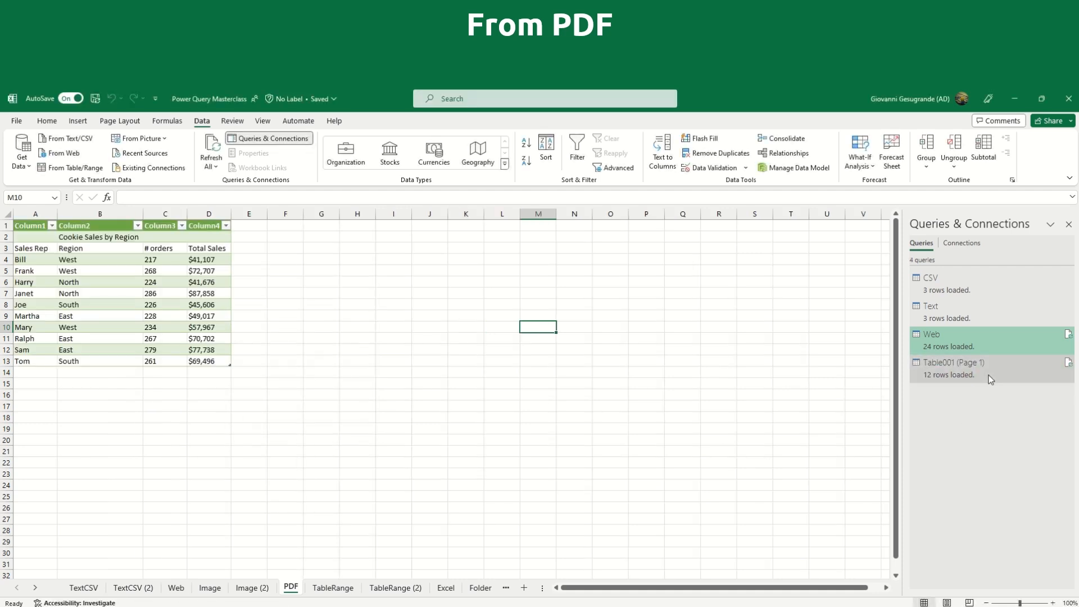
# Step: Rename the Table001 (Page 1) query to PDF
pyautogui.rightClick(989, 374)
pyautogui.click(997, 433)
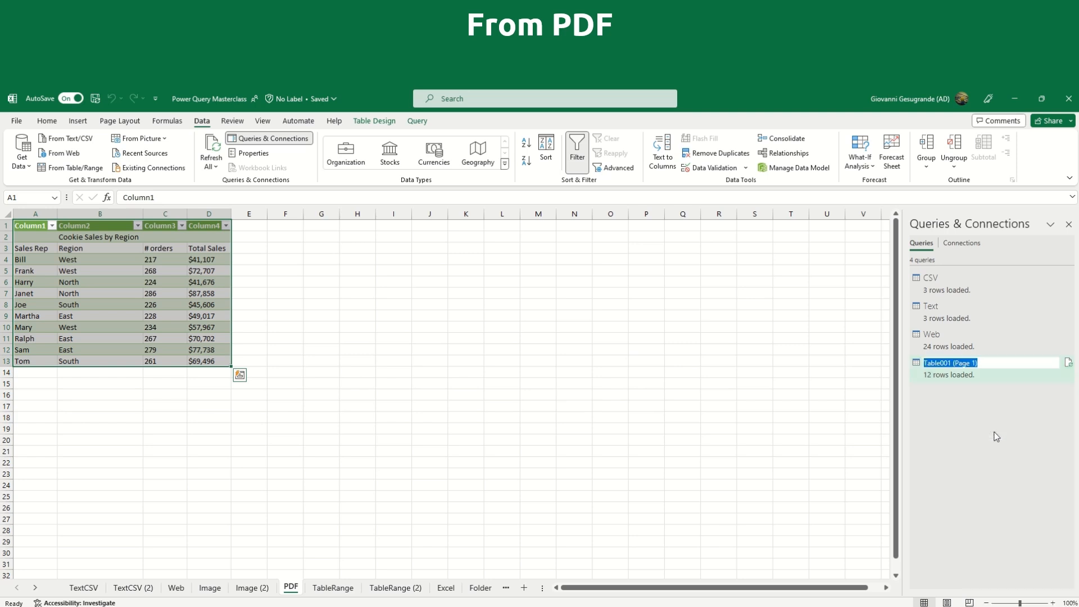
pyautogui.write('PDF')
pyautogui.press('Return')
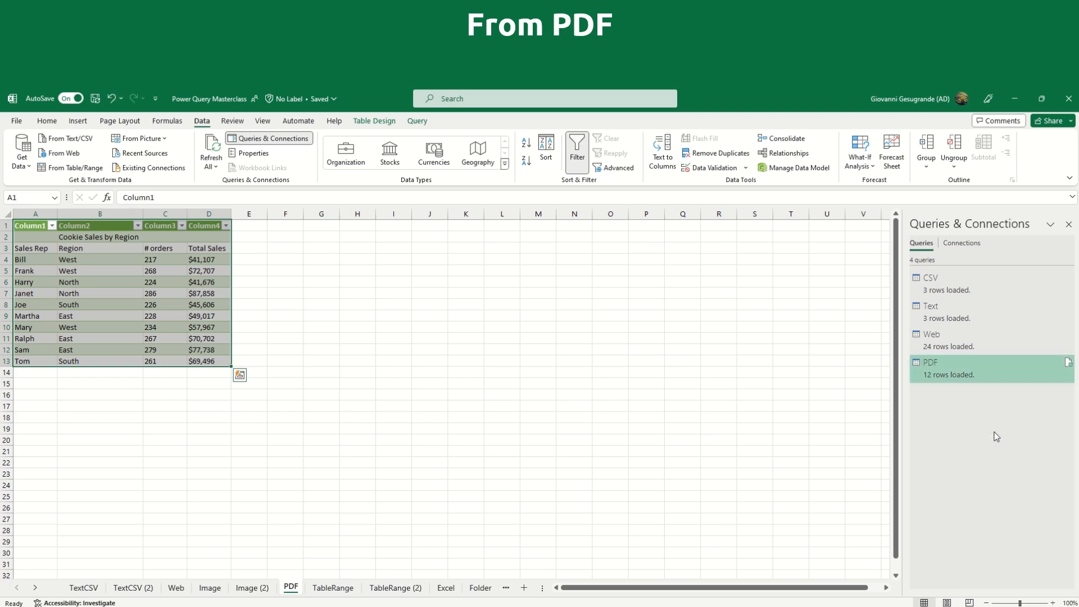
# Step: Examine the sales table on the Demo sheet and check its table name in the table design properties
pyautogui.click(30, 226)
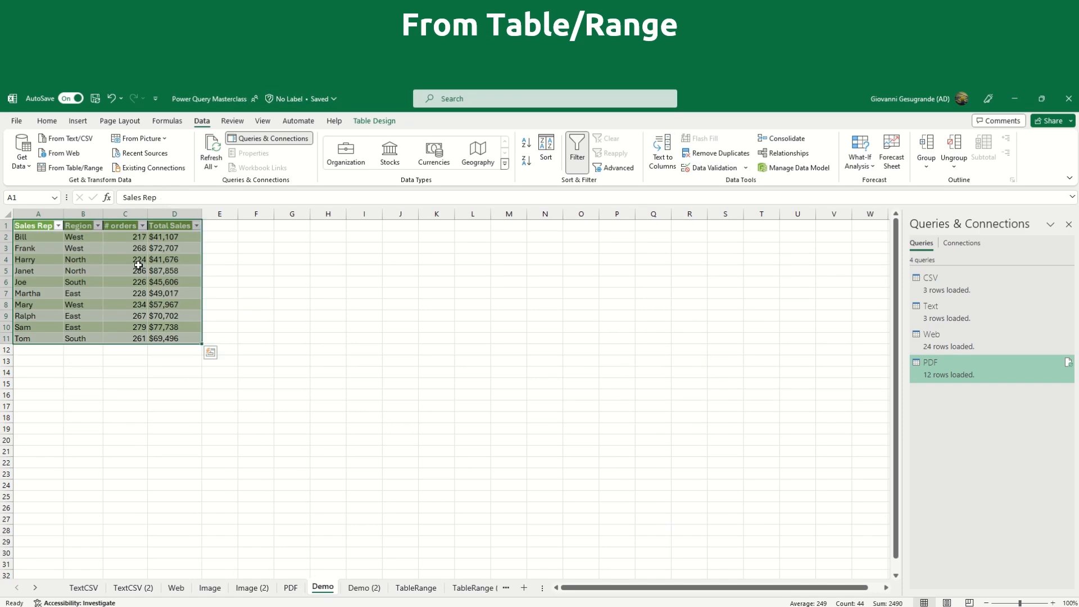
pyautogui.click(139, 265)
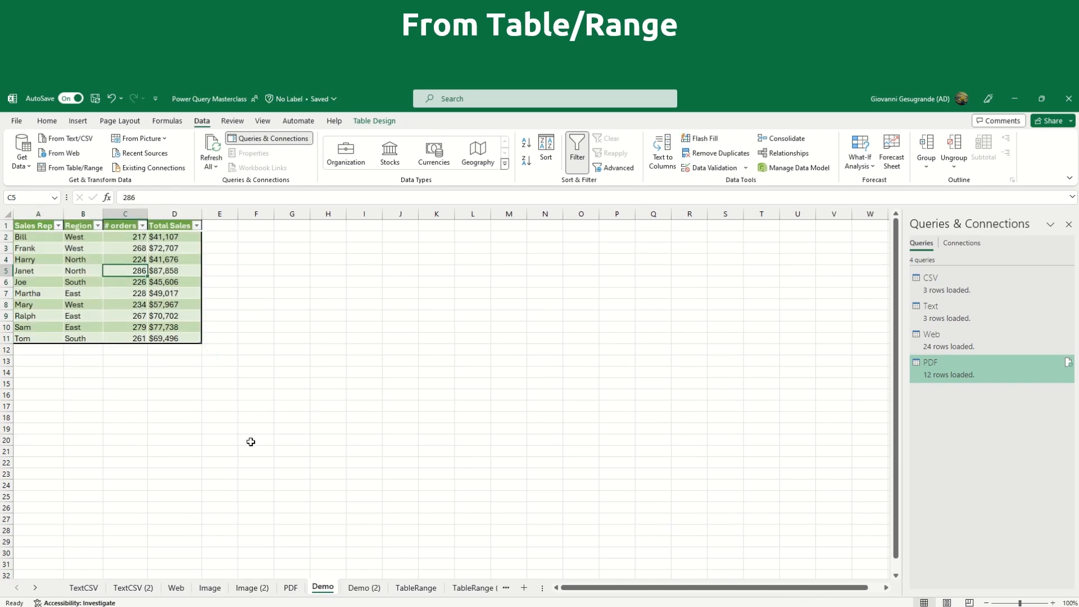
pyautogui.click(31, 228)
pyautogui.click(55, 268)
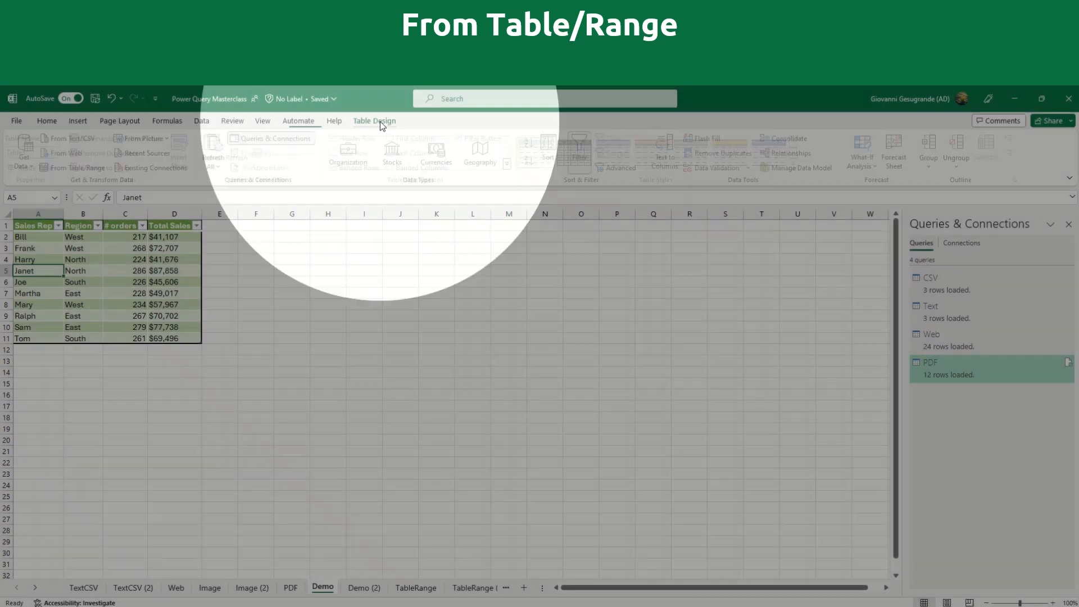
pyautogui.click(375, 121)
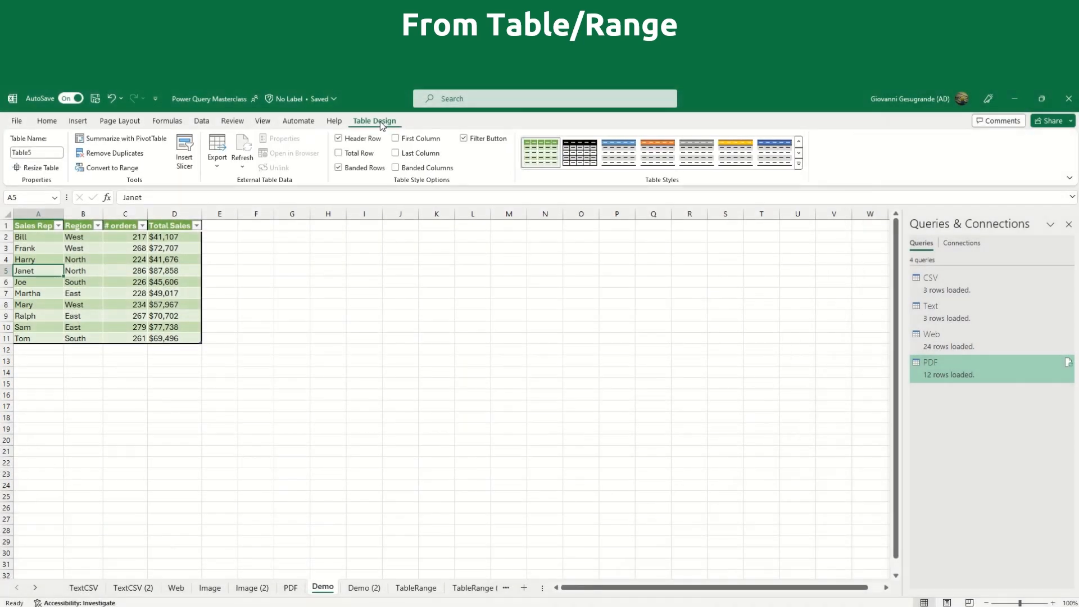
pyautogui.click(48, 155)
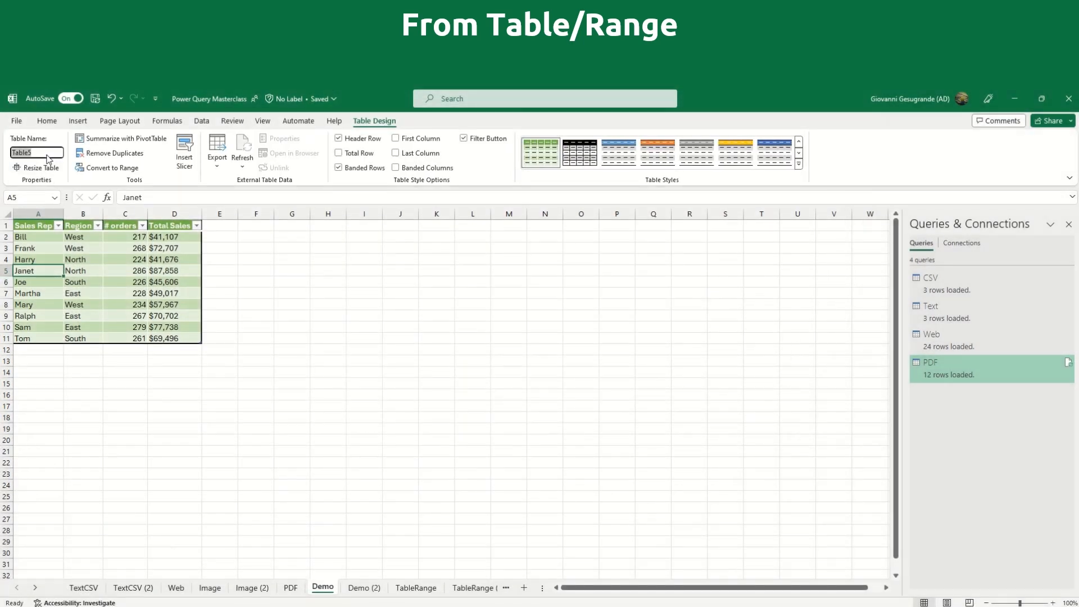
pyautogui.click(79, 268)
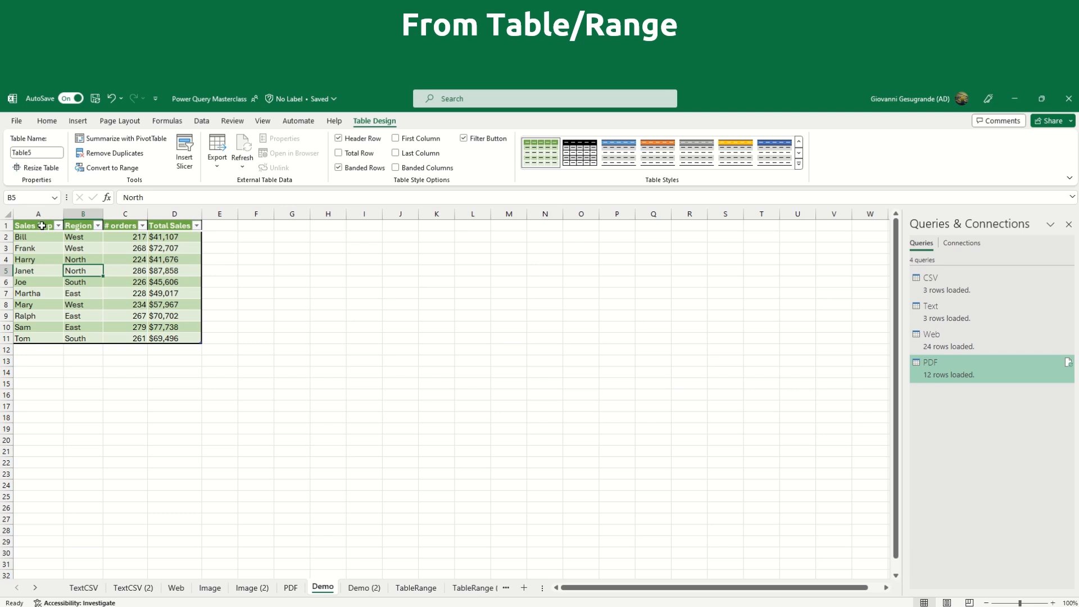
pyautogui.click(41, 226)
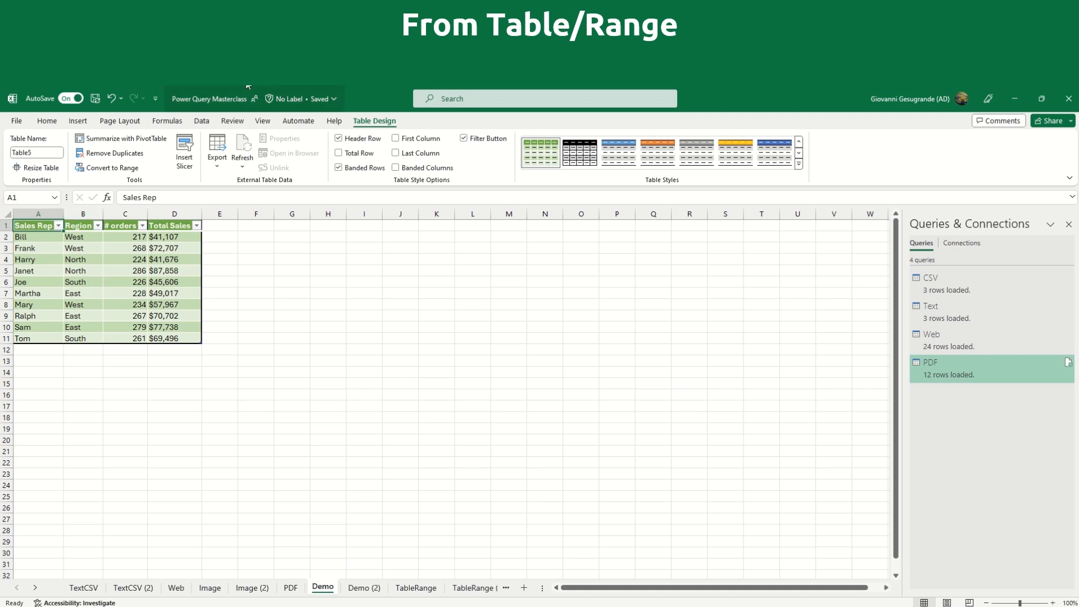
# Step: Create a Power Query query from the sales table on the Demo sheet
pyautogui.click(202, 121)
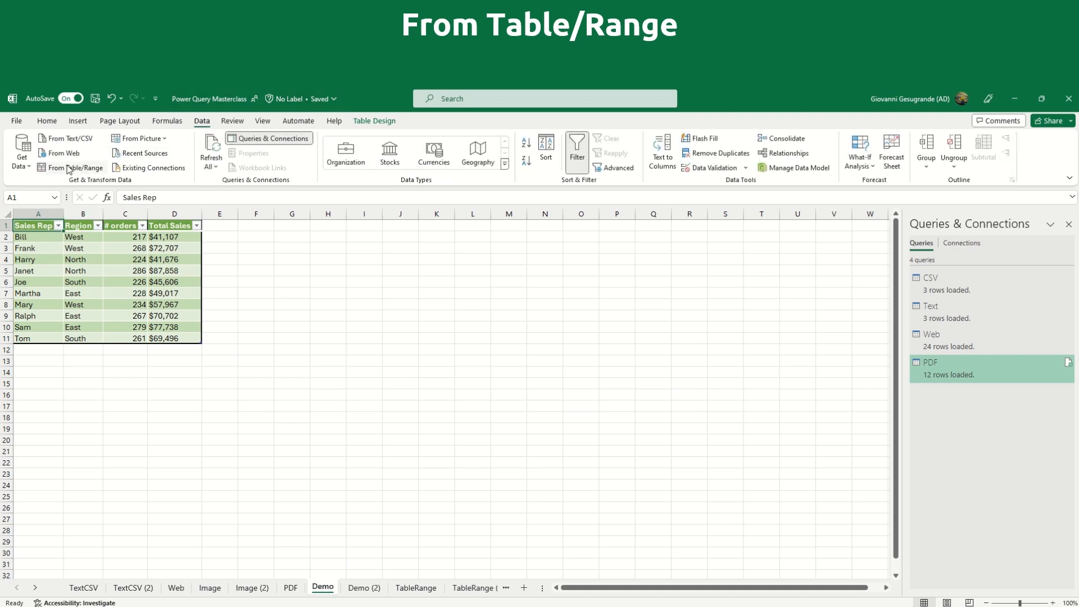
pyautogui.click(68, 169)
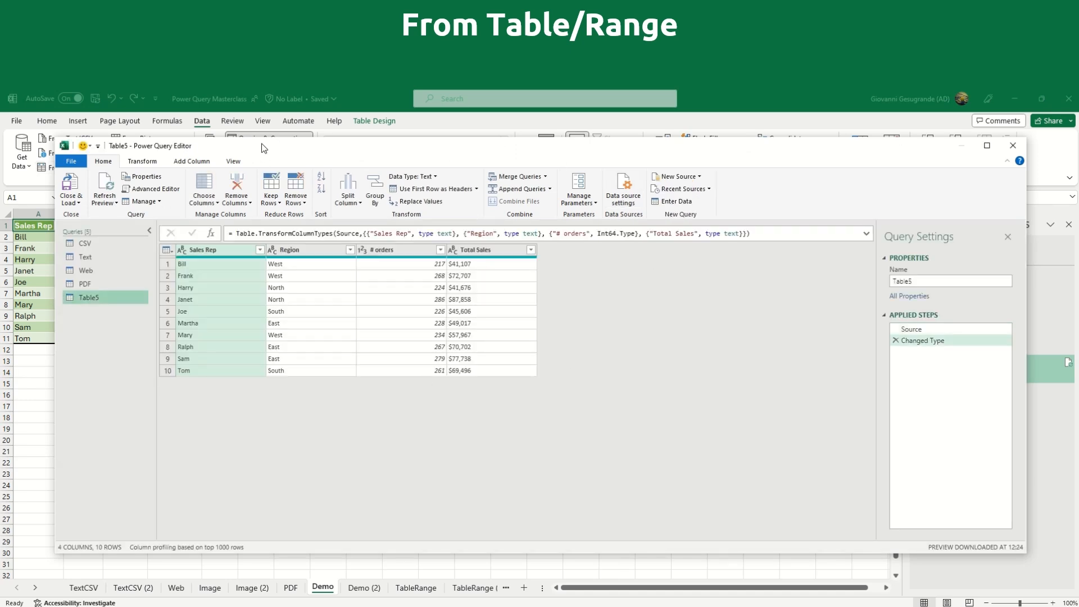
pyautogui.moveTo(261, 143); pyautogui.dragTo(301, 161)
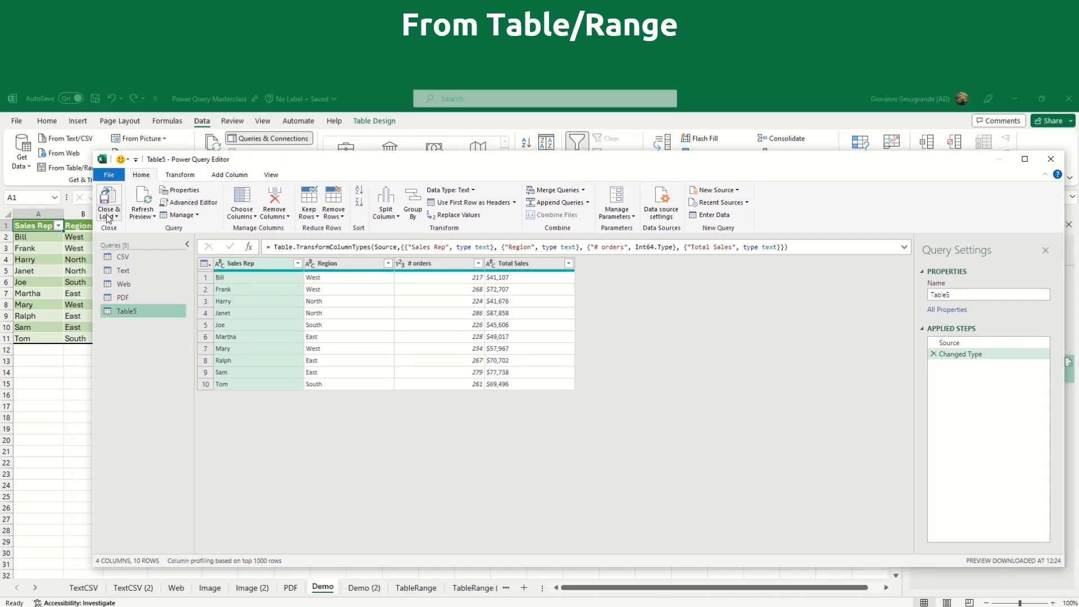
# Step: Close the query editor and load the query as a table to cell A1 of the existing TableRange sheet
pyautogui.click(109, 218)
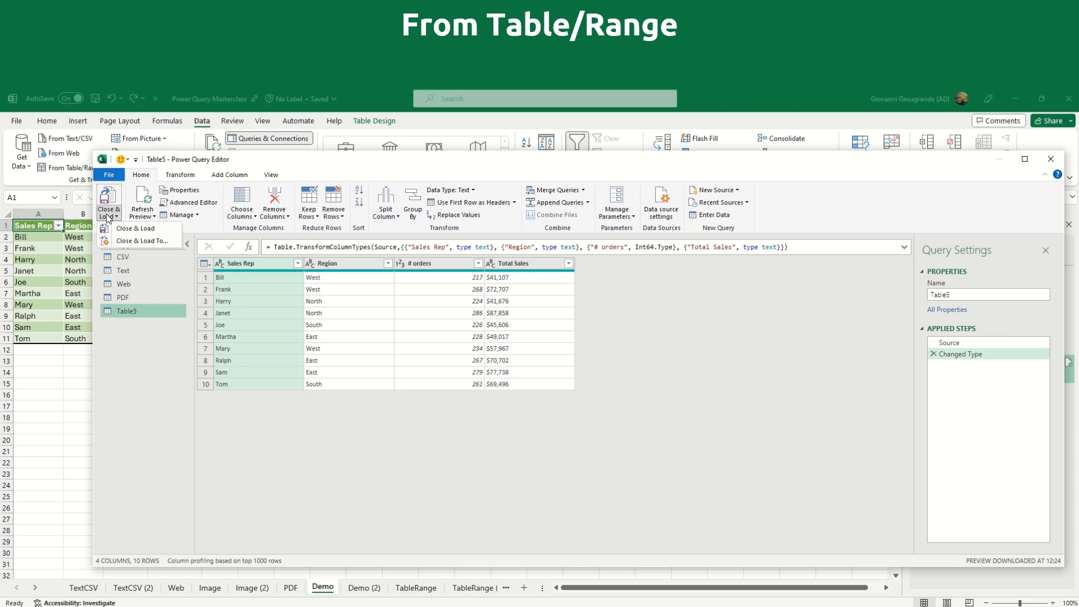
pyautogui.click(126, 242)
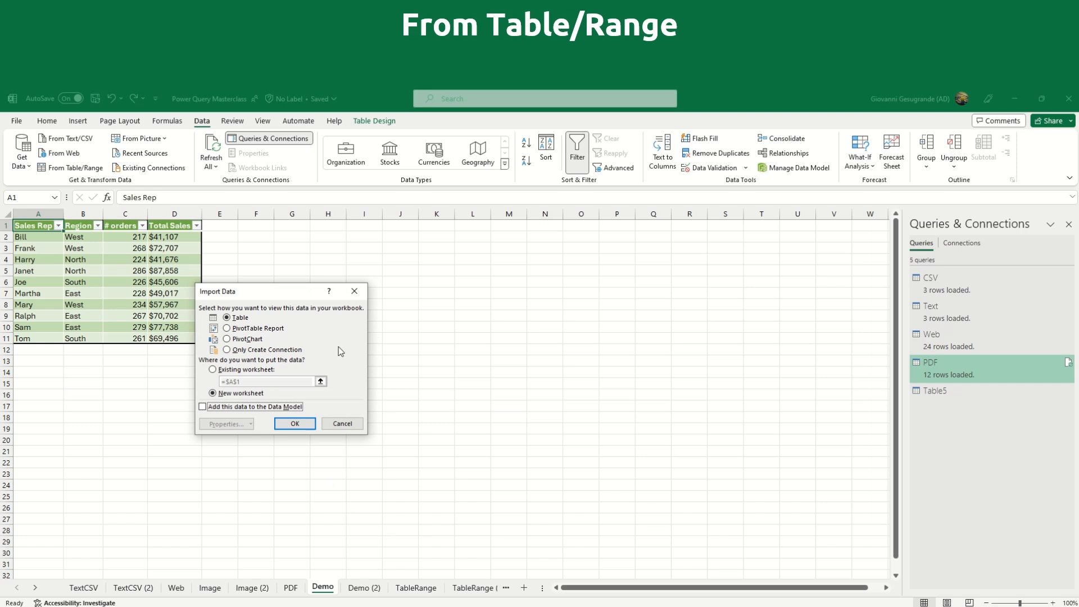
pyautogui.click(268, 369)
pyautogui.click(322, 382)
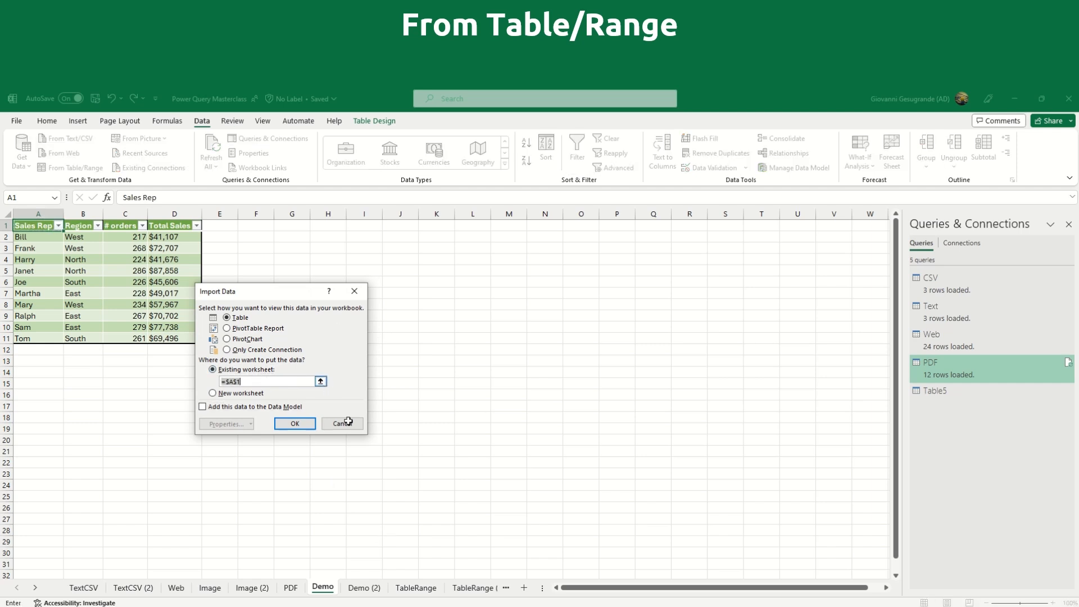
pyautogui.click(416, 587)
pyautogui.click(25, 229)
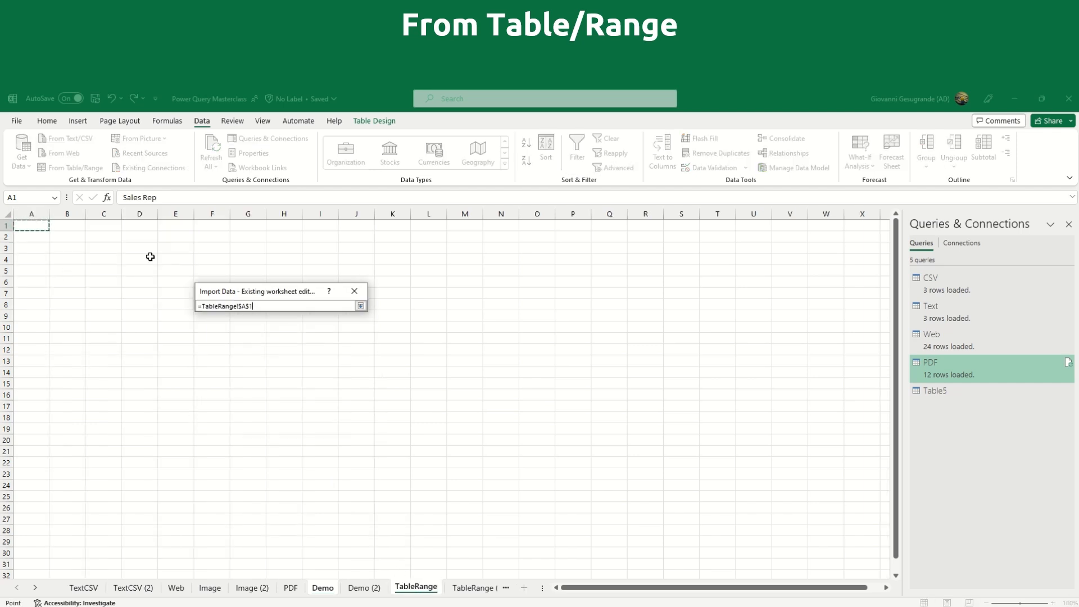
pyautogui.click(360, 306)
pyautogui.click(294, 424)
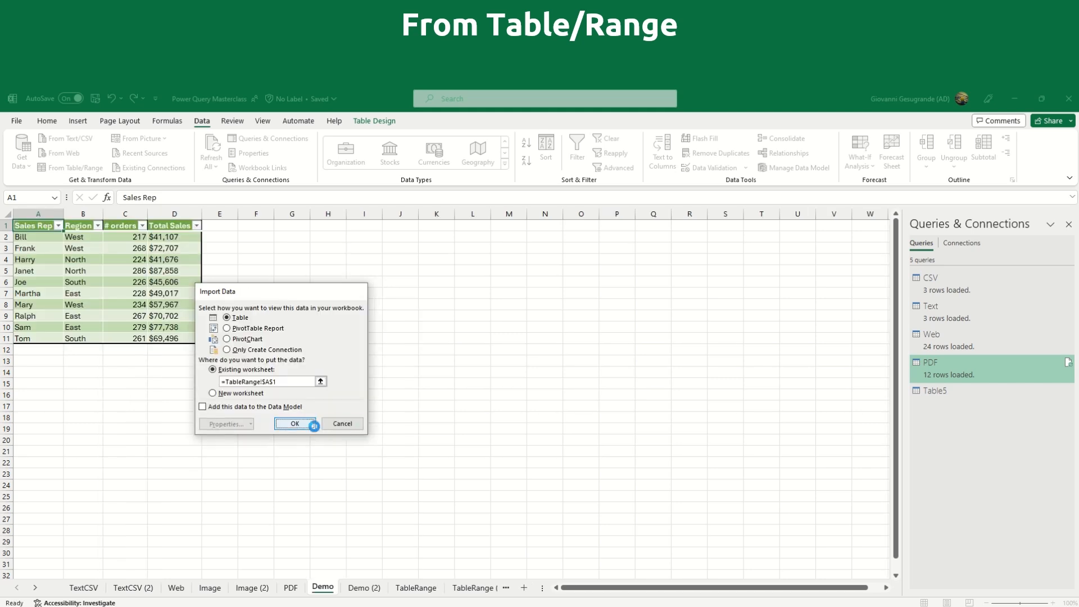
# Step: Check the loaded table on the TableRange sheet and return to the Demo sheet
pyautogui.moveTo(949, 399)
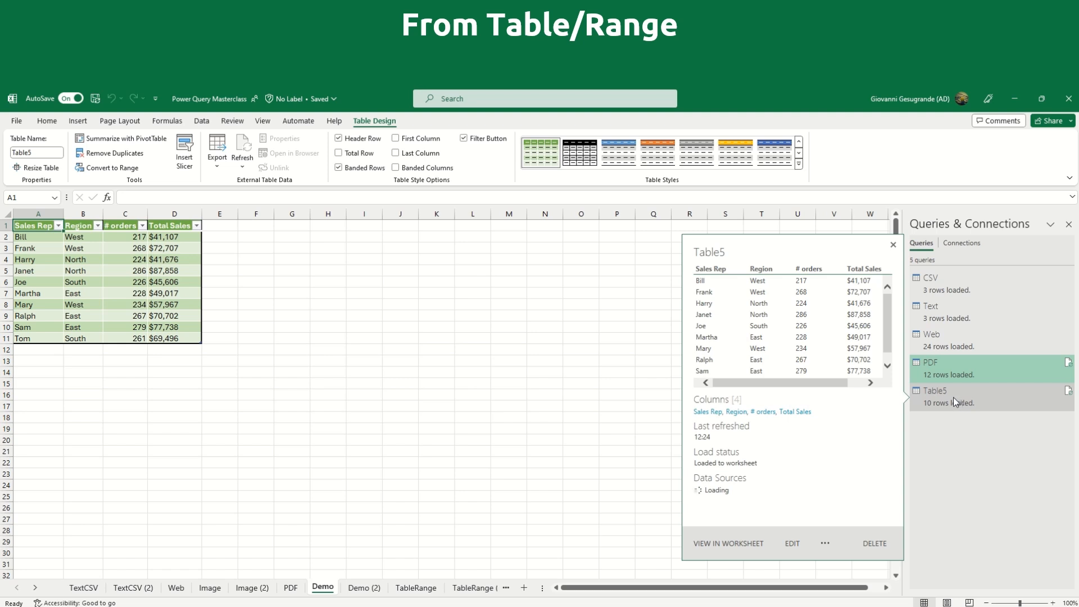
pyautogui.click(416, 587)
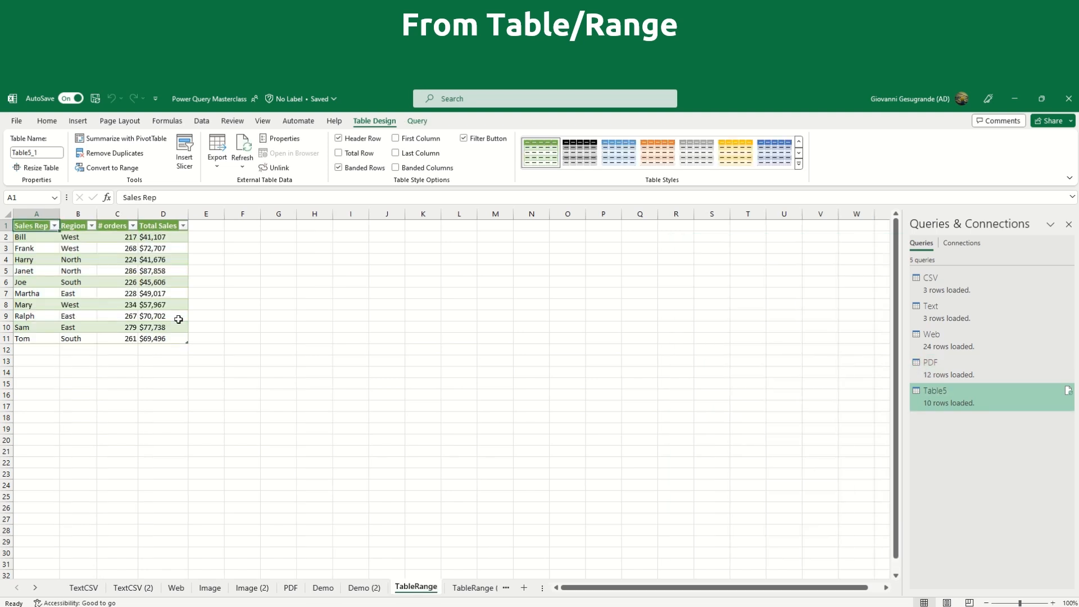
pyautogui.click(331, 593)
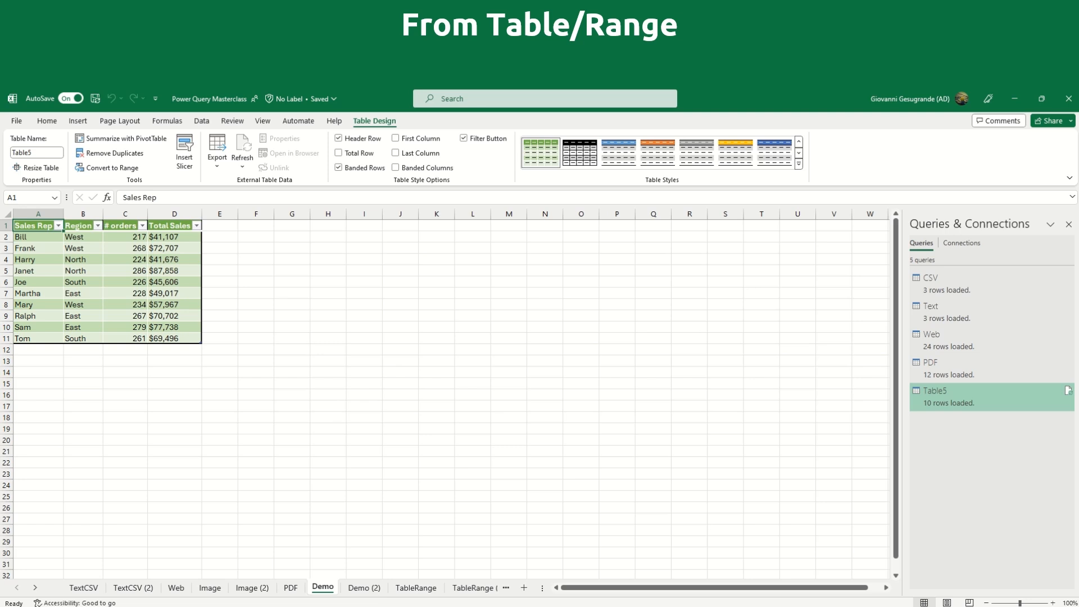
# Step: Create a query from the range A1:D11 on the Demo (2) sheet, converting the range to a table with headers
pyautogui.hotkey('ctrl', 'pagedown')
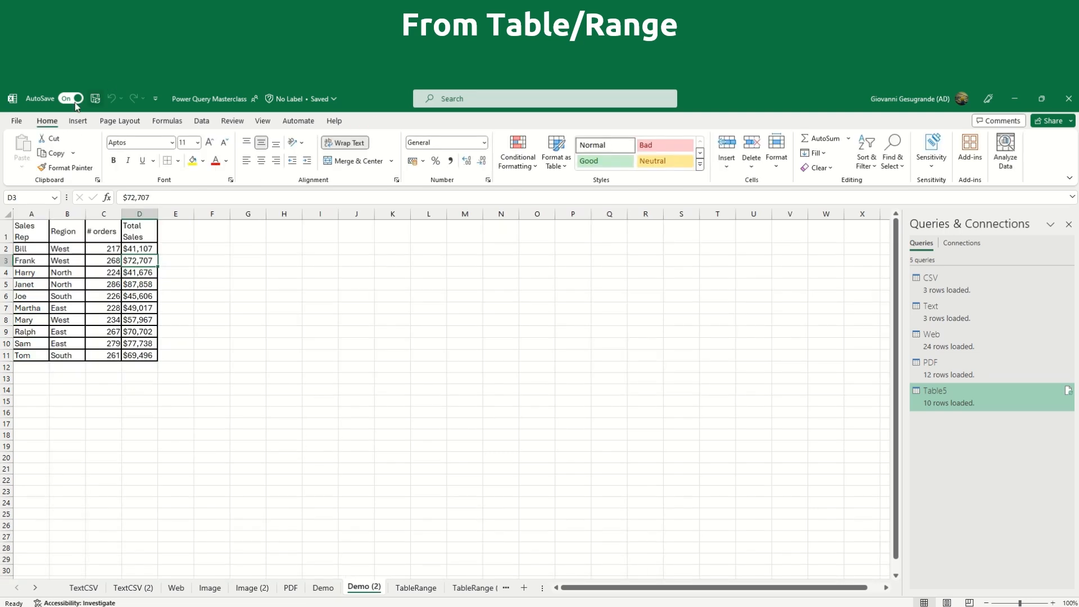
pyautogui.moveTo(26, 227); pyautogui.dragTo(142, 356)
pyautogui.moveTo(23, 236); pyautogui.dragTo(141, 356)
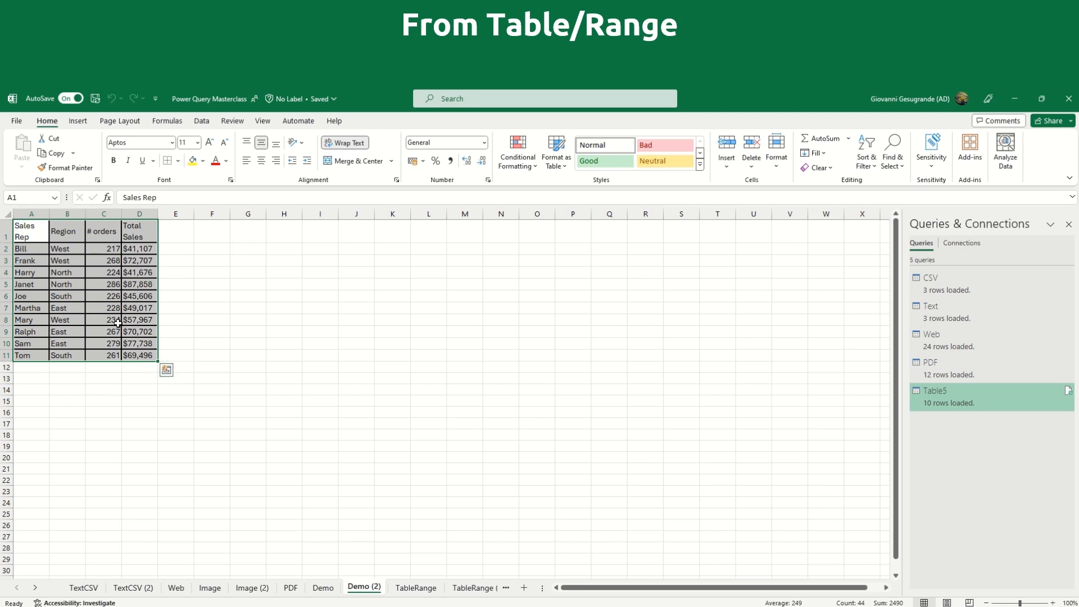
pyautogui.click(202, 121)
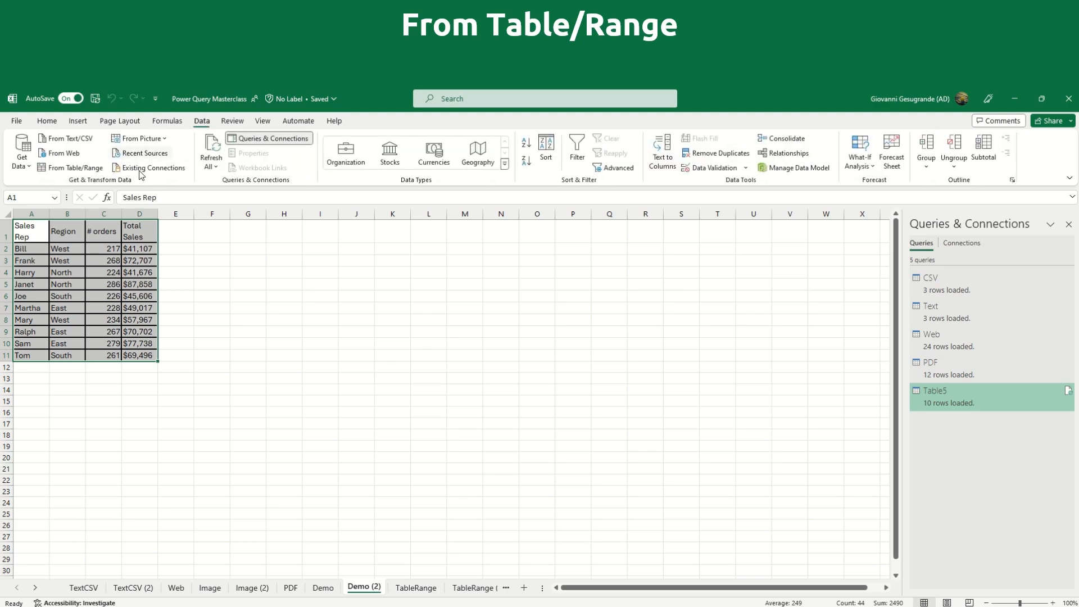
pyautogui.press('ctrl')
pyautogui.press('ctrl')
pyautogui.press('ctrl')
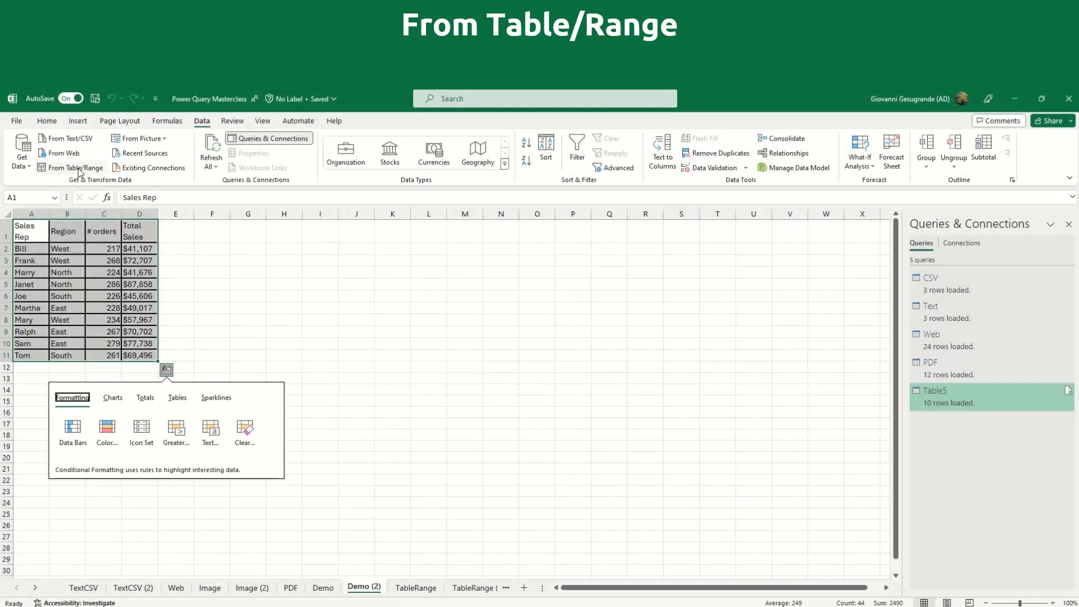
pyautogui.click(79, 170)
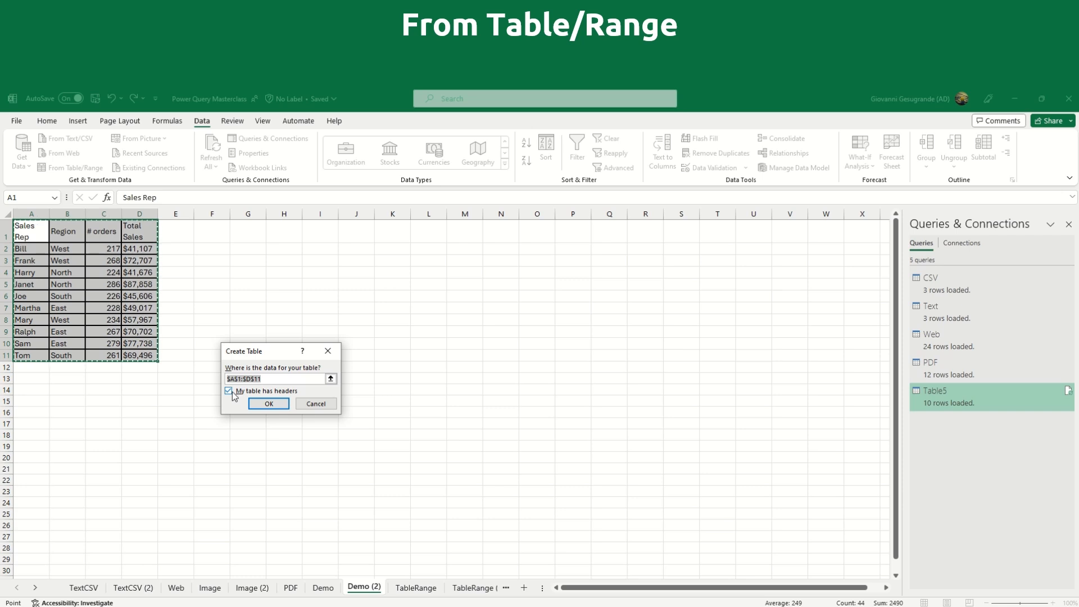
pyautogui.click(268, 404)
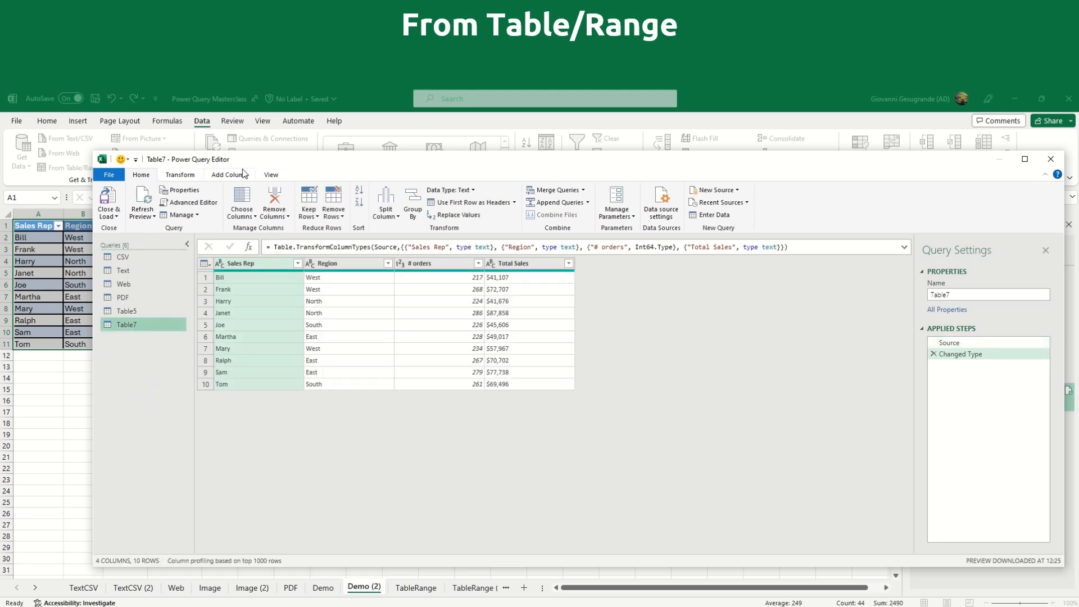
# Step: Close the query editor and load the Demo (2) query as a table to cell A1 of the existing TableRange (2) sheet
pyautogui.moveTo(241, 159); pyautogui.dragTo(198, 176)
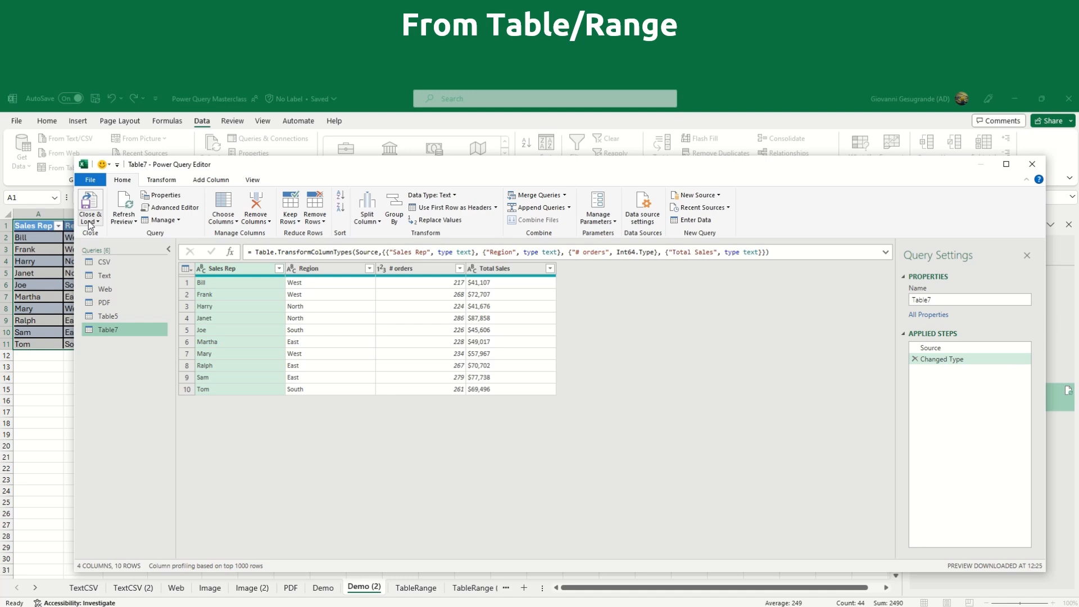
pyautogui.click(90, 223)
pyautogui.click(115, 247)
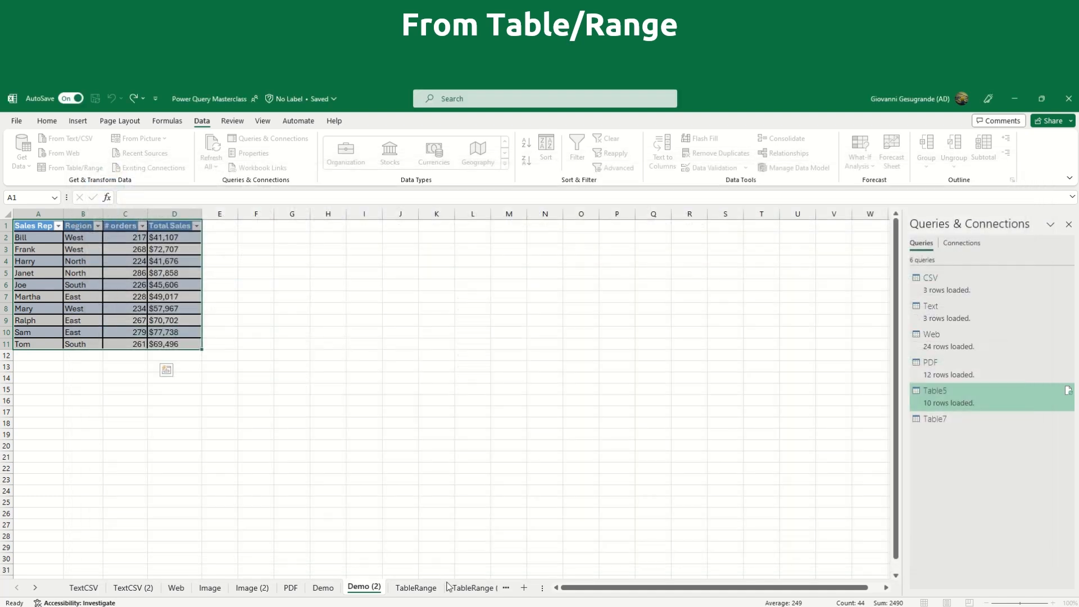
pyautogui.click(258, 370)
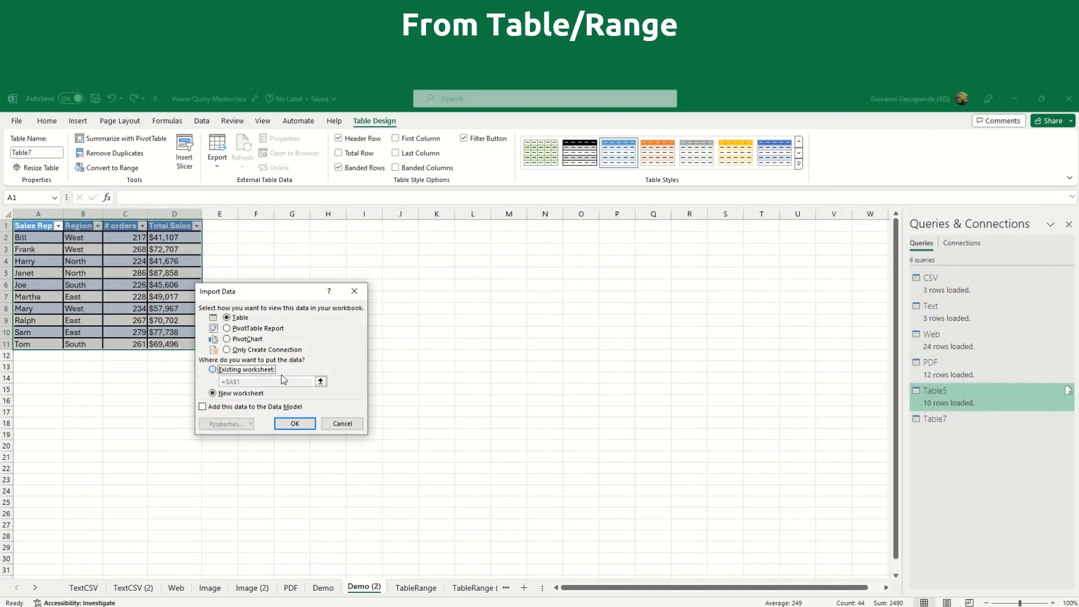
pyautogui.click(320, 382)
pyautogui.click(473, 587)
pyautogui.click(30, 225)
pyautogui.click(360, 306)
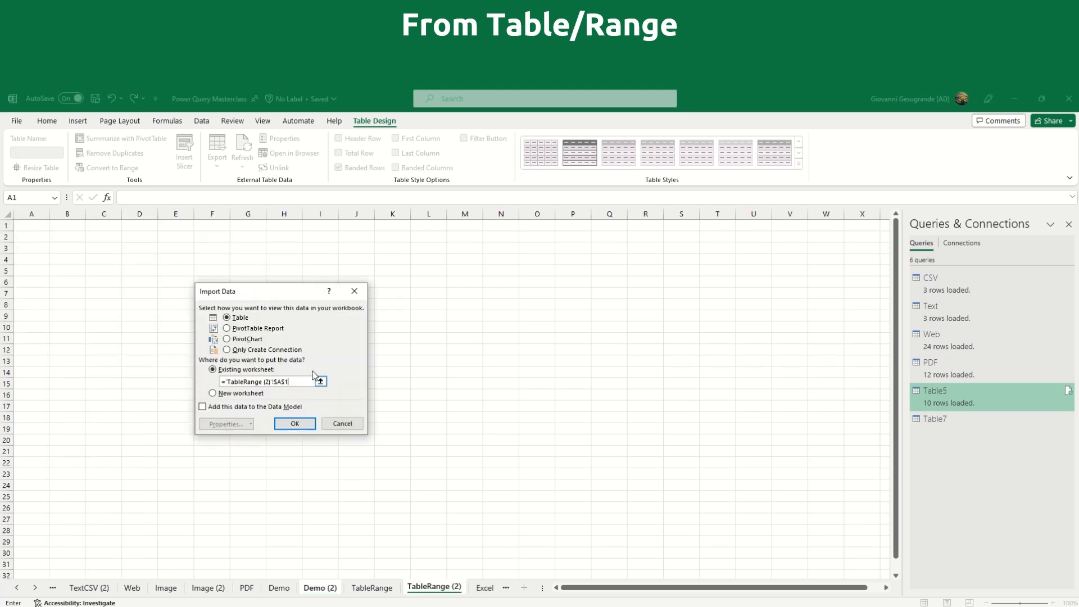
pyautogui.click(295, 422)
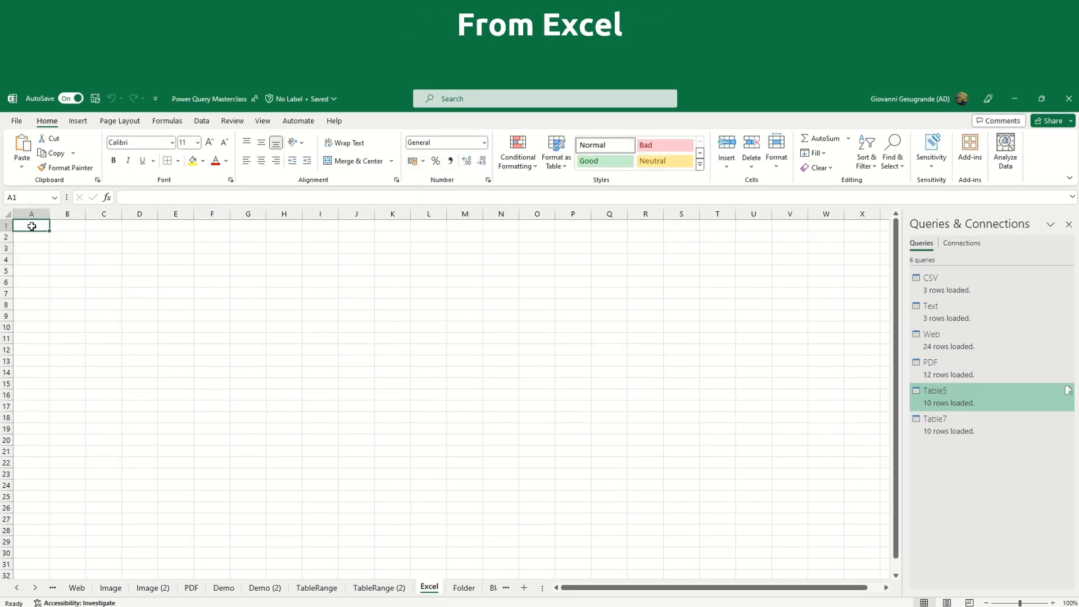
# Step: Import data from the Excel workbook Test Book in the Documents folder, choosing Sheet1 as the source
pyautogui.click(204, 121)
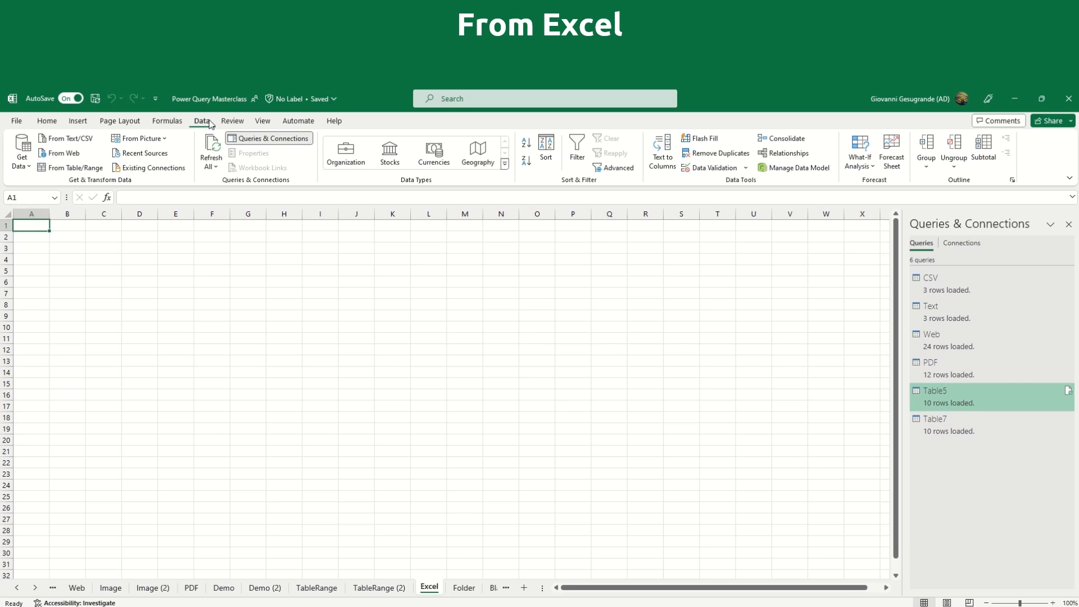
pyautogui.click(24, 160)
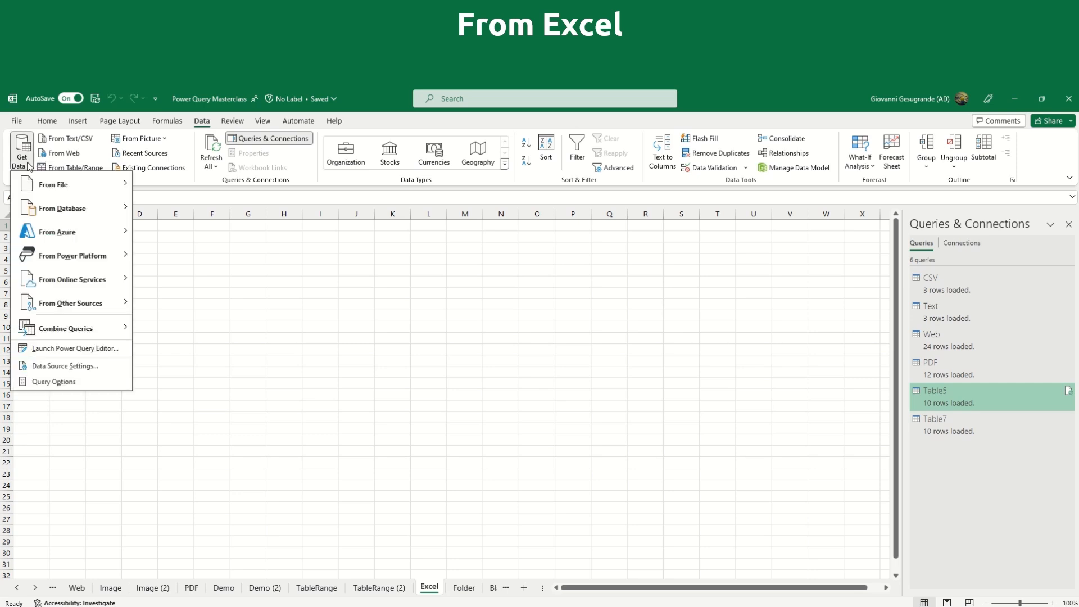
pyautogui.moveTo(37, 184)
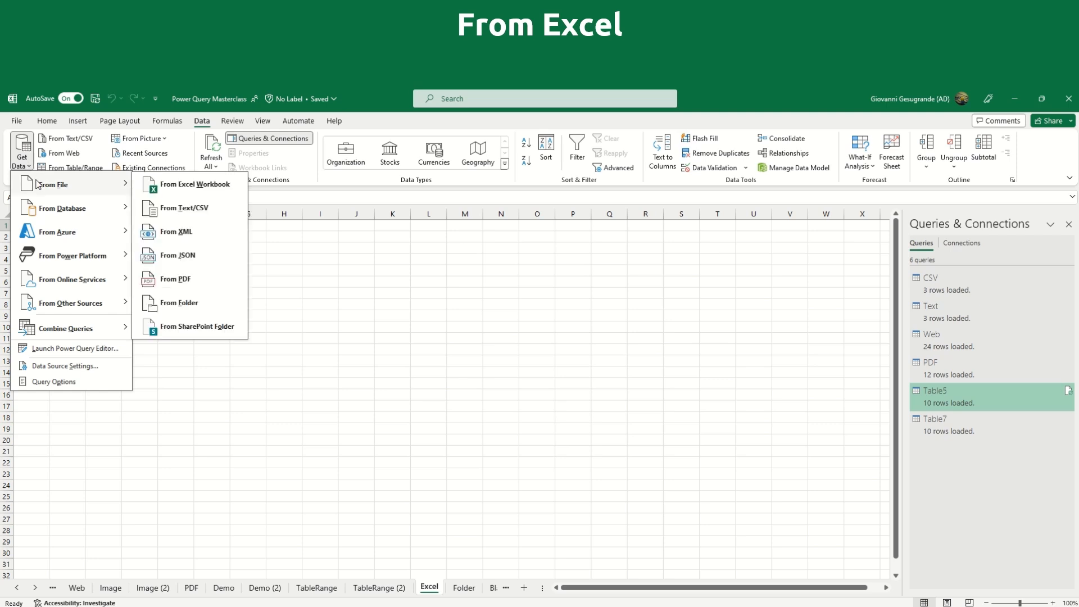
pyautogui.click(212, 186)
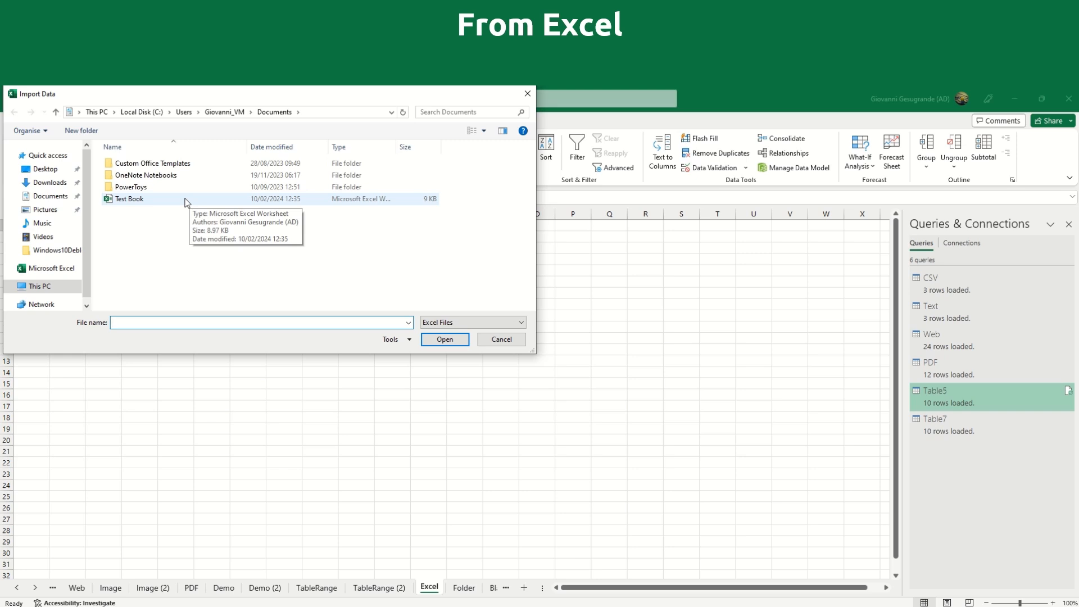
pyautogui.doubleClick(187, 200)
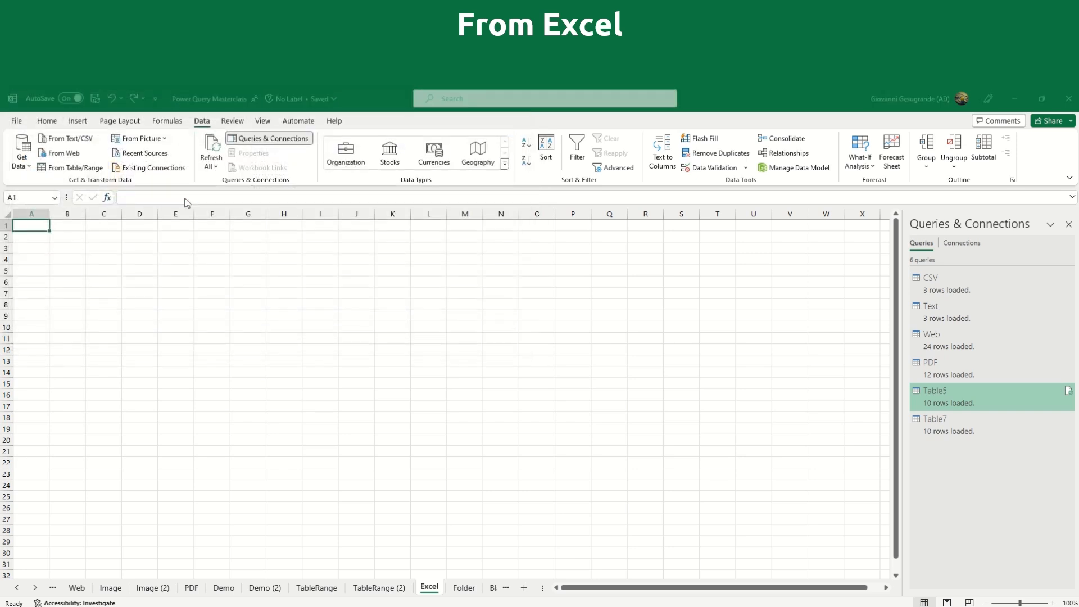
pyautogui.click(352, 256)
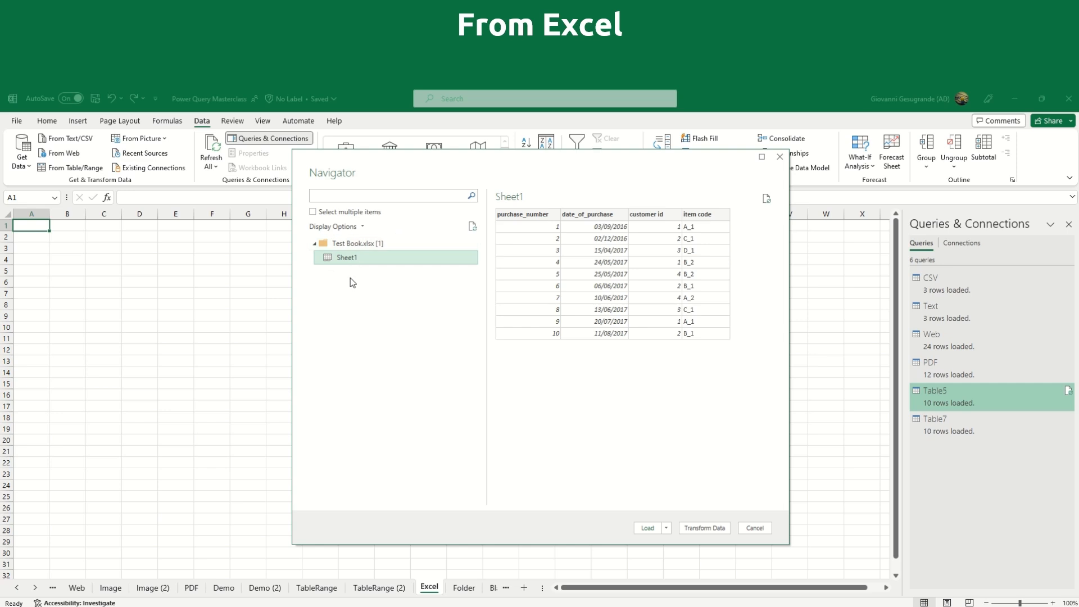
# Step: Load the Sheet1 data as a table to cell A1 of the existing Excel worksheet
pyautogui.click(666, 528)
pyautogui.click(673, 557)
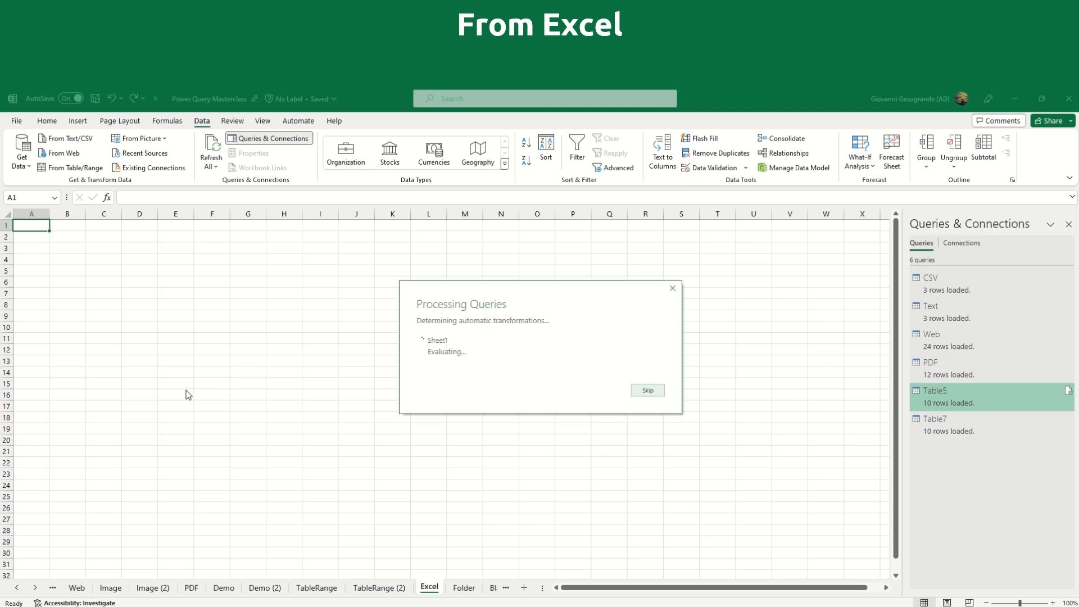
pyautogui.click(240, 370)
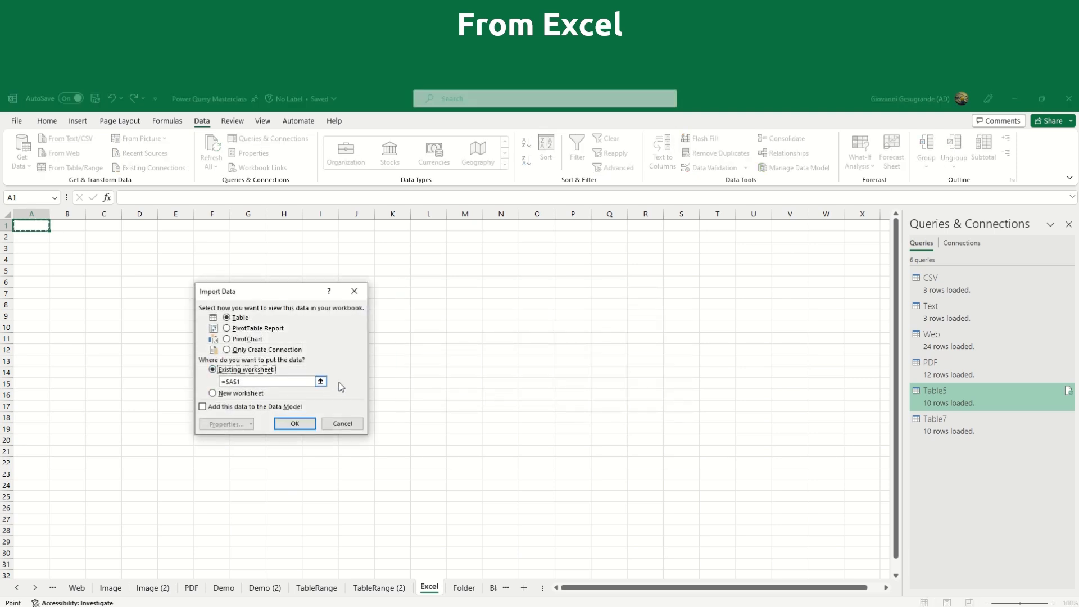
pyautogui.click(320, 382)
pyautogui.click(37, 229)
pyautogui.click(360, 306)
pyautogui.click(294, 422)
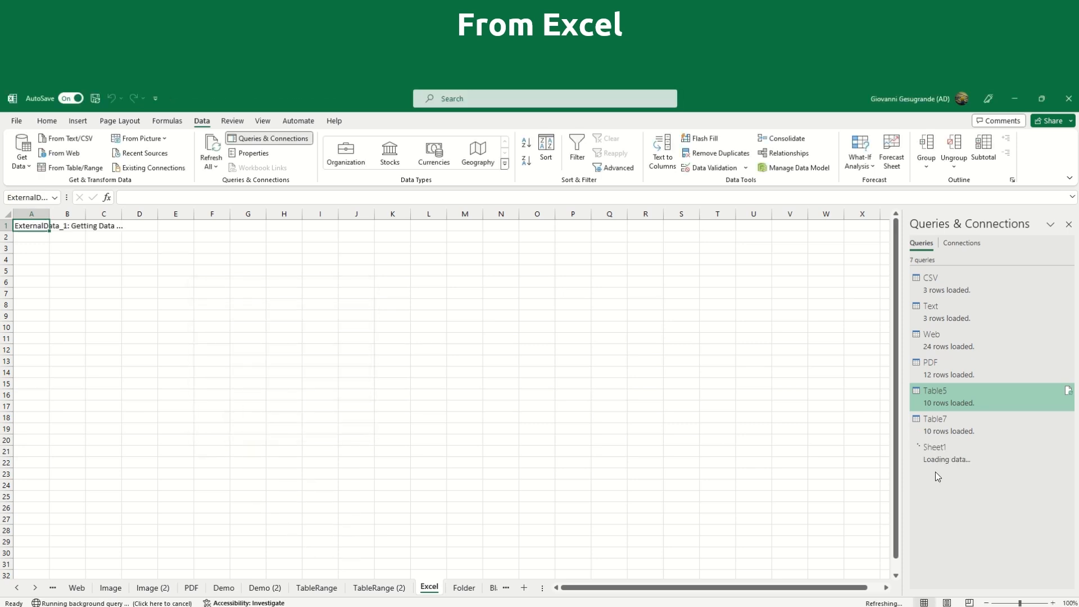
# Step: Rename the newly loaded Sheet1 query to ExcelWorkbook
pyautogui.rightClick(942, 454)
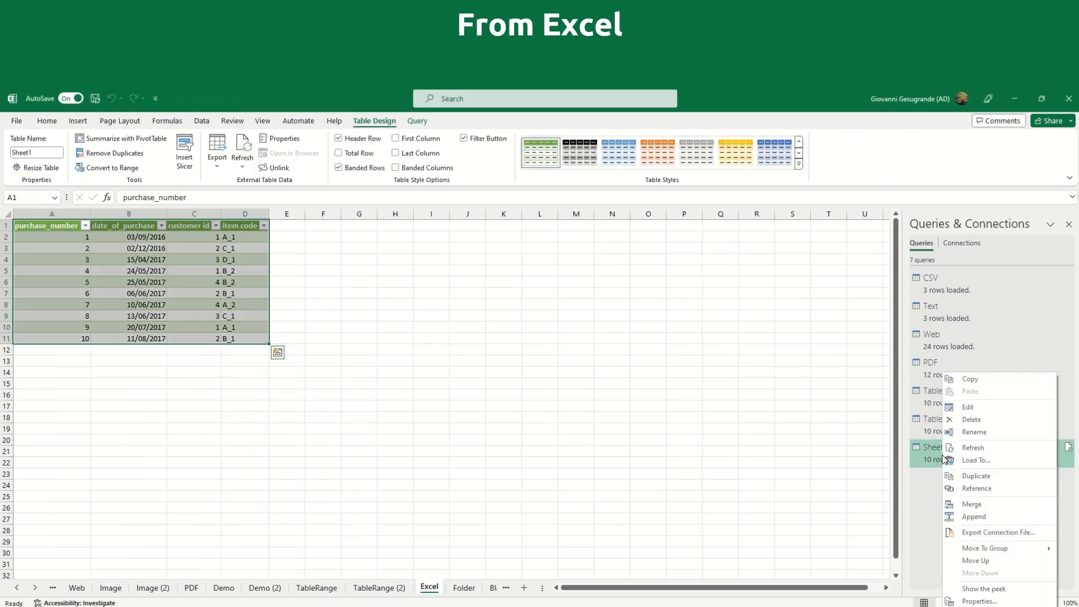
pyautogui.click(972, 432)
pyautogui.write('eXCEL')
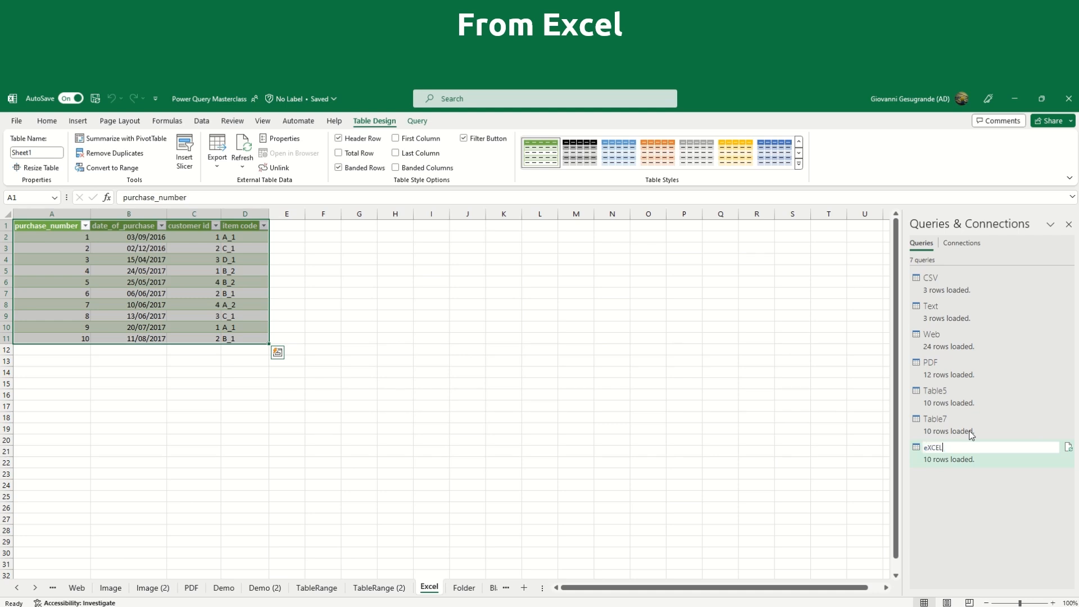
pyautogui.write('wORKBOOK')
pyautogui.hotkey('ctrl', 'a')
pyautogui.write('excelWorkbook')
pyautogui.press('Return')
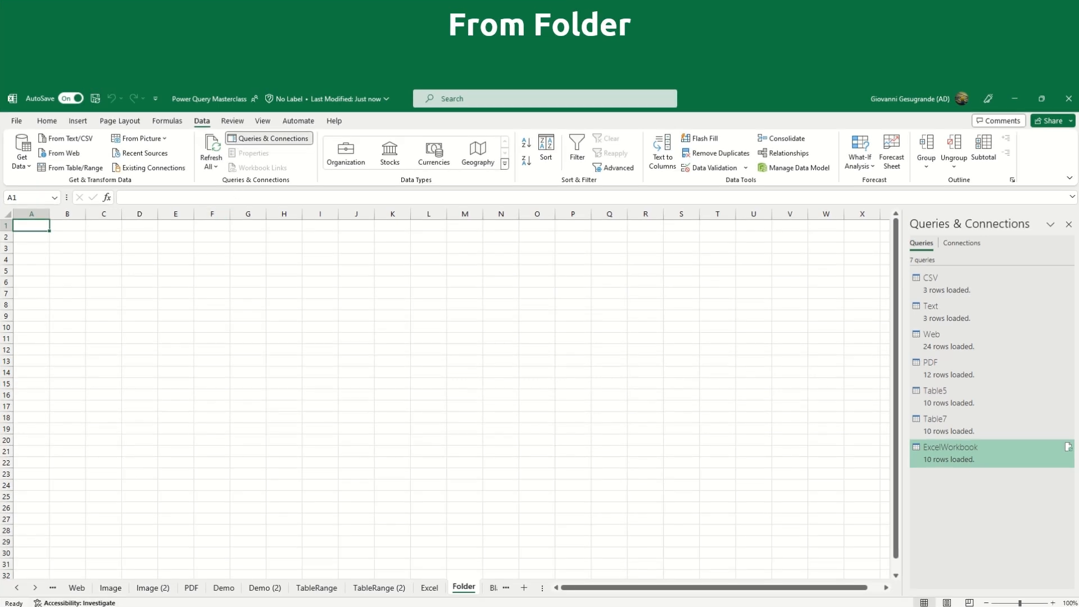
# Step: Switch to File Explorer, examine the yearly workbooks in the Workbooks Galore folder under Documents, and return to Excel
pyautogui.click(106, 606)
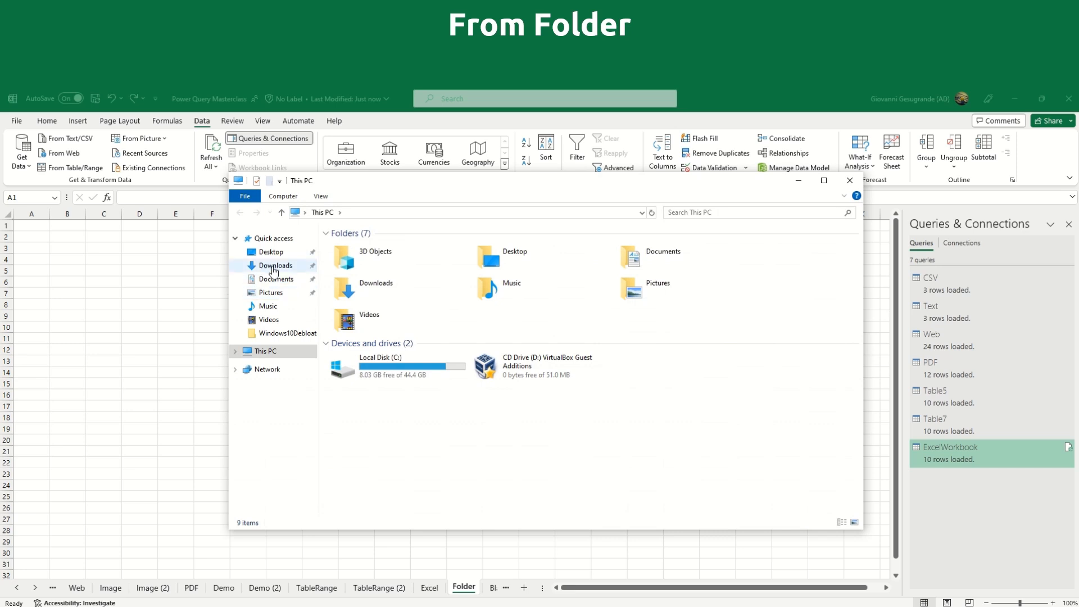
pyautogui.click(275, 278)
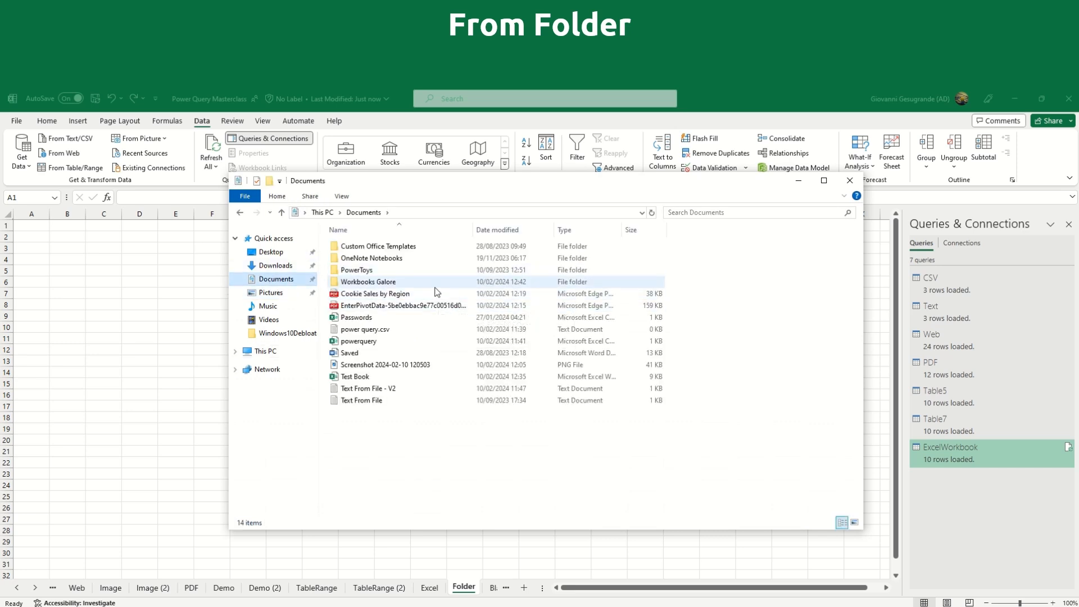
pyautogui.doubleClick(435, 281)
pyautogui.moveTo(410, 401); pyautogui.dragTo(433, 230)
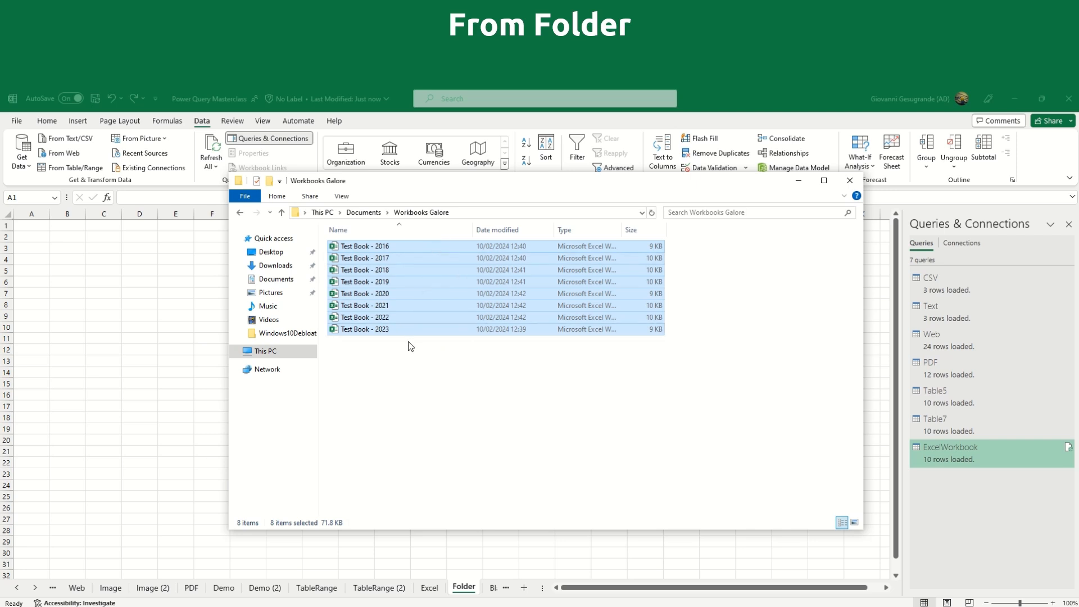
pyautogui.click(130, 309)
# Step: Import data from the Workbooks Galore folder in Documents
pyautogui.click(23, 168)
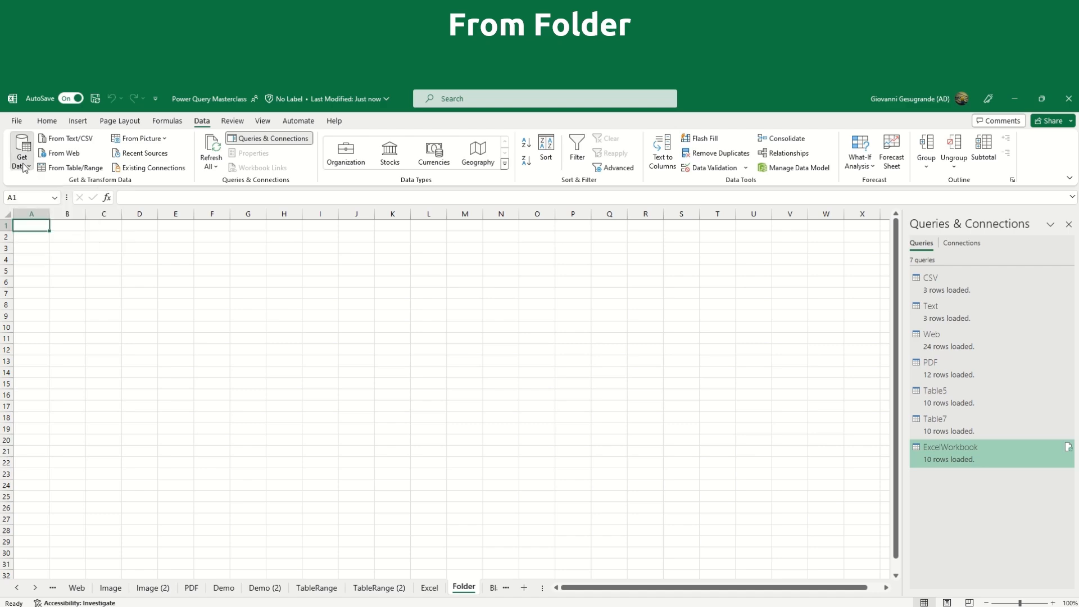
pyautogui.moveTo(79, 185)
pyautogui.click(187, 304)
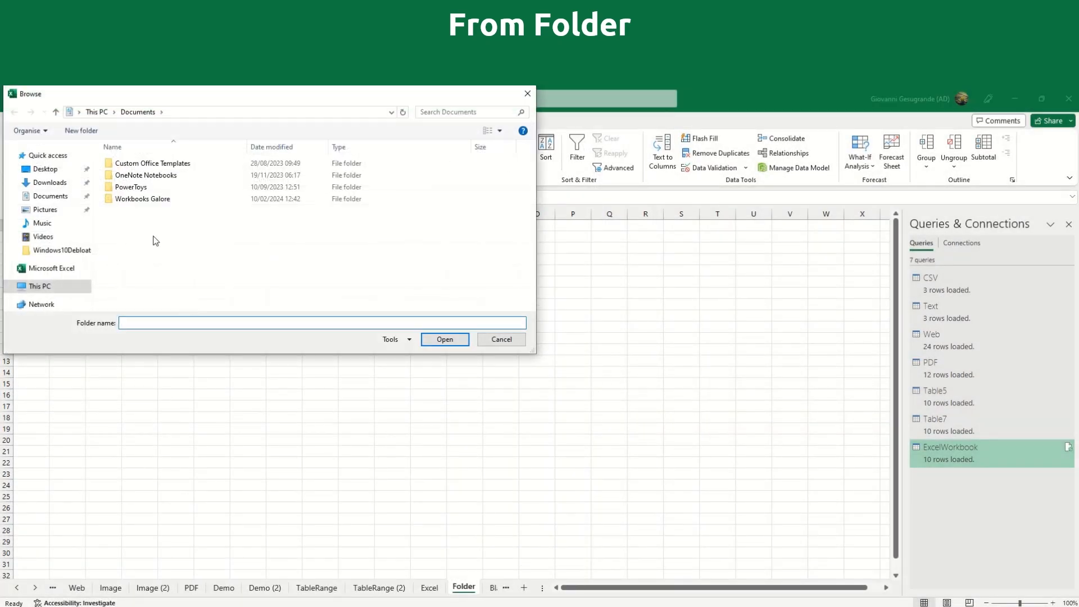
pyautogui.doubleClick(145, 202)
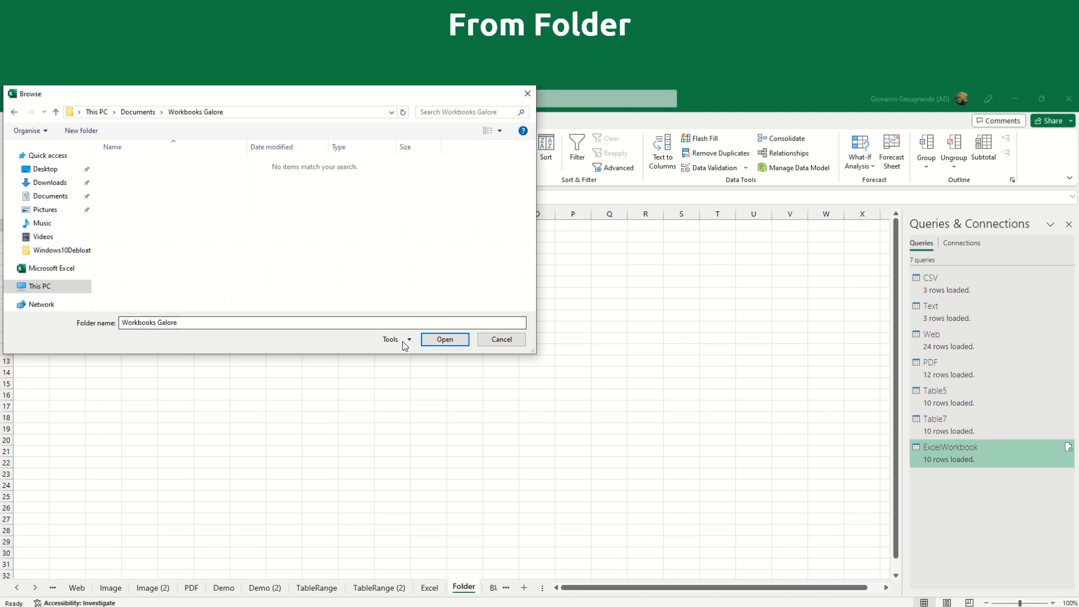
pyautogui.click(444, 340)
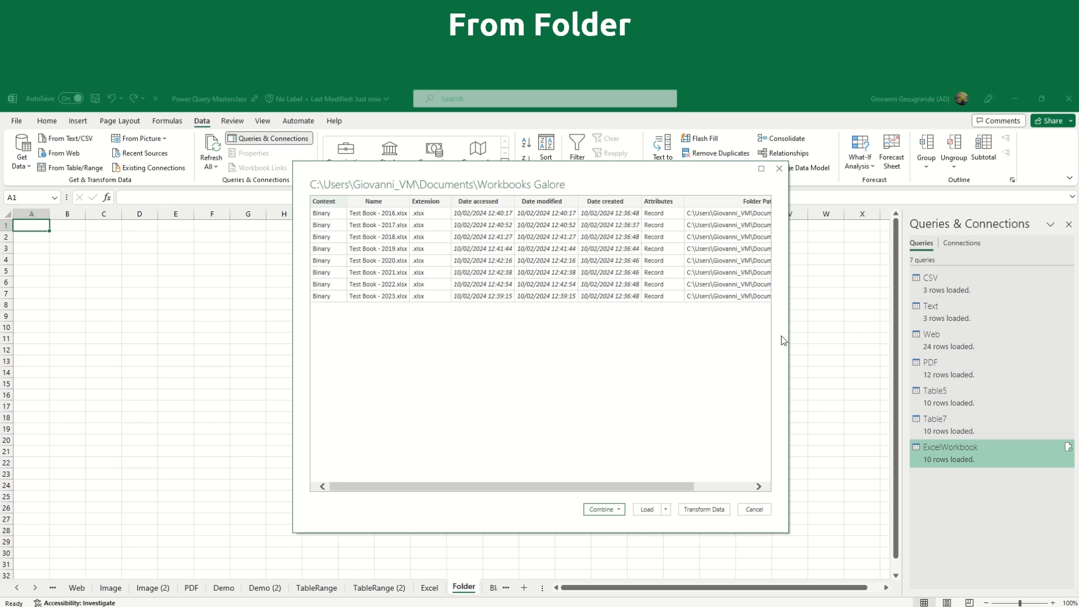
# Step: Combine the folder's files with Combine & Load To, using the first file as sample and extracting Sheet1 from each
pyautogui.click(622, 509)
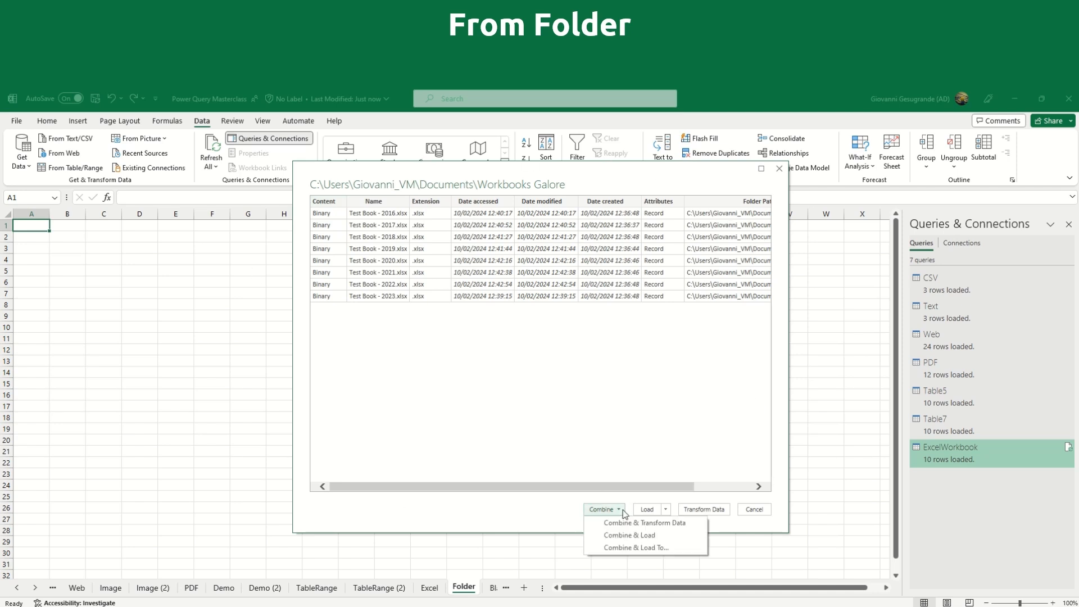
pyautogui.click(625, 547)
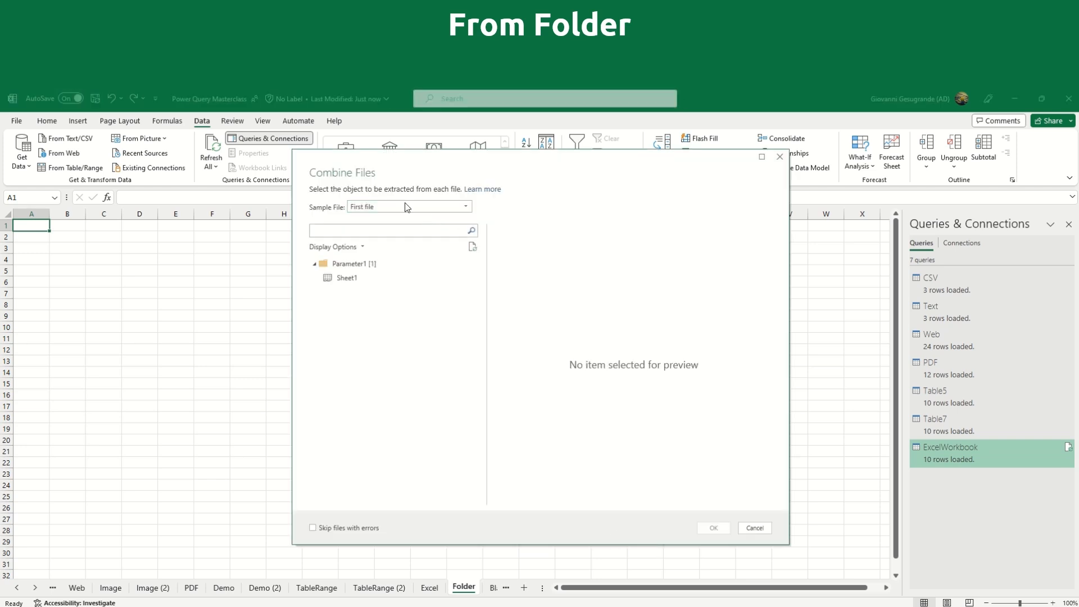
pyautogui.click(362, 278)
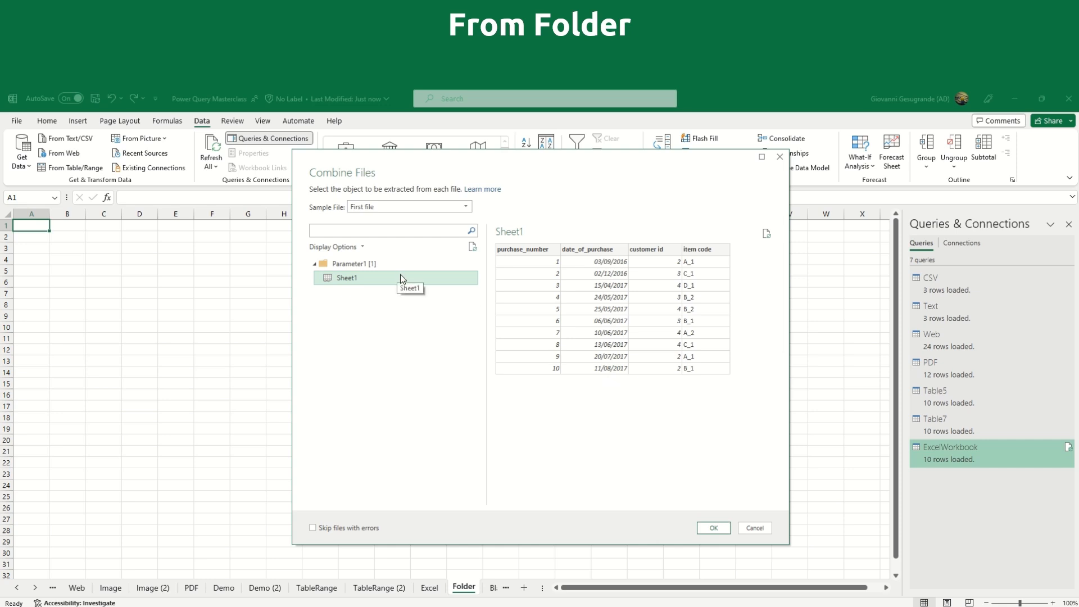
pyautogui.click(386, 204)
pyautogui.click(386, 205)
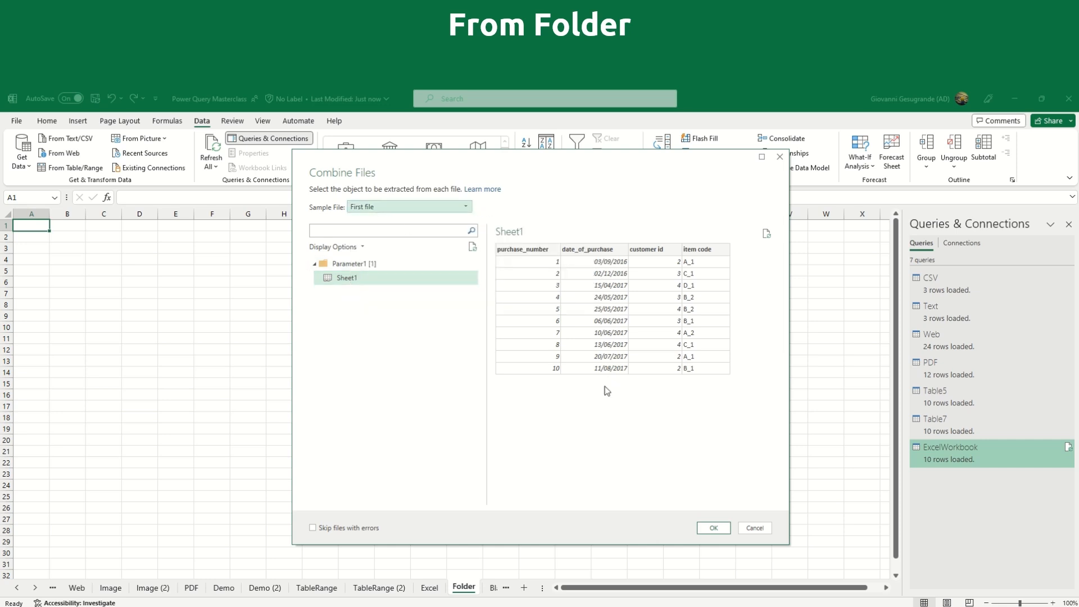
pyautogui.click(713, 528)
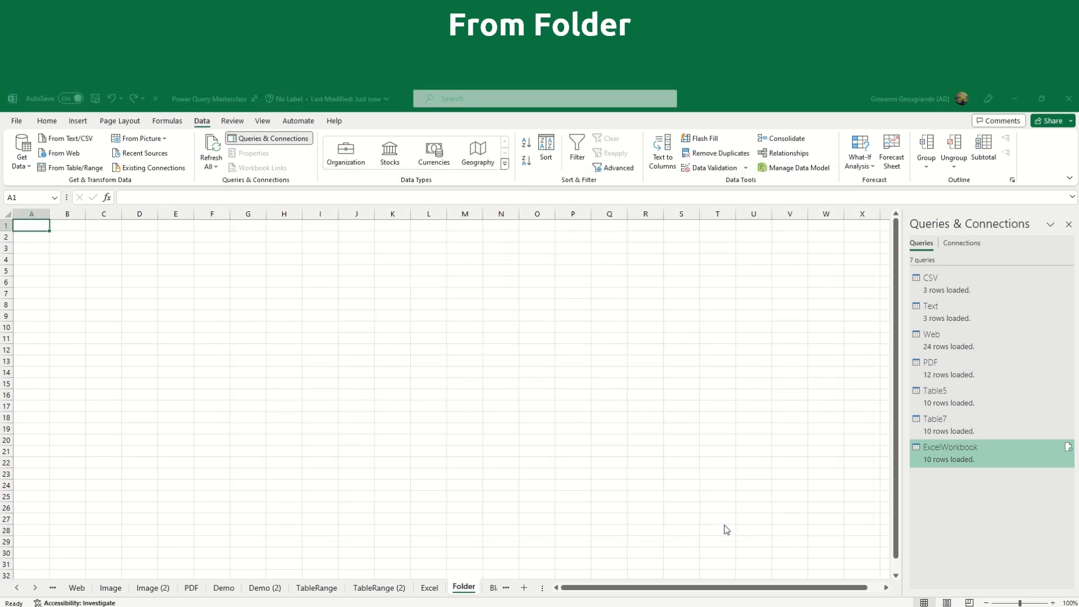
# Step: Load the combined folder data as a table to cell A1 of the existing Folder sheet
pyautogui.click(269, 370)
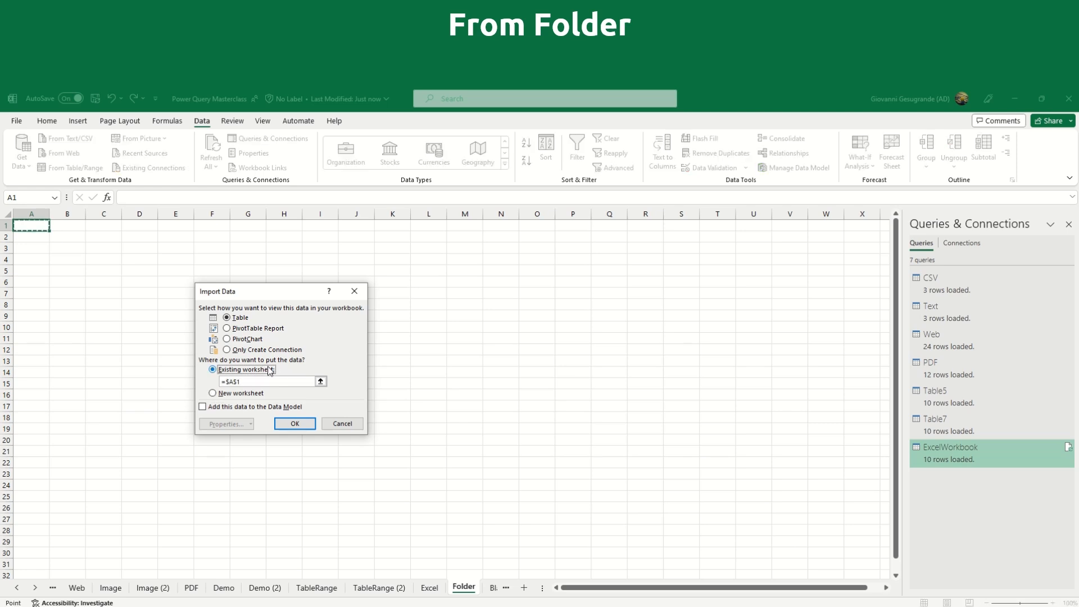
pyautogui.click(320, 380)
pyautogui.click(35, 223)
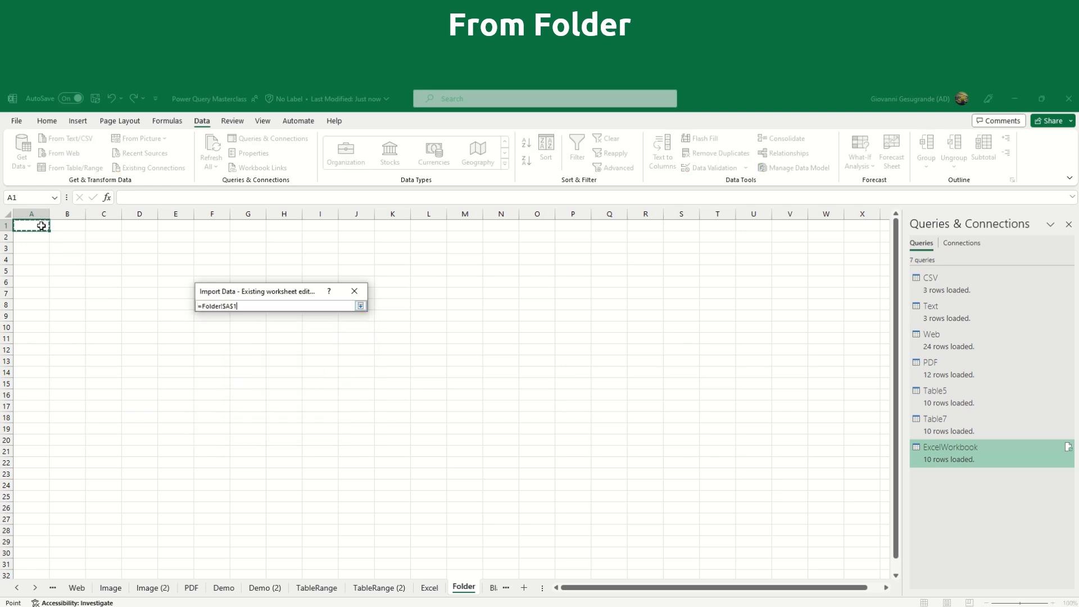
pyautogui.click(360, 305)
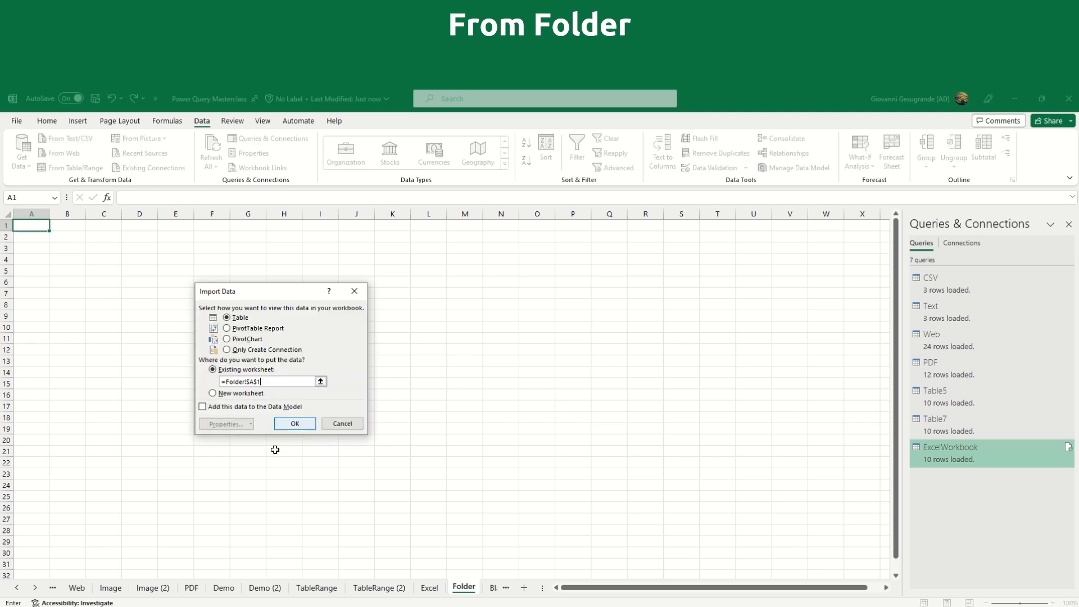
pyautogui.click(289, 425)
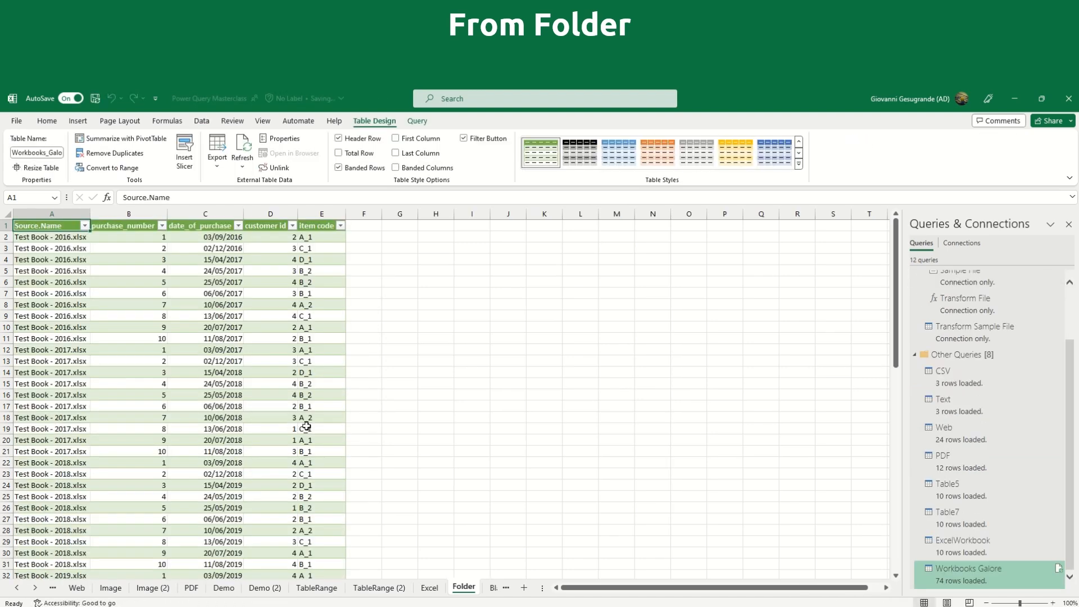
# Step: Collapse the Helper Queries group in the list of workbook queries
pyautogui.scroll(2, 1022, 410)
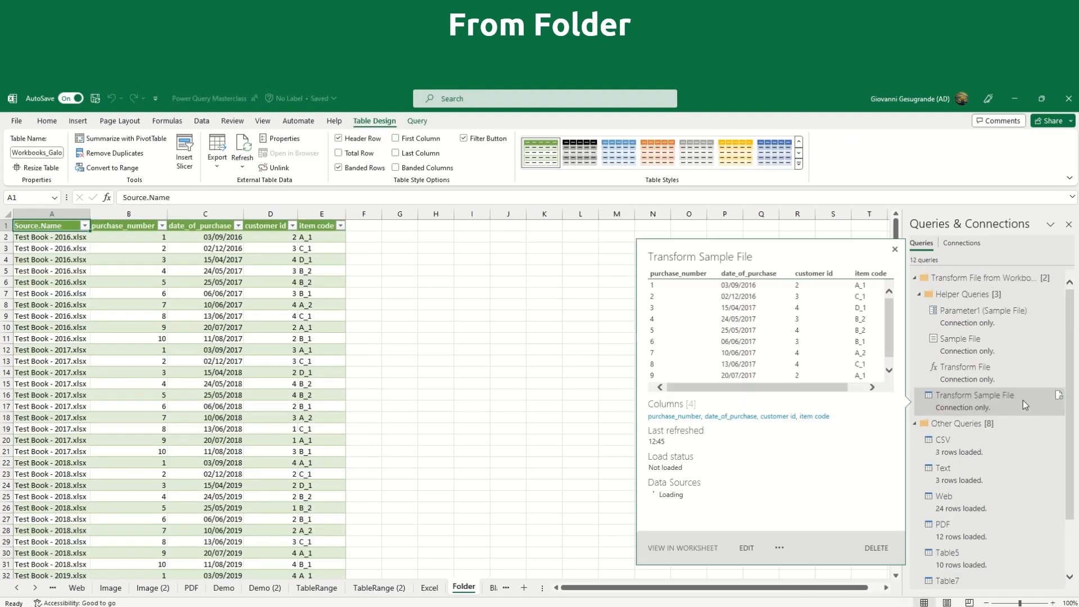
pyautogui.click(918, 294)
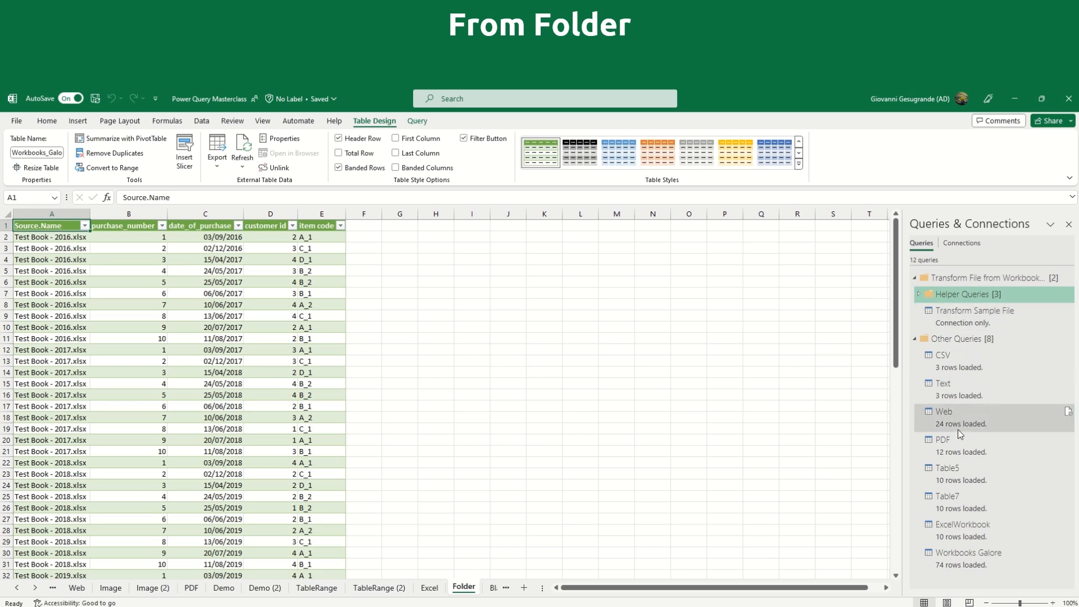
# Step: Look through the combined folder table on the Folder sheet from its first to its last rows
pyautogui.moveTo(964, 453)
pyautogui.moveTo(973, 573)
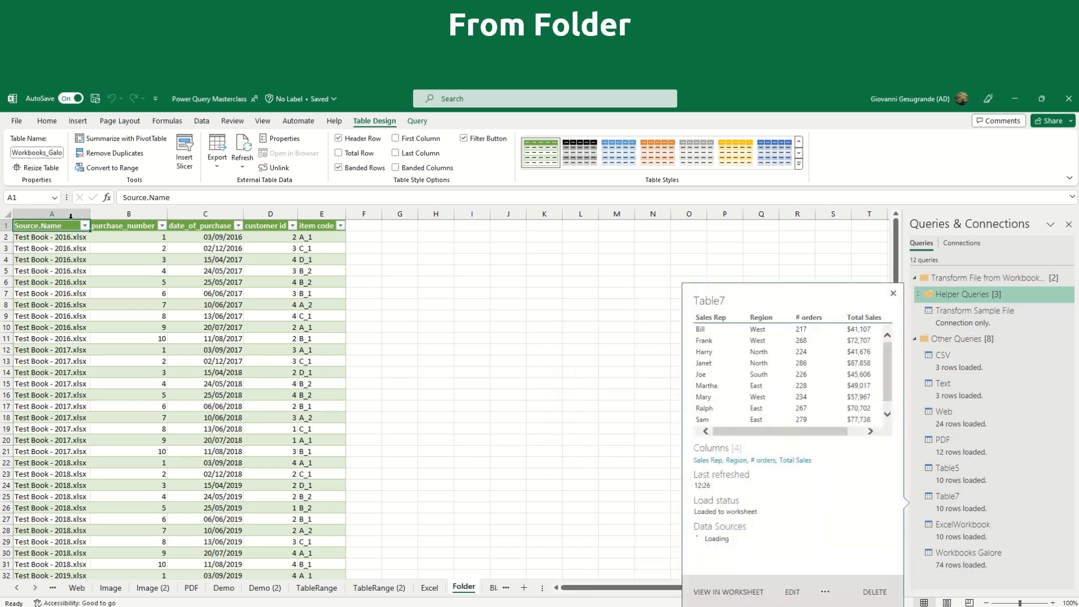
pyautogui.scroll(-6, 62, 293)
pyautogui.scroll(-13, 67, 314)
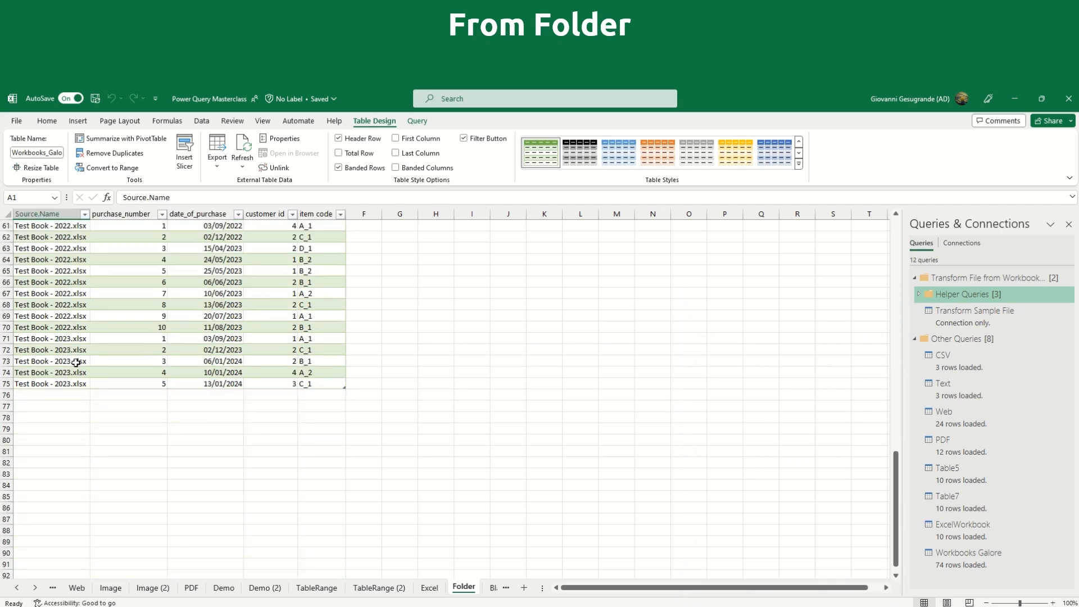
pyautogui.scroll(2, 135, 384)
pyautogui.scroll(17, 118, 377)
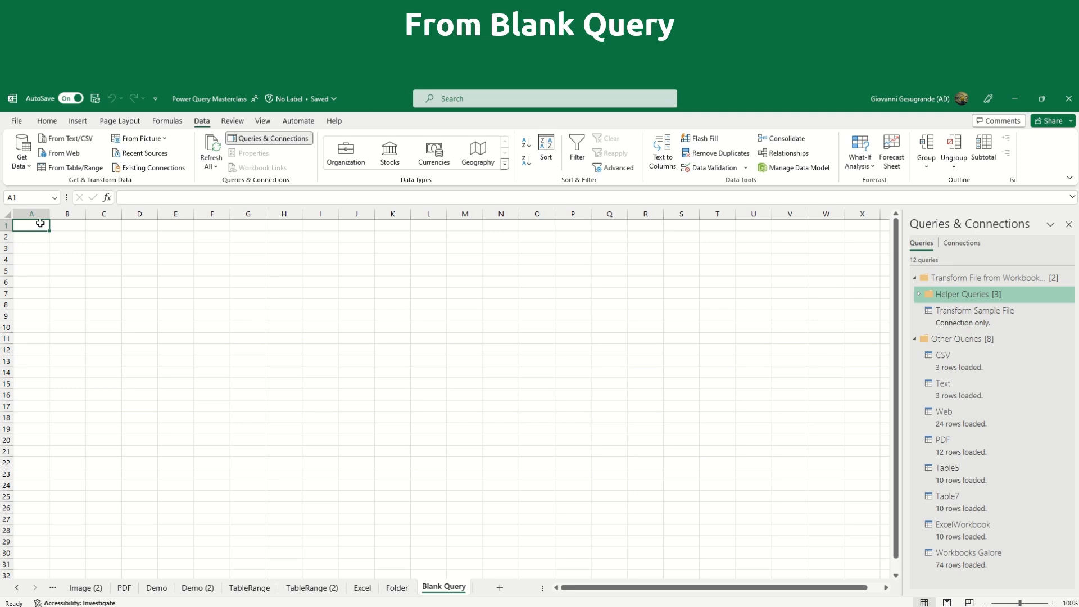
# Step: Create a new blank query from other sources and name it Last Refreshed
pyautogui.click(22, 159)
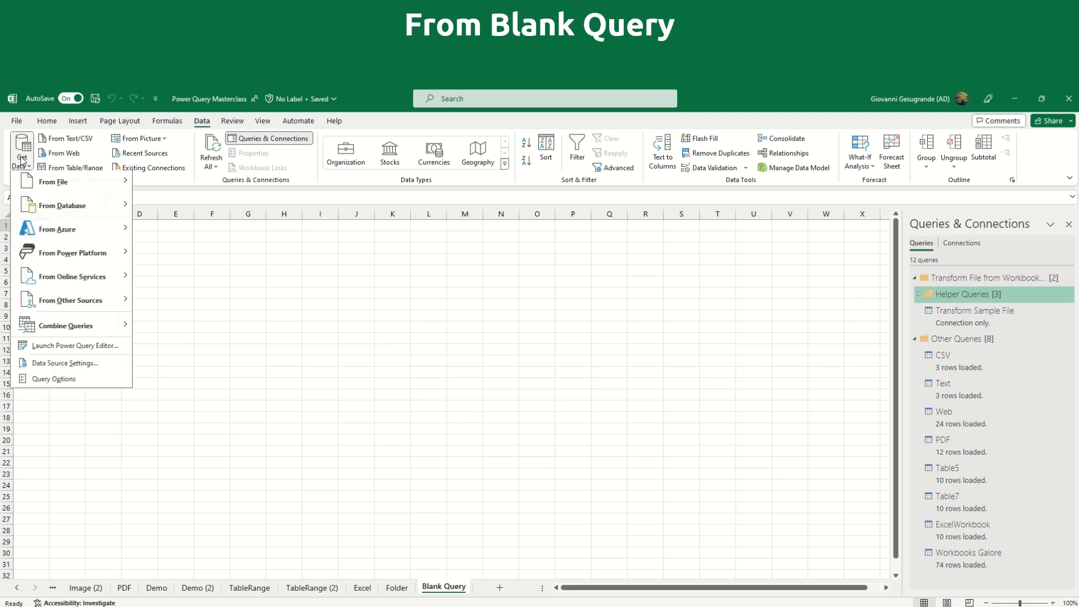
pyautogui.moveTo(66, 303)
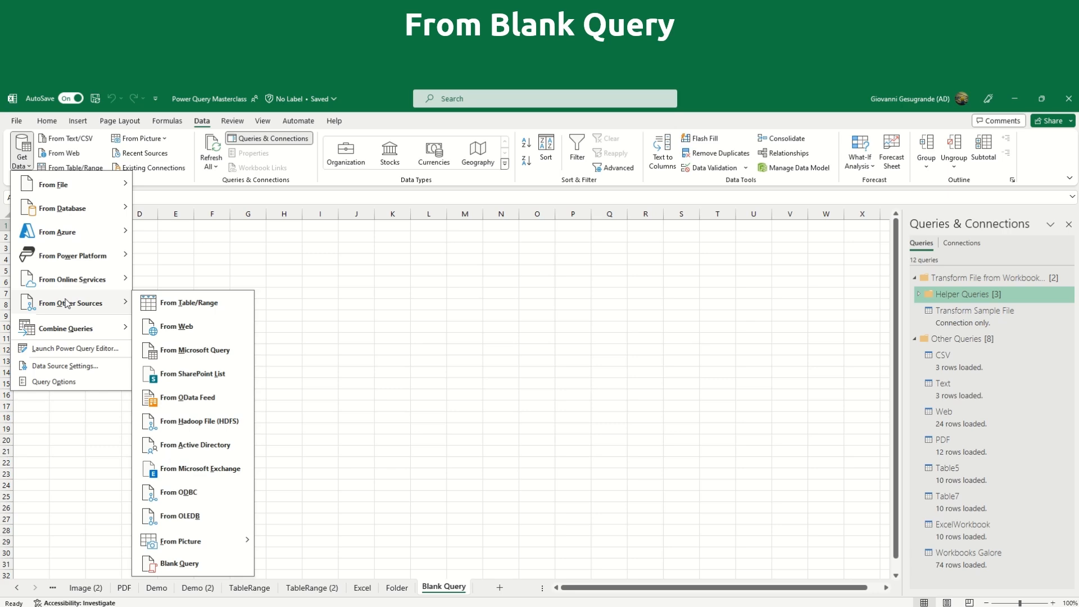
pyautogui.click(211, 568)
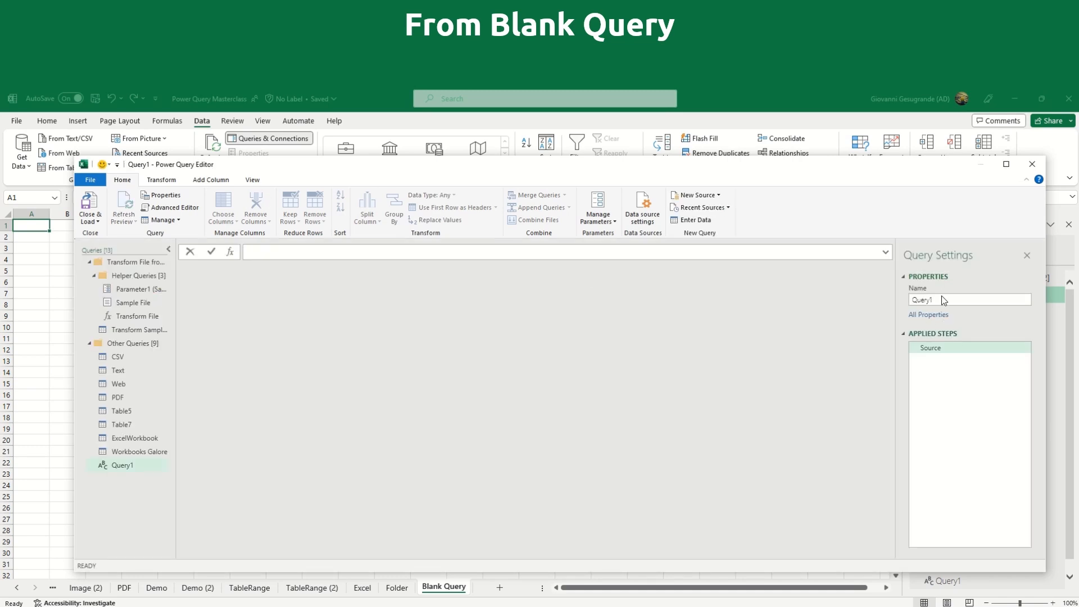
pyautogui.moveTo(942, 299); pyautogui.dragTo(901, 297)
pyautogui.write('A')
pyautogui.write('AST')
pyautogui.write(' rEFRE')
pyautogui.hotkey('ctrl', 'a')
pyautogui.write('Last Refreshed')
pyautogui.press('Return')
# Step: Enter the formula = DateTime.LocalNow() as the source of the Last Refreshed query
pyautogui.click(350, 251)
pyautogui.write('DateTime')
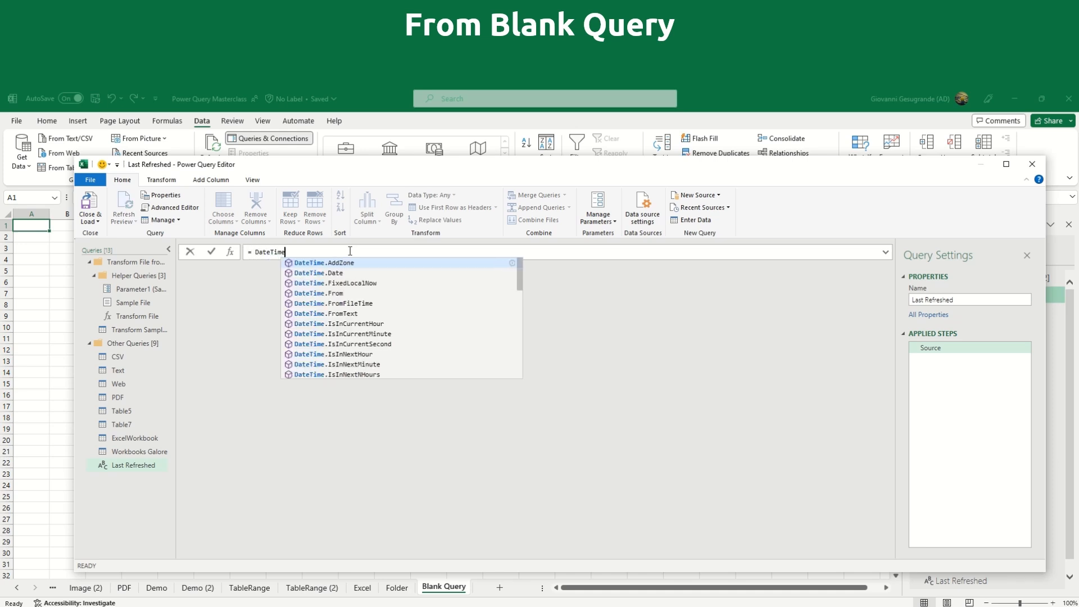
pyautogui.write('.Local')
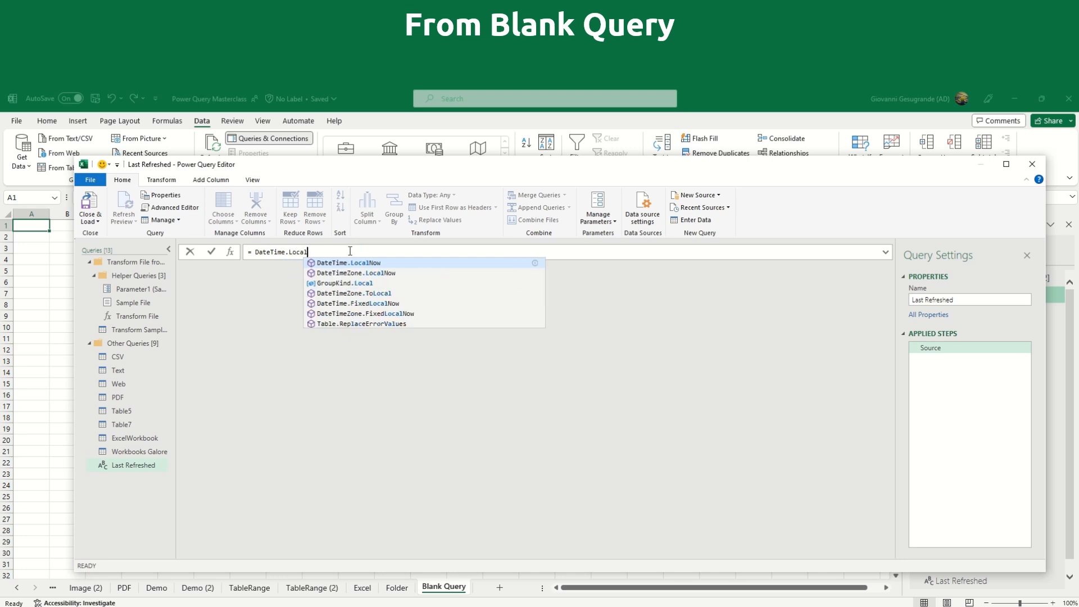
pyautogui.click(363, 263)
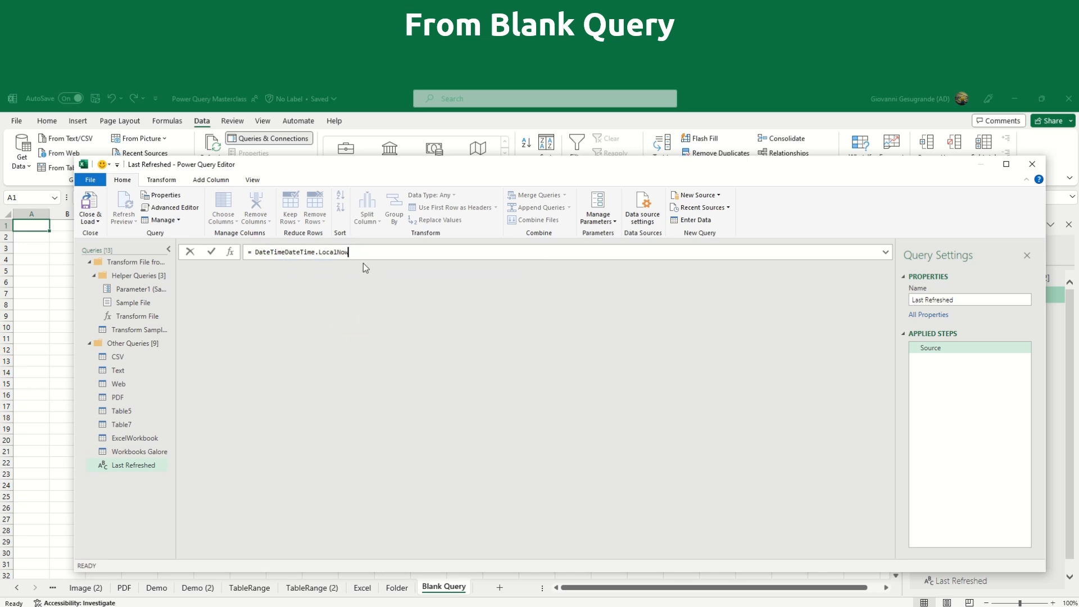
pyautogui.moveTo(286, 256); pyautogui.dragTo(254, 256)
pyautogui.press('BackSpace')
pyautogui.press('End')
pyautogui.write('()')
pyautogui.press('Return')
pyautogui.moveTo(271, 268); pyautogui.dragTo(180, 270)
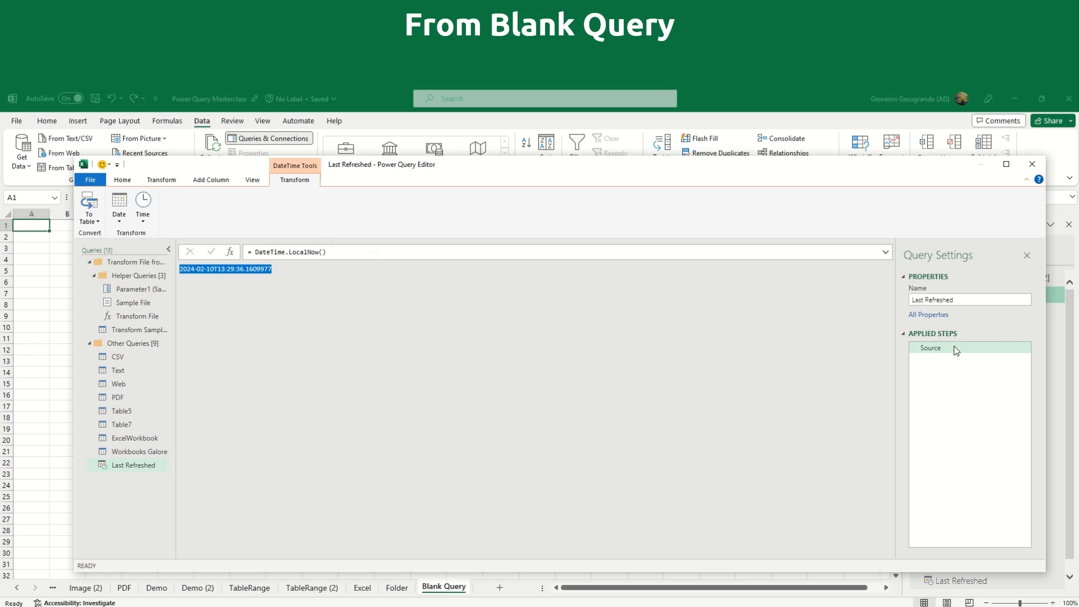
pyautogui.click(133, 182)
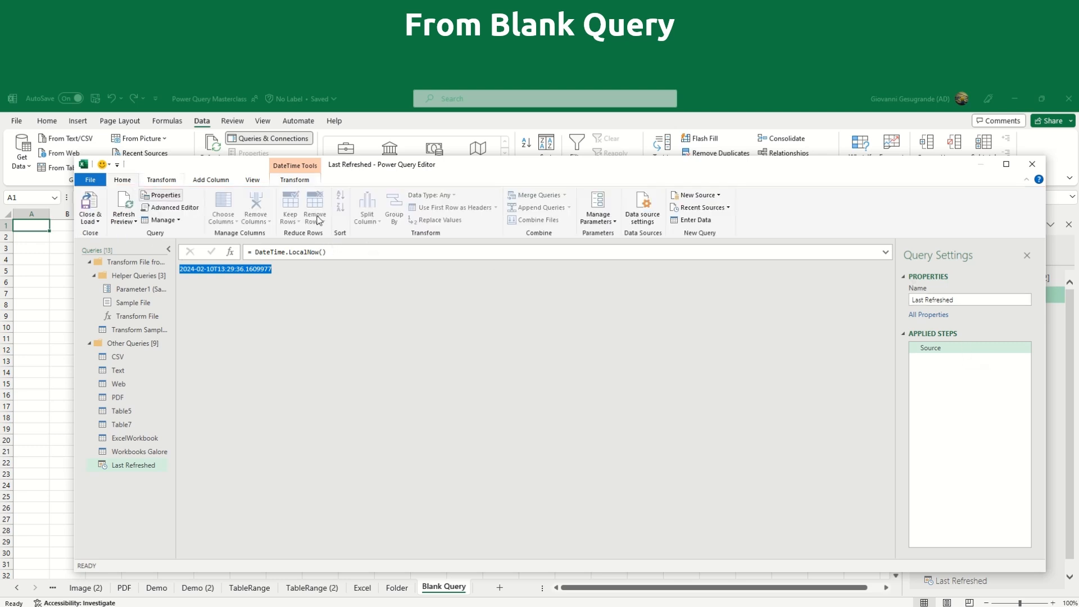
pyautogui.click(713, 197)
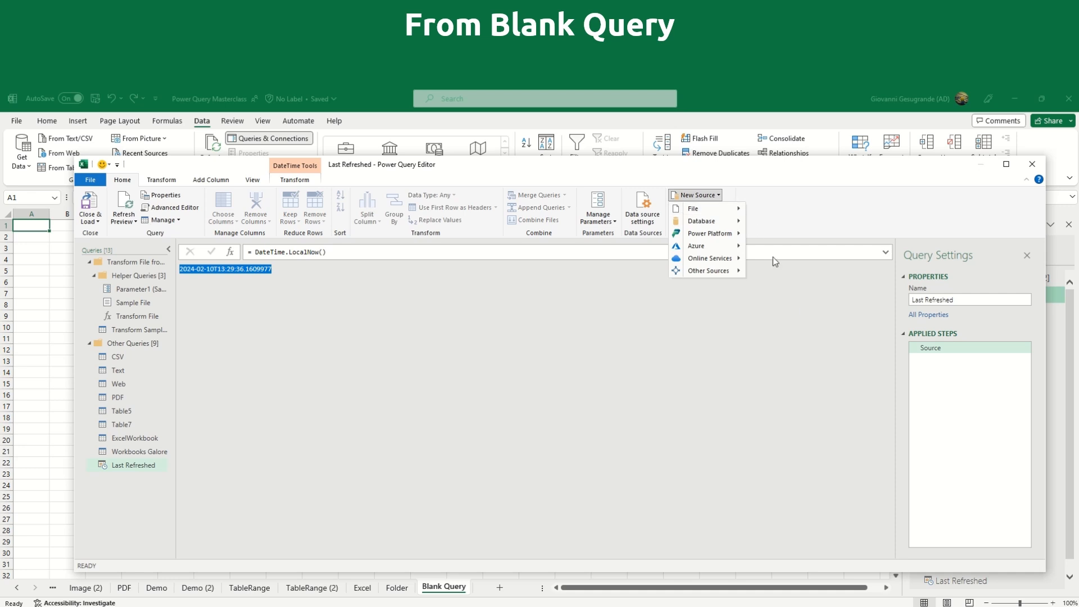
pyautogui.moveTo(721, 236)
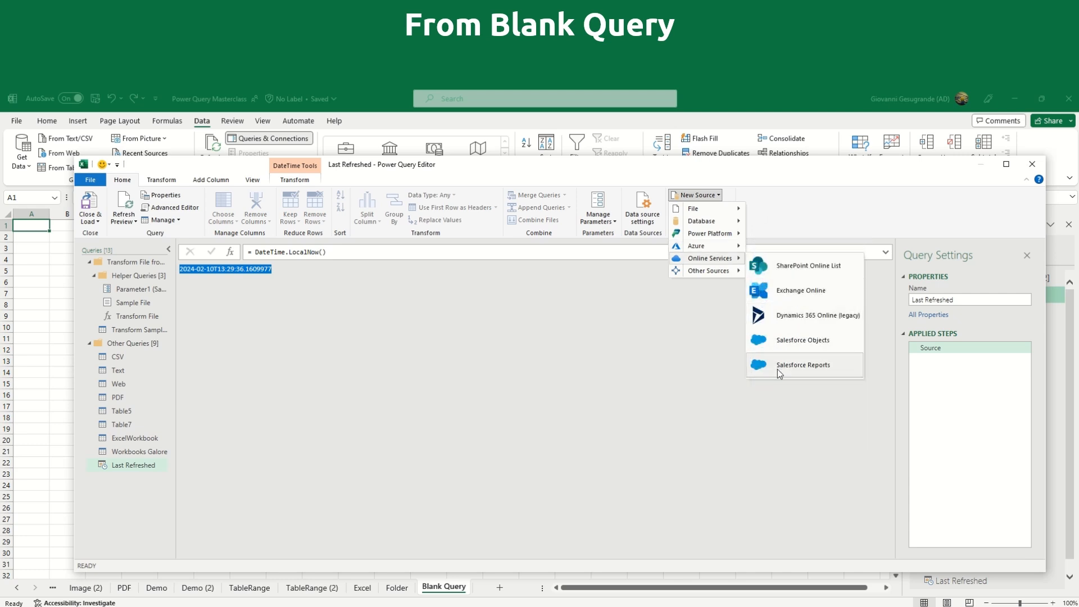
pyautogui.moveTo(730, 270)
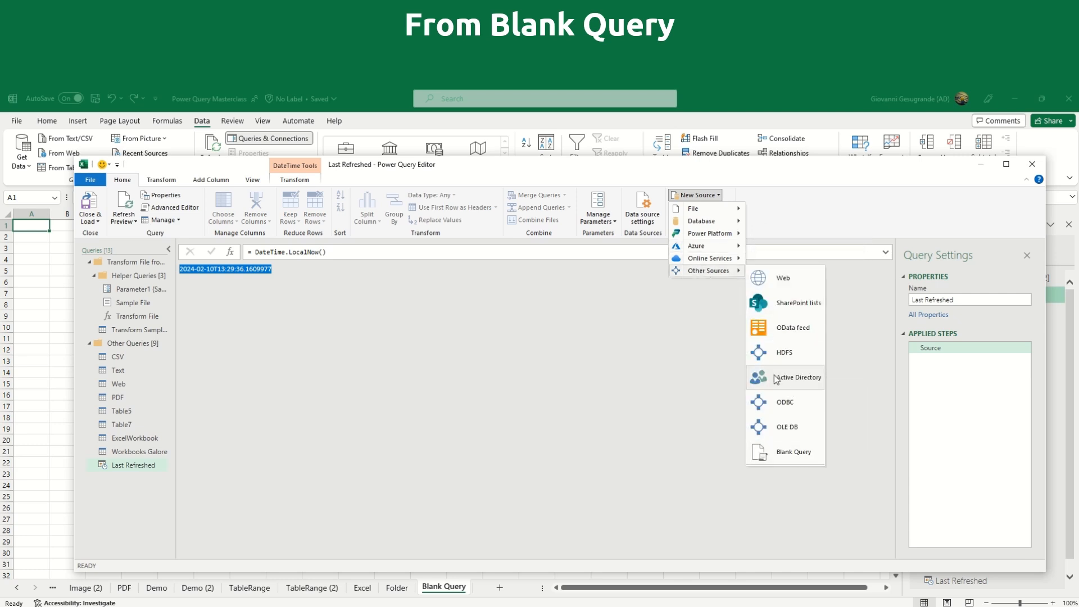
pyautogui.click(476, 360)
pyautogui.click(285, 268)
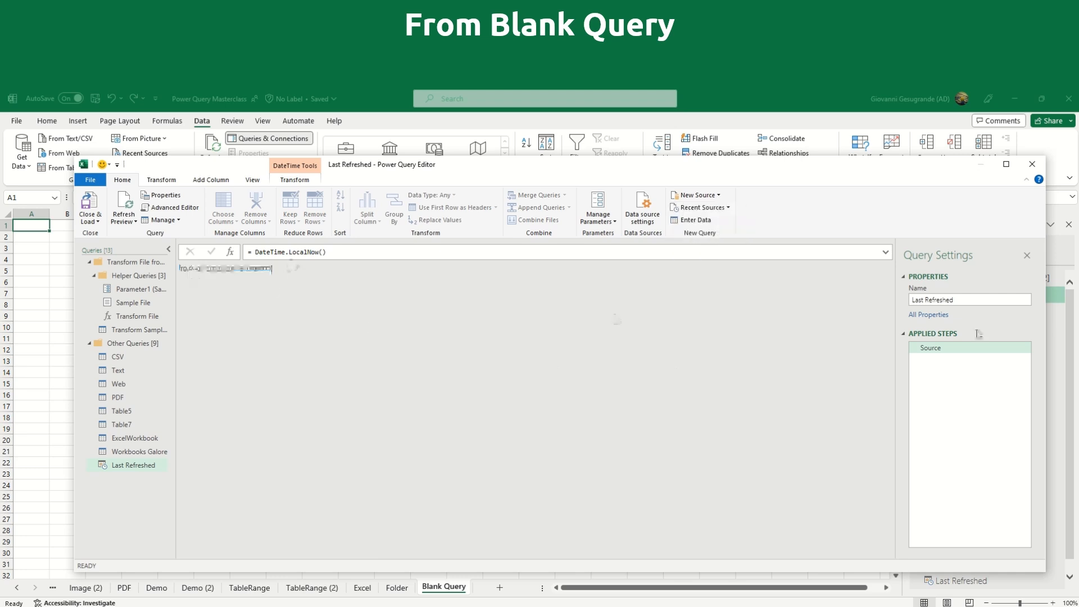
pyautogui.click(965, 303)
pyautogui.moveTo(975, 299); pyautogui.dragTo(899, 297)
pyautogui.click(204, 302)
# Step: Load the Last Refreshed query as a table to cell A1 of the existing Blank Query sheet
pyautogui.click(98, 221)
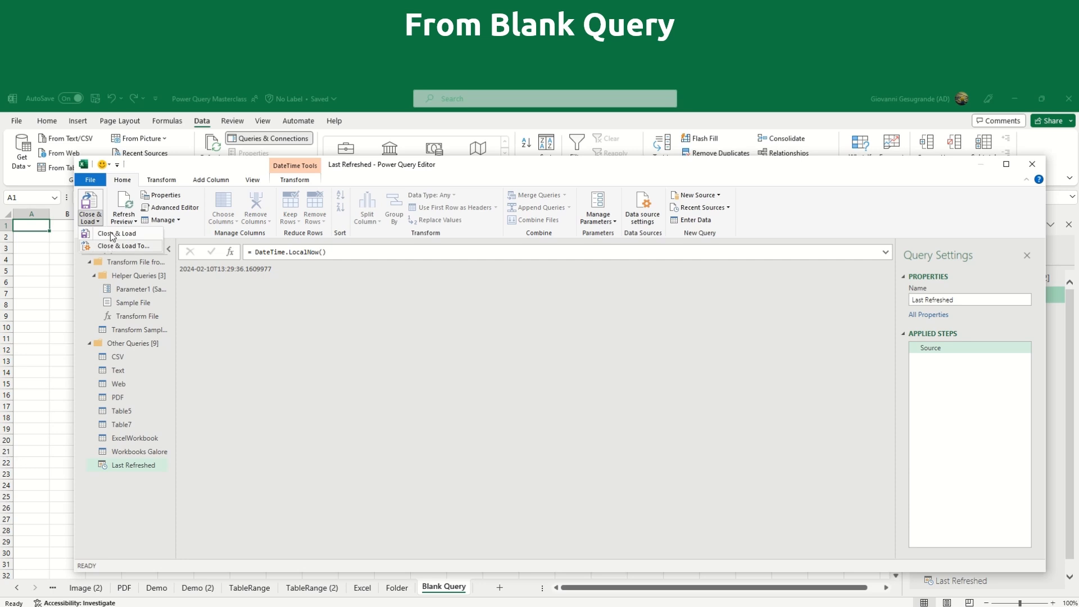
pyautogui.click(112, 250)
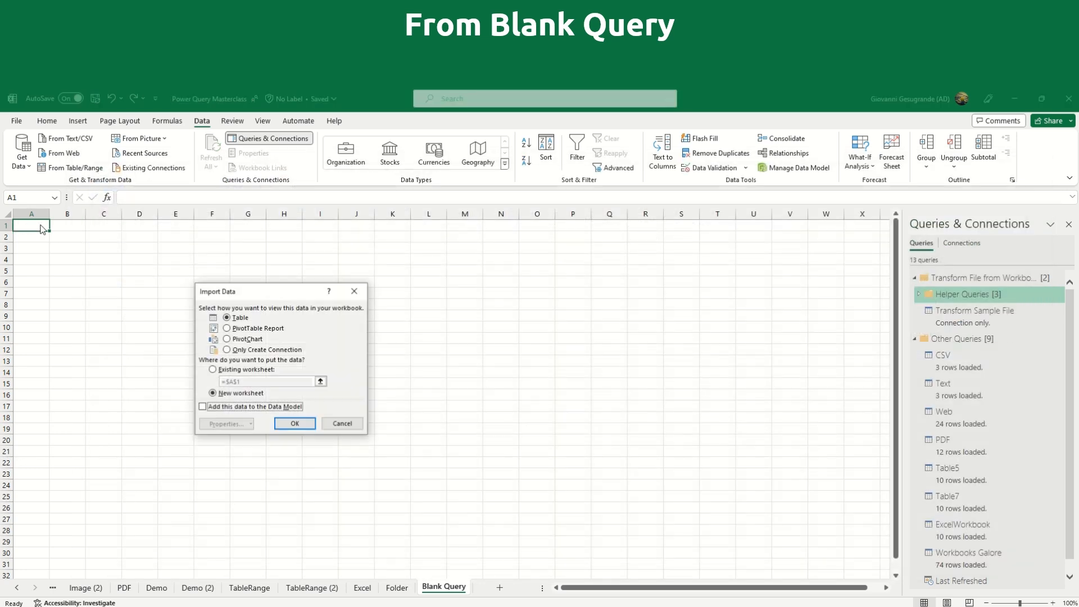
pyautogui.click(247, 369)
pyautogui.click(320, 382)
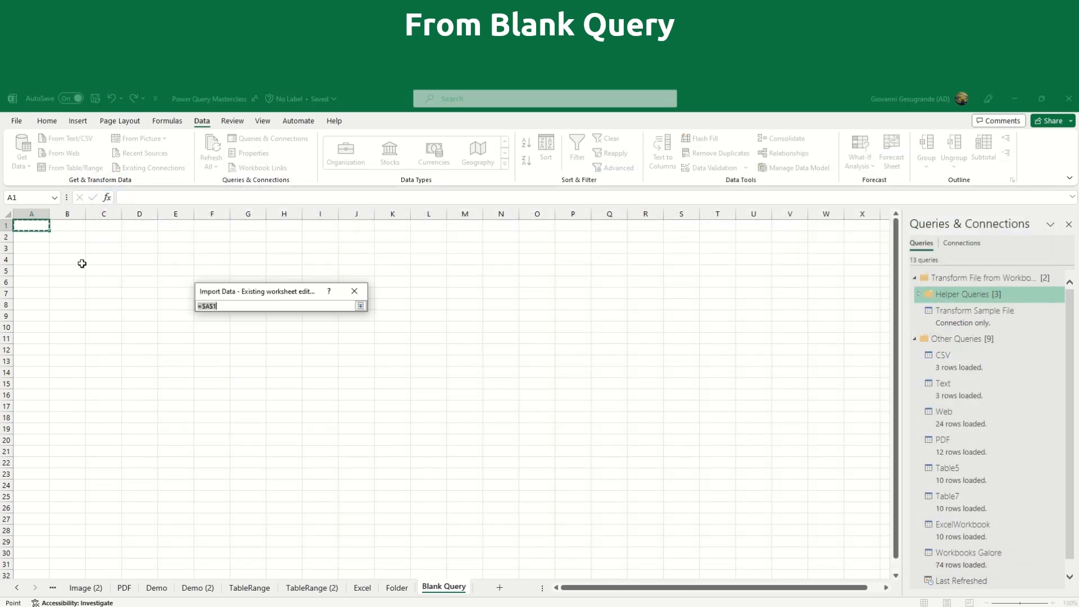
pyautogui.click(26, 225)
pyautogui.click(361, 306)
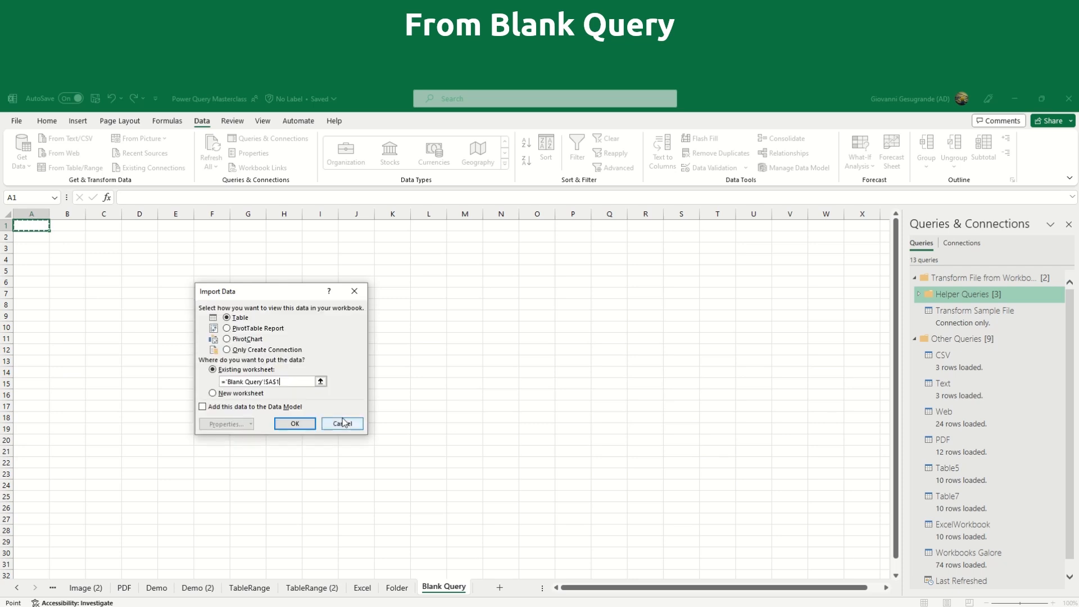
pyautogui.click(295, 421)
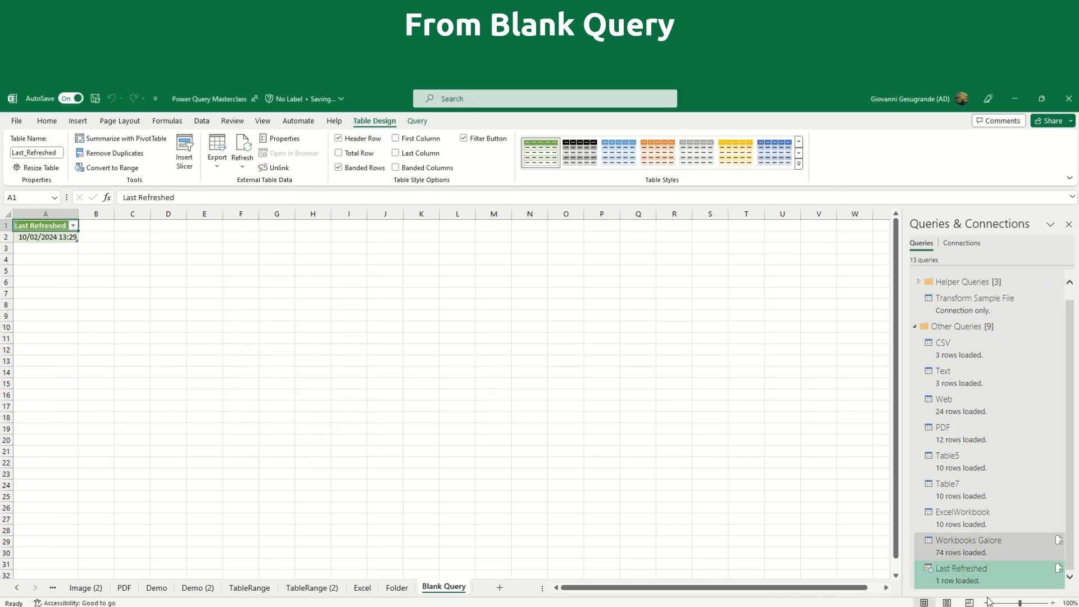
pyautogui.moveTo(963, 590)
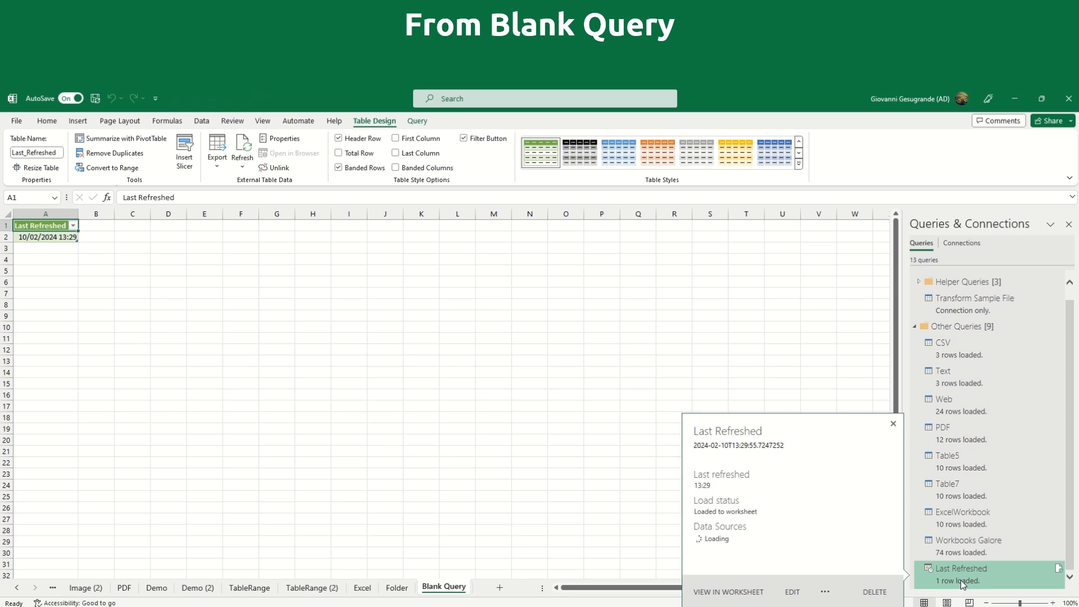
# Step: Add the abbreviated weekday to the custom number format of cell A2, as ddd dd/mm/yyyy hh:mm
pyautogui.click(48, 237)
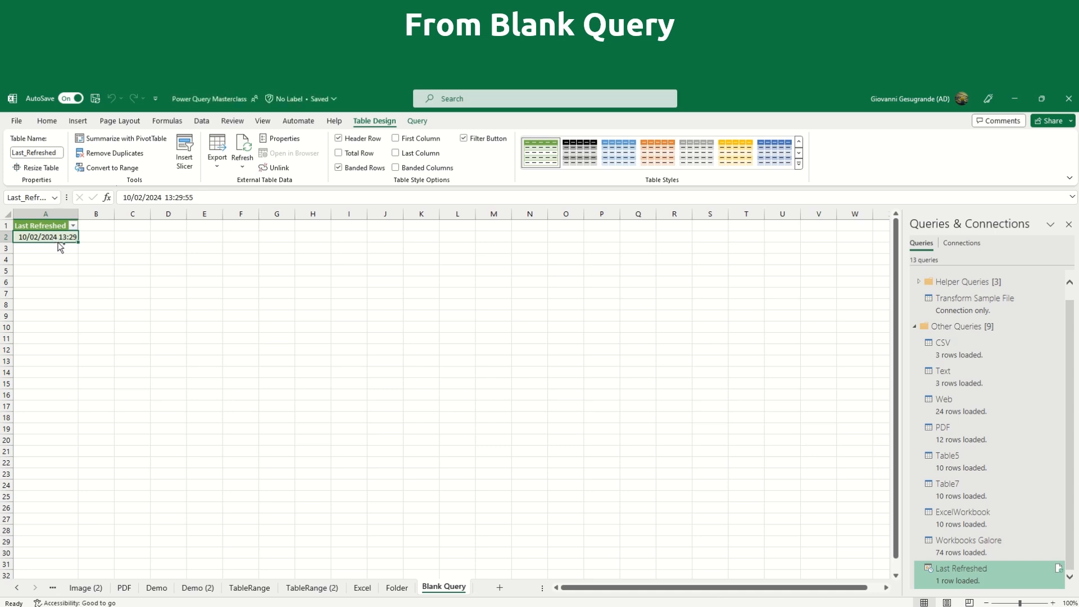
pyautogui.hotkey('ctrl', '1')
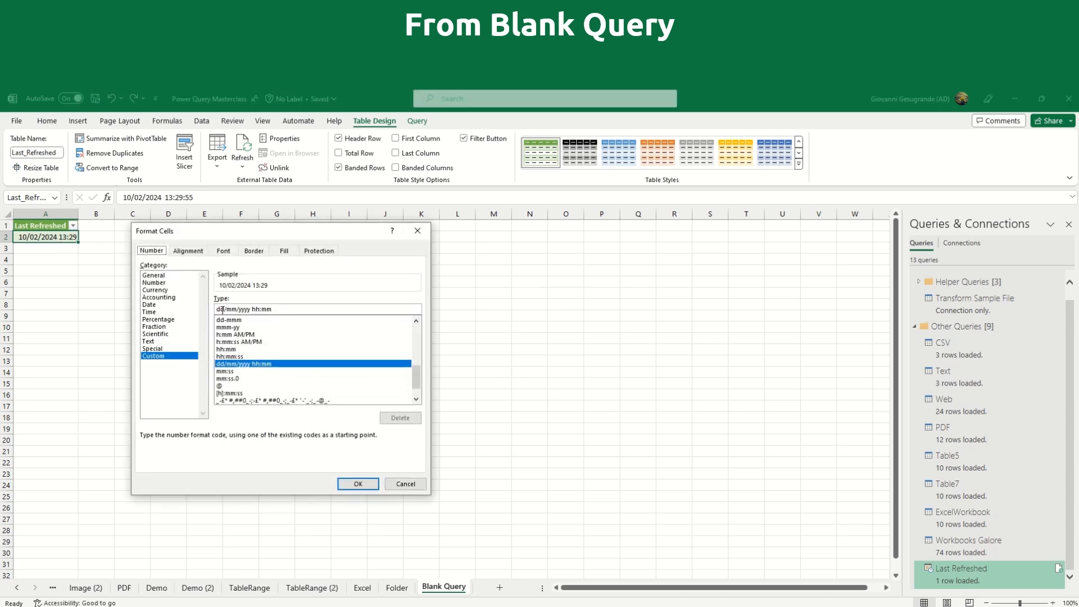
pyautogui.click(281, 310)
pyautogui.moveTo(282, 310); pyautogui.dragTo(192, 304)
pyautogui.click(226, 308)
pyautogui.write('d dd')
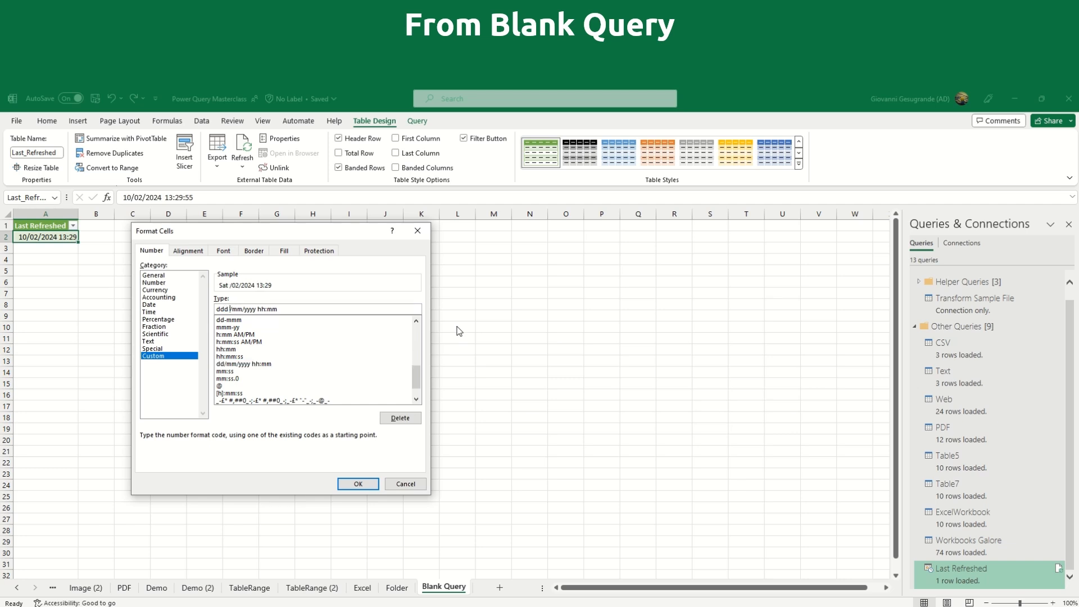
# Step: Edit the custom number format to ddd dd mmm yyyy "at" hh:mm, with single spacing around the word at
pyautogui.press('Delete')
pyautogui.write('m')
pyautogui.press('Delete')
pyautogui.press('Left')
pyautogui.press('Left')
pyautogui.press('Left')
pyautogui.write('""')
pyautogui.press('Left')
pyautogui.write('at "')
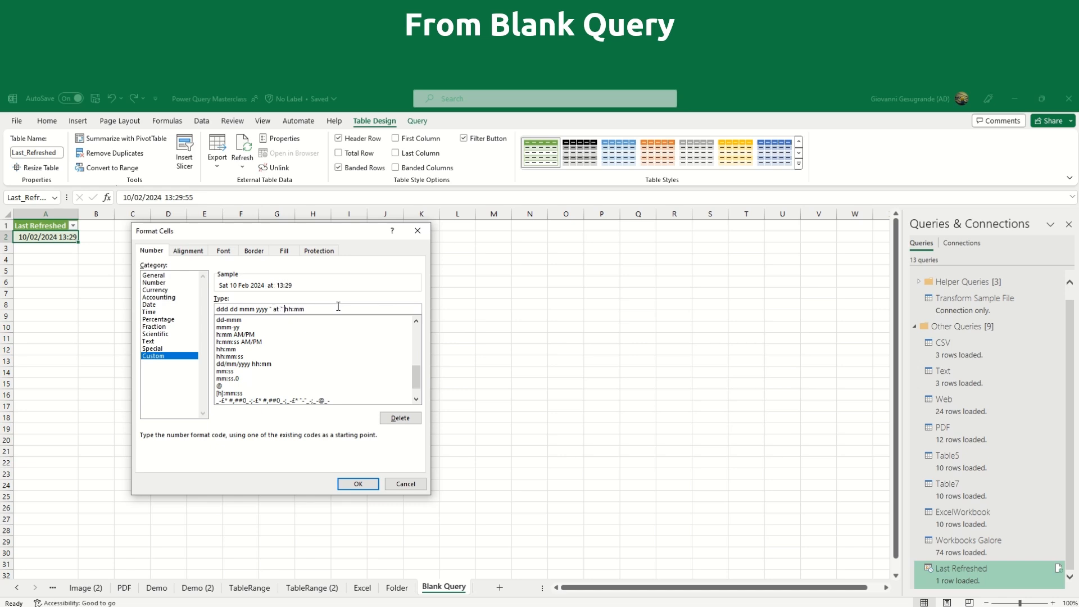
pyautogui.press('BackSpace')
pyautogui.press('BackSpace')
# Step: Append :ss to the end of the custom format and apply it to the Last Refreshed timestamp
pyautogui.moveTo(301, 307); pyautogui.dragTo(208, 302)
pyautogui.click(349, 309)
pyautogui.write(':ss')
pyautogui.click(366, 487)
pyautogui.click(59, 227)
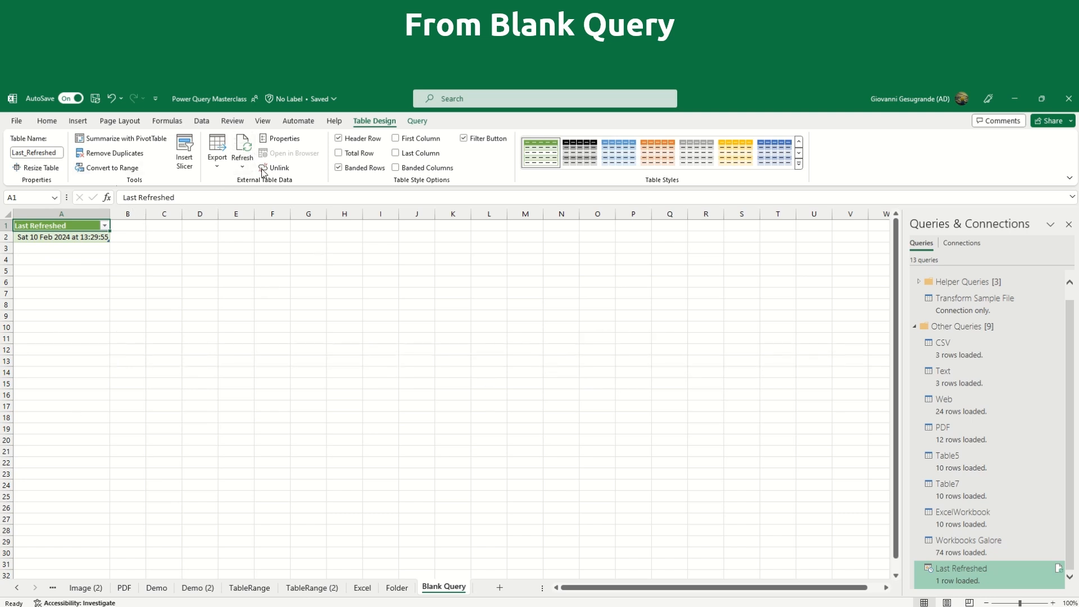
# Step: Refresh the Last Refreshed query and select its table header cell A1
pyautogui.rightClick(984, 573)
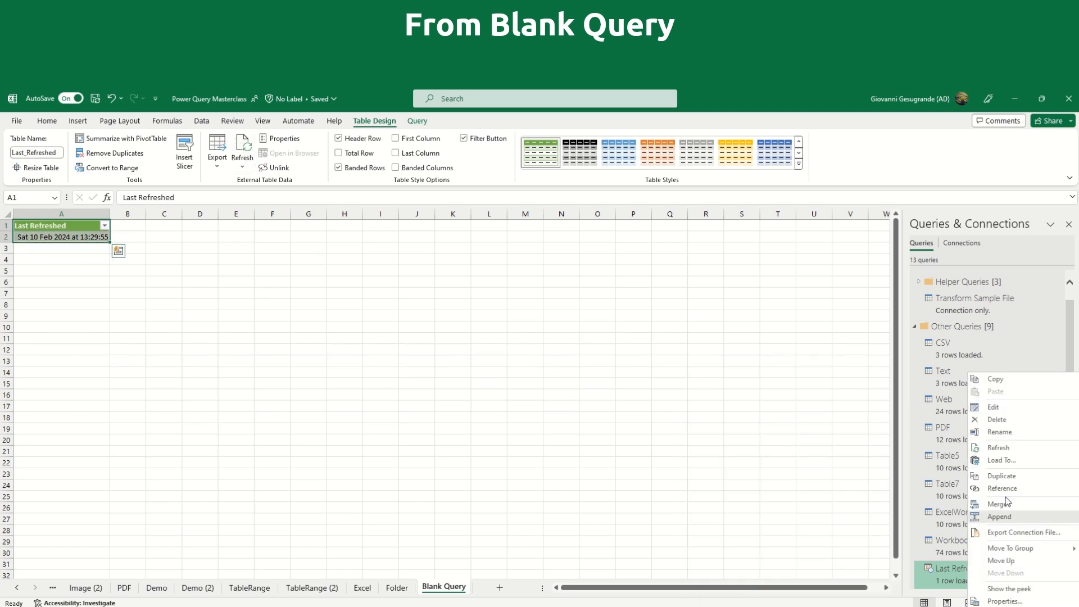
pyautogui.click(732, 512)
pyautogui.click(1059, 569)
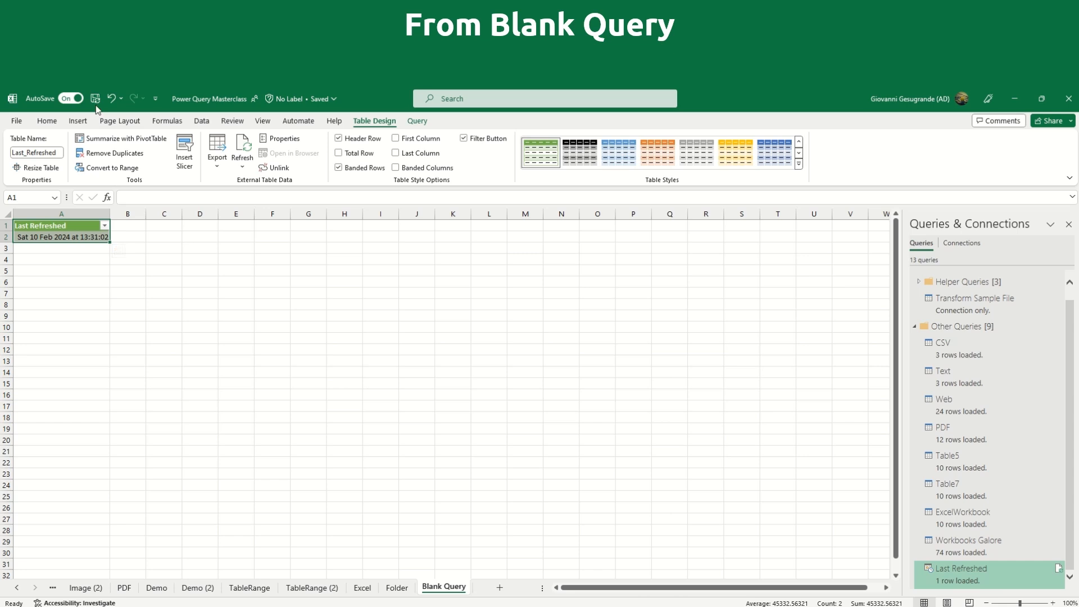
pyautogui.click(35, 230)
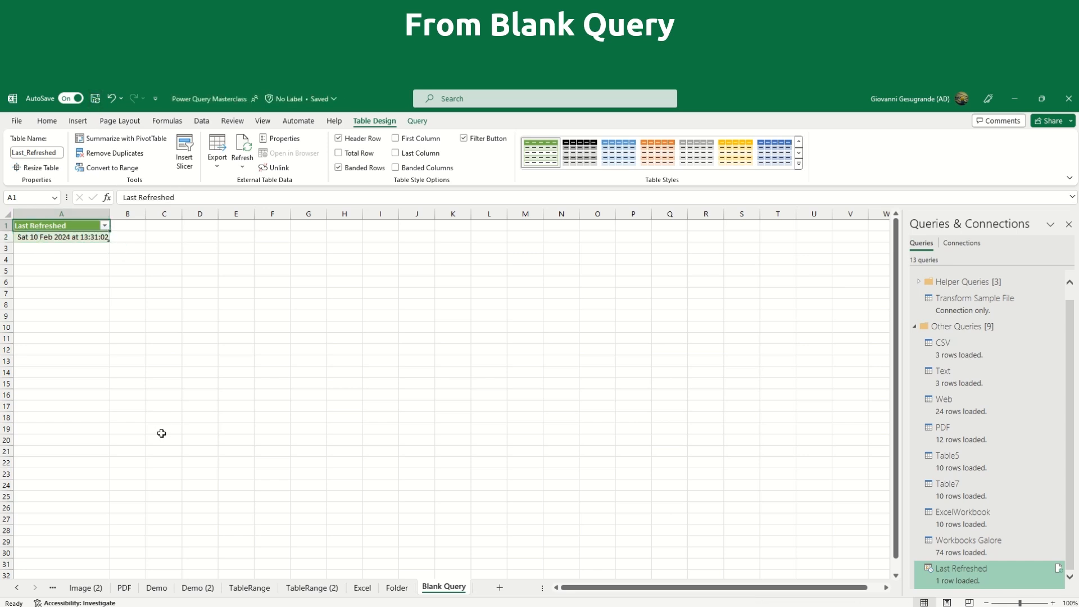
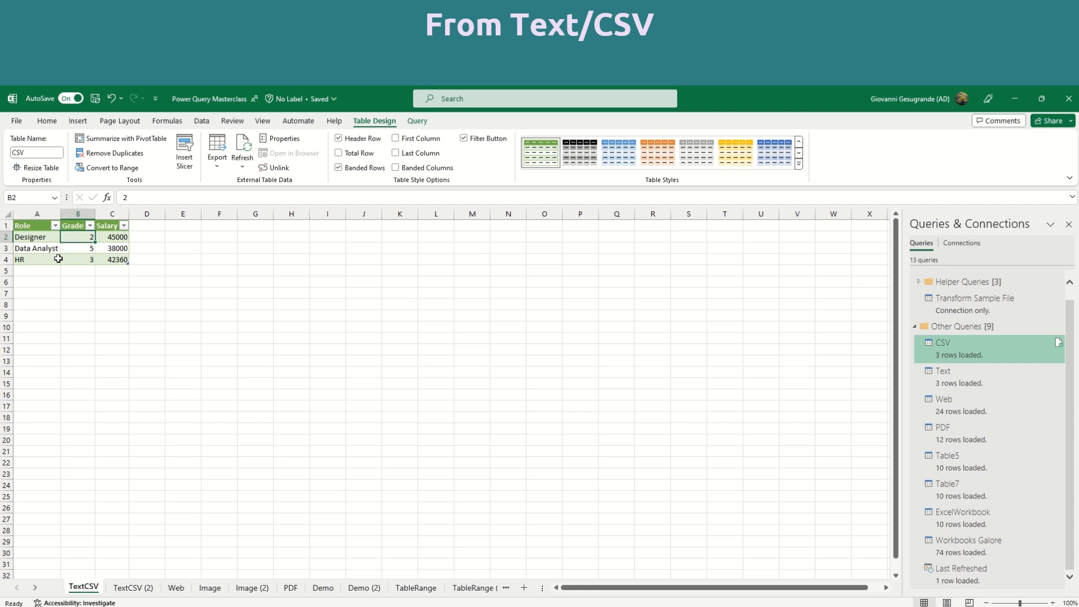
# Step: Hide the Queries & Connections pane and display it again
pyautogui.click(1068, 225)
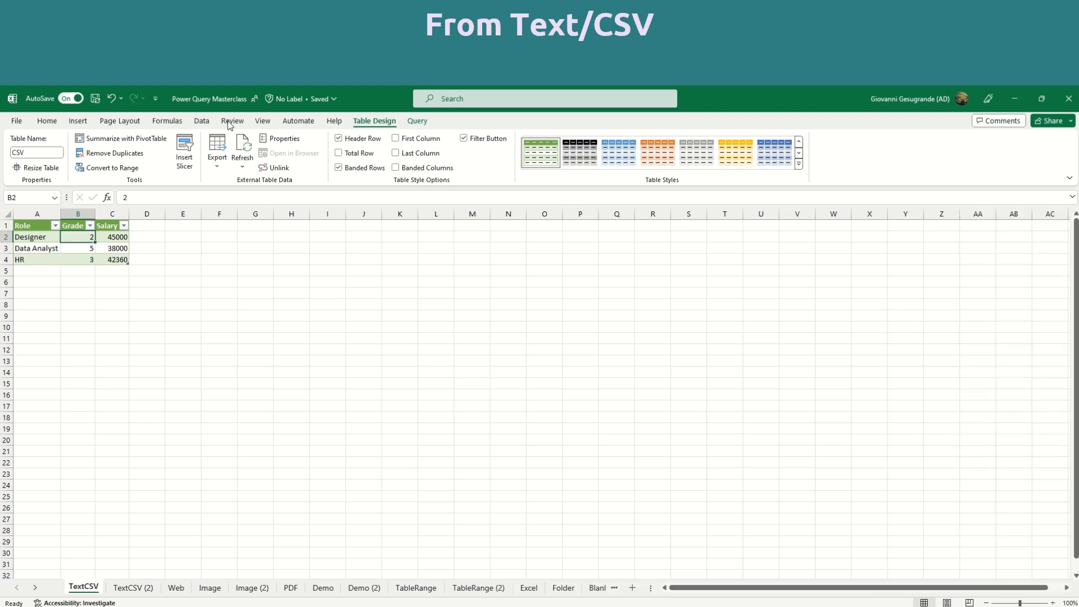
pyautogui.click(202, 121)
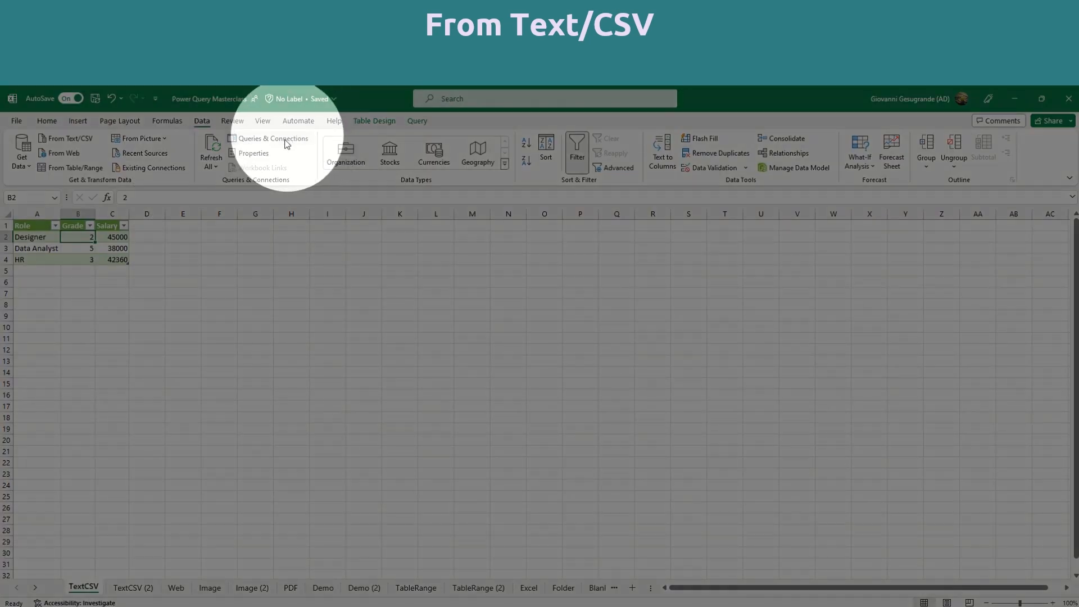
pyautogui.click(272, 138)
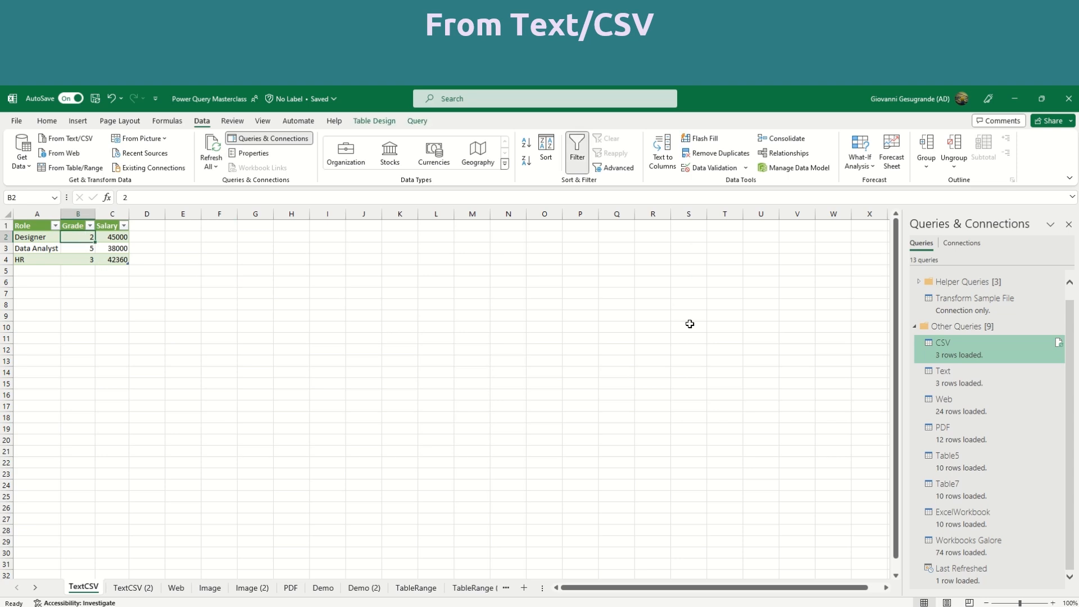
# Step: Open the CSV query in a maximized Power Query Editor and view the data types available for the Role column
pyautogui.doubleClick(984, 359)
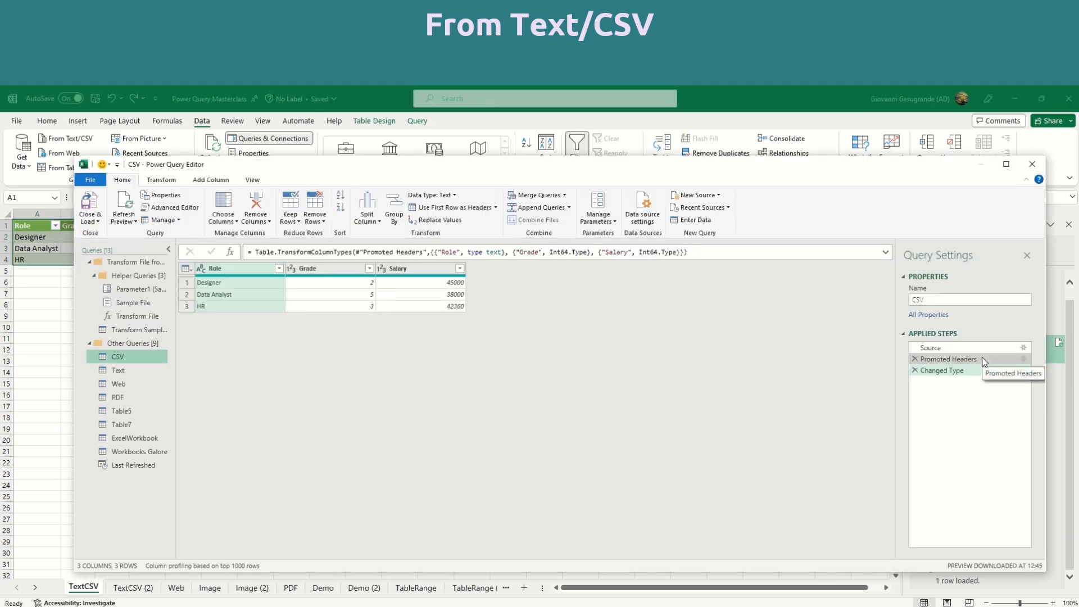
pyautogui.click(1006, 164)
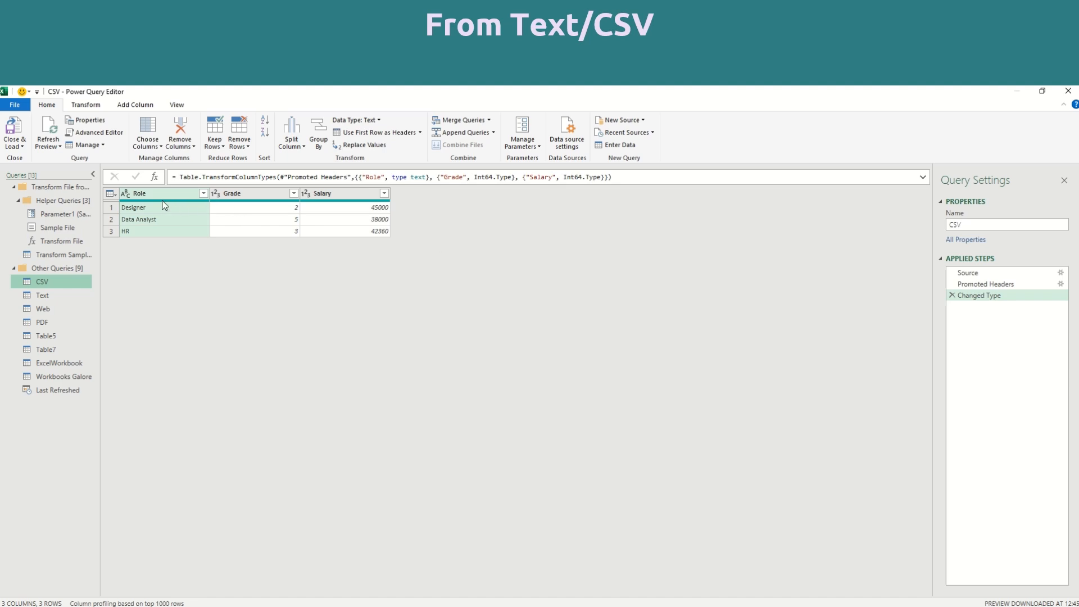
pyautogui.moveTo(166, 201)
pyautogui.click(129, 197)
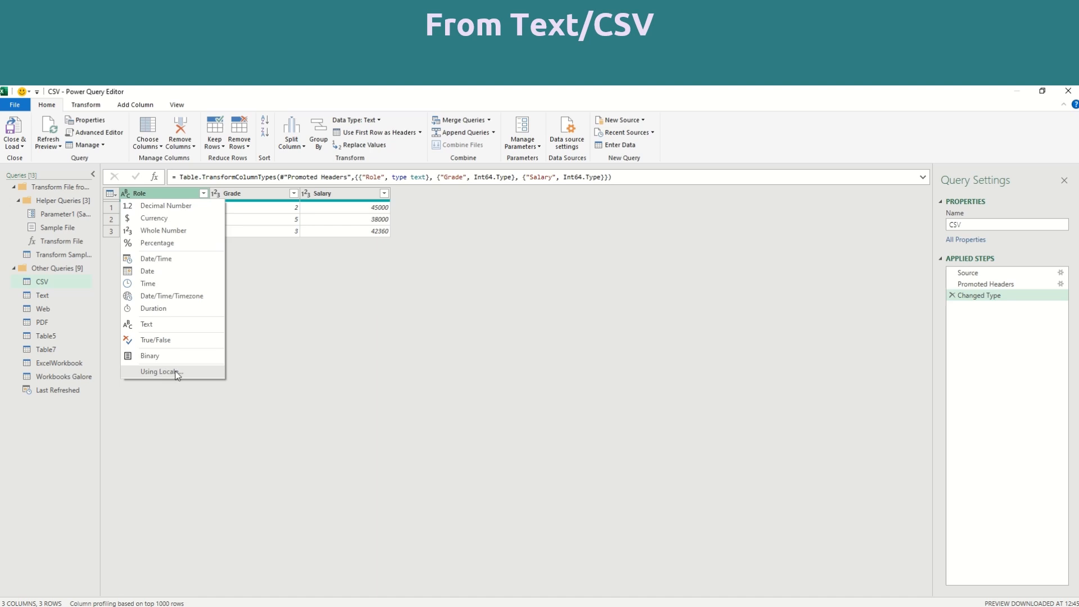
pyautogui.click(261, 339)
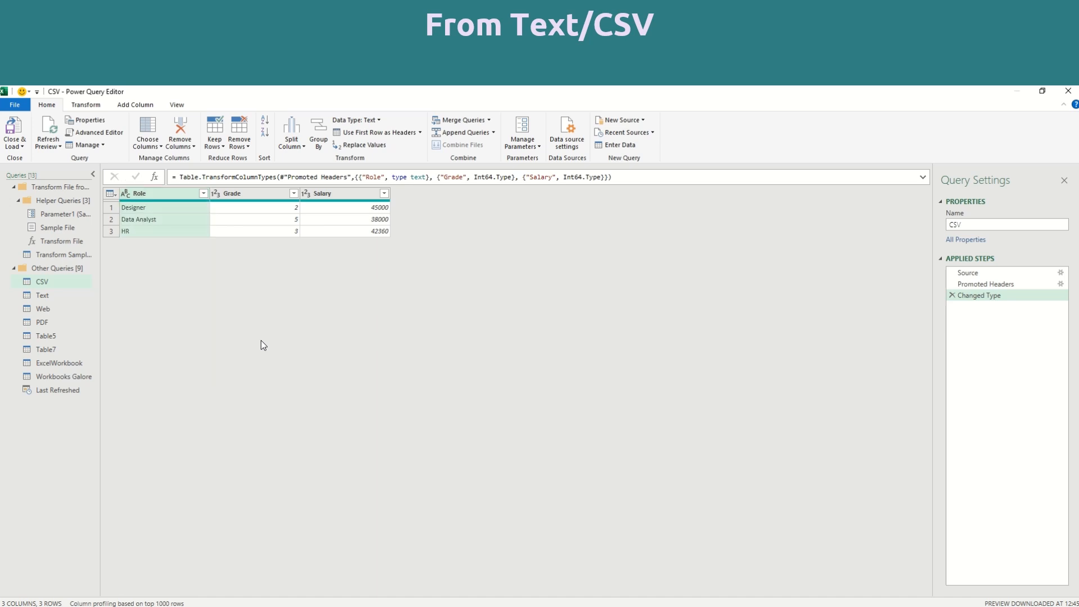
# Step: Change the Salary column's data type to Currency as a new step and compare it with the previous Changed Type step
pyautogui.click(306, 194)
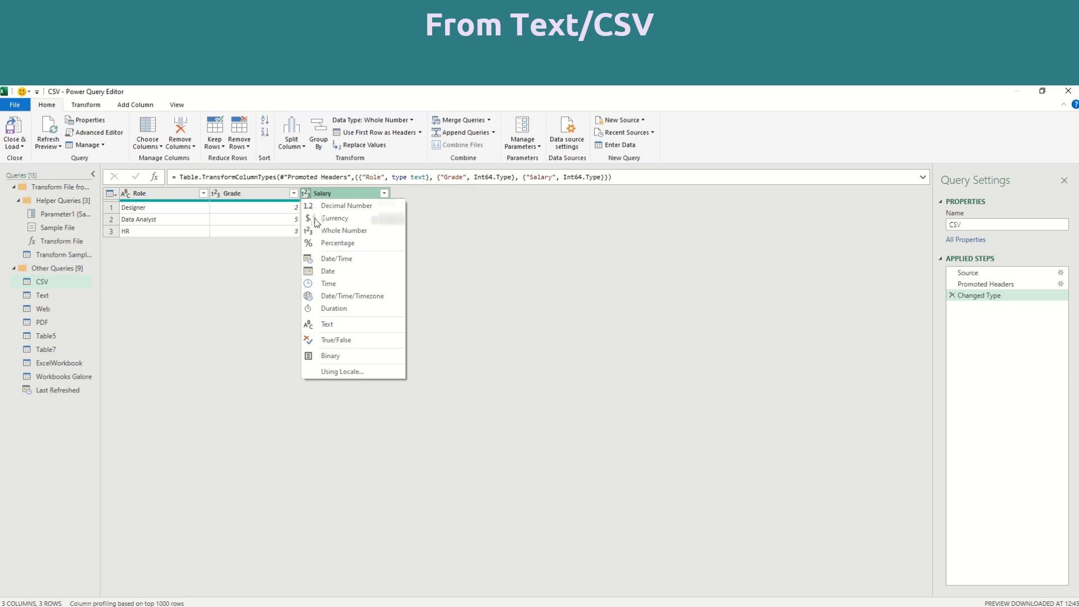
pyautogui.click(317, 222)
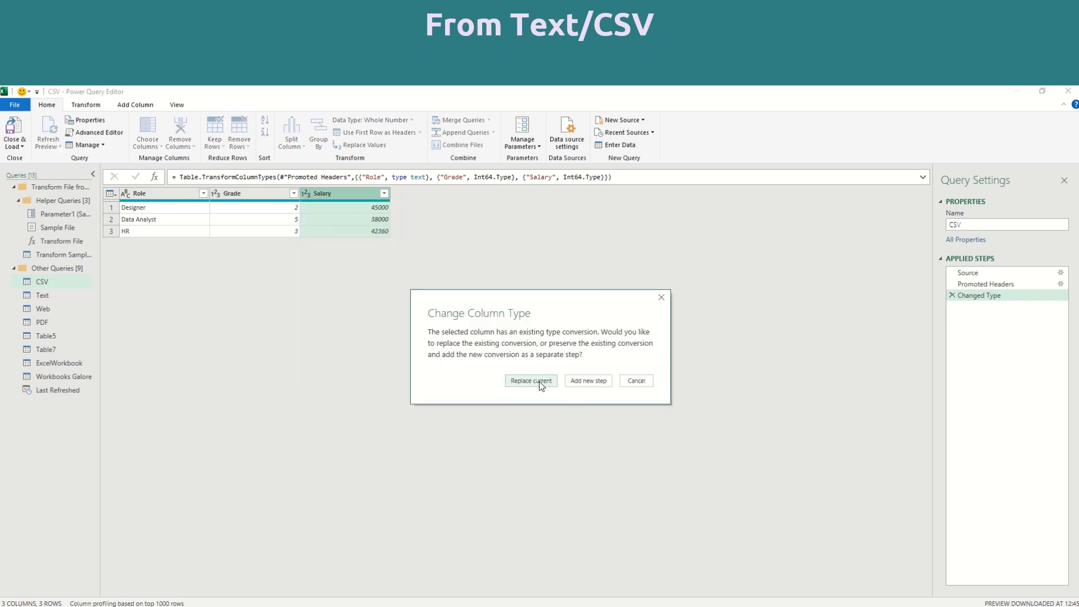
pyautogui.click(593, 387)
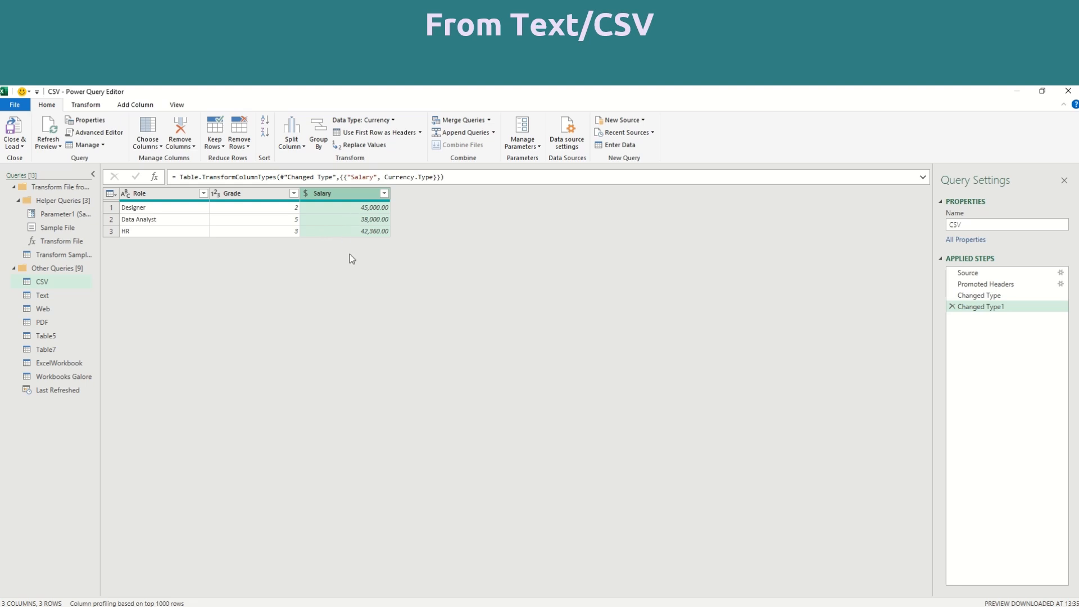
pyautogui.click(1008, 297)
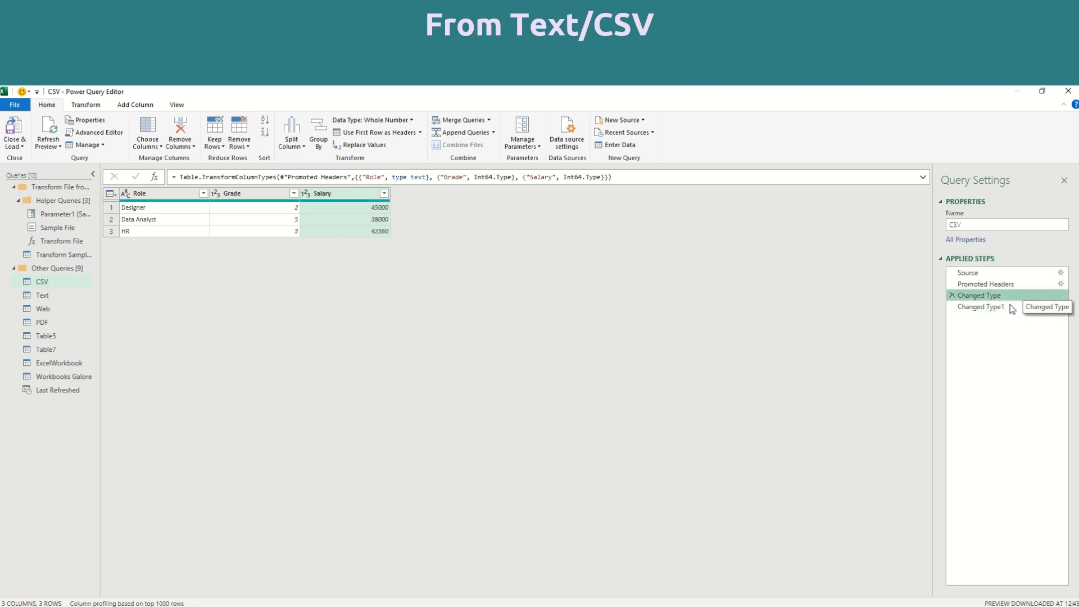
pyautogui.click(1012, 306)
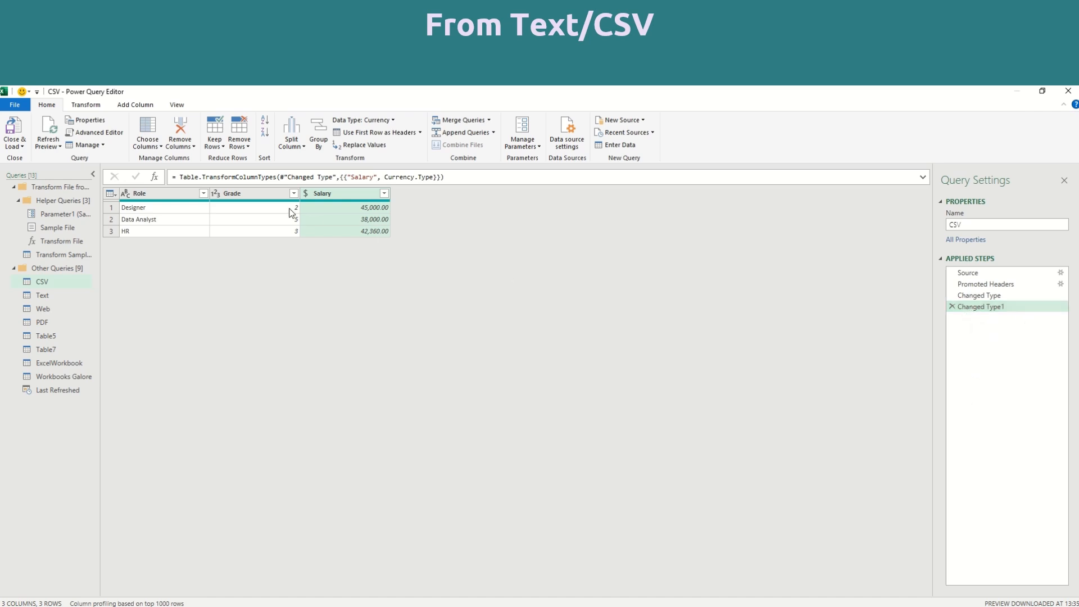
# Step: Change the Grade column's data type to Text, and try removing the column before discarding that removal
pyautogui.click(215, 194)
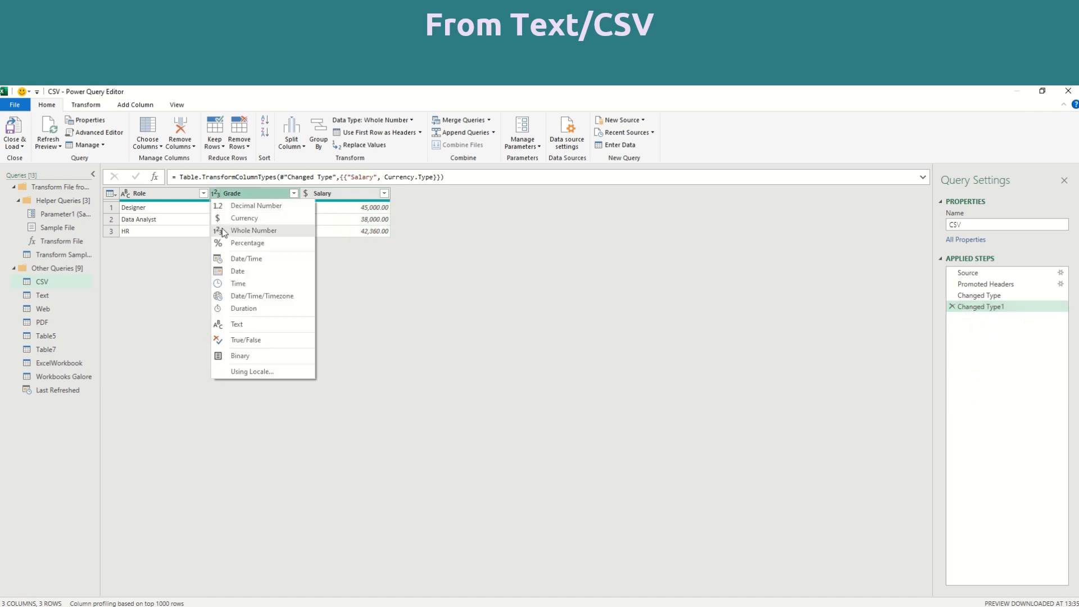
pyautogui.click(236, 325)
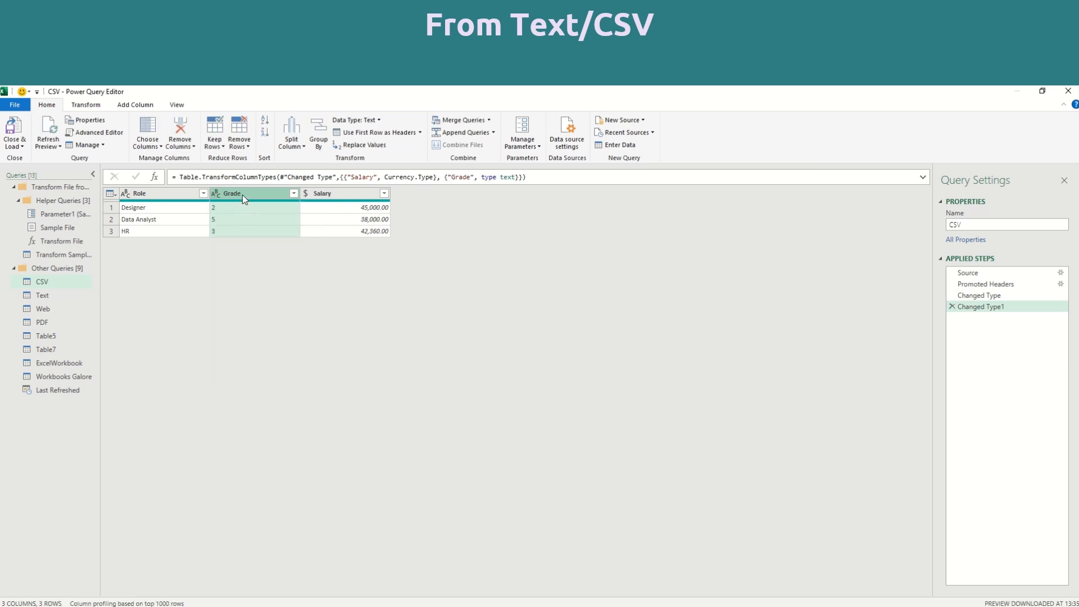
pyautogui.press('Delete')
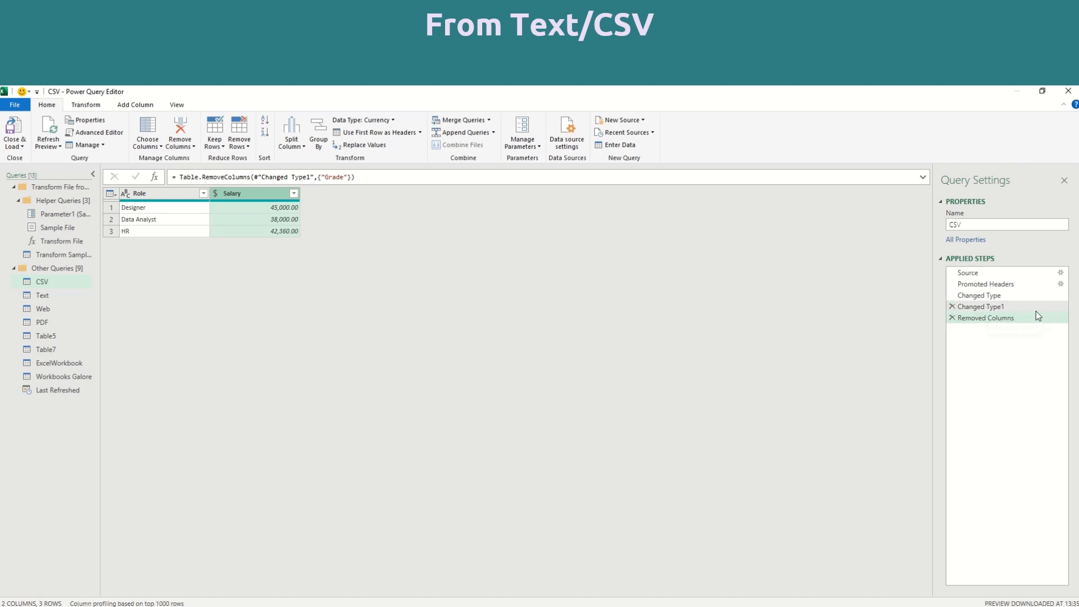
pyautogui.click(951, 318)
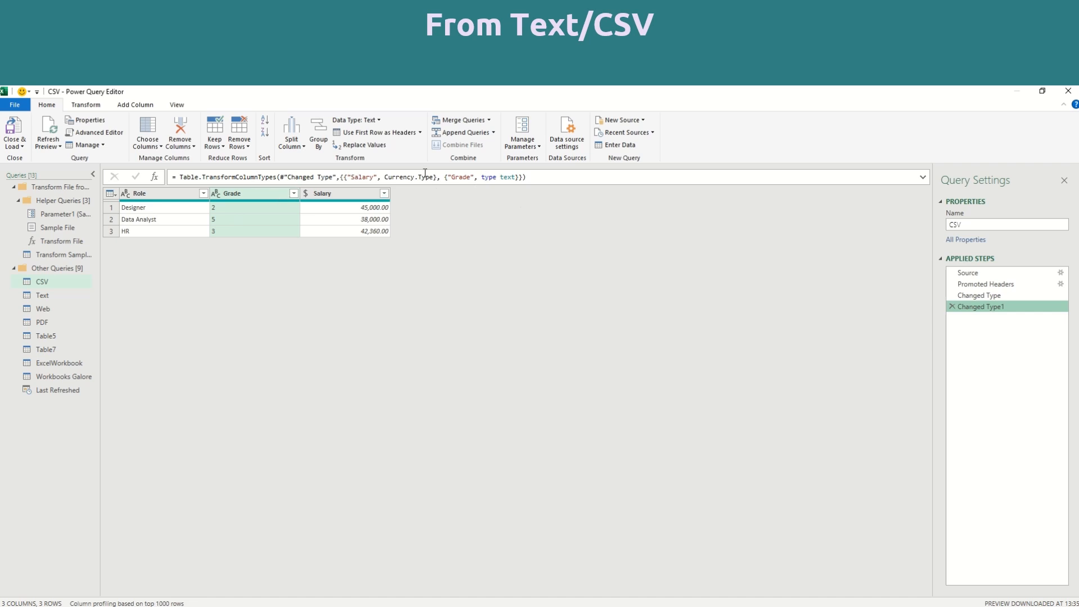
# Step: Delete the Grade text conversion from the Changed Type1 formula, keeping only {"Salary", Currency.Type}
pyautogui.moveTo(343, 177); pyautogui.dragTo(437, 177)
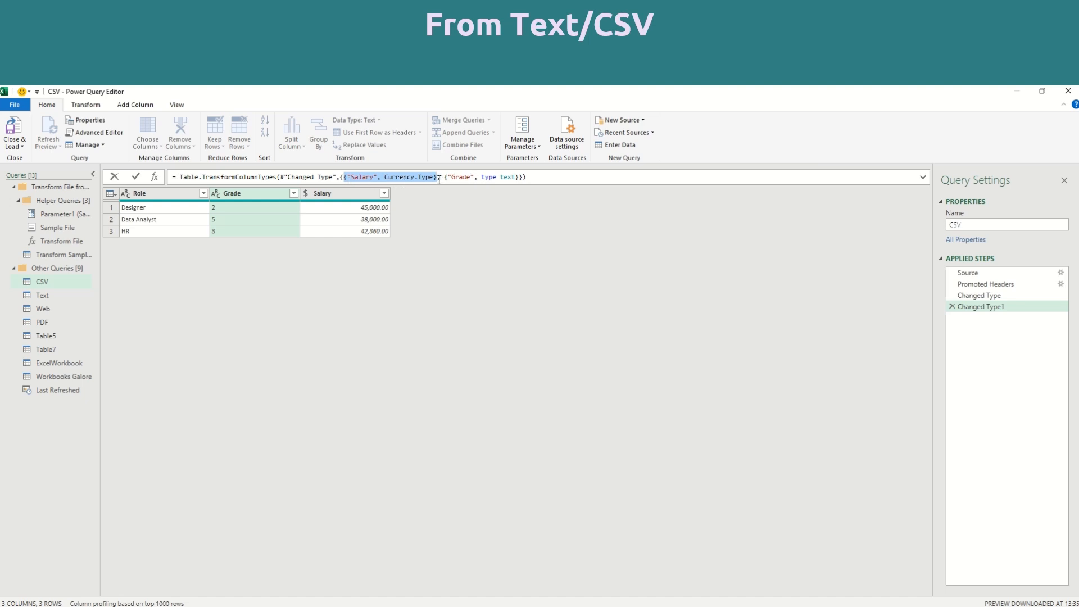
pyautogui.moveTo(439, 178); pyautogui.dragTo(521, 181)
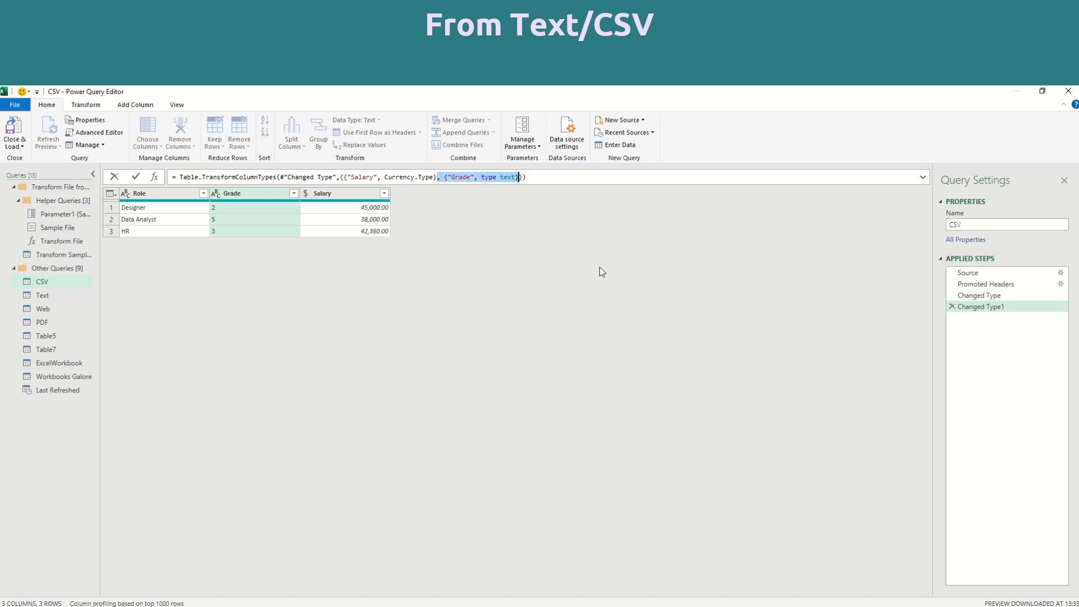
pyautogui.press('Delete')
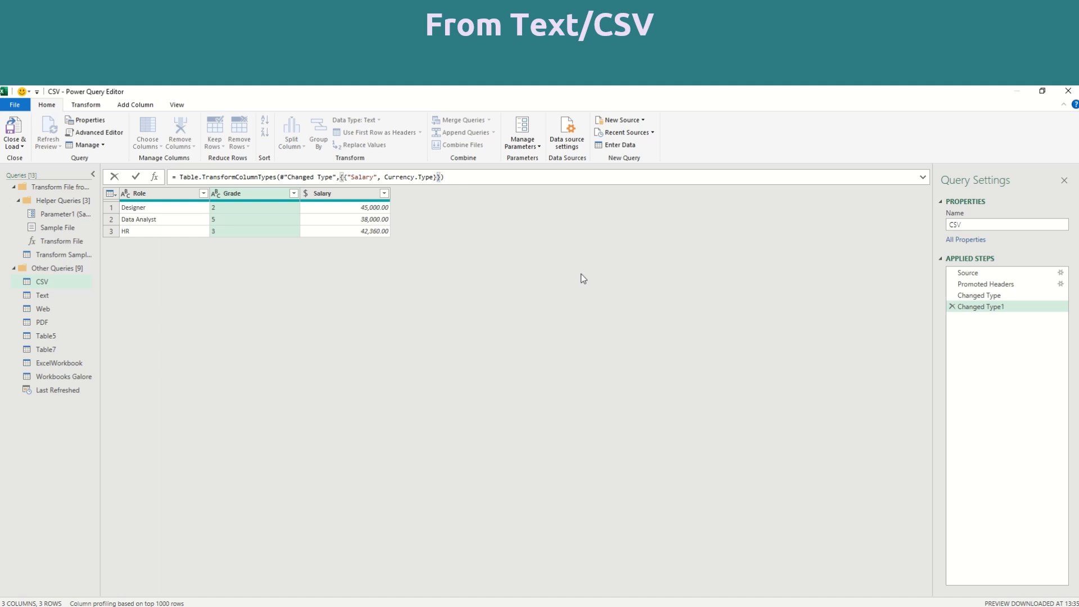
pyautogui.press('Return')
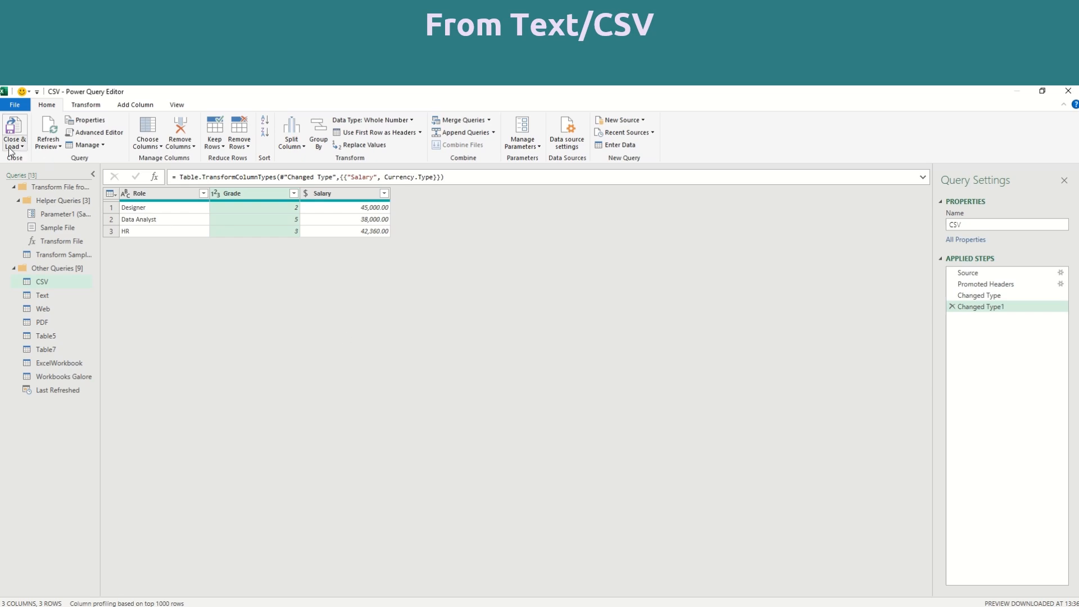
# Step: Close and load the CSV query, and open the Text query of the TextCSV (2) sheet for editing
pyautogui.click(14, 125)
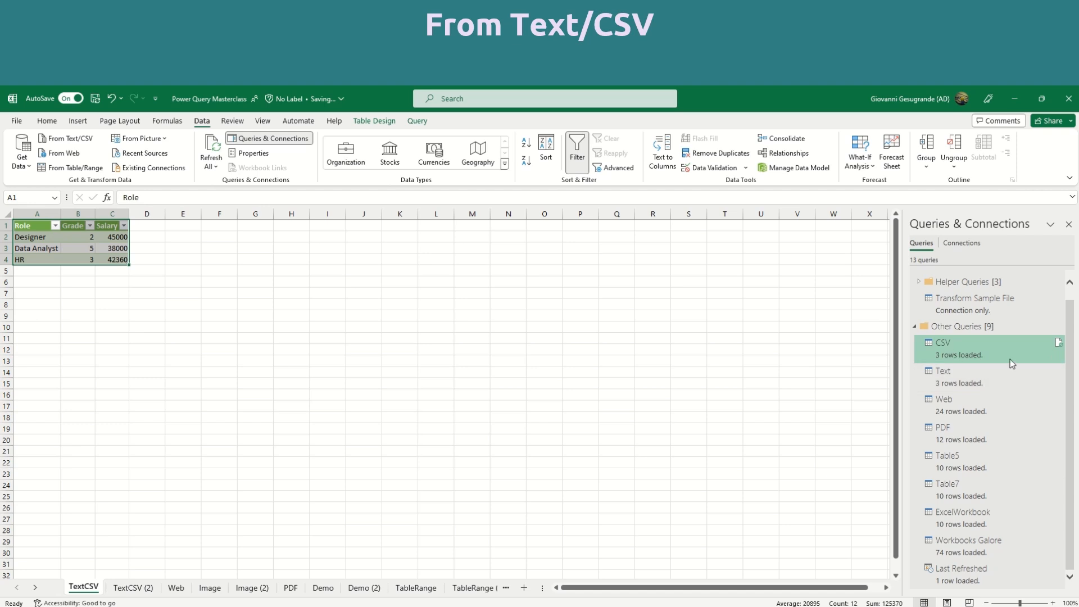
pyautogui.moveTo(990, 360)
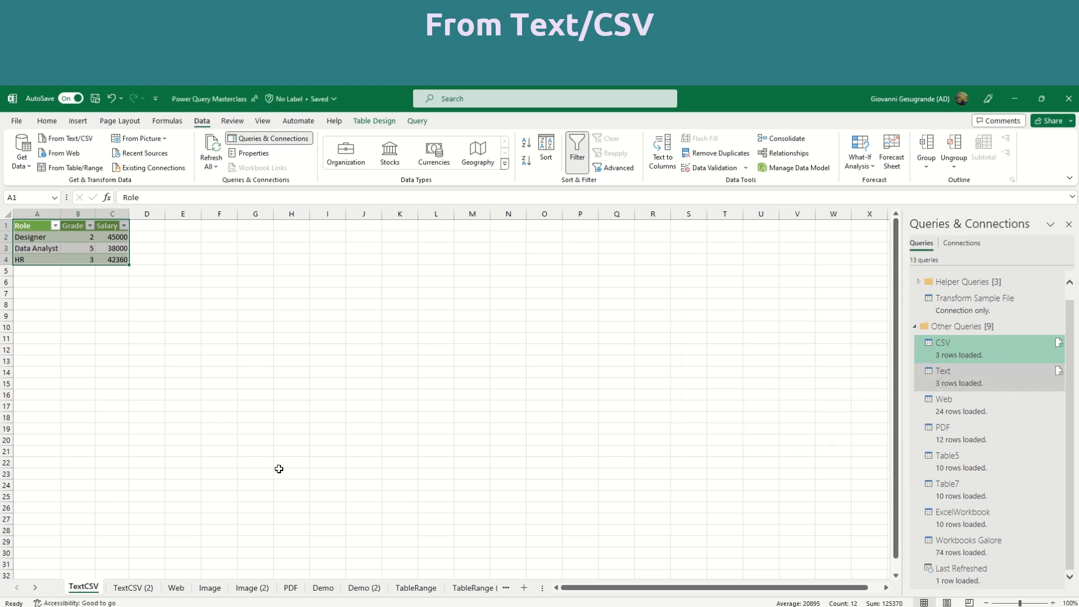
pyautogui.click(127, 591)
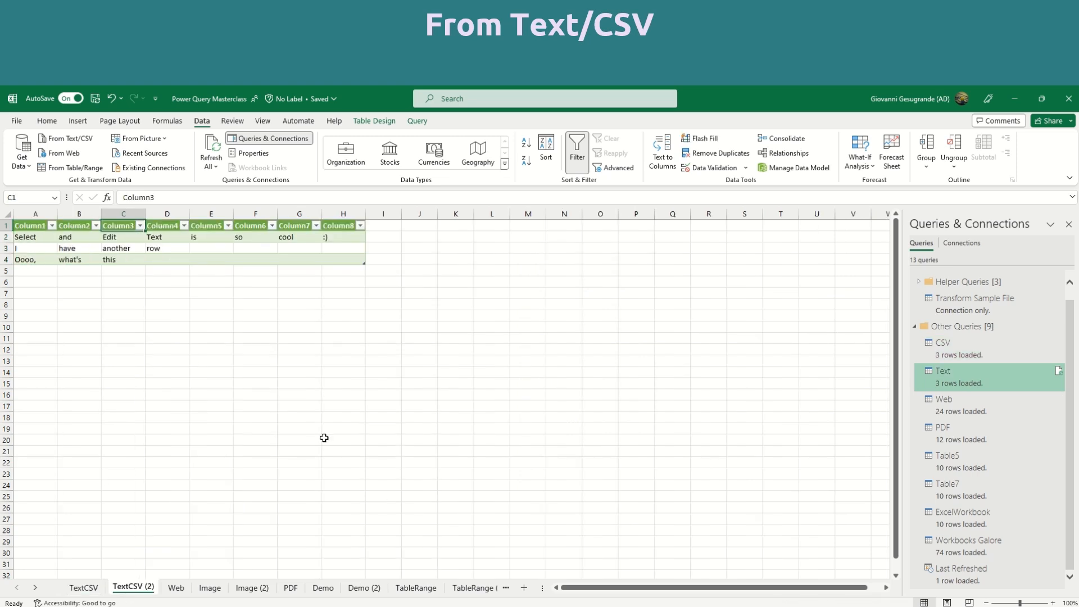
pyautogui.click(980, 384)
pyautogui.doubleClick(980, 384)
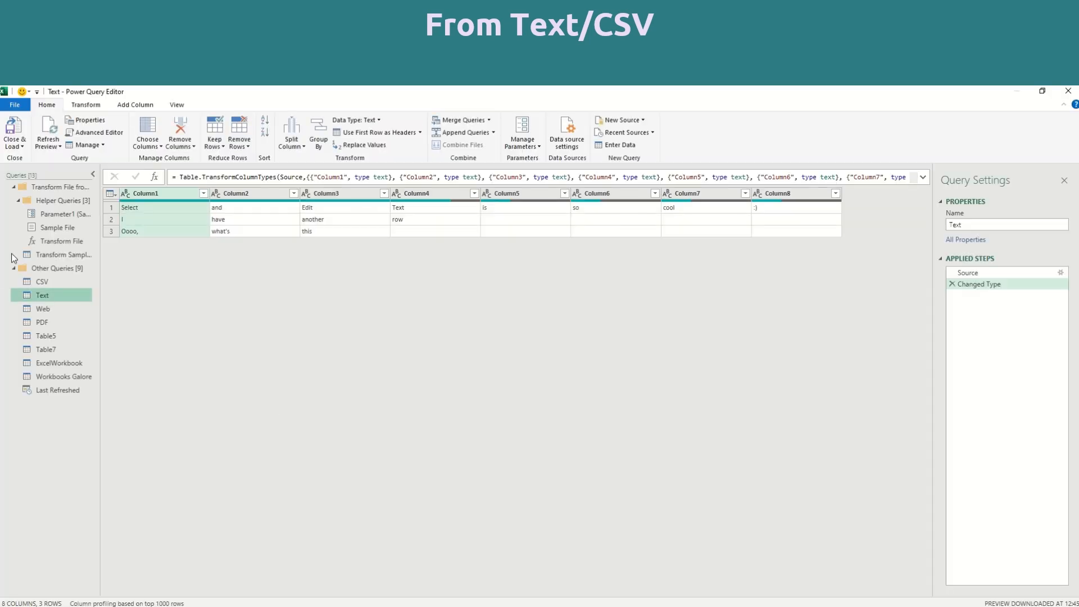
# Step: Preview the Web and PDF queries, returning to the Text query each time
pyautogui.click(43, 311)
pyautogui.click(45, 296)
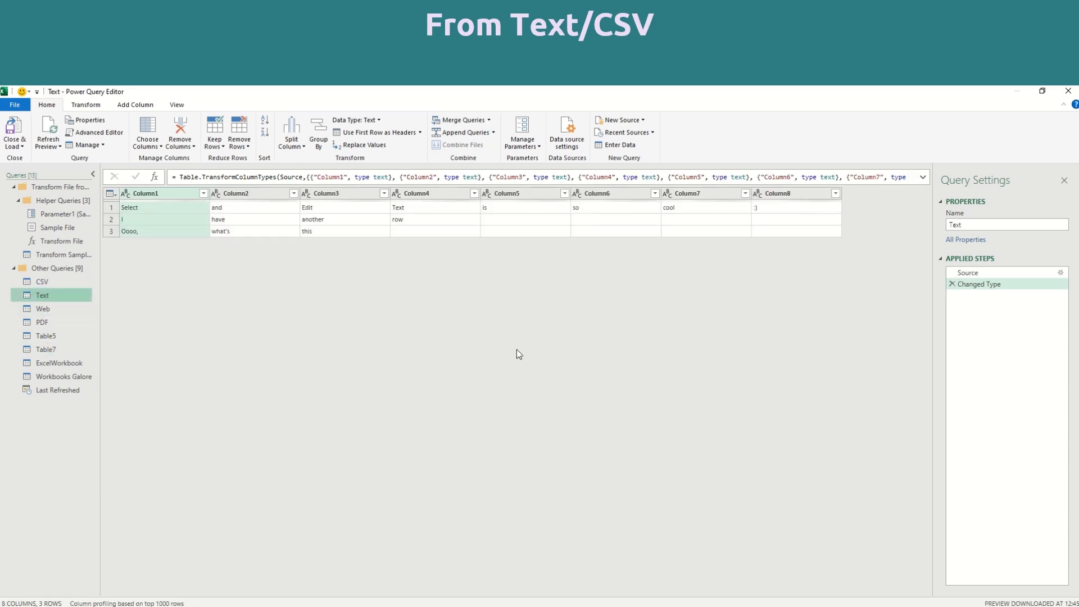
pyautogui.click(73, 323)
pyautogui.click(56, 297)
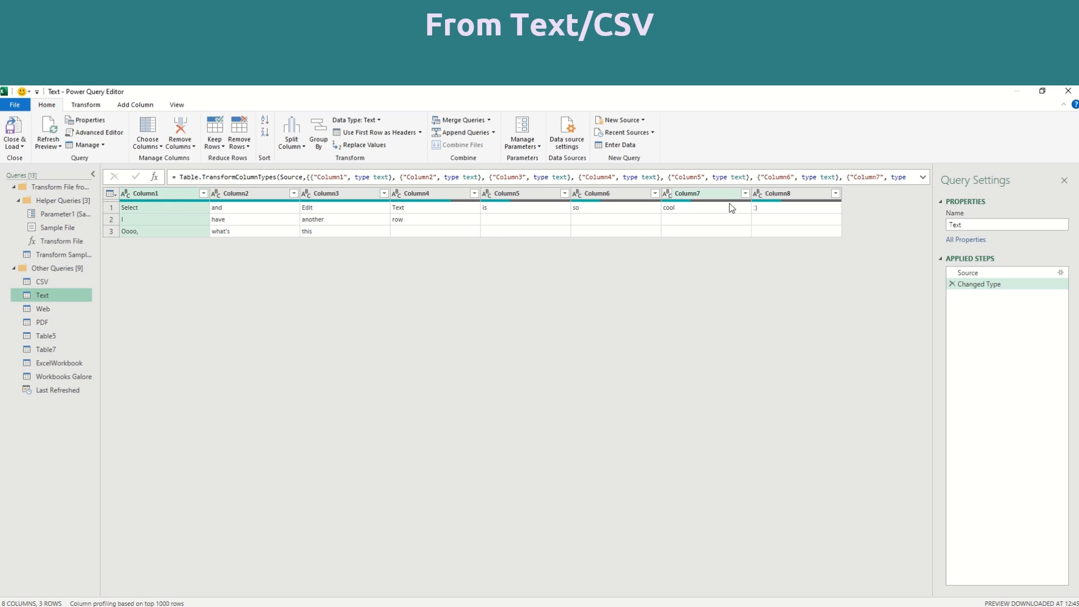
# Step: Rename Column1 of the Text query to Start
pyautogui.doubleClick(167, 194)
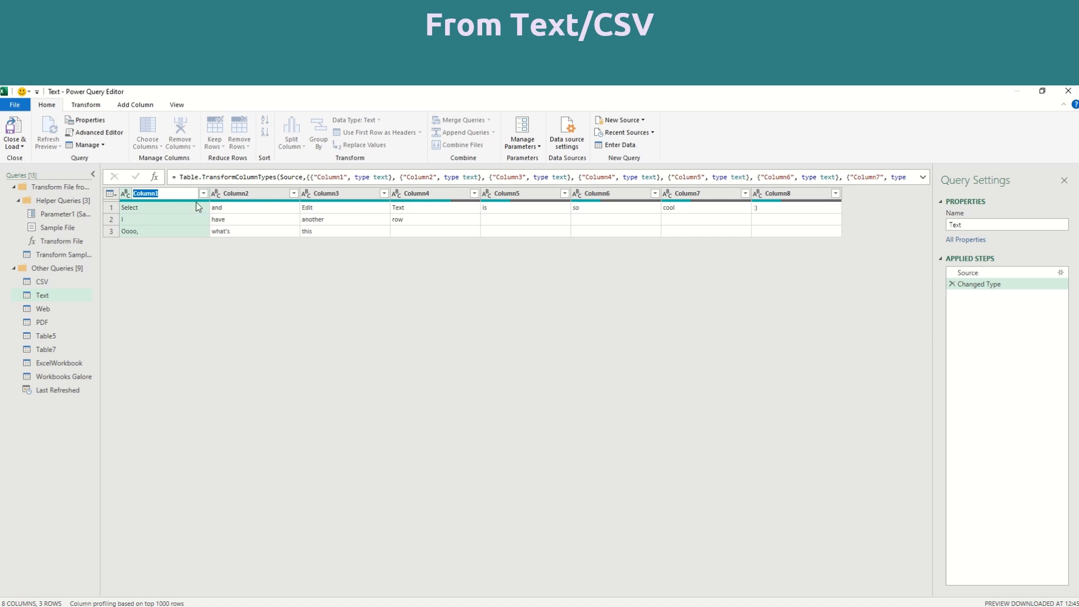
pyautogui.write('Start')
pyautogui.press('Return')
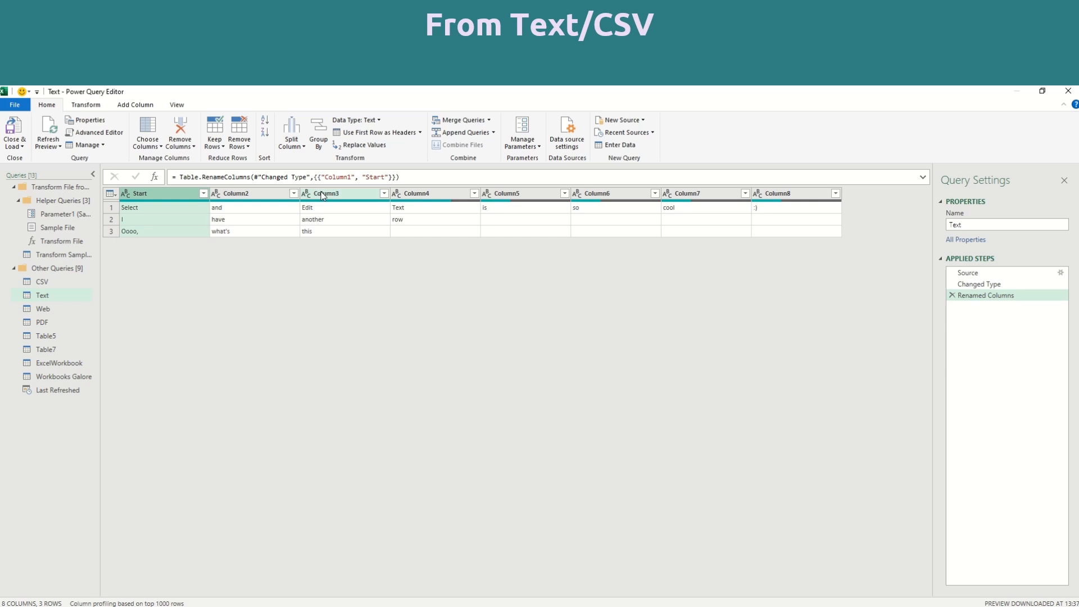
# Step: Rename Column3 of the Text query to End and move it behind Column8 as the last column
pyautogui.doubleClick(340, 195)
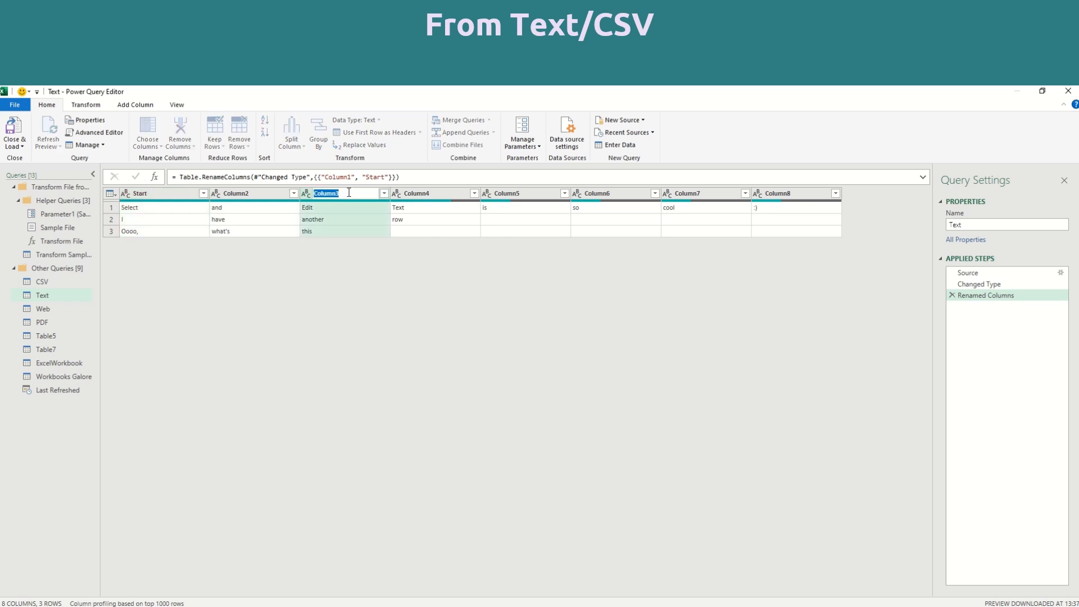
pyautogui.write('End')
pyautogui.press('Return')
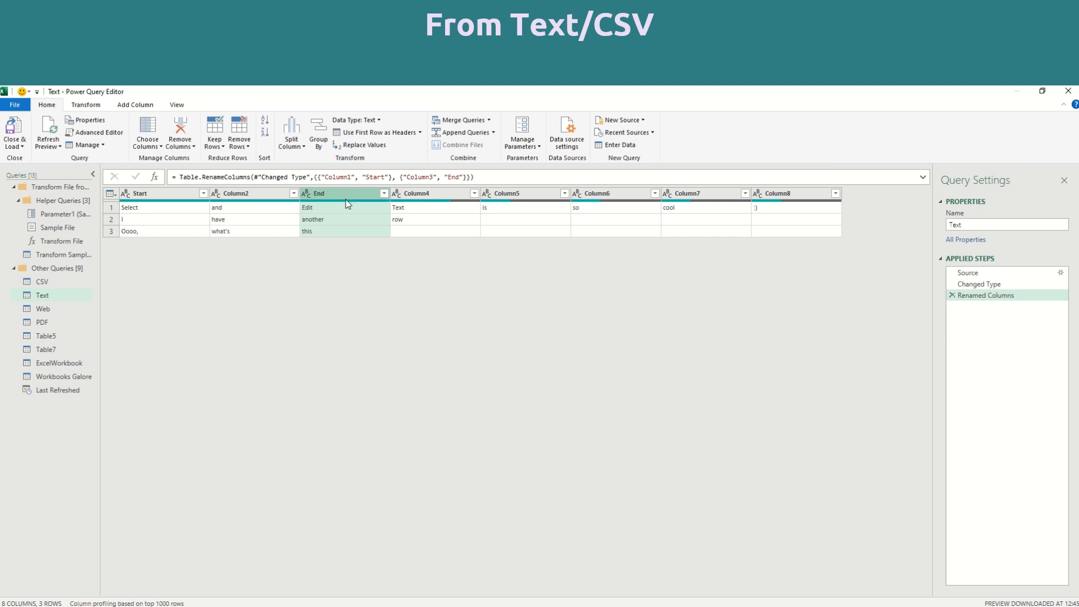
pyautogui.moveTo(349, 193); pyautogui.dragTo(685, 202)
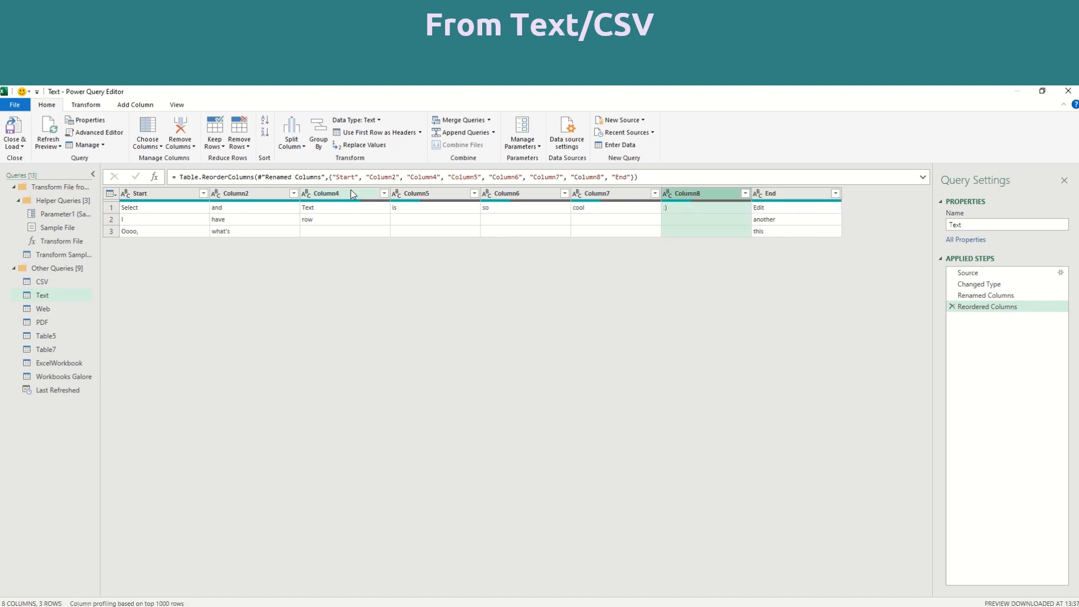
# Step: Try to filter the empty rows out of Column8, and delete that filter step again
pyautogui.click(596, 194)
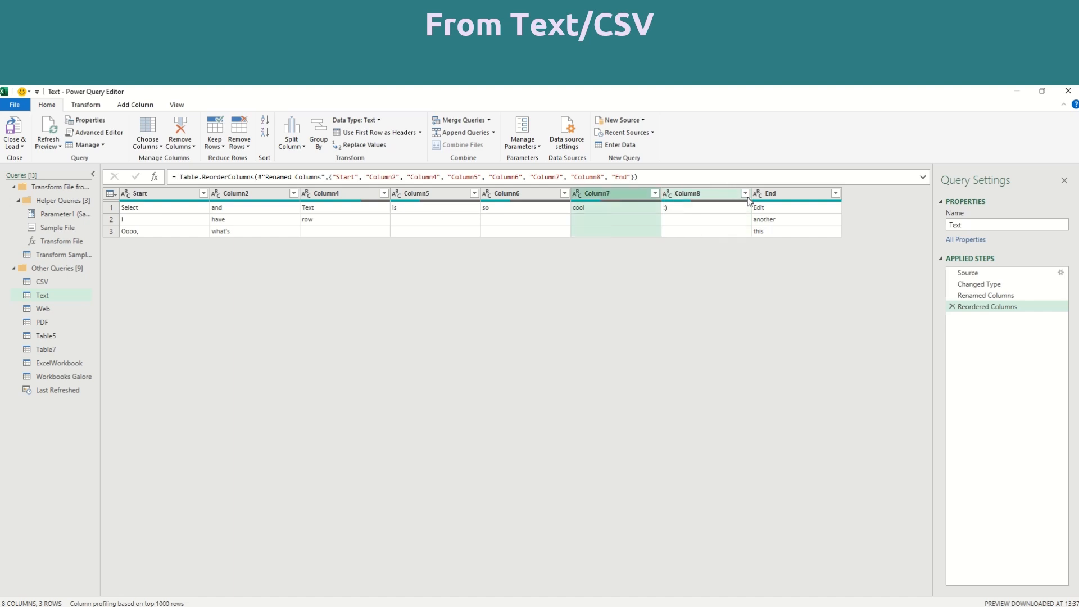
pyautogui.click(745, 194)
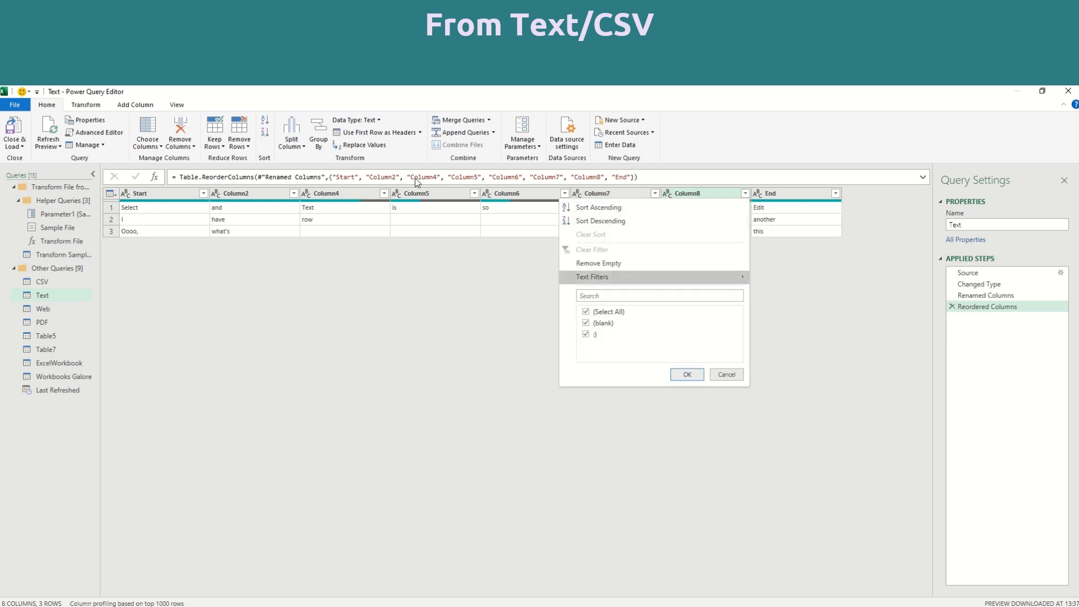
pyautogui.click(588, 325)
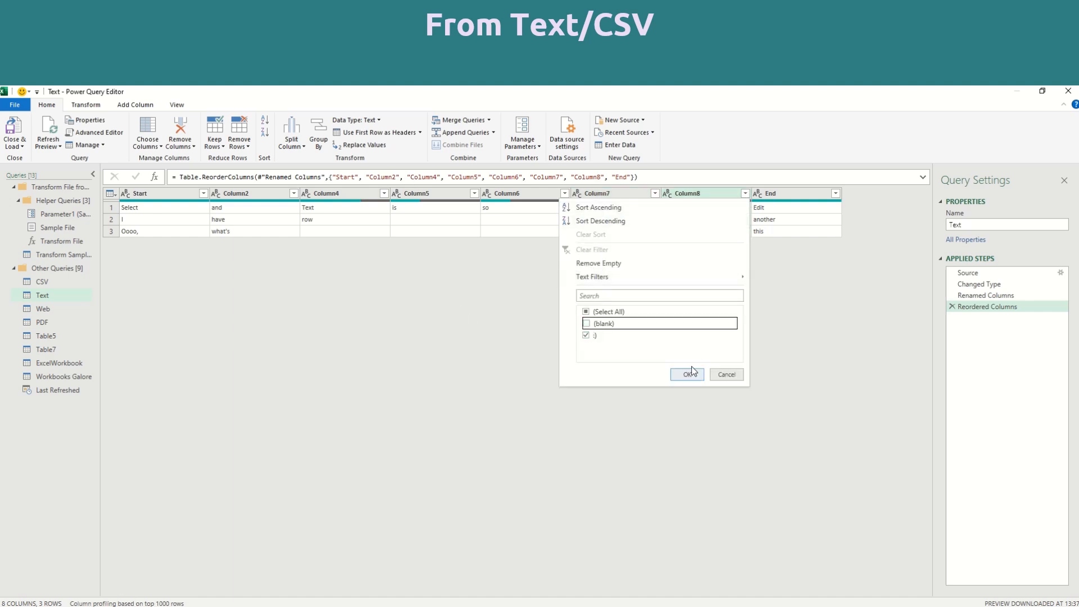
pyautogui.click(615, 266)
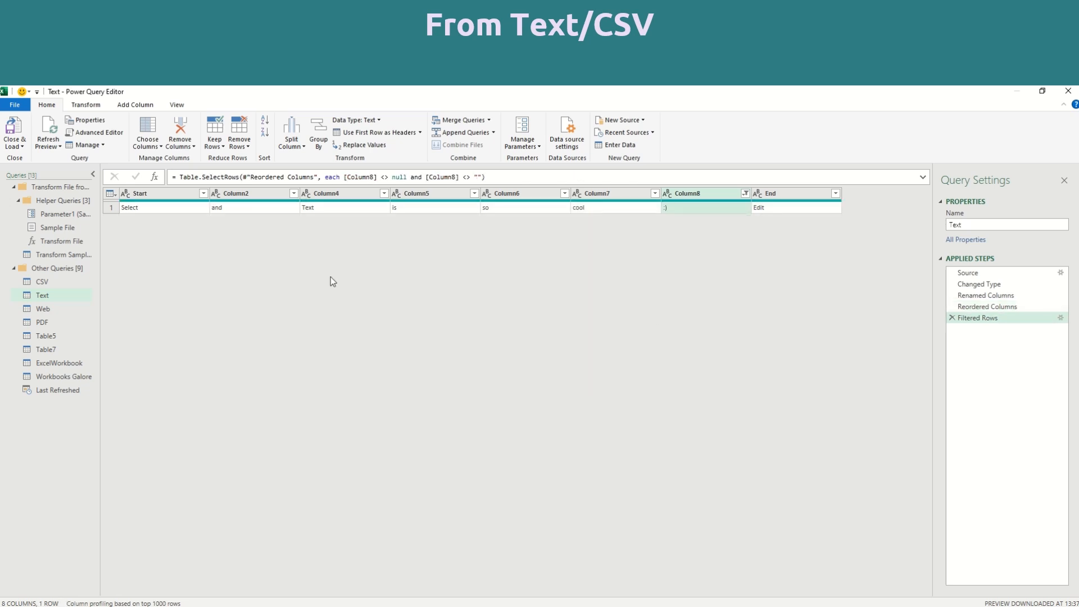
pyautogui.click(745, 194)
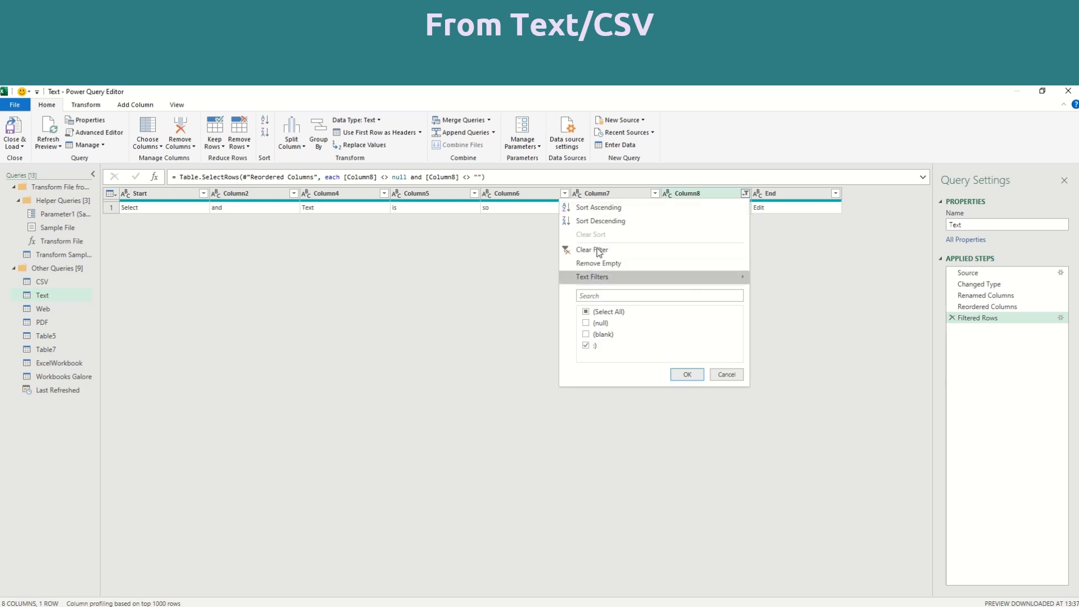
pyautogui.click(978, 328)
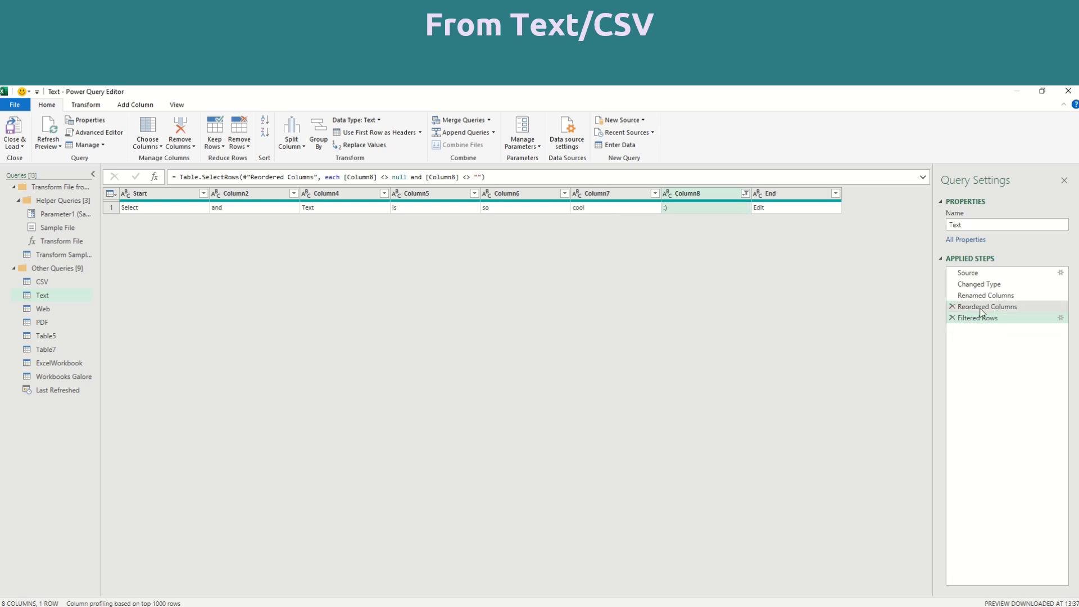
pyautogui.click(953, 319)
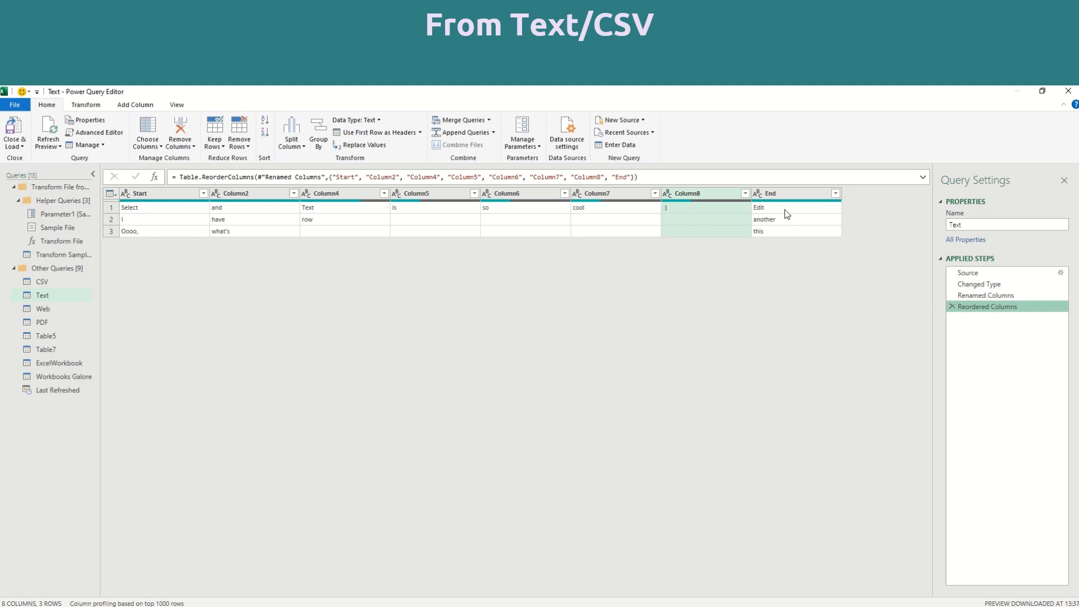
# Step: Switch to File Explorer and open the text document Text From File - V2 from the Documents folder
pyautogui.click(47, 131)
pyautogui.moveTo(123, 604)
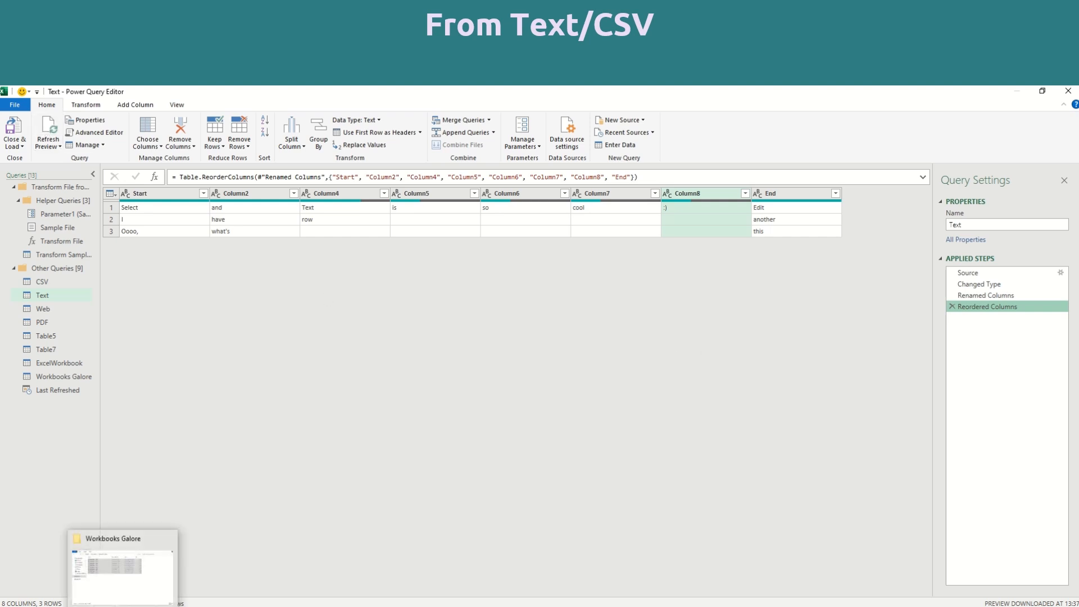
pyautogui.click(124, 567)
pyautogui.click(368, 213)
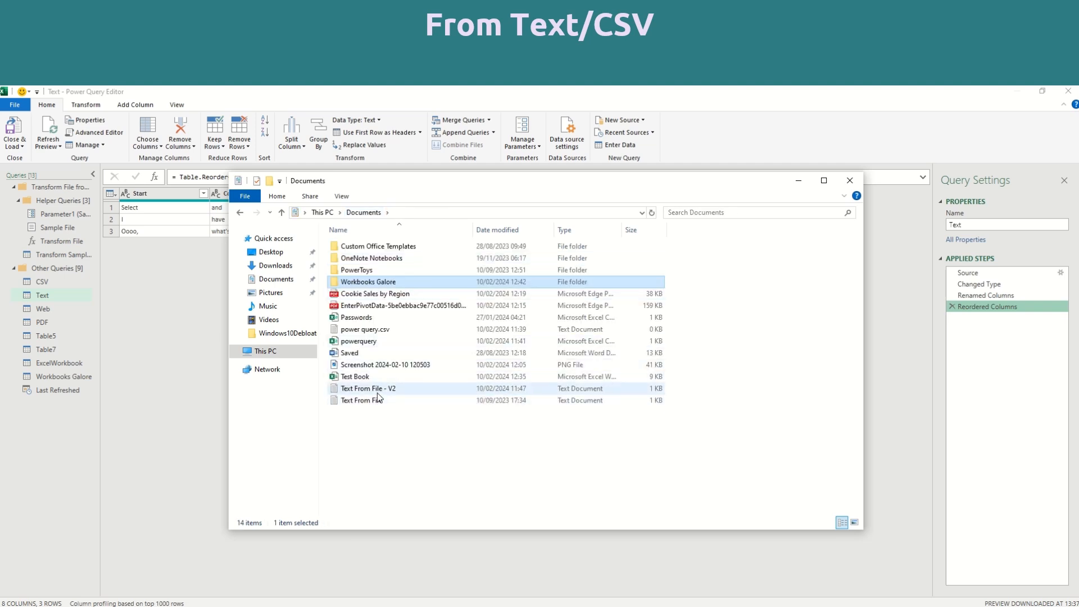
pyautogui.doubleClick(376, 393)
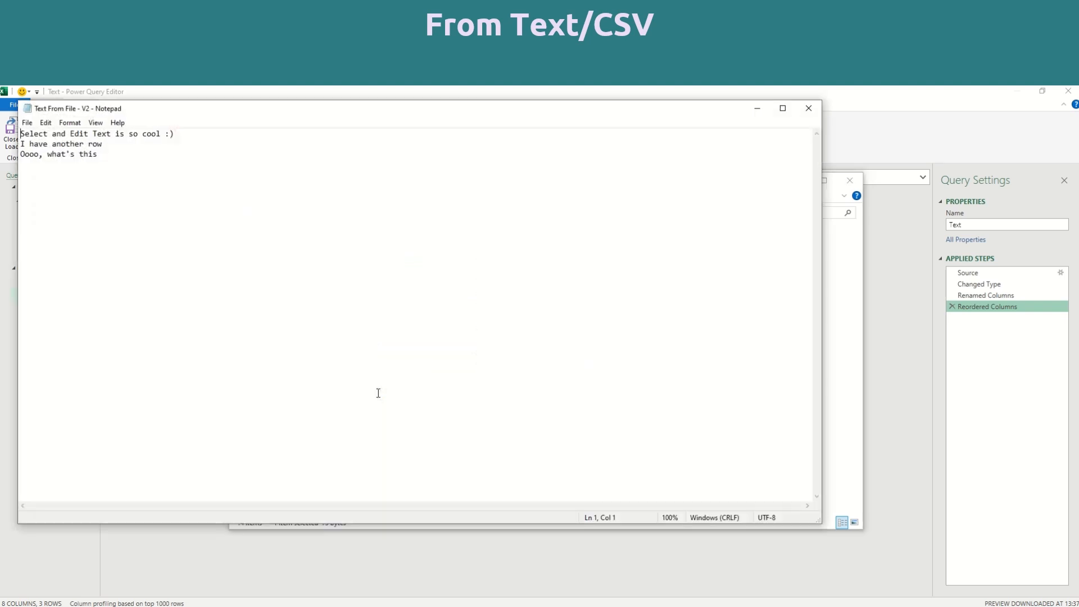
# Step: Append the line "Power Query is soooooo coool" to the text file, save it and close Notepad
pyautogui.moveTo(245, 110); pyautogui.dragTo(502, 173)
pyautogui.click(402, 219)
pyautogui.press('Return')
pyautogui.write('Pow')
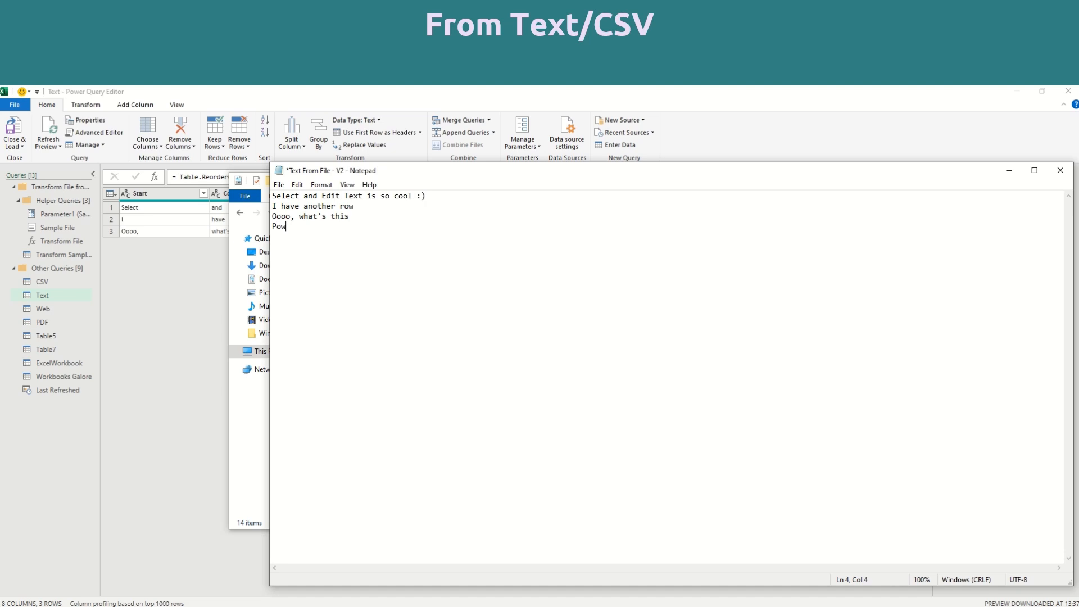
pyautogui.write('er Query is soooooo coool')
pyautogui.hotkey('ctrl', 's')
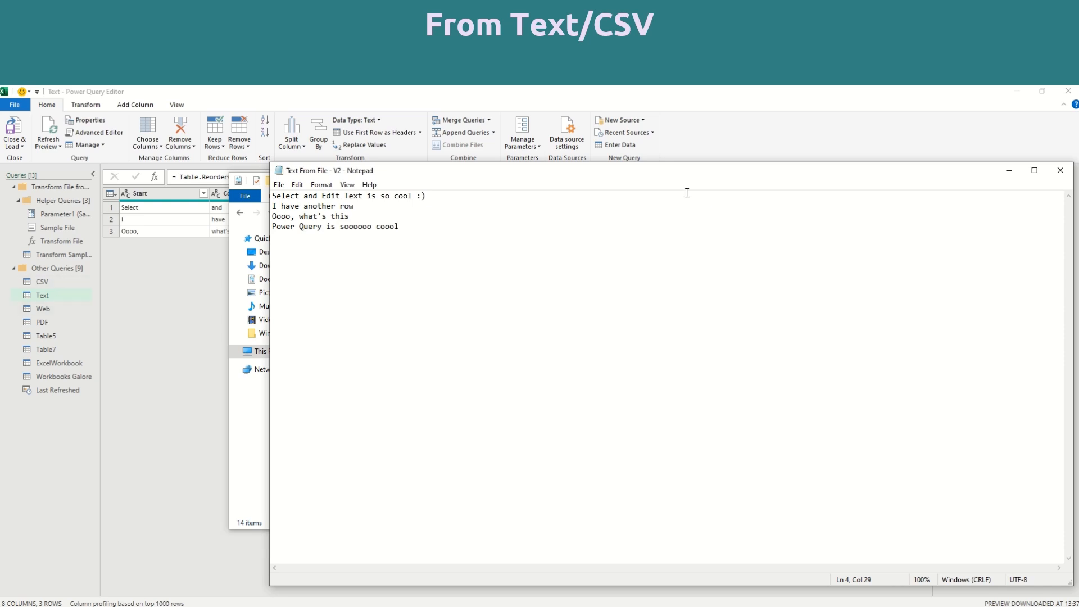
pyautogui.click(1063, 172)
# Step: Return to the Power Query Editor, refresh the Text query's preview and view its Source step
pyautogui.click(197, 311)
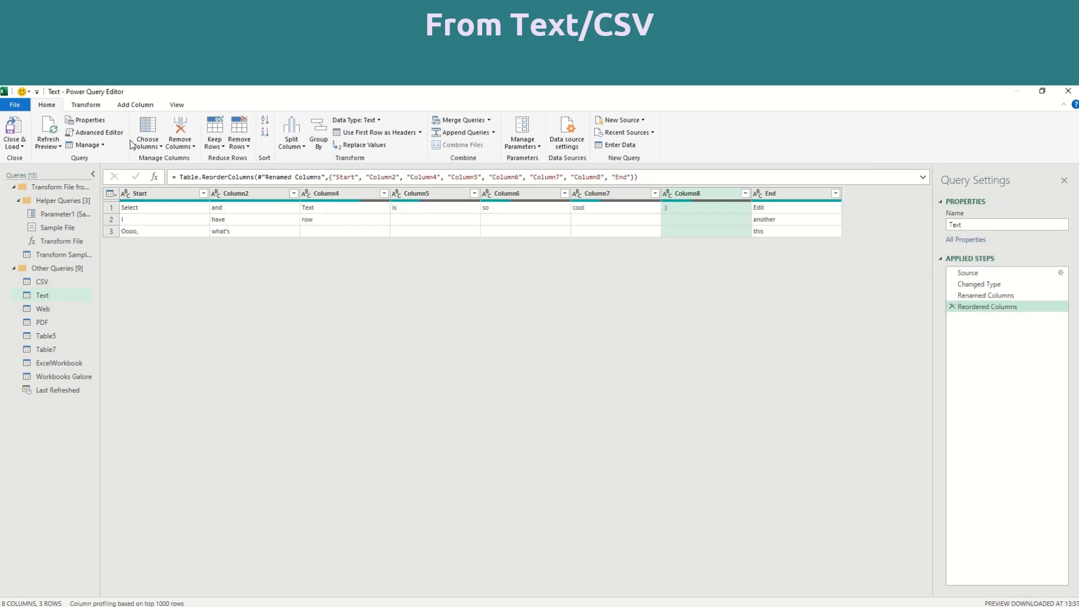
pyautogui.click(48, 125)
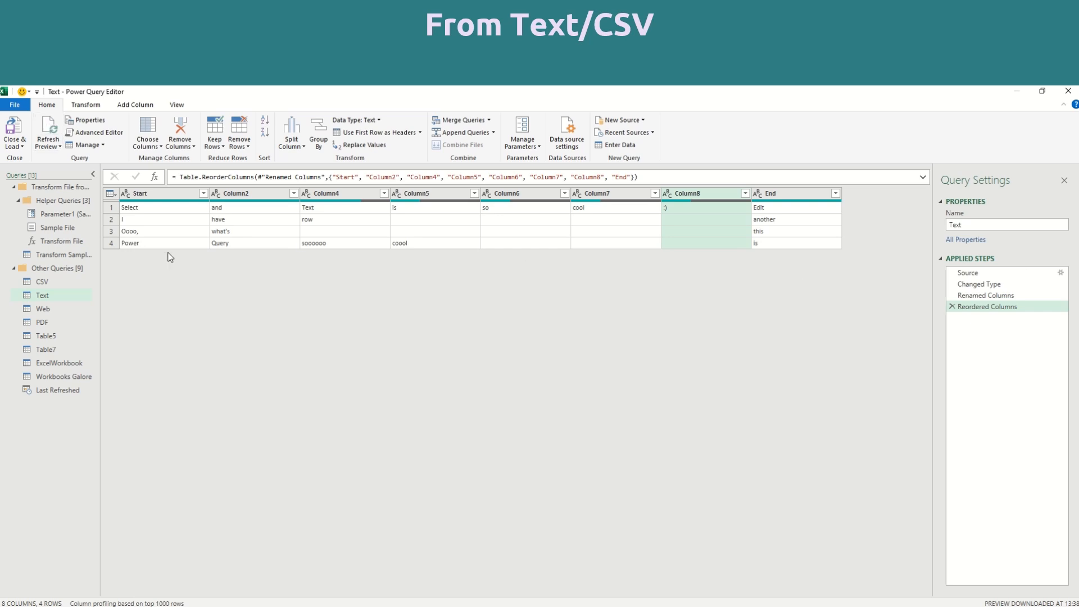
pyautogui.click(1001, 274)
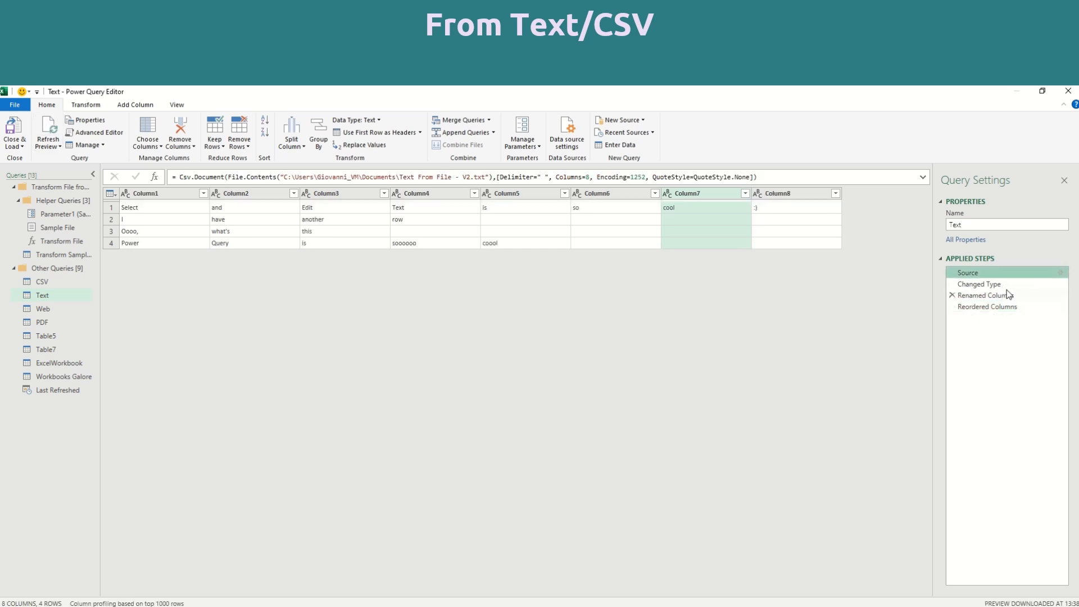
# Step: Close and load the Text query, and open the Web query for editing
pyautogui.click(15, 135)
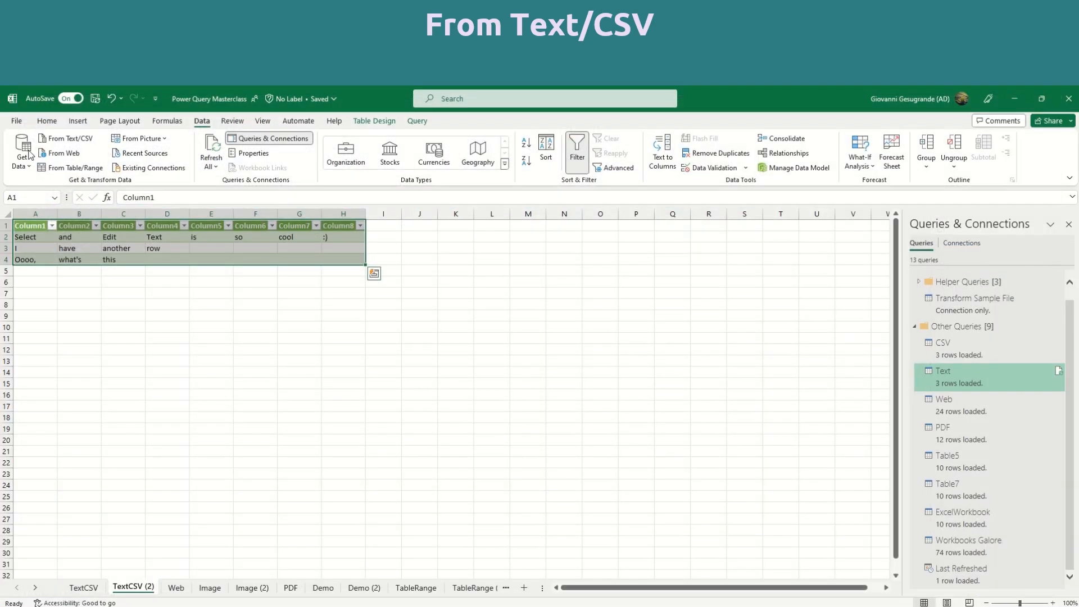
pyautogui.click(17, 121)
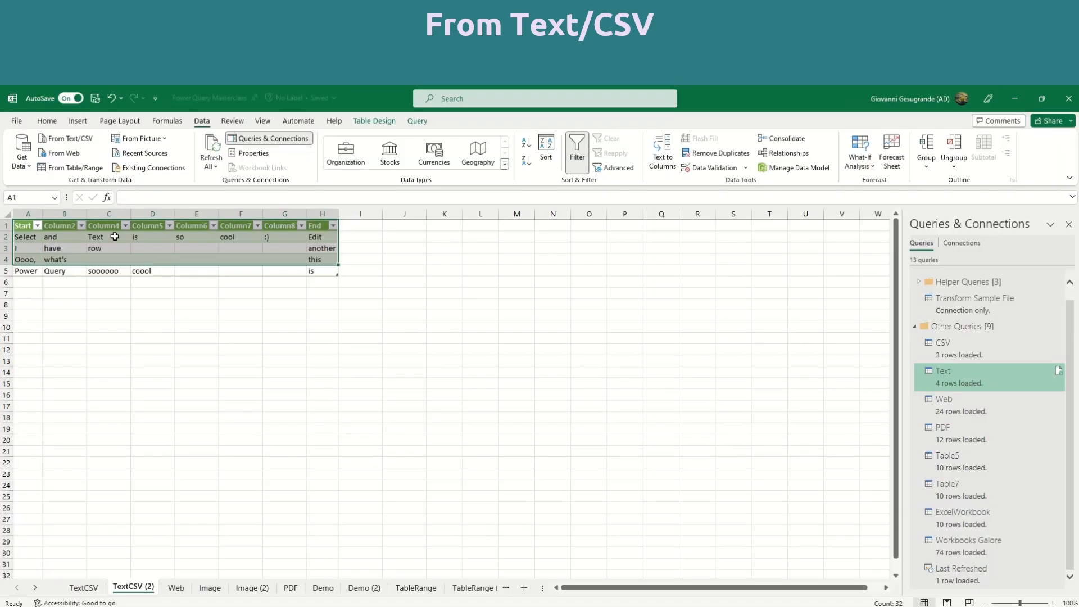
pyautogui.click(57, 270)
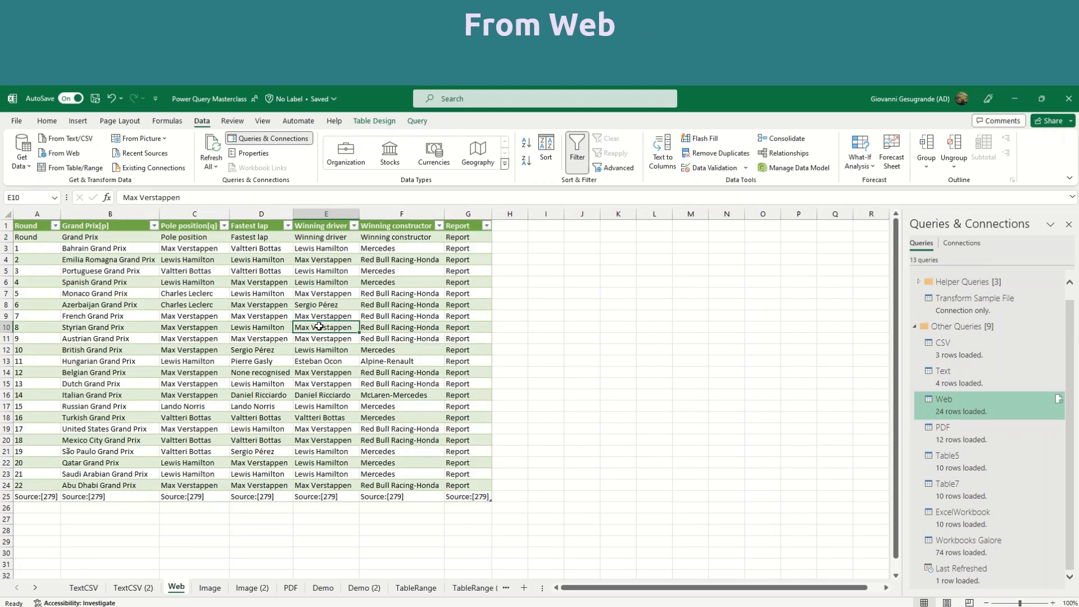
pyautogui.doubleClick(958, 404)
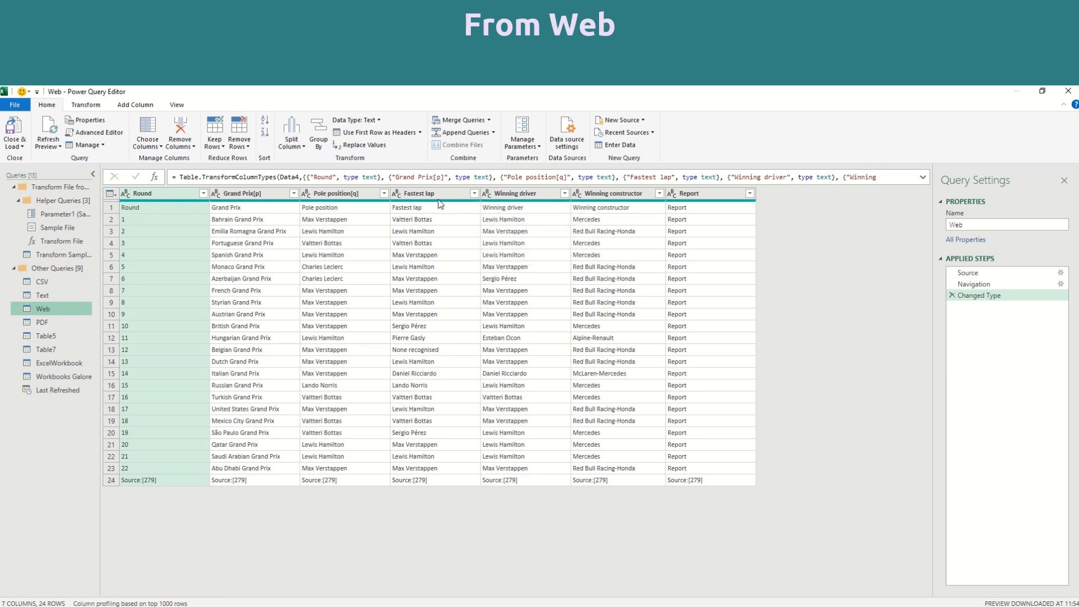
# Step: Try promoting the Web query's first row to headers, and delete the Promoted Headers and Changed Type1 steps
pyautogui.click(392, 136)
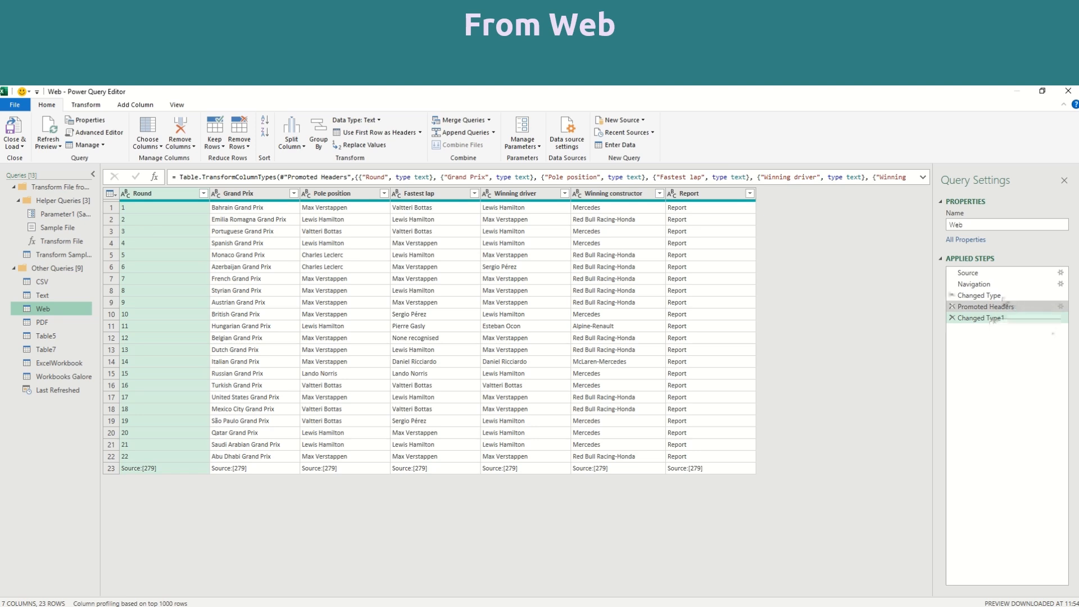
pyautogui.click(996, 293)
pyautogui.click(952, 306)
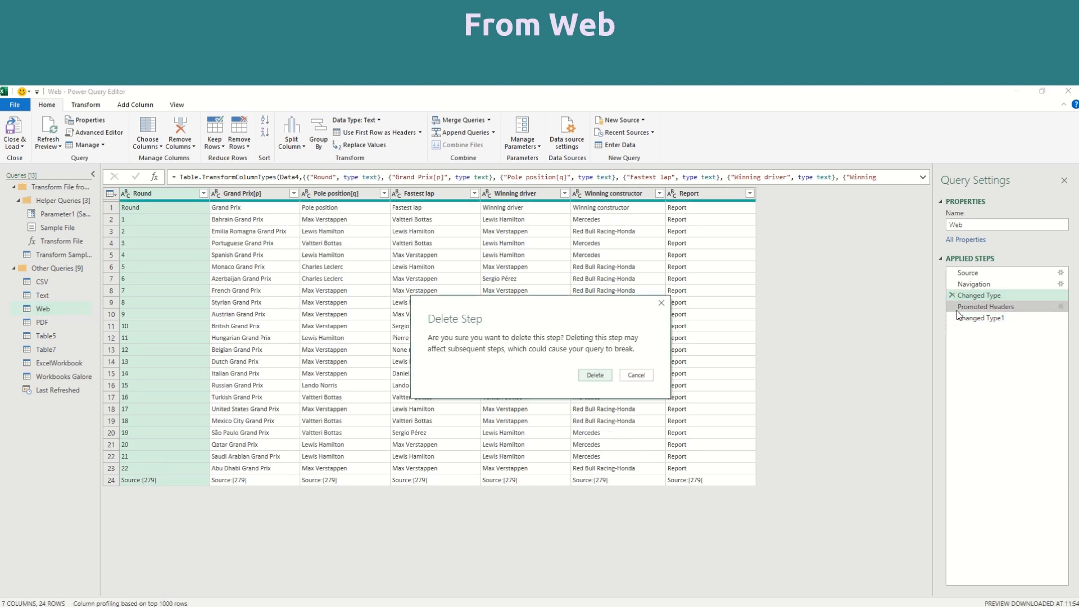
pyautogui.click(585, 376)
pyautogui.click(952, 307)
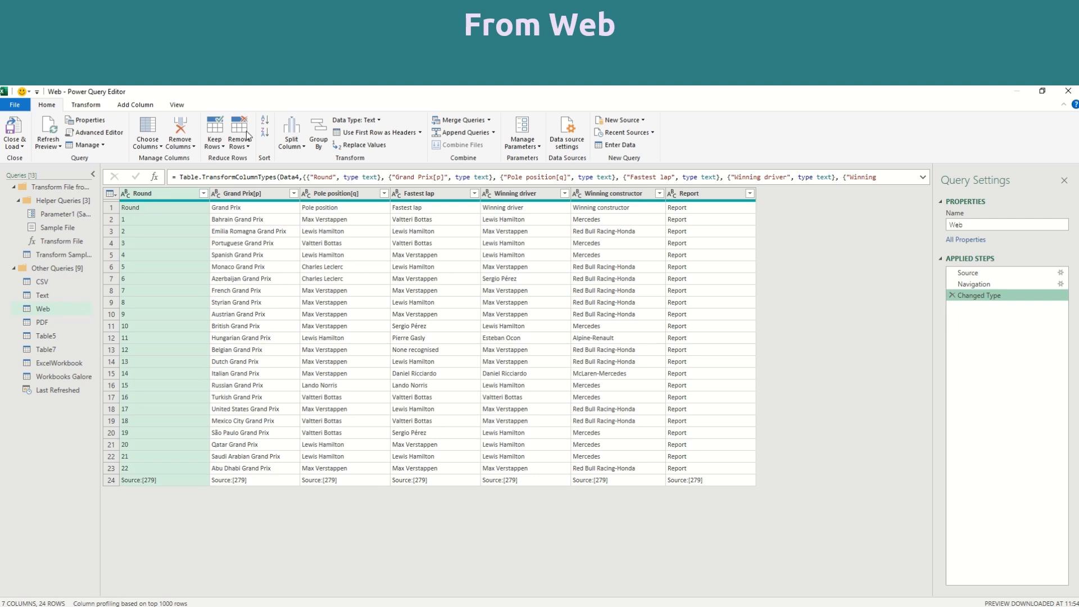
# Step: Try removing the top 1 row of the Web query, and delete the Removed Top Rows step
pyautogui.click(242, 147)
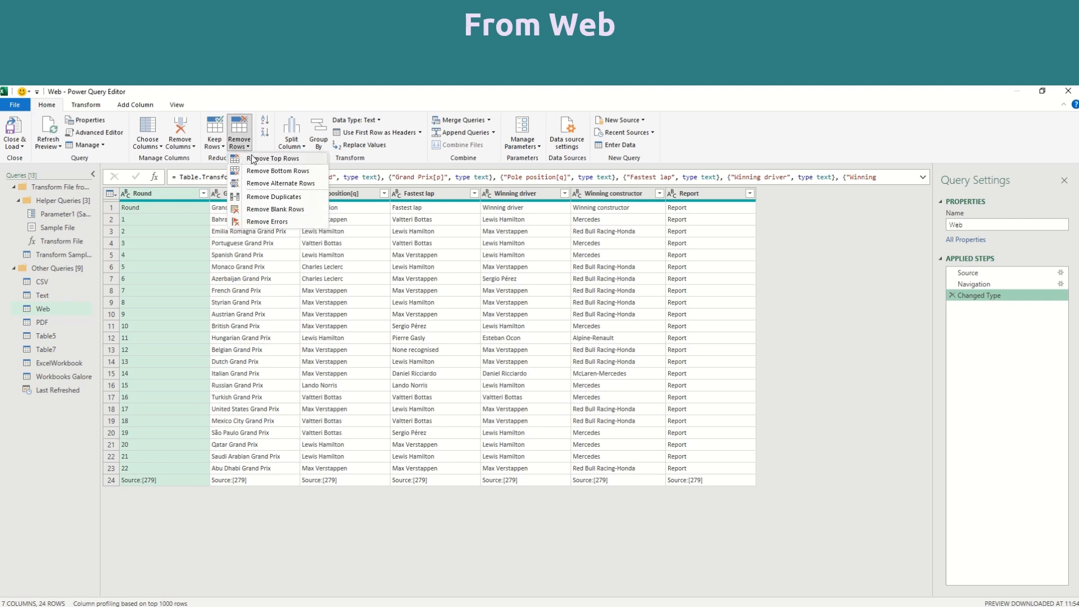
pyautogui.click(252, 159)
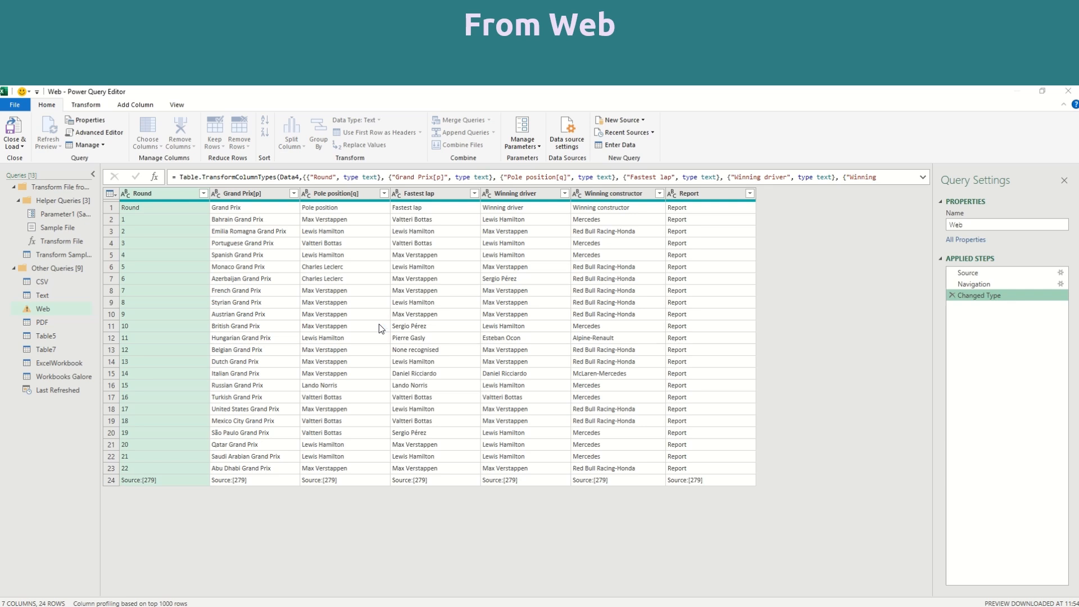
pyautogui.write('1')
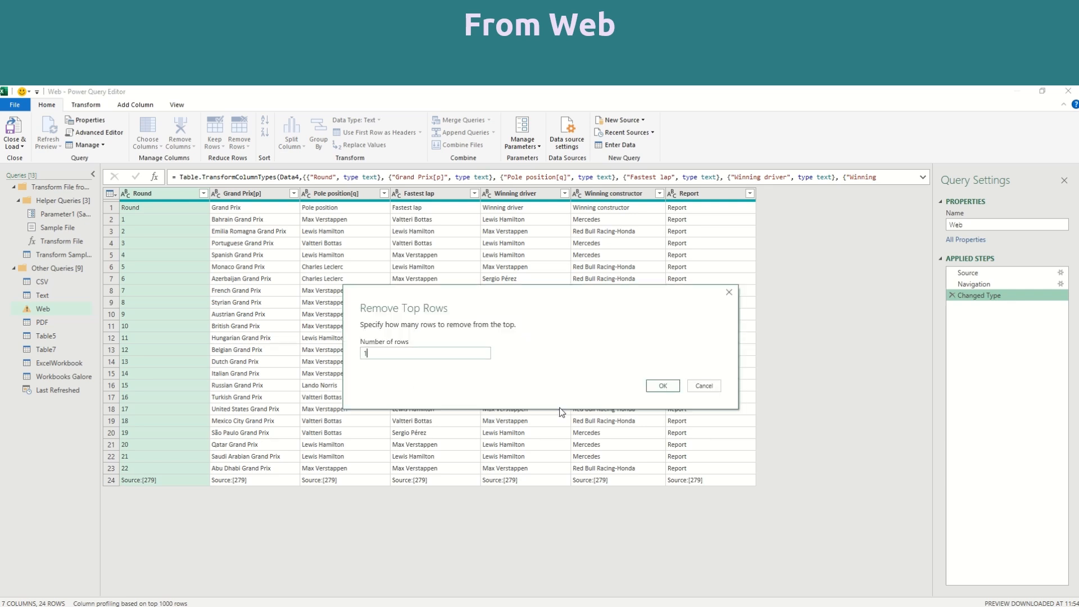
pyautogui.click(662, 386)
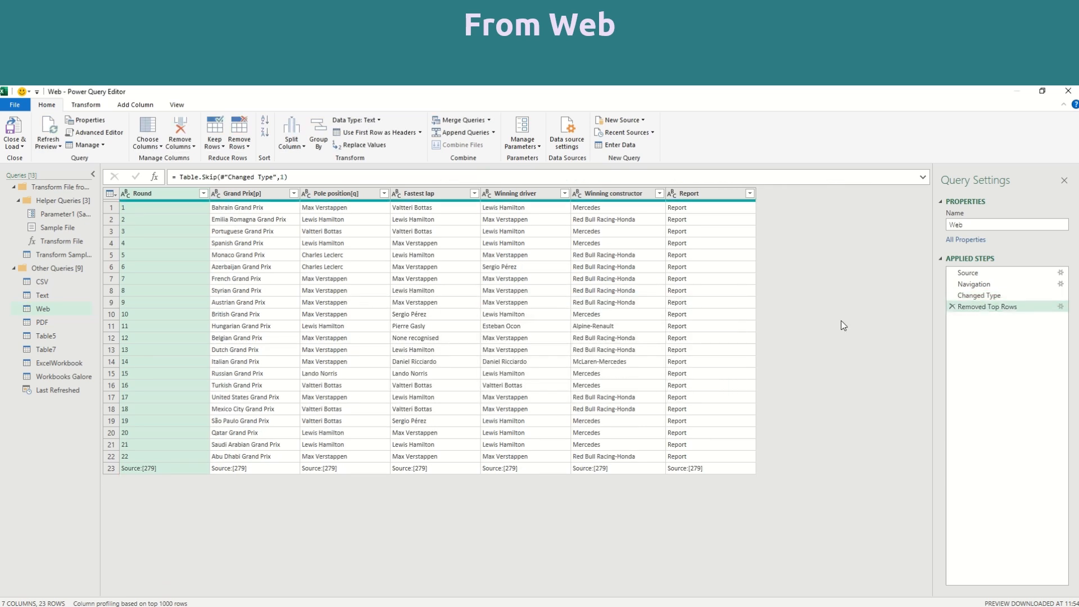
pyautogui.click(951, 307)
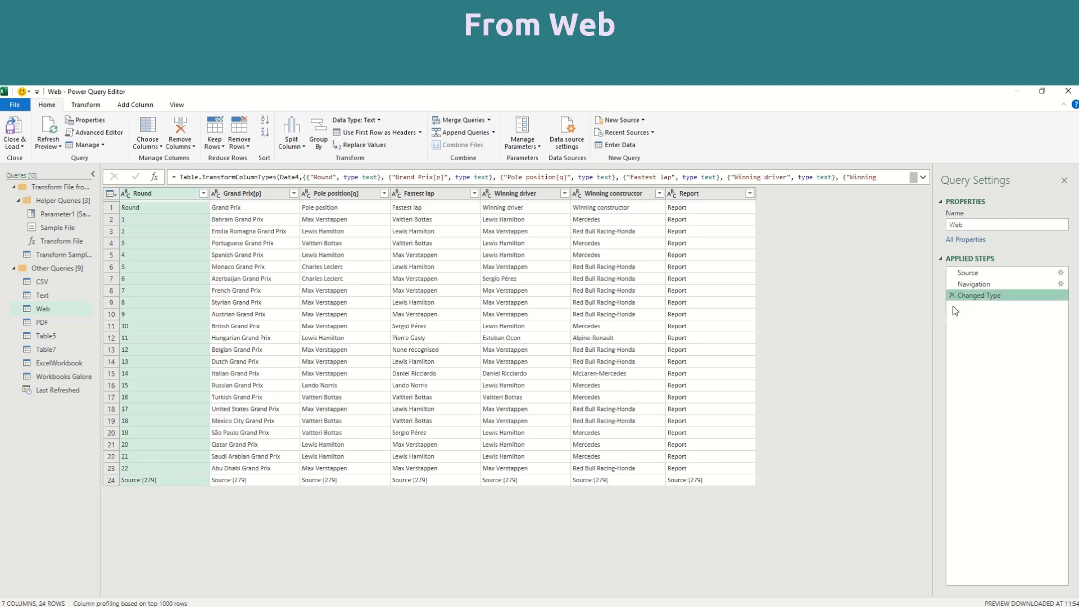
# Step: Use the Web query's first row as headers and filter the Source:[279] entry out of the Round column
pyautogui.click(362, 132)
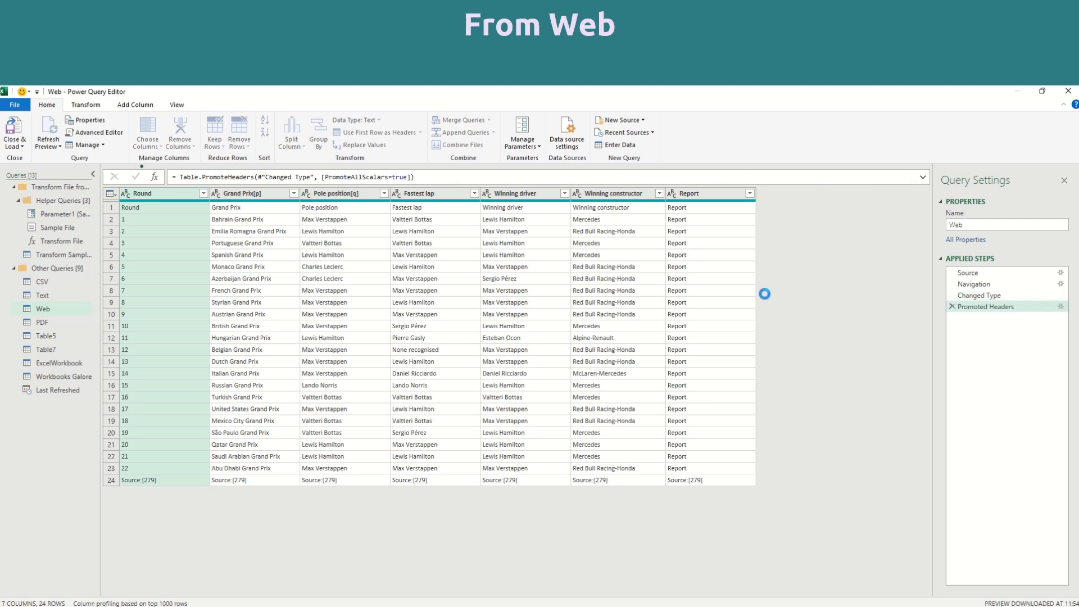
pyautogui.click(203, 193)
pyautogui.scroll(-3, 95, 425)
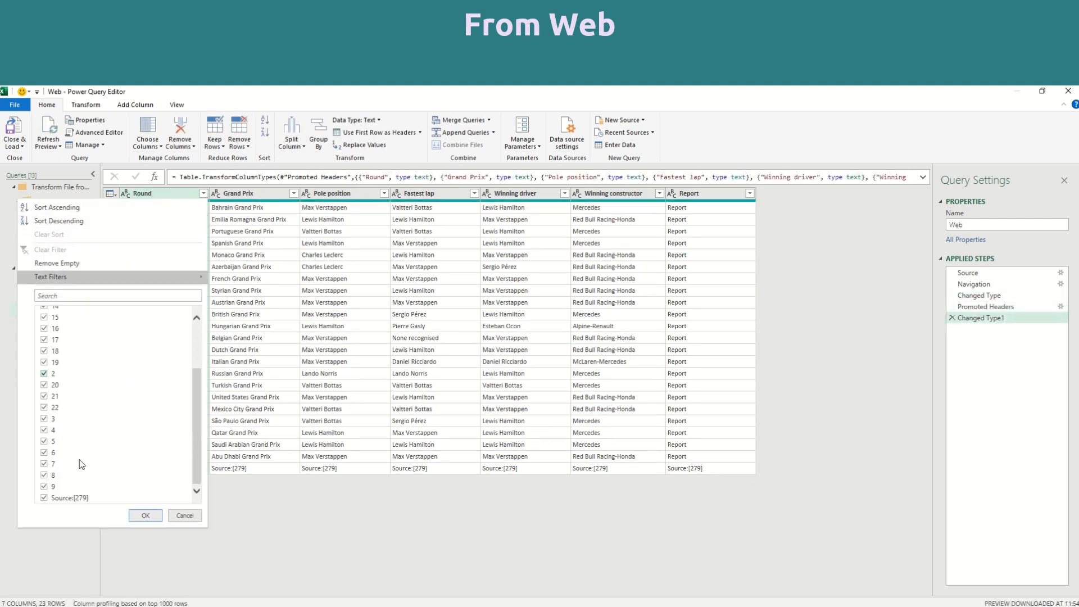
pyautogui.click(48, 499)
pyautogui.click(144, 515)
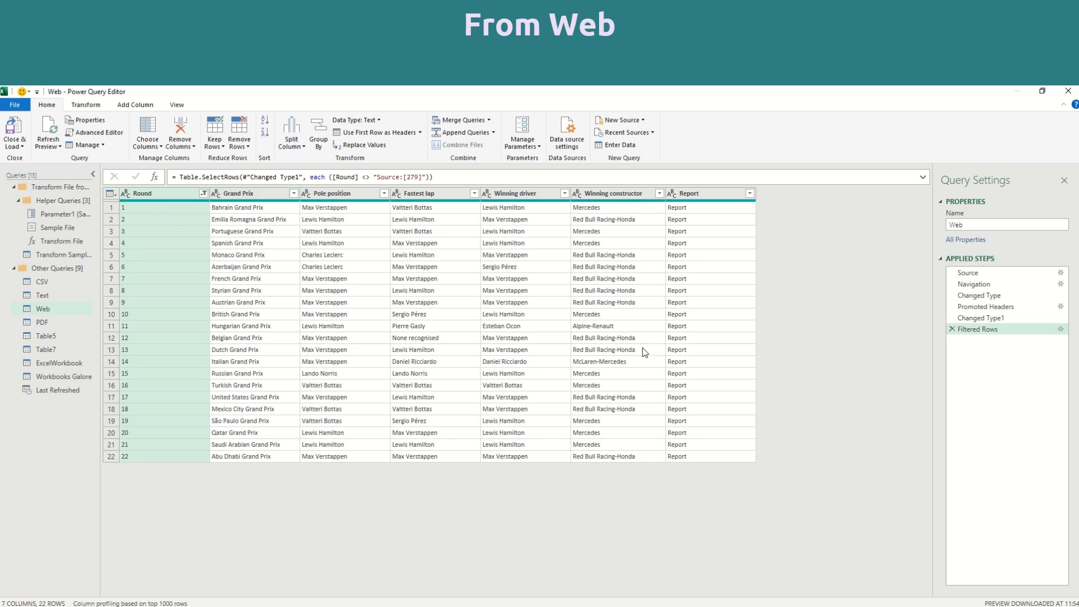
# Step: Remove the Report column from the Web query
pyautogui.click(696, 191)
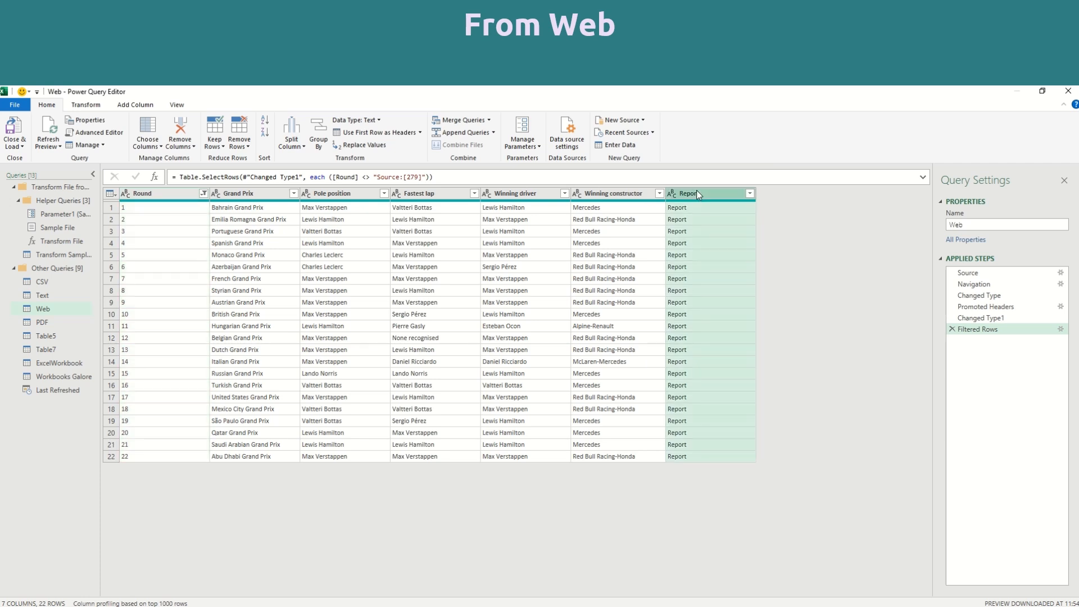
pyautogui.press('Delete')
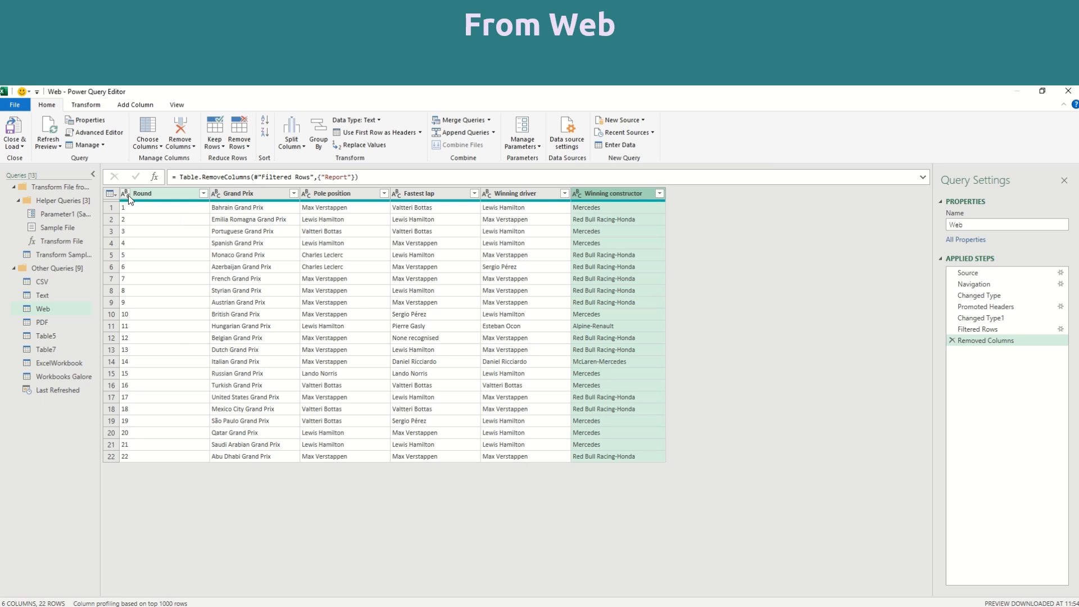
# Step: Change the Web query's Round column to Whole Number and load the updated query into the worksheet
pyautogui.click(127, 194)
pyautogui.click(143, 233)
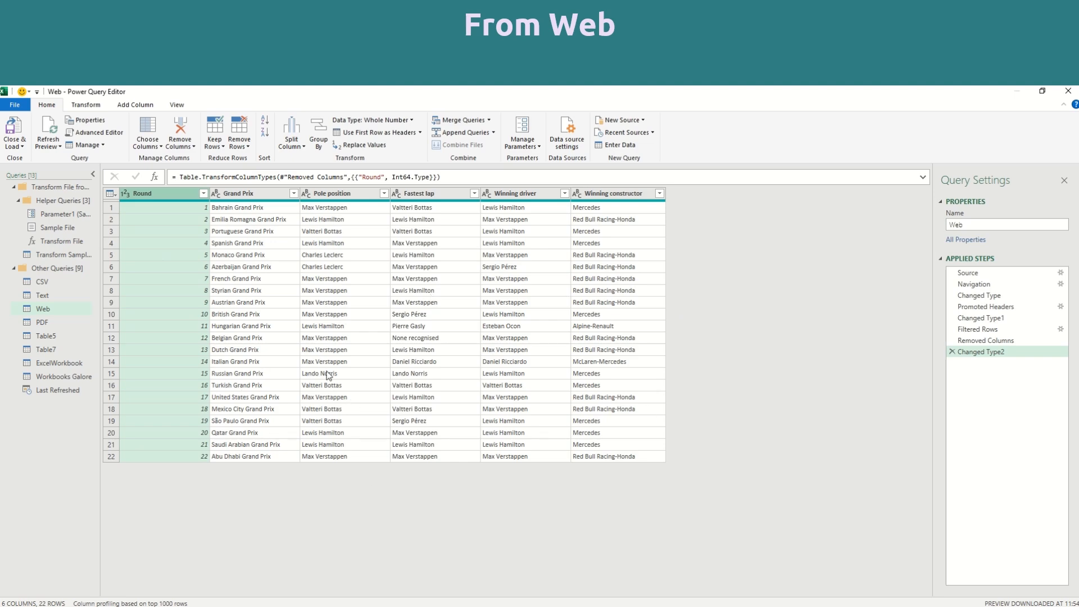
pyautogui.click(16, 127)
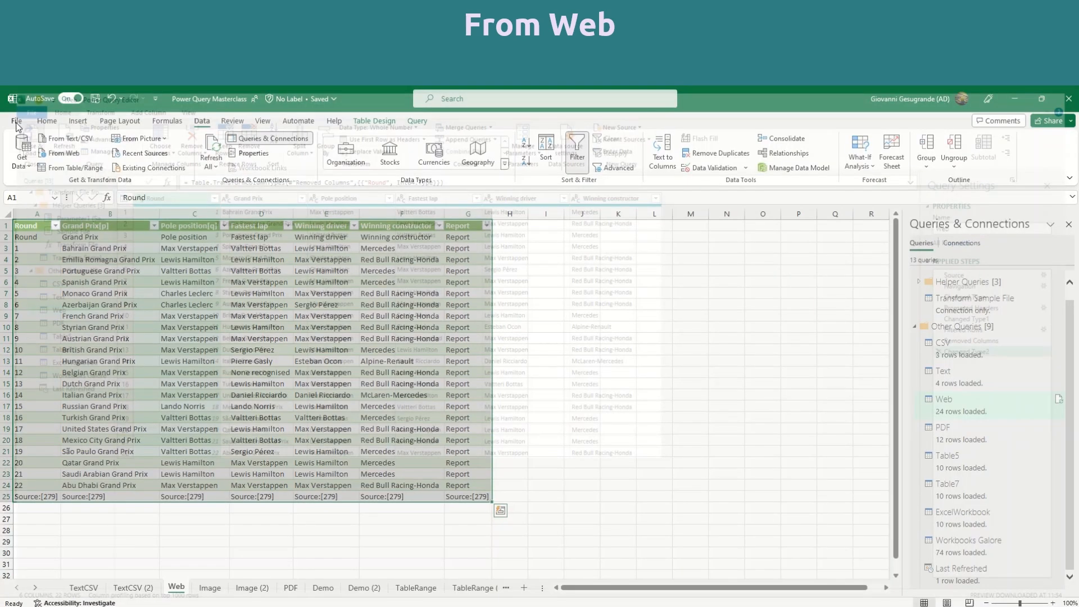
pyautogui.click(722, 430)
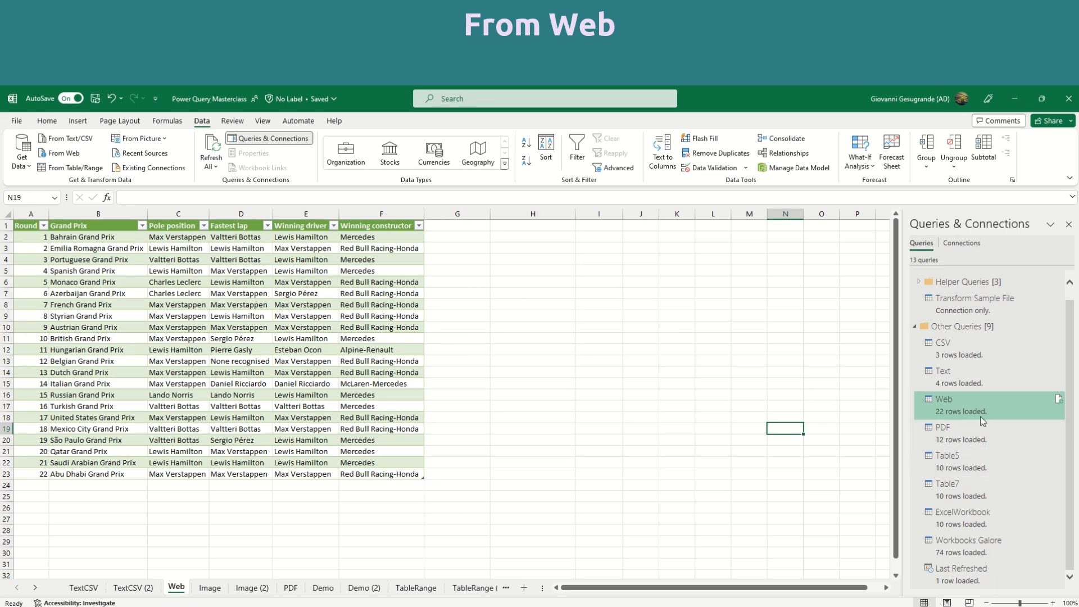
pyautogui.moveTo(31, 236); pyautogui.dragTo(422, 475)
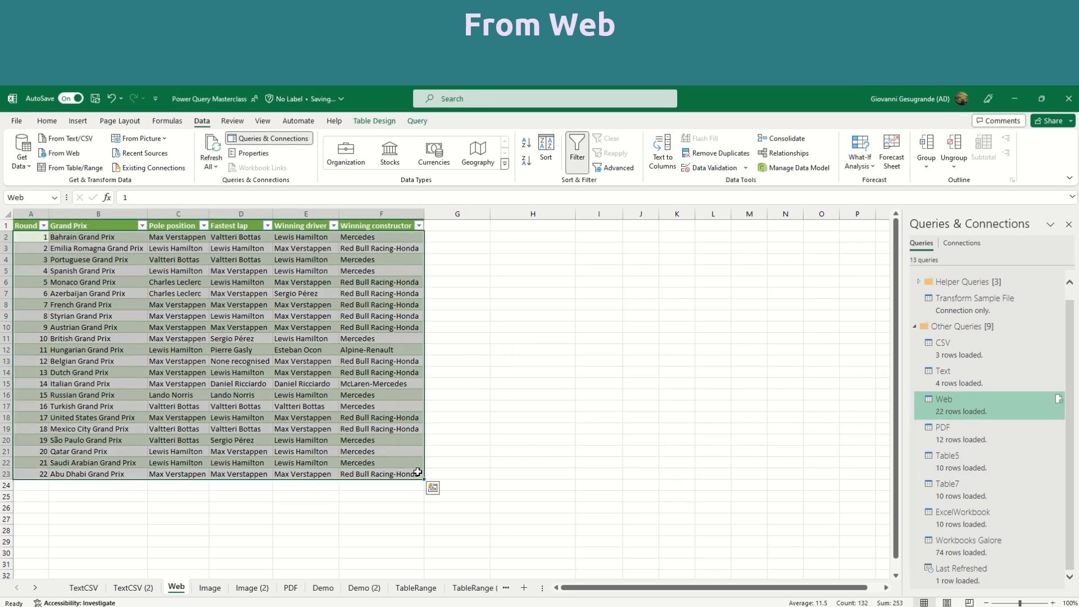
pyautogui.click(529, 469)
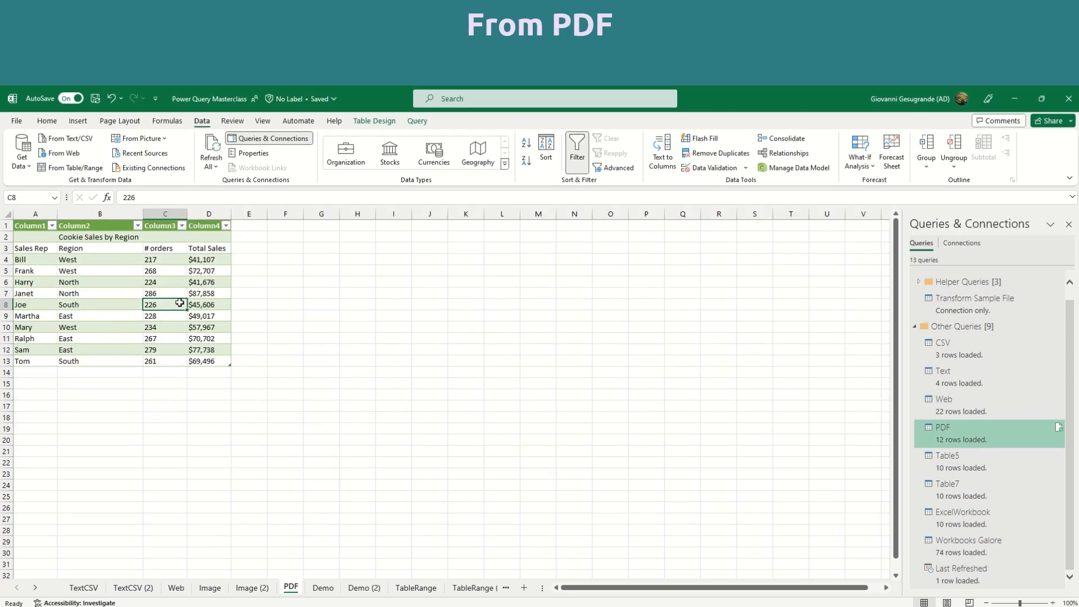
# Step: Open the PDF query for editing, remove its top 1 row and use the first remaining row as headers
pyautogui.doubleClick(1006, 444)
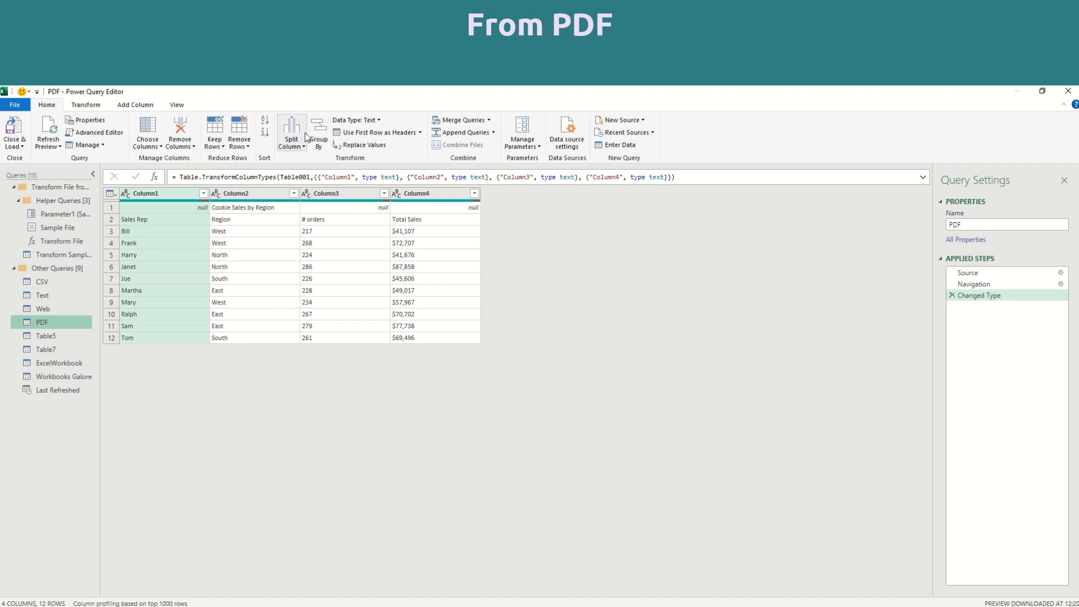
pyautogui.click(238, 144)
pyautogui.click(252, 160)
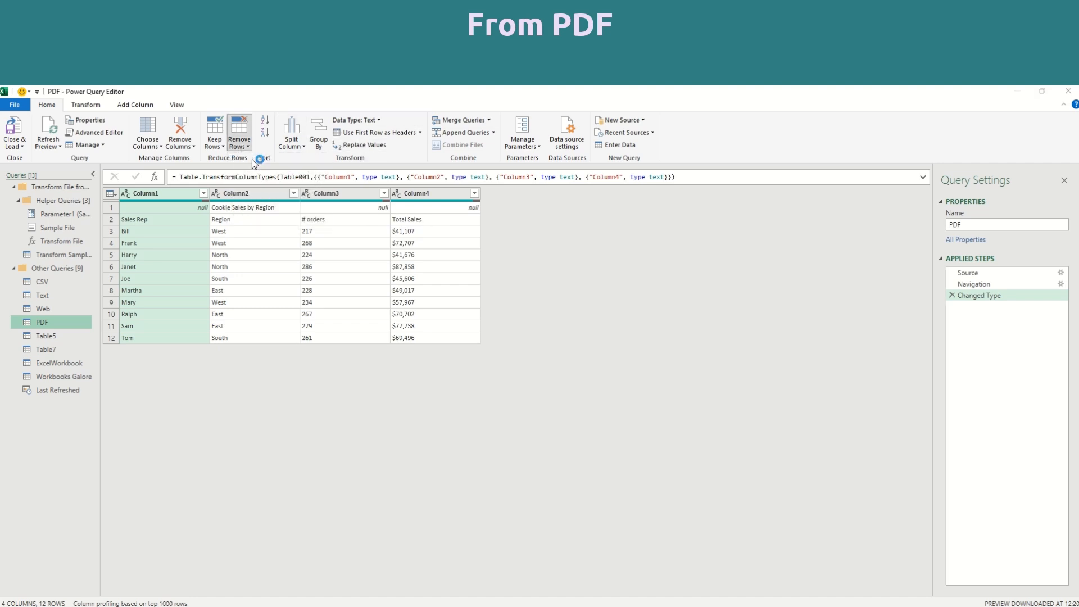
pyautogui.write('1')
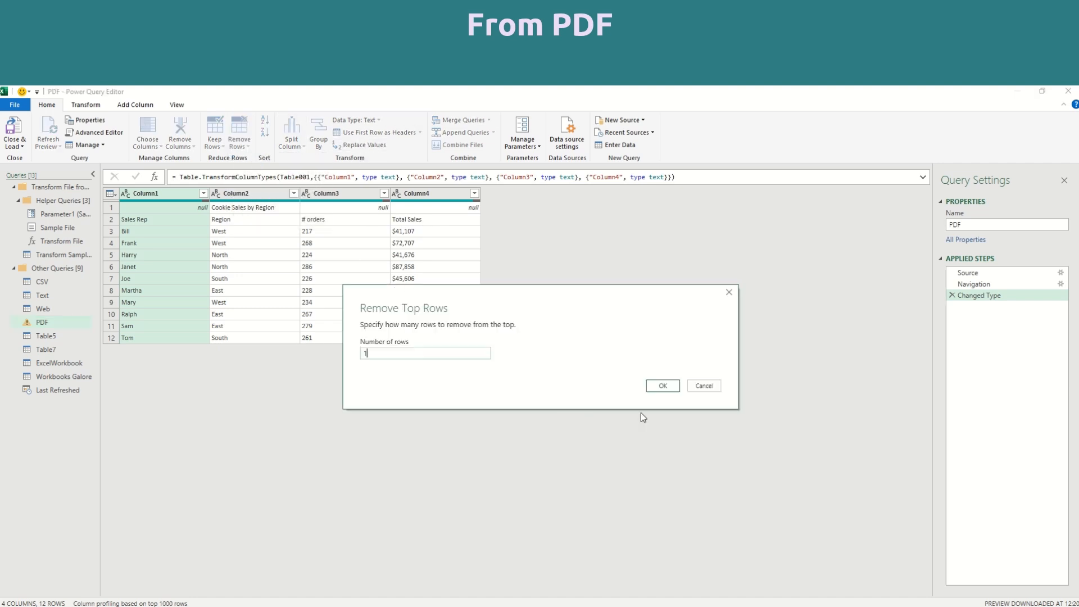
pyautogui.click(663, 386)
pyautogui.click(377, 133)
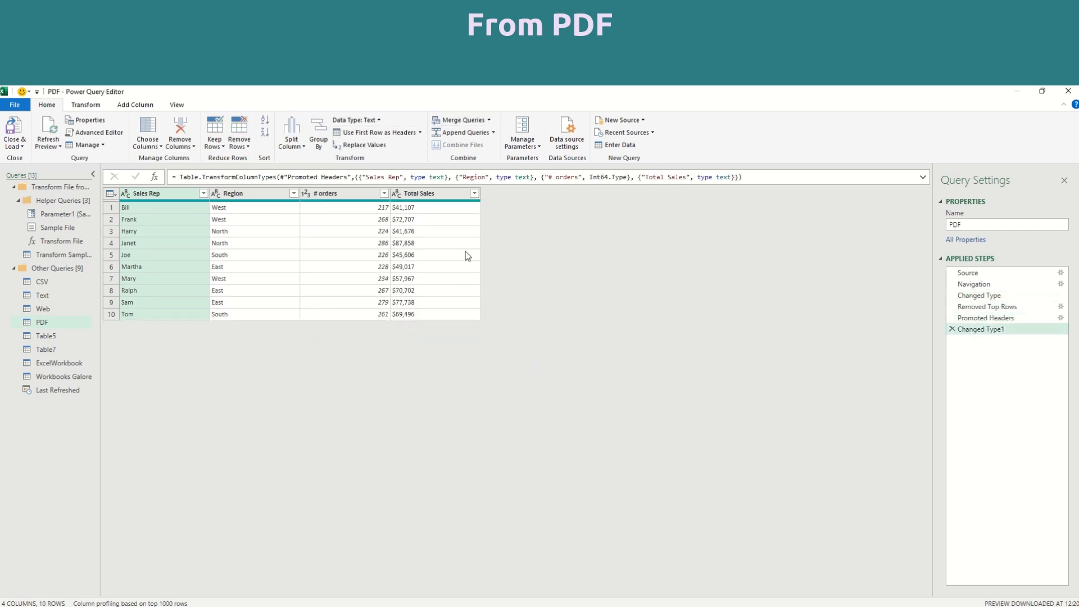
# Step: Try to change the PDF query's Total Sales column to Currency as a new step
pyautogui.rightClick(402, 198)
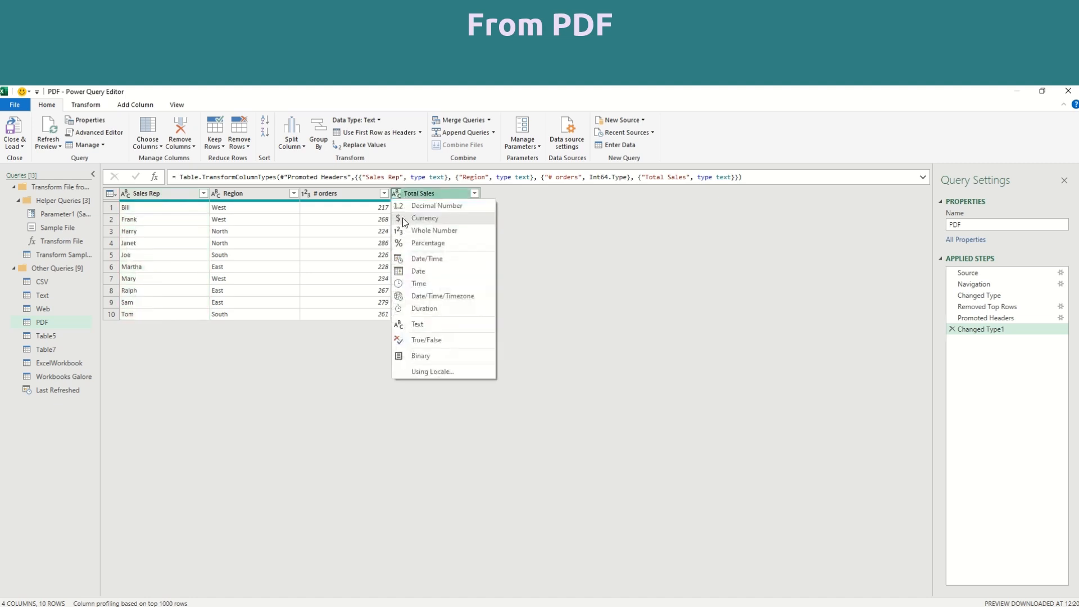
pyautogui.click(414, 222)
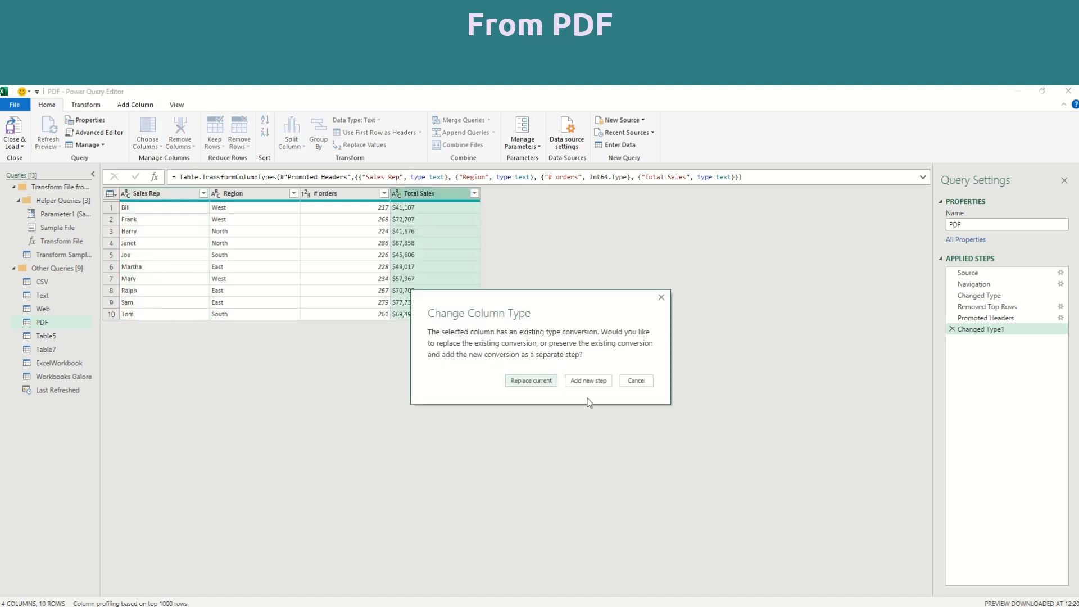
pyautogui.click(582, 380)
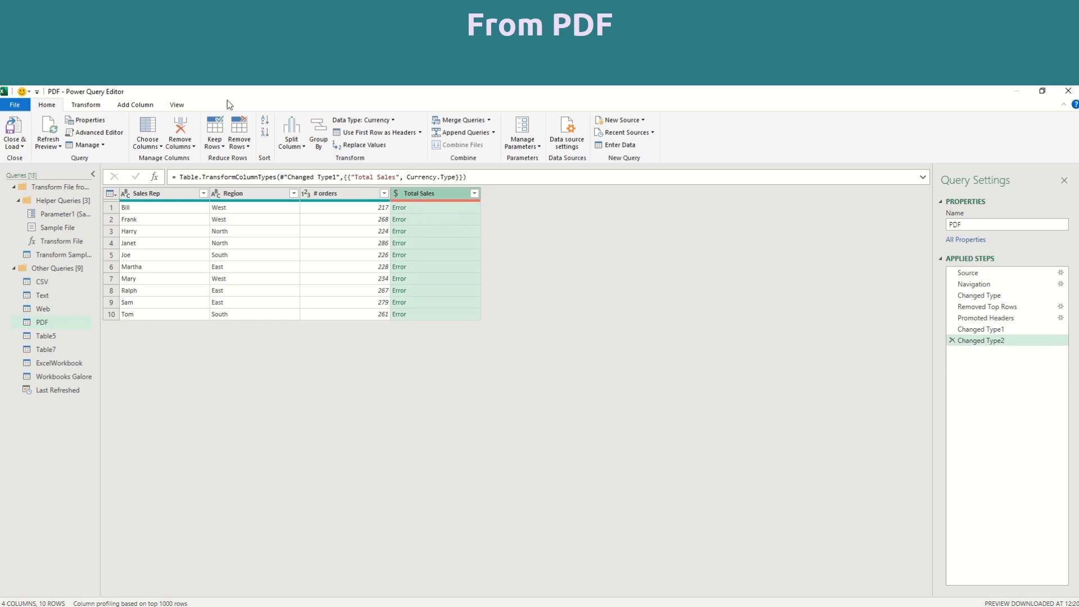
# Step: Turn on the column quality display in the data preview
pyautogui.click(175, 106)
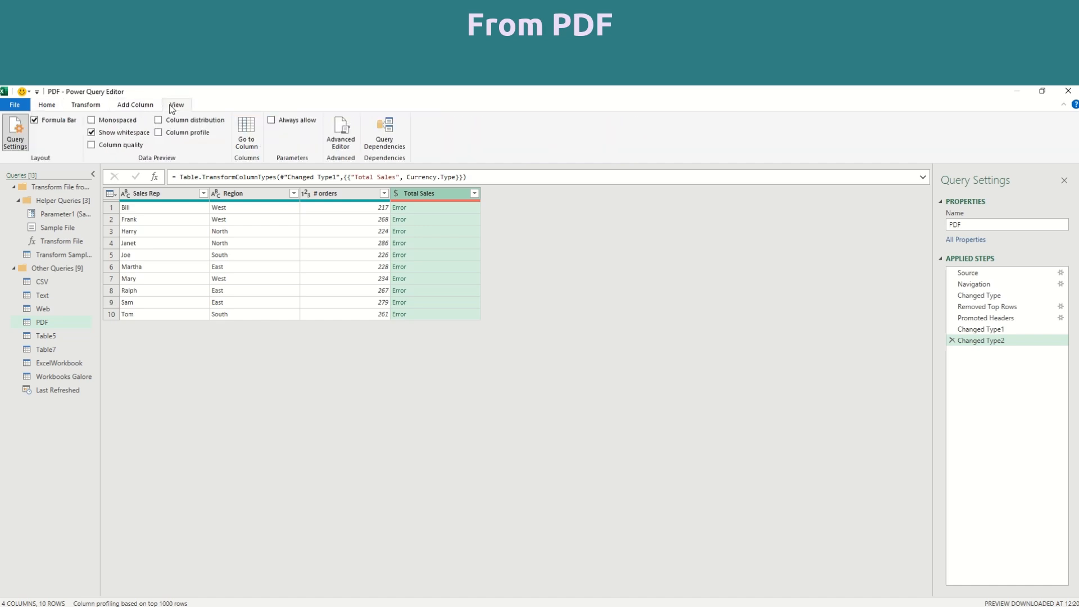
pyautogui.click(132, 146)
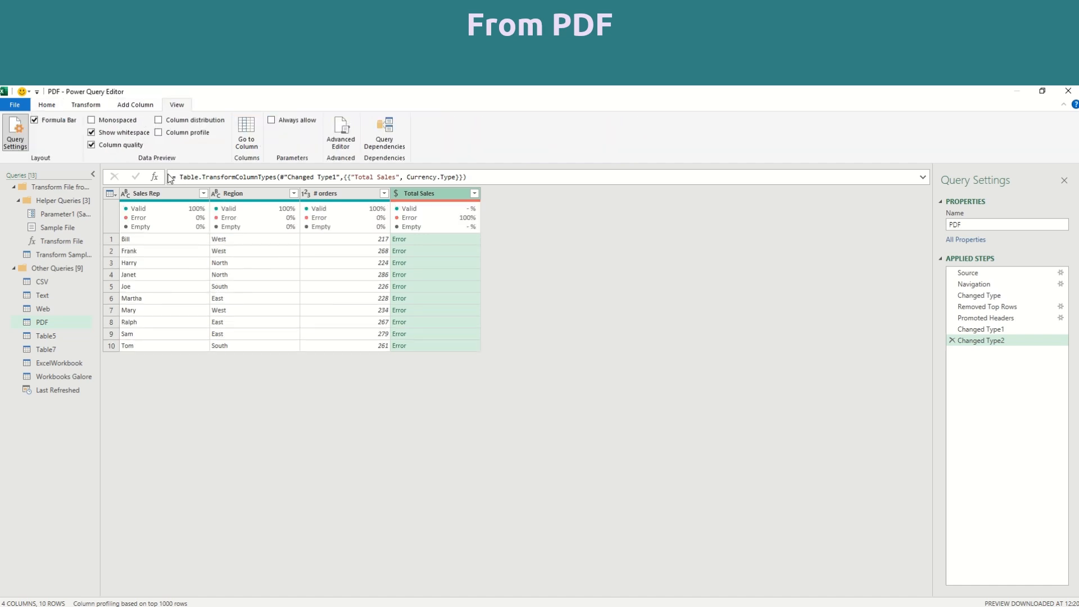
# Step: Inspect the error in the first Total Sales row, and delete the Total Sales and Changed Type2 steps
pyautogui.click(400, 239)
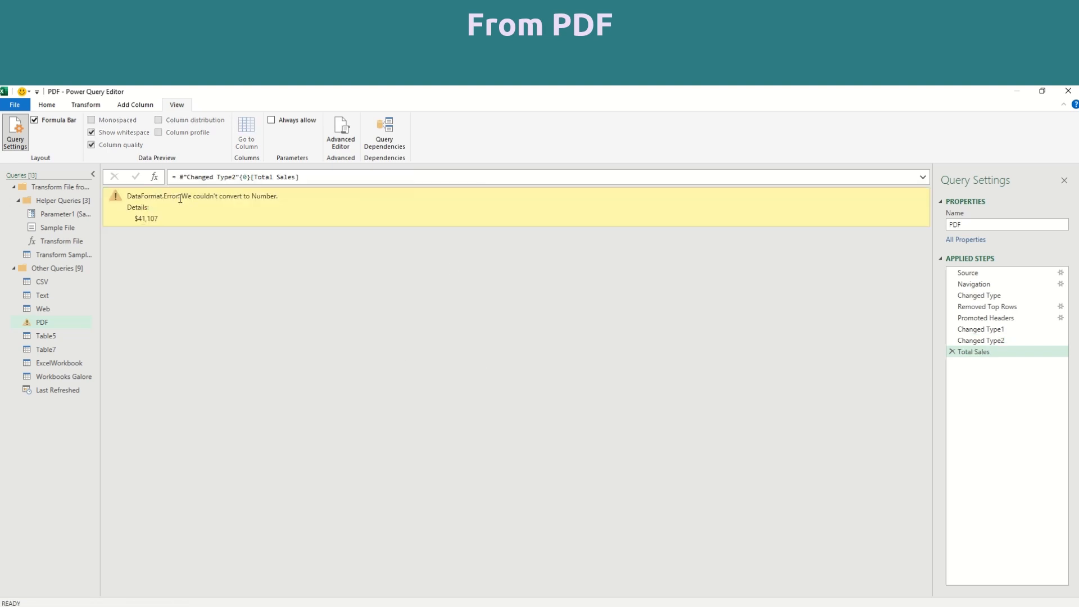
pyautogui.moveTo(184, 195); pyautogui.dragTo(369, 211)
pyautogui.click(369, 220)
pyautogui.click(952, 352)
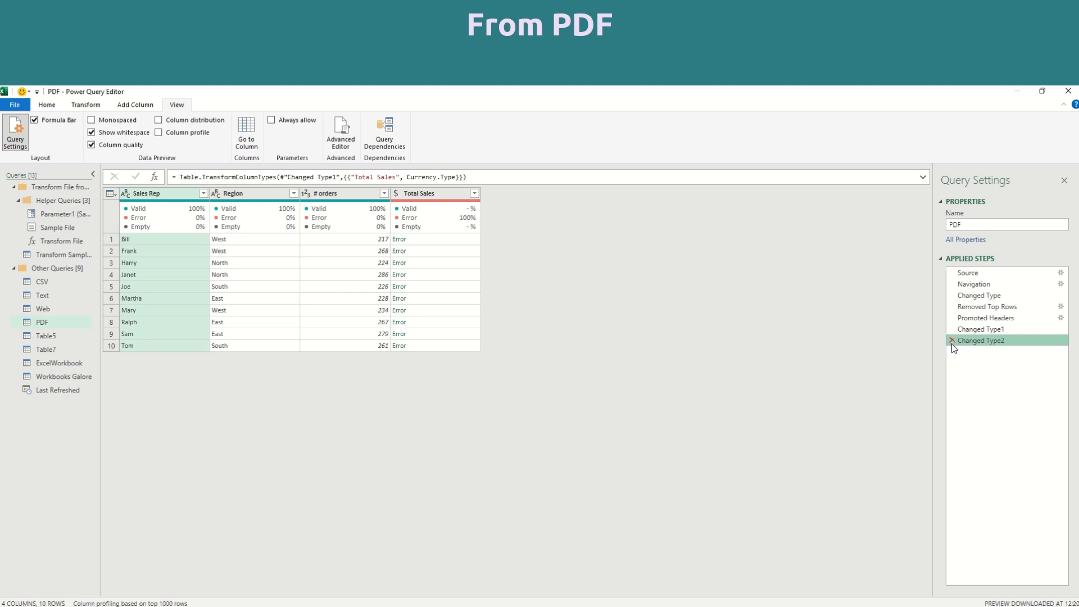
pyautogui.click(952, 341)
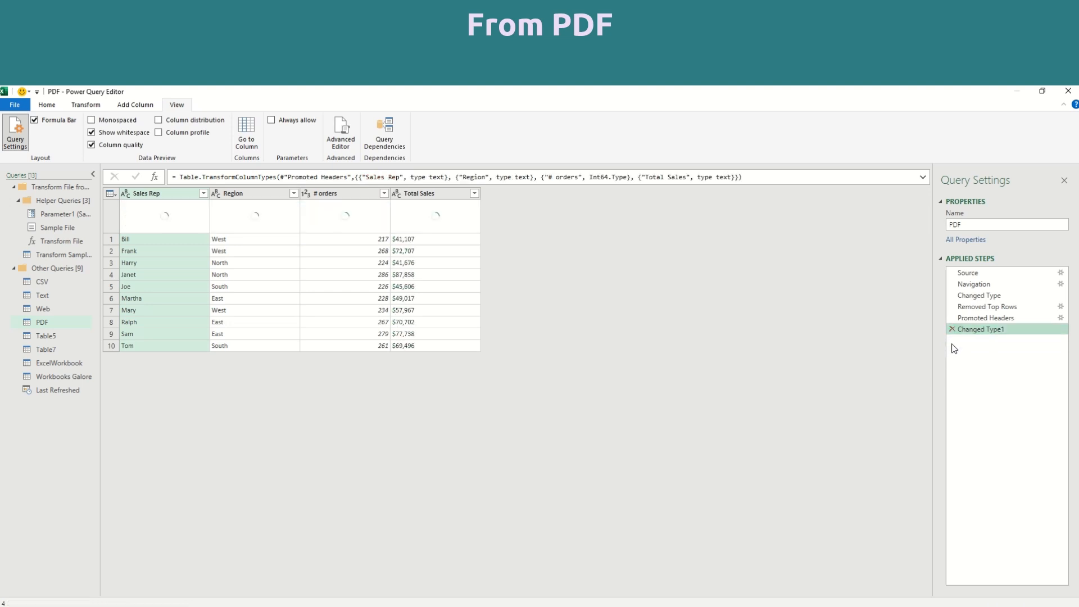
# Step: Replace $ with nothing in the PDF query's Total Sales column and change the column's data type to Currency
pyautogui.rightClick(415, 193)
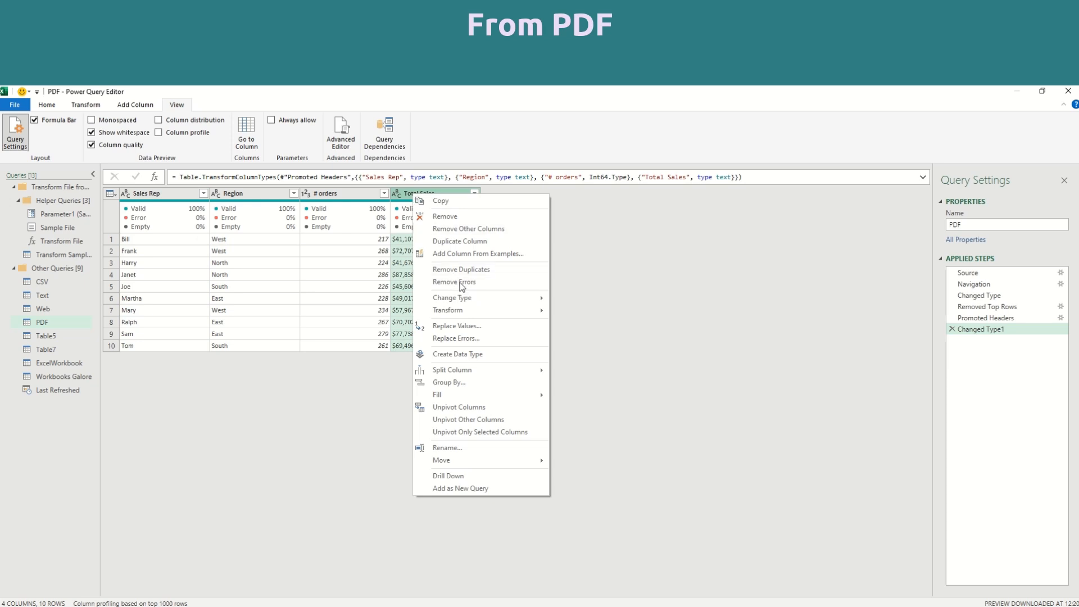
pyautogui.click(464, 331)
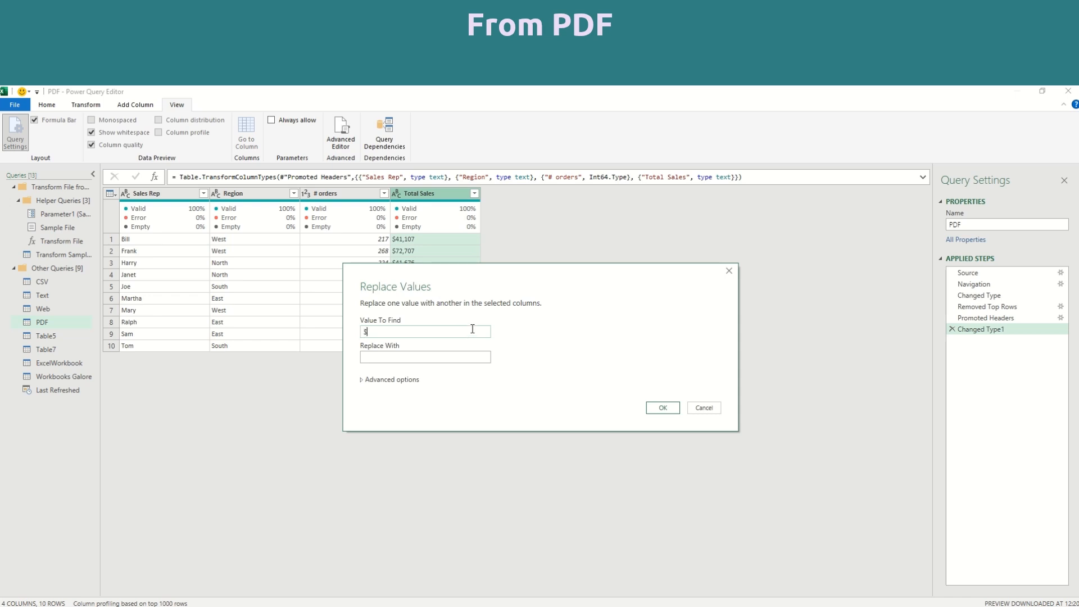
pyautogui.click(675, 413)
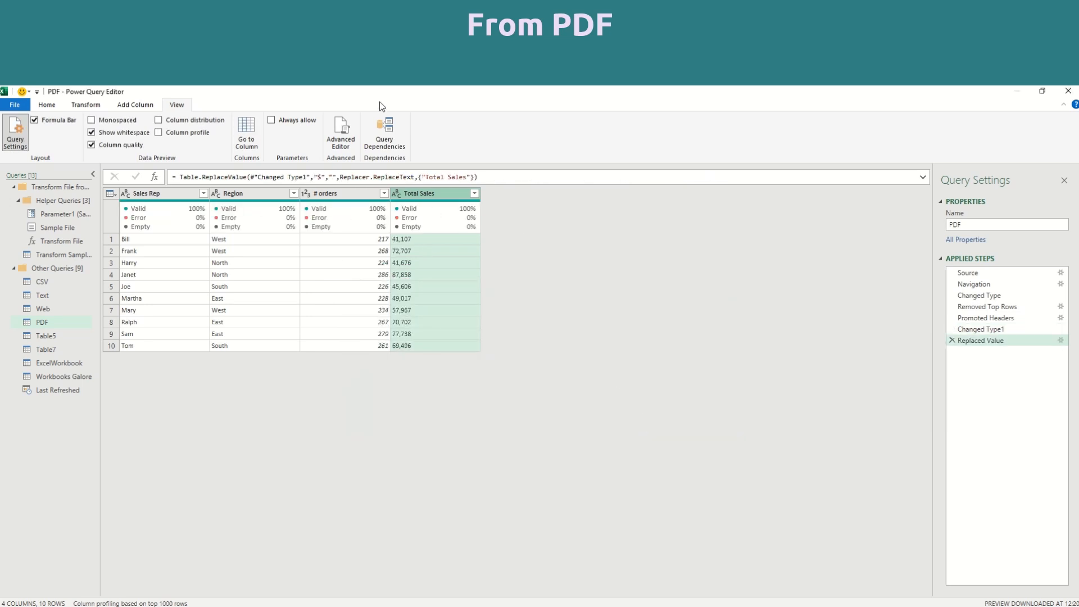
pyautogui.rightClick(422, 194)
pyautogui.click(393, 192)
pyautogui.click(393, 191)
pyautogui.click(416, 218)
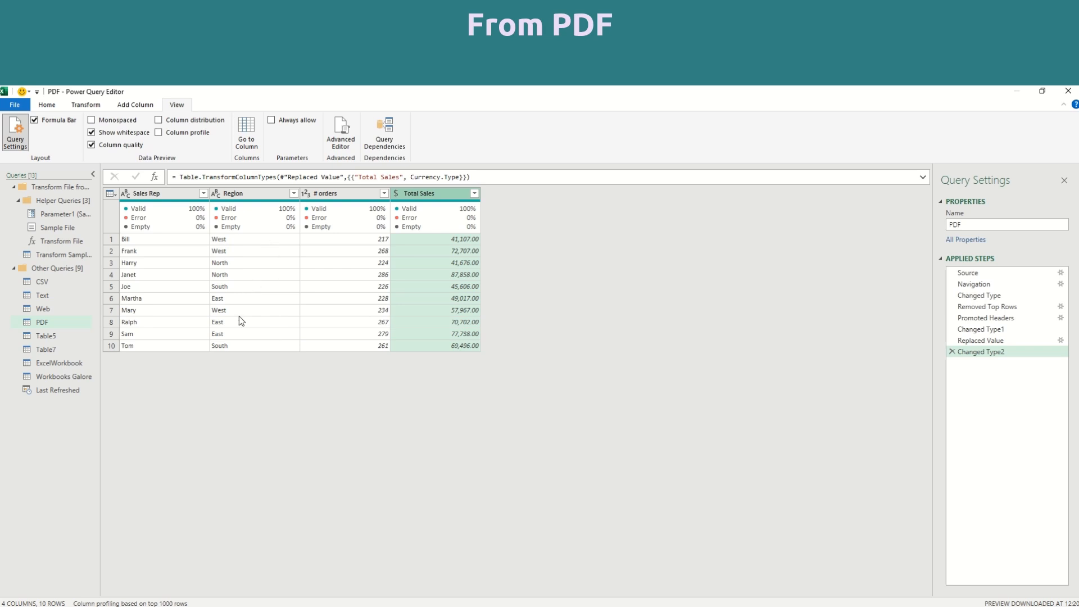
# Step: Examine the data types and quality percentages of the Sales Rep, Region, # orders and Total Sales columns
pyautogui.click(215, 194)
pyautogui.click(142, 194)
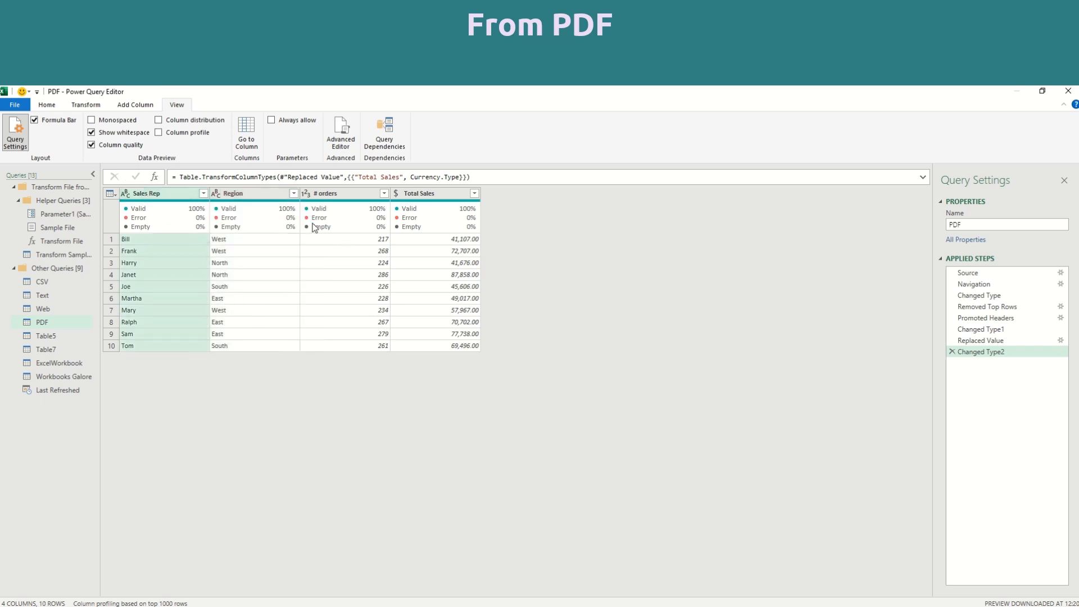
pyautogui.click(258, 210)
pyautogui.click(348, 214)
pyautogui.click(447, 223)
pyautogui.click(373, 218)
pyautogui.click(262, 227)
pyautogui.click(195, 225)
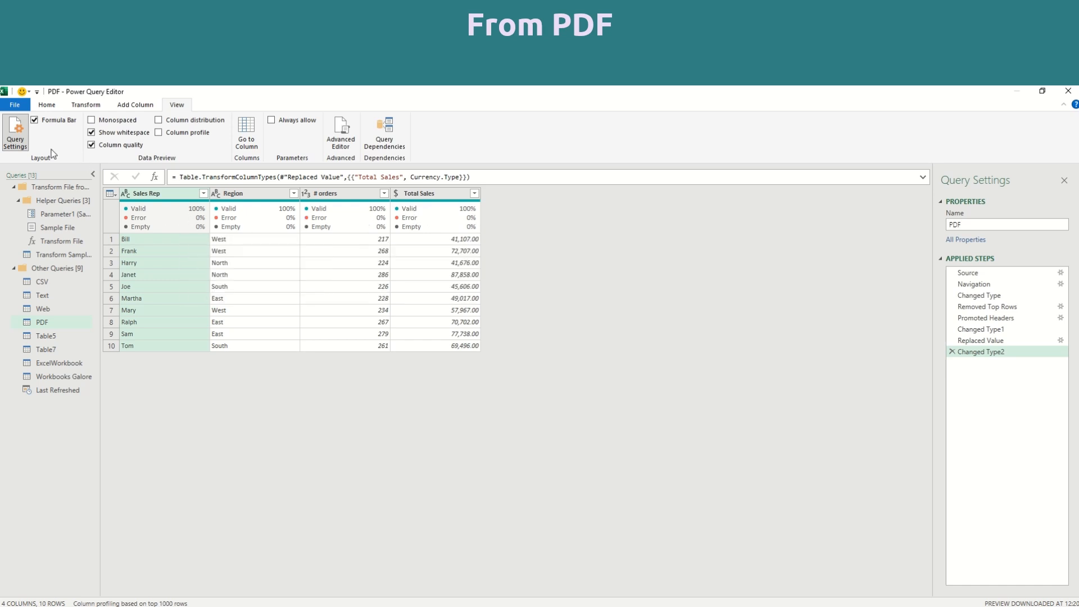
# Step: Close the query editor and load the cleaned PDF query into its worksheet
pyautogui.click(47, 107)
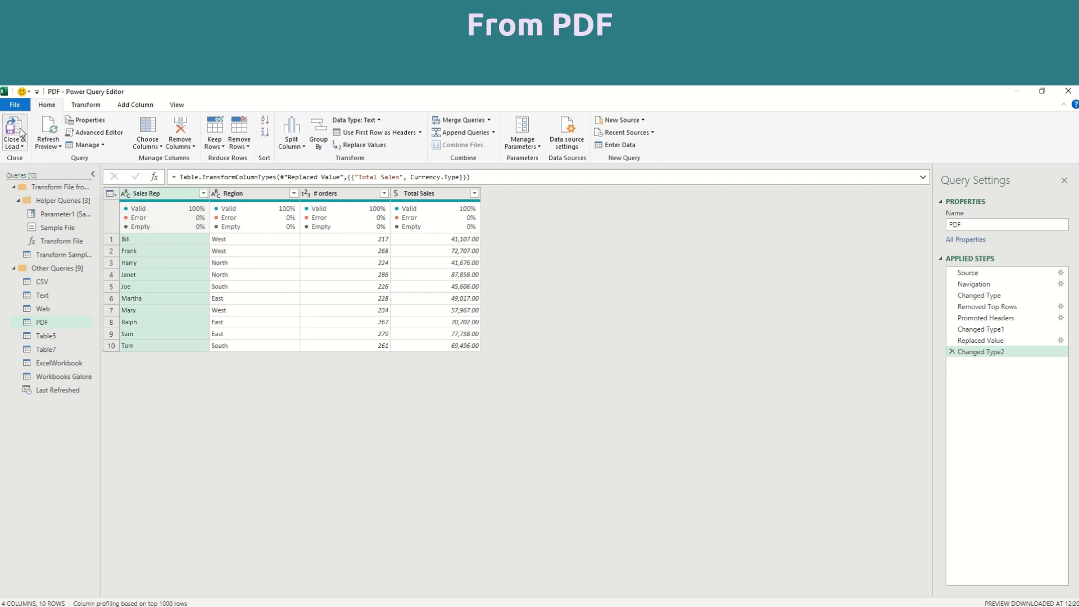
pyautogui.click(21, 132)
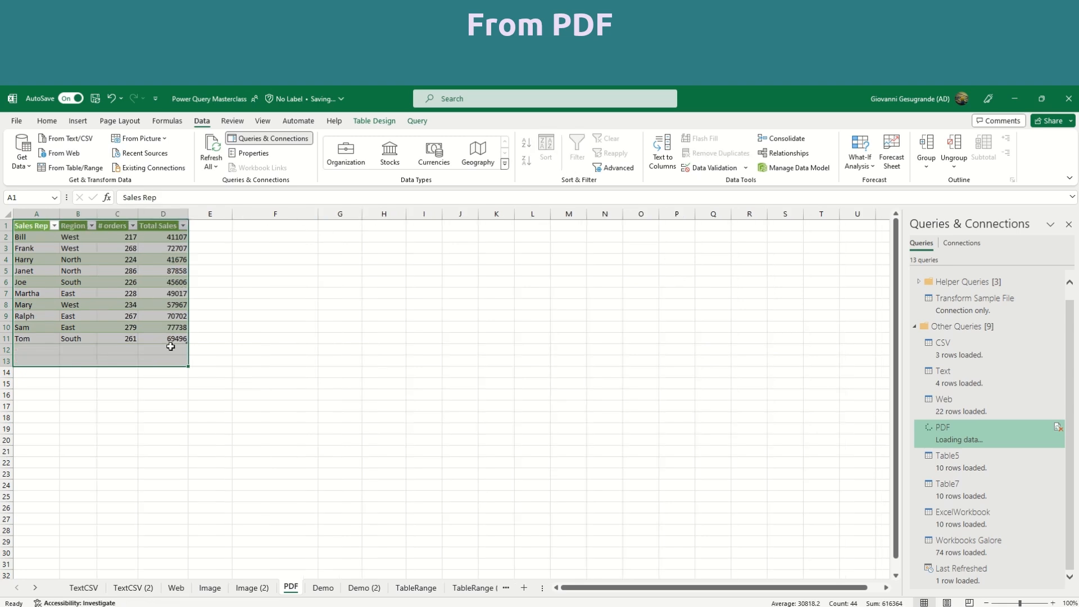
pyautogui.click(221, 372)
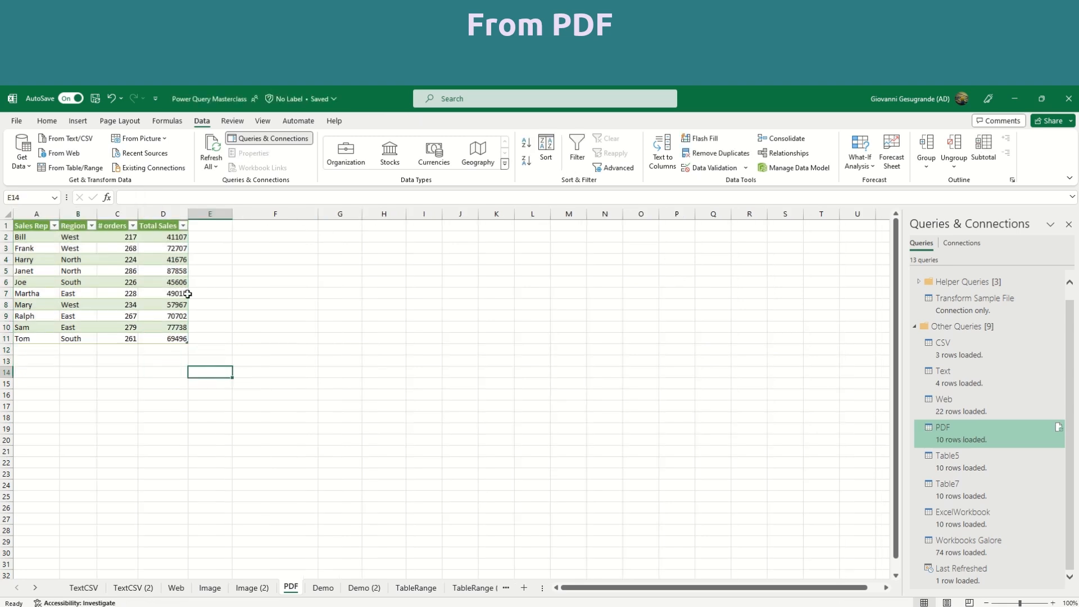
# Step: Format the Total Sales values in D2:D11 of the PDF sheet as English (United States) dollar accounting and save the workbook
pyautogui.moveTo(174, 240); pyautogui.dragTo(174, 339)
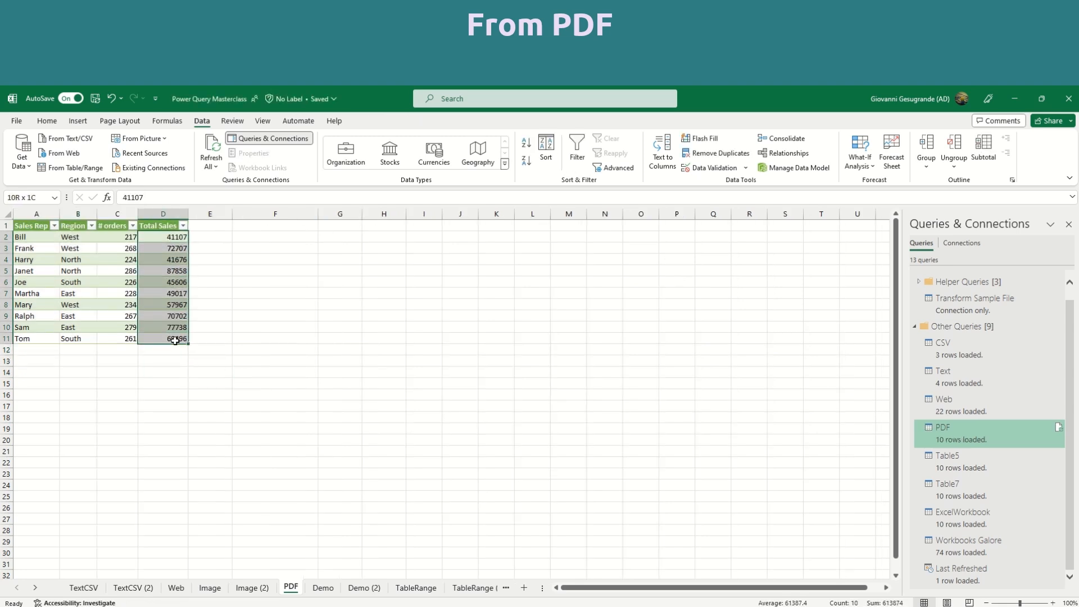
pyautogui.click(55, 123)
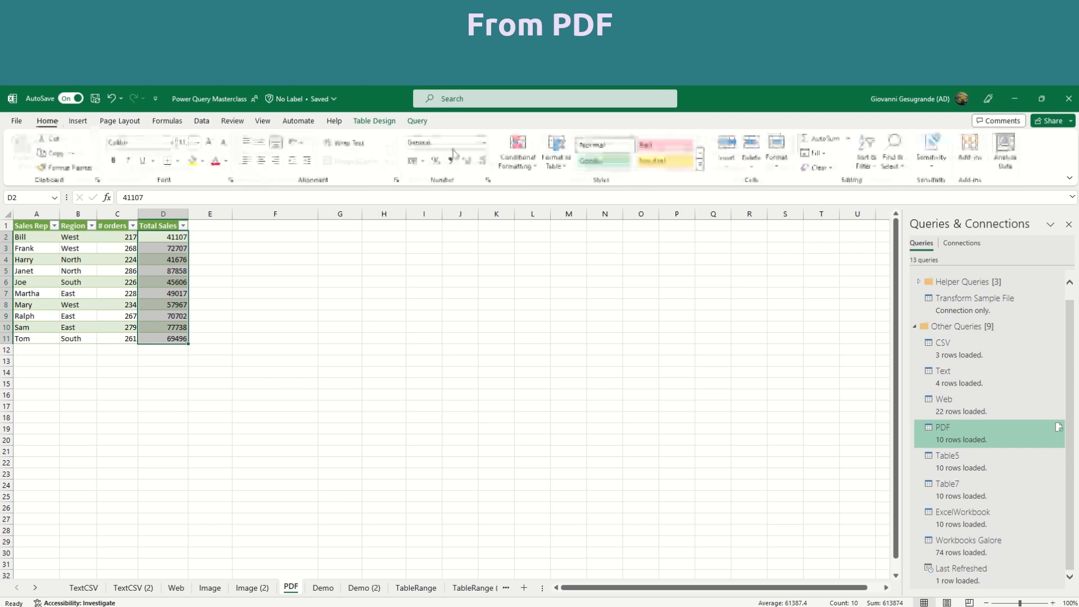
pyautogui.click(423, 162)
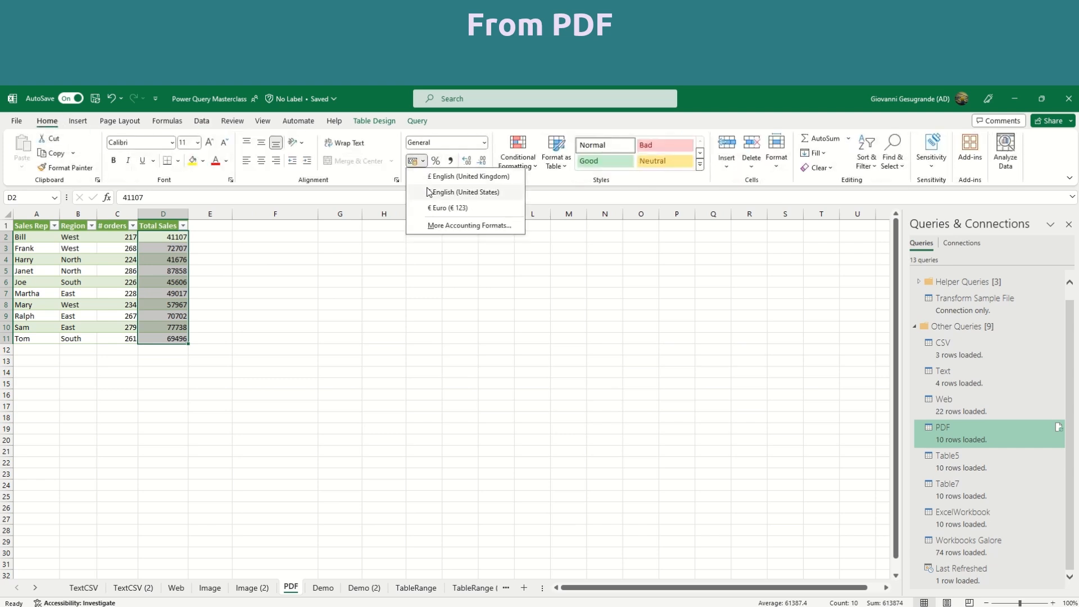
pyautogui.click(429, 191)
pyautogui.click(386, 307)
pyautogui.click(163, 238)
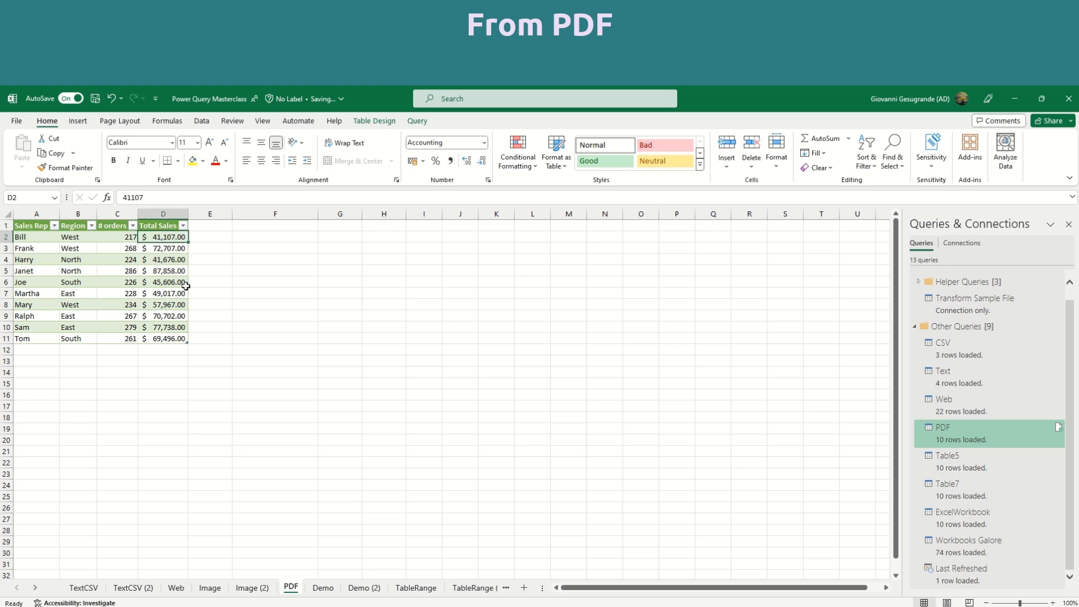
pyautogui.click(94, 105)
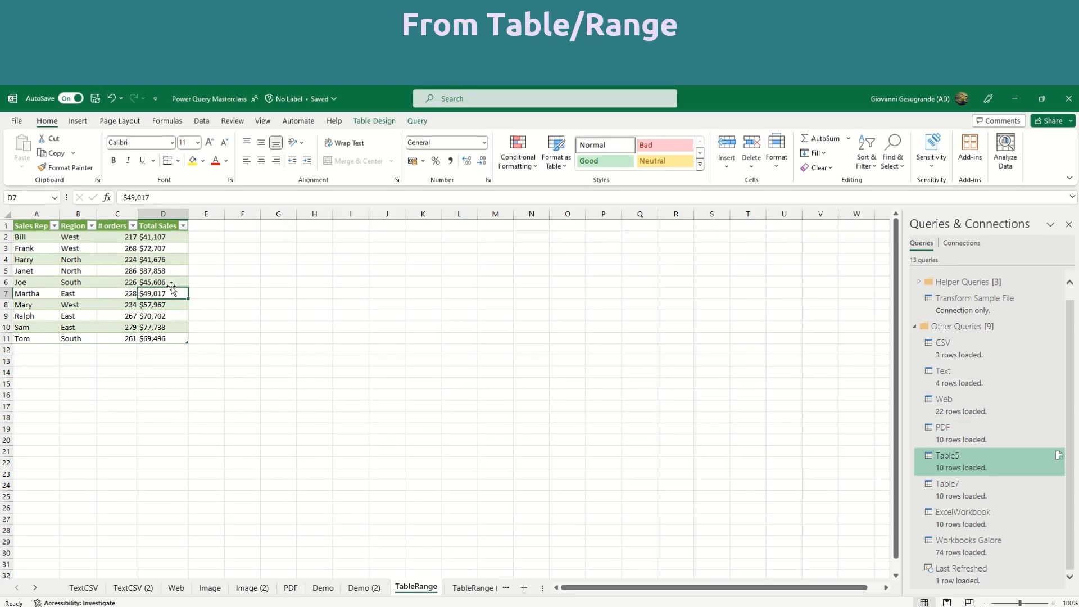
# Step: Open the Table5 query for editing and replace $ with nothing in its Total Sales column
pyautogui.doubleClick(1004, 462)
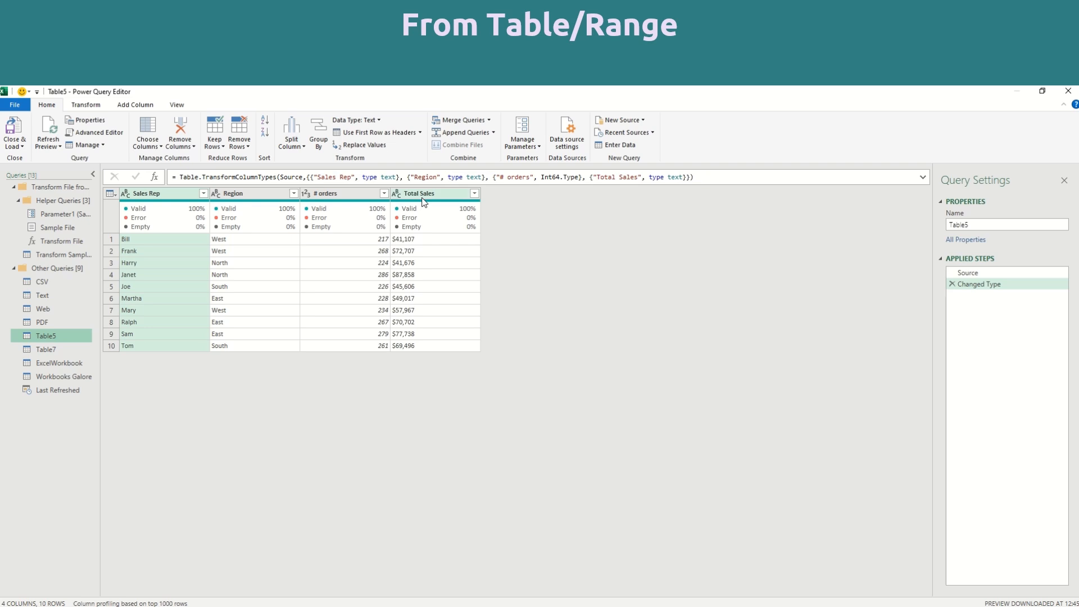
pyautogui.click(412, 197)
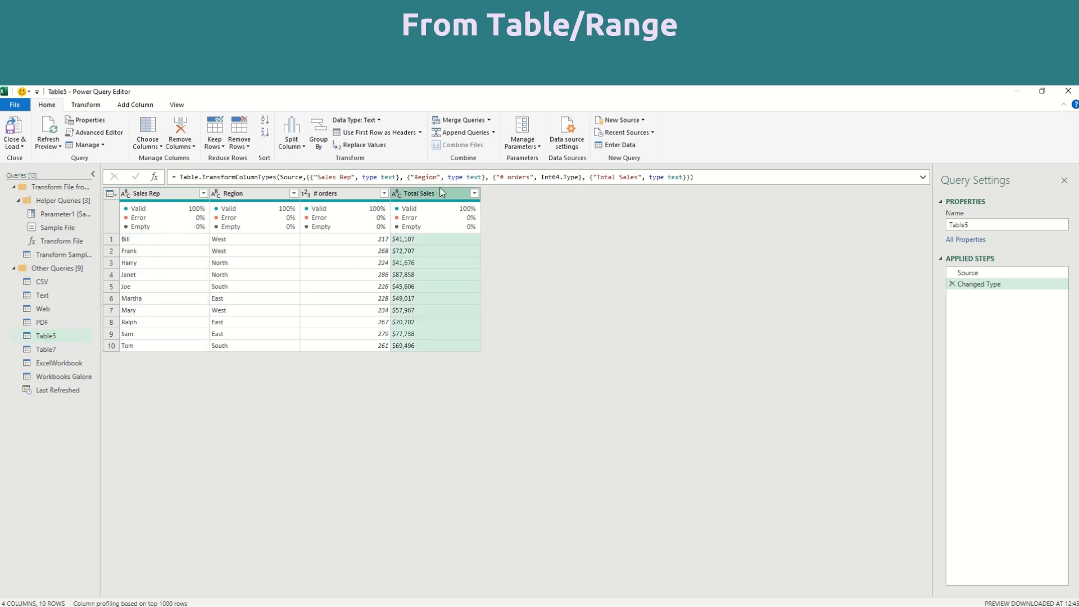
pyautogui.rightClick(434, 196)
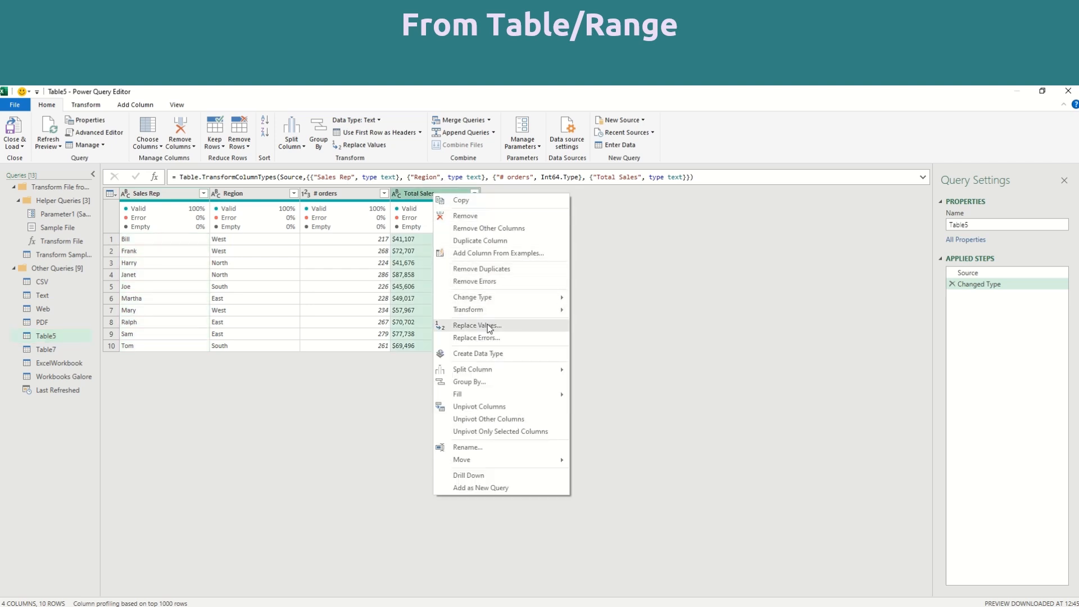
pyautogui.click(478, 326)
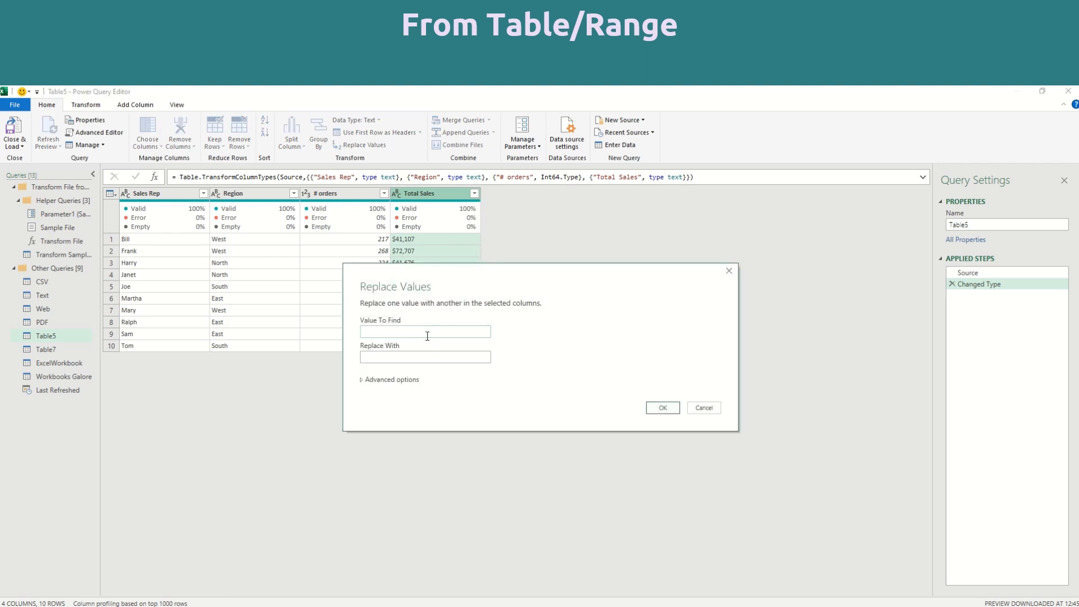
pyautogui.click(662, 408)
# Step: Change the data type of Table5's Total Sales column to Currency, replacing the current type conversion
pyautogui.rightClick(448, 197)
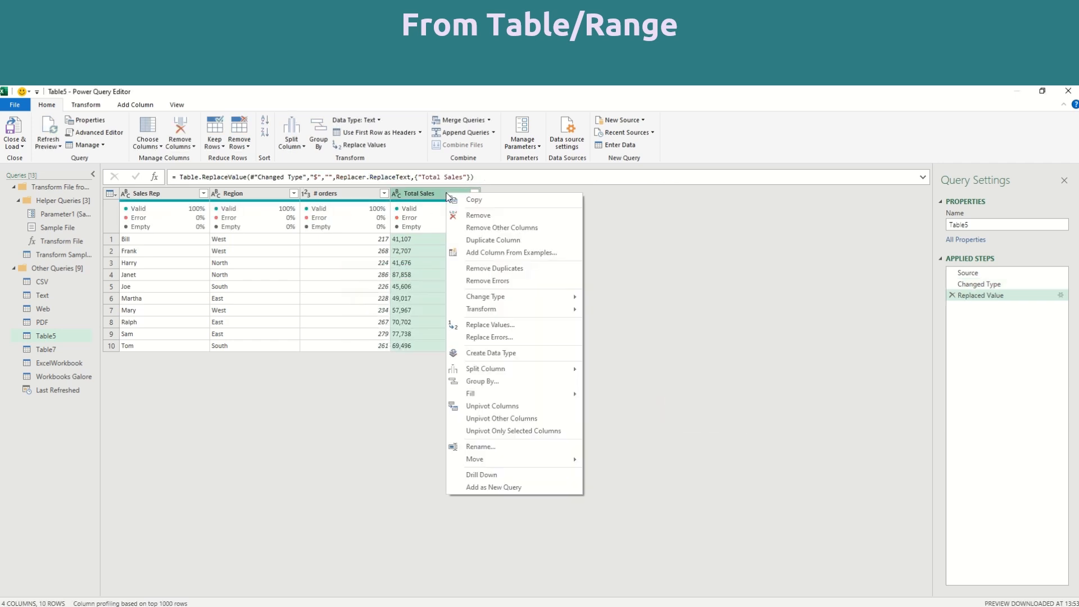
pyautogui.click(421, 298)
pyautogui.click(398, 197)
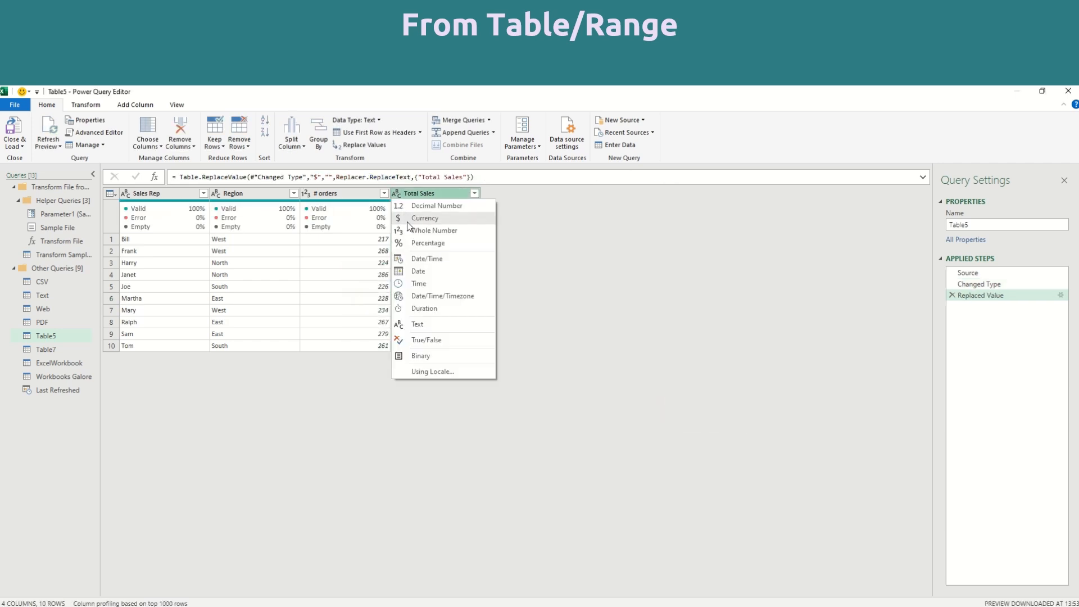
pyautogui.click(417, 228)
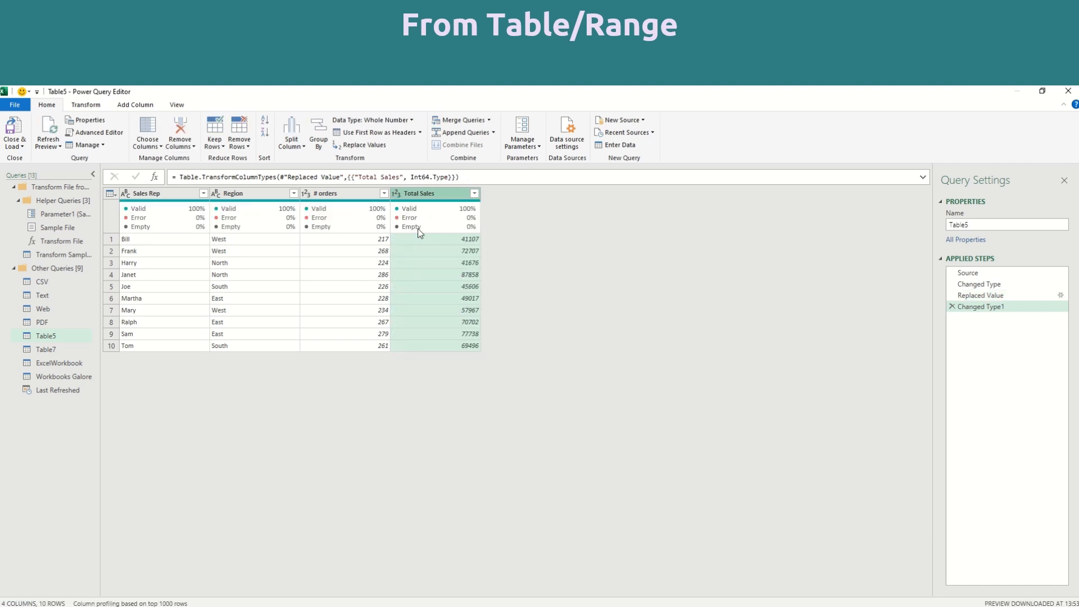
pyautogui.click(401, 194)
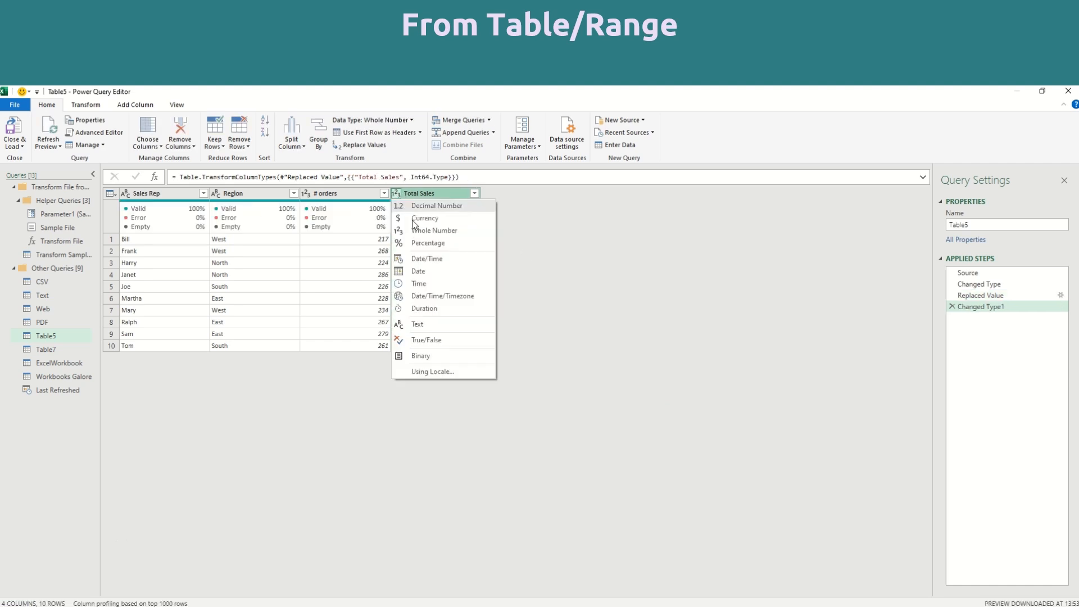
pyautogui.click(424, 223)
pyautogui.click(554, 384)
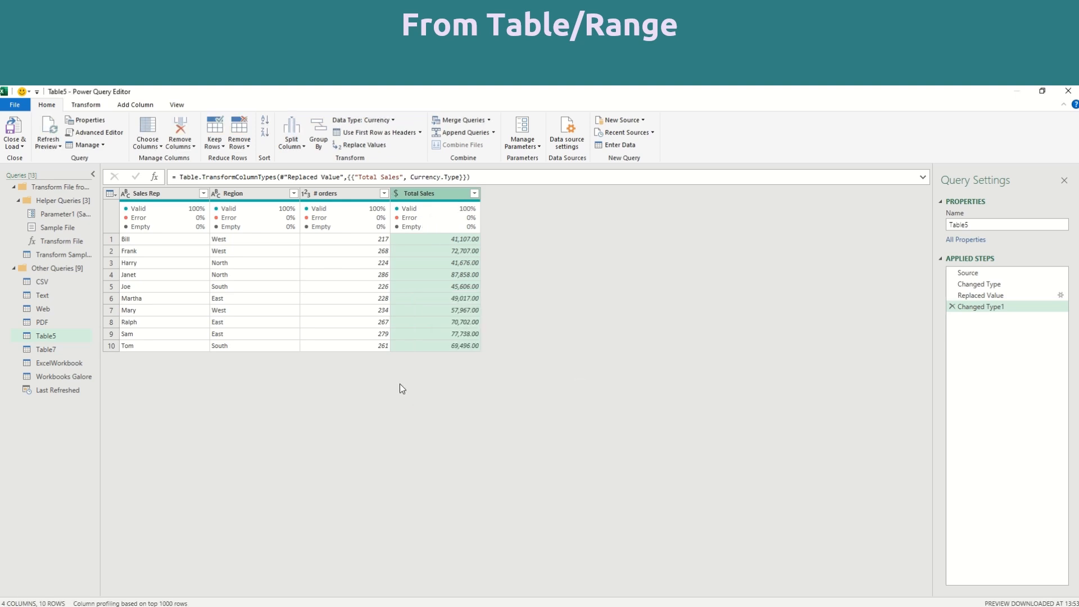
# Step: Filter the Table5 query to keep only rows where Total Sales is greater than 50000
pyautogui.click(474, 194)
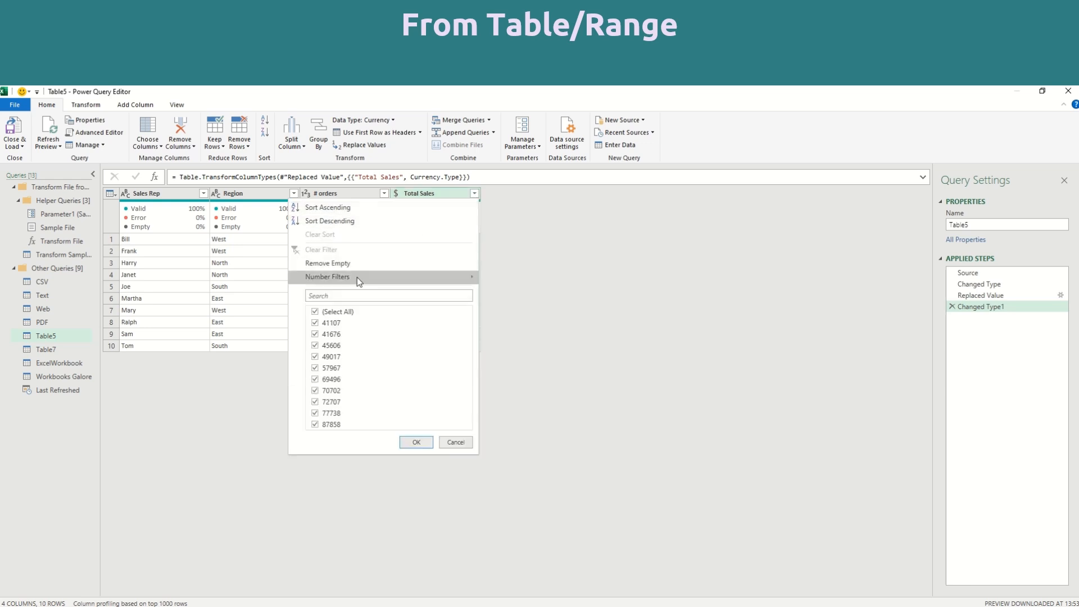
pyautogui.moveTo(356, 278)
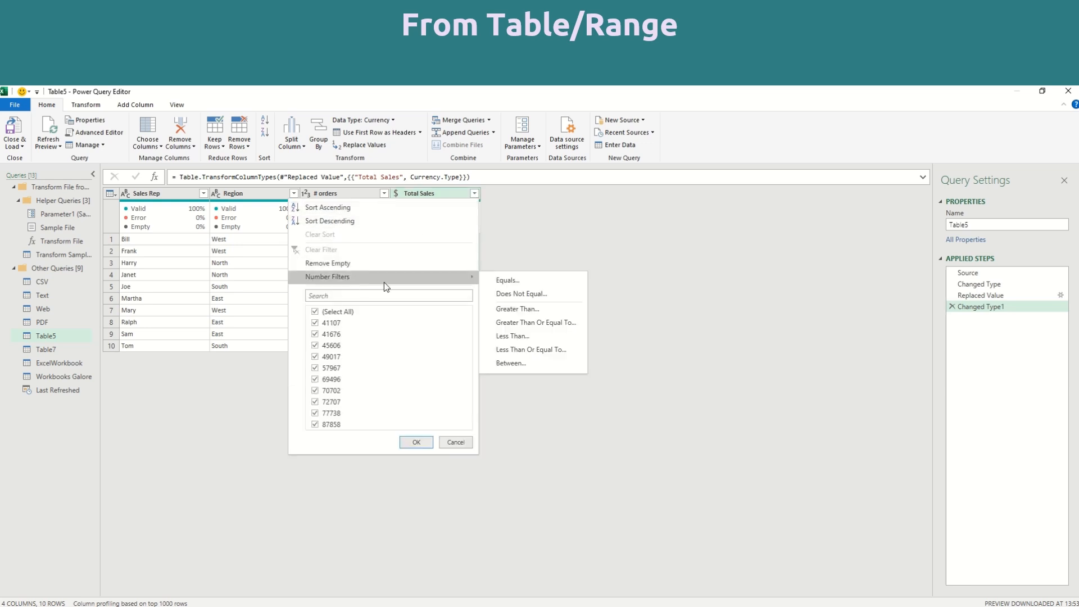
pyautogui.click(528, 312)
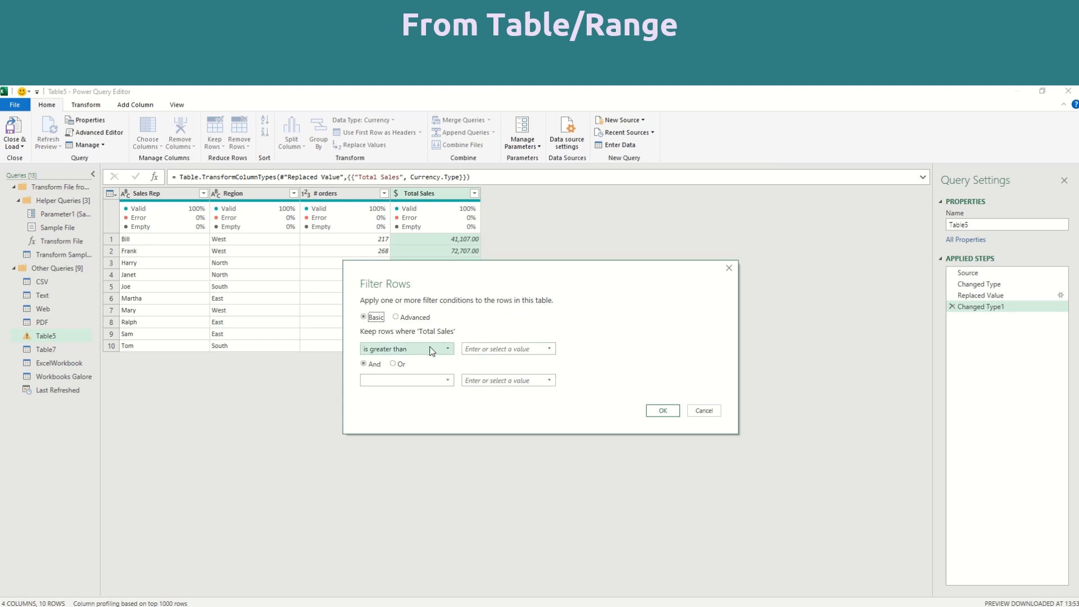
pyautogui.click(494, 348)
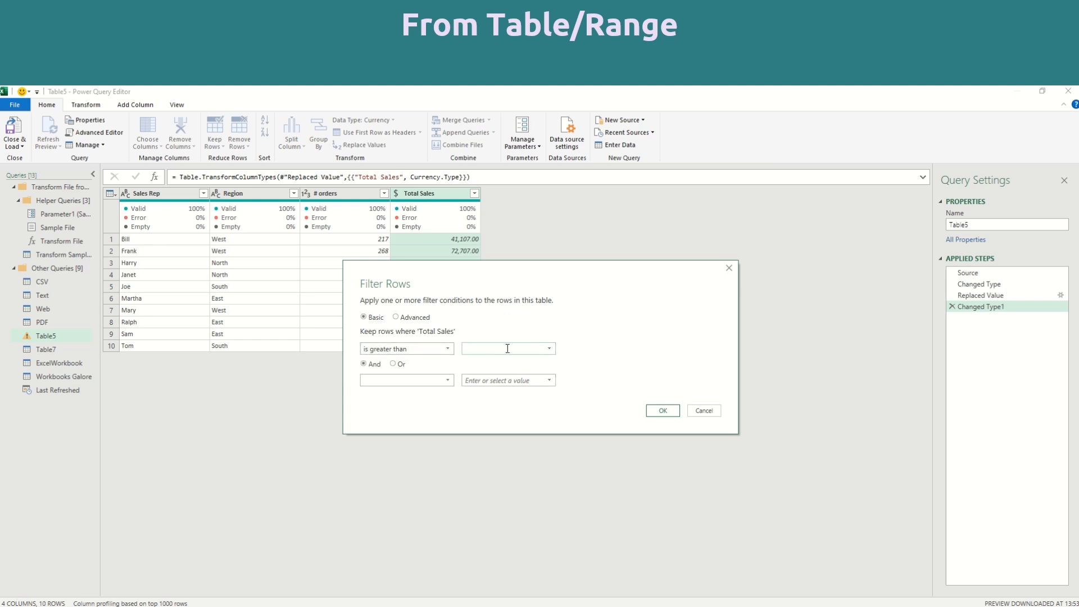
pyautogui.write('50000')
pyautogui.click(664, 412)
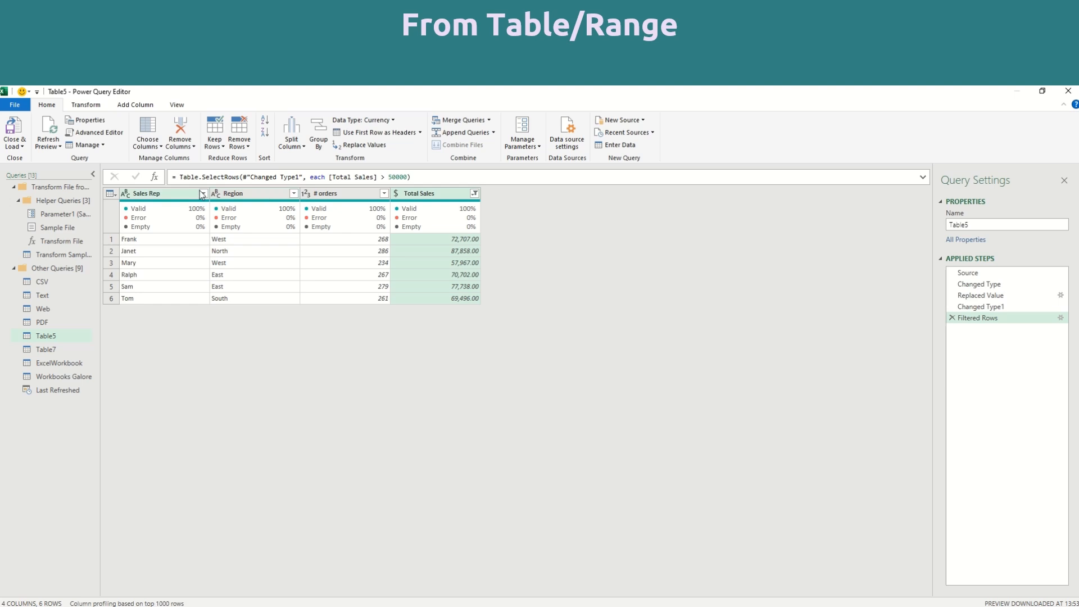
# Step: Sort the Table5 rows ascending by Region and, within each region, ascending by Sales Rep
pyautogui.click(293, 194)
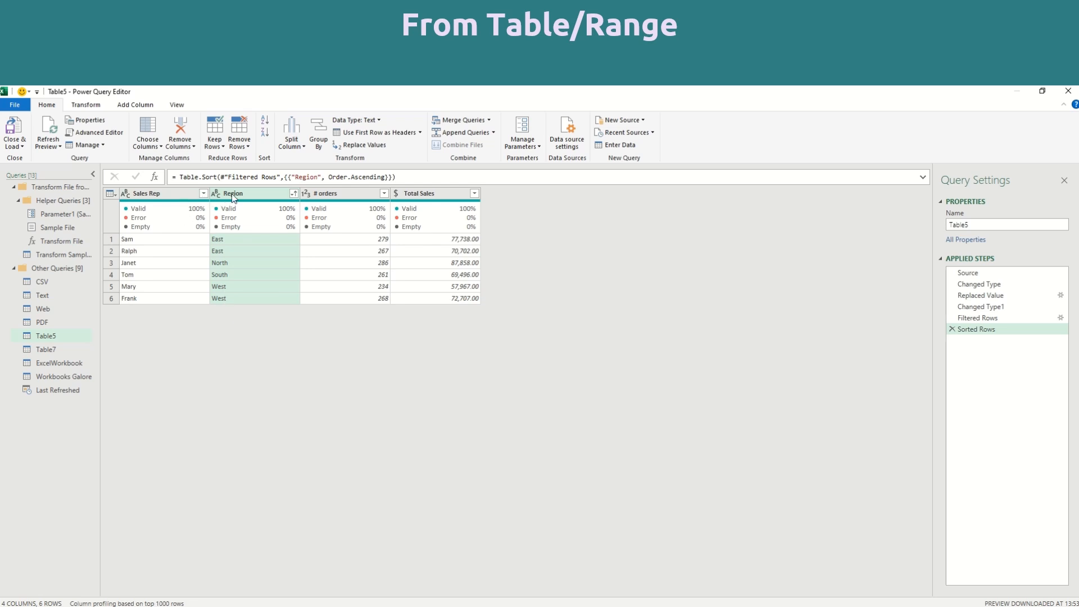
pyautogui.click(203, 193)
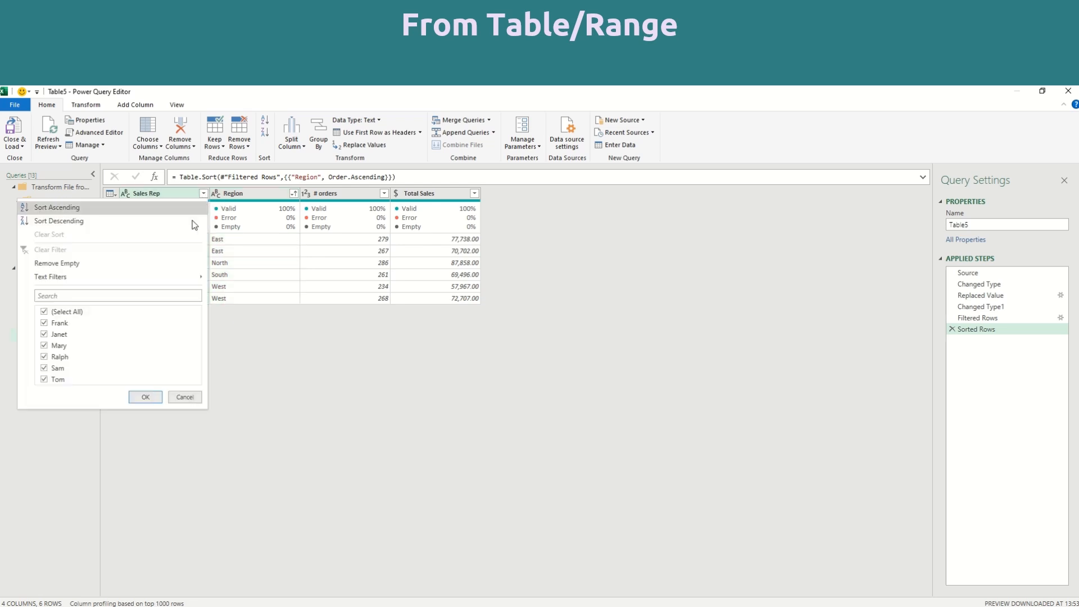
pyautogui.click(99, 207)
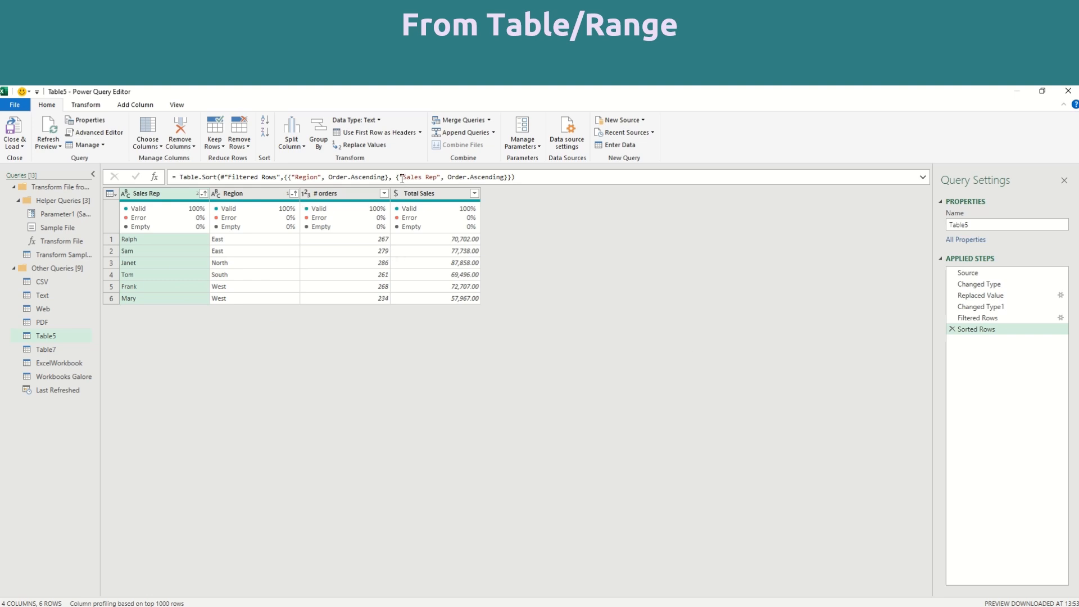
# Step: Remove the Region criterion from the Sorted Rows formula, keeping only the ascending sort on Sales Rep
pyautogui.moveTo(396, 177); pyautogui.dragTo(287, 178)
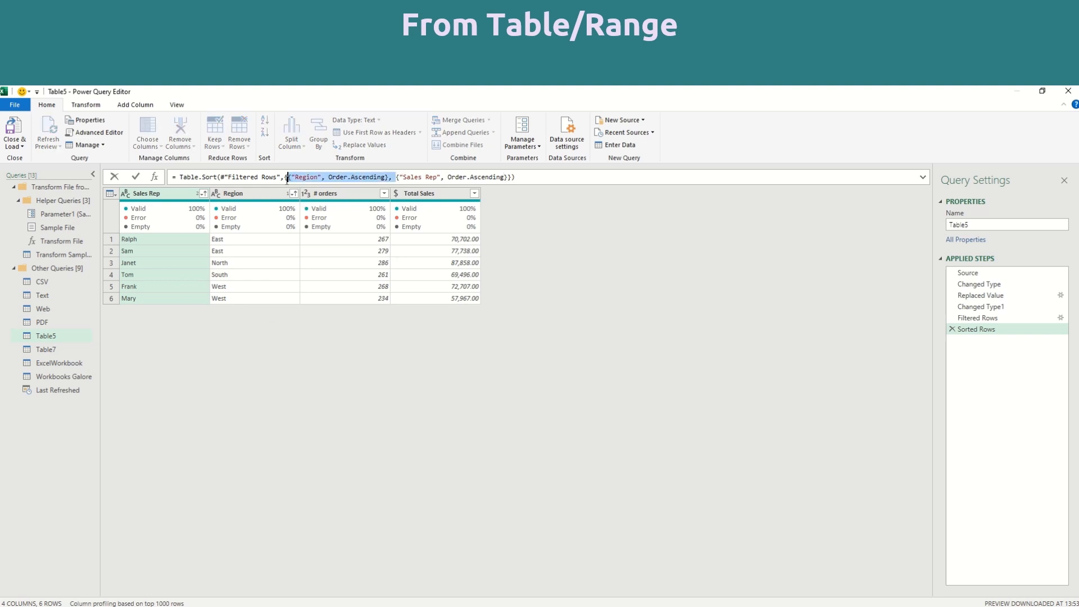
pyautogui.press('Delete')
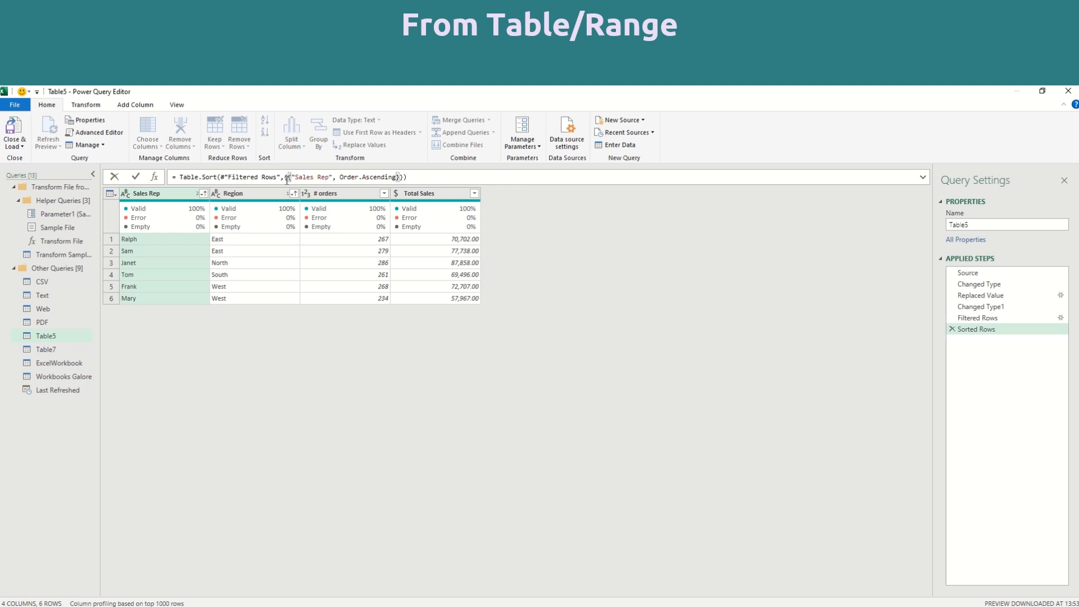
pyautogui.press('Return')
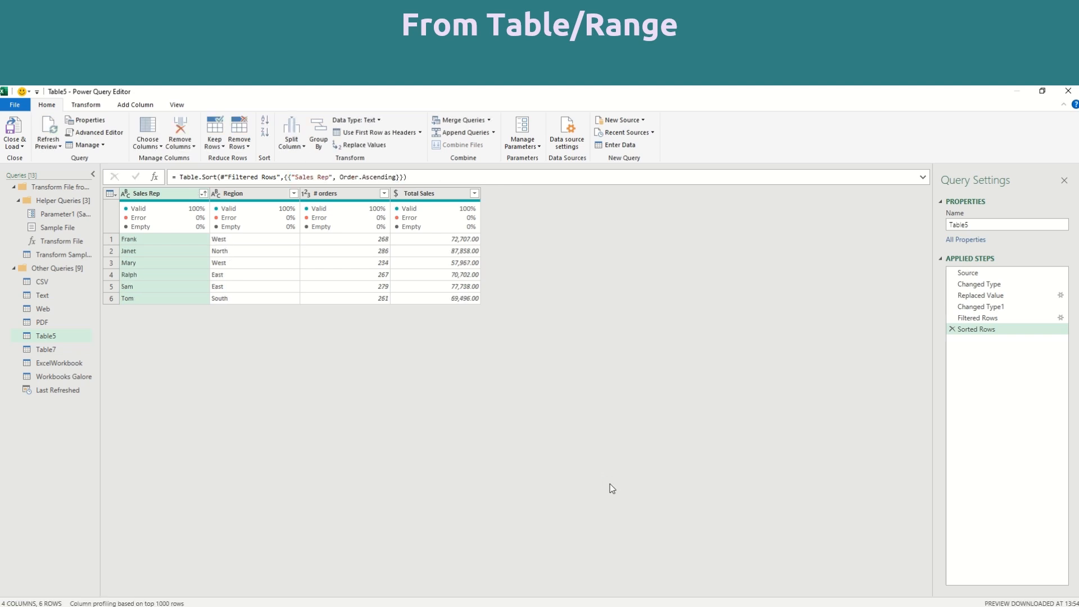
# Step: Load the Table5 query into its worksheet and format the Total Sales values in D2:D7 as English (United States) dollar accounting
pyautogui.click(21, 126)
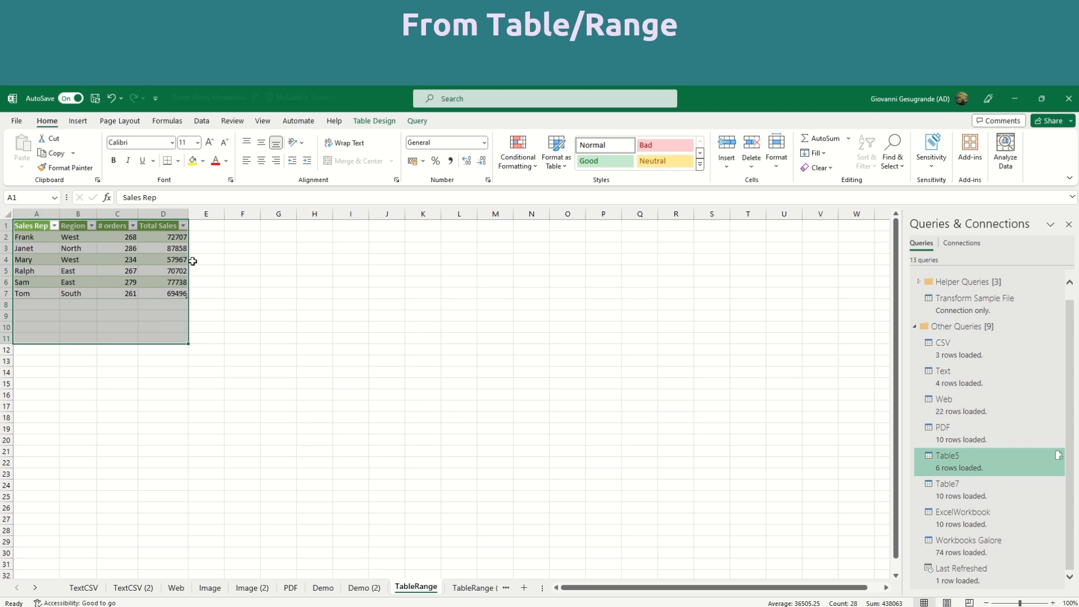
pyautogui.click(175, 249)
pyautogui.hotkey('ctrl', 'space')
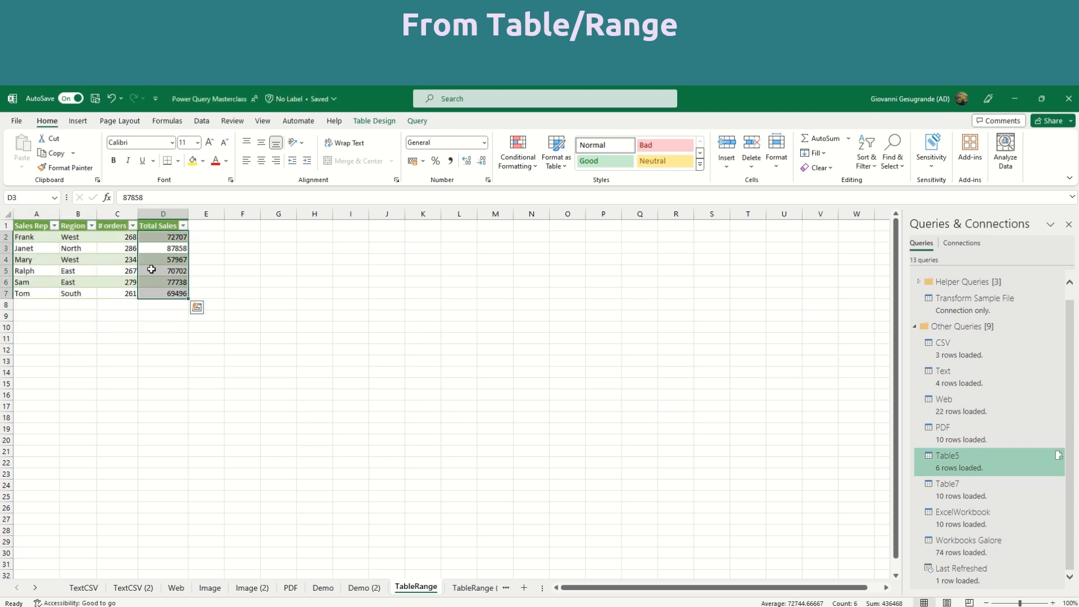
pyautogui.click(423, 163)
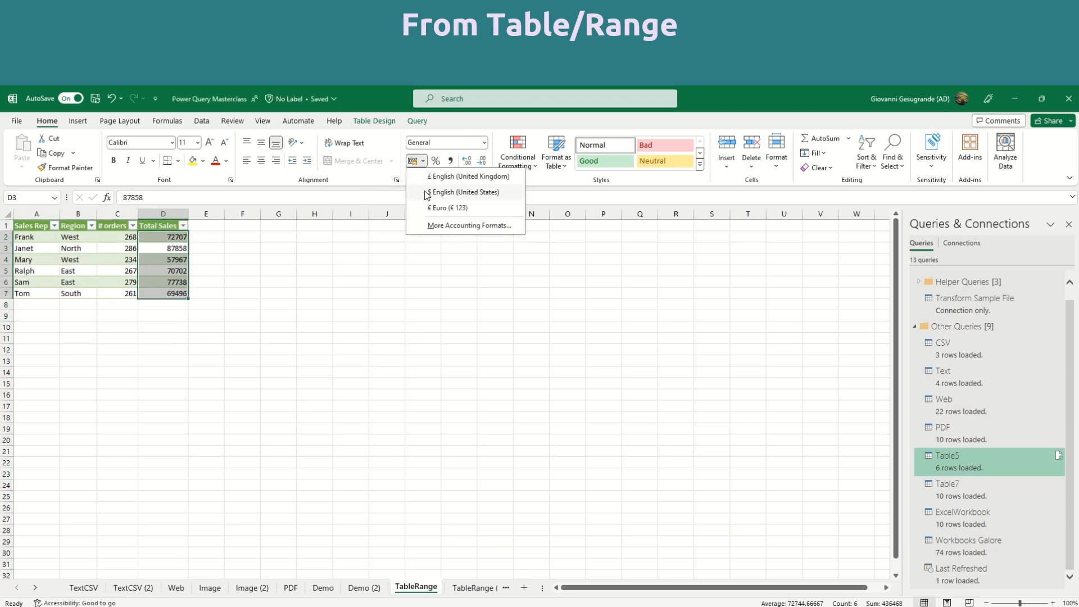
pyautogui.click(430, 191)
pyautogui.click(374, 404)
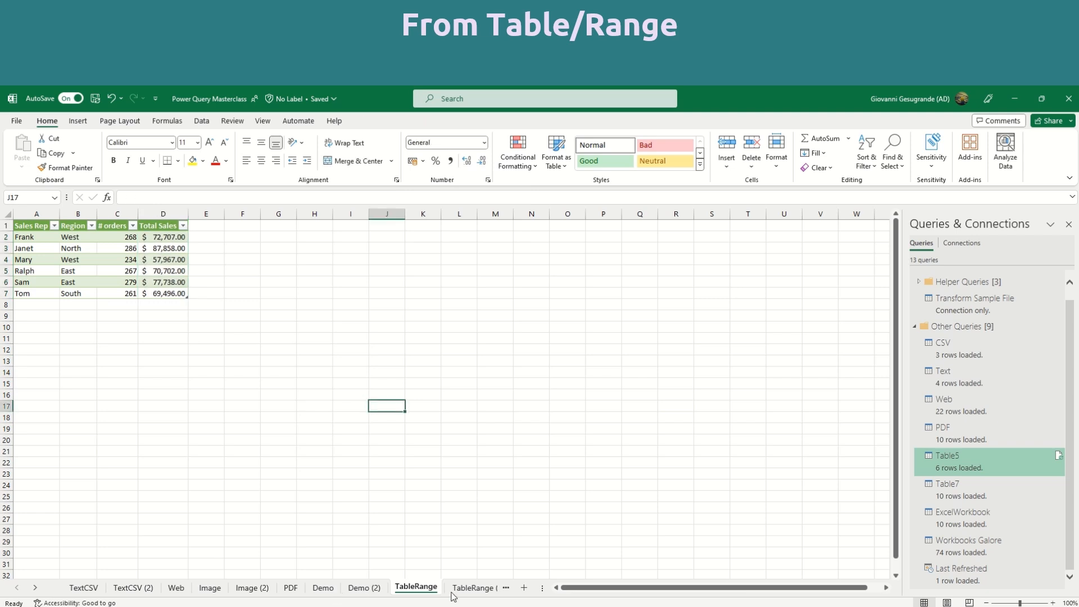
# Step: Set the Total Sales value in cell D4 of the Demo sheet's source table to $81,676
pyautogui.click(323, 587)
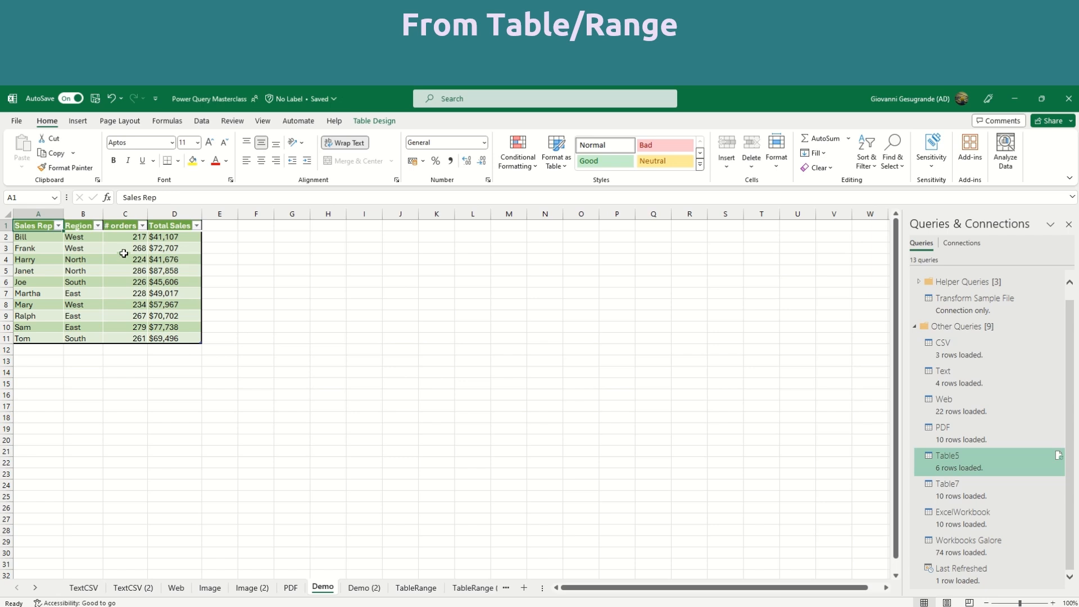
pyautogui.click(185, 260)
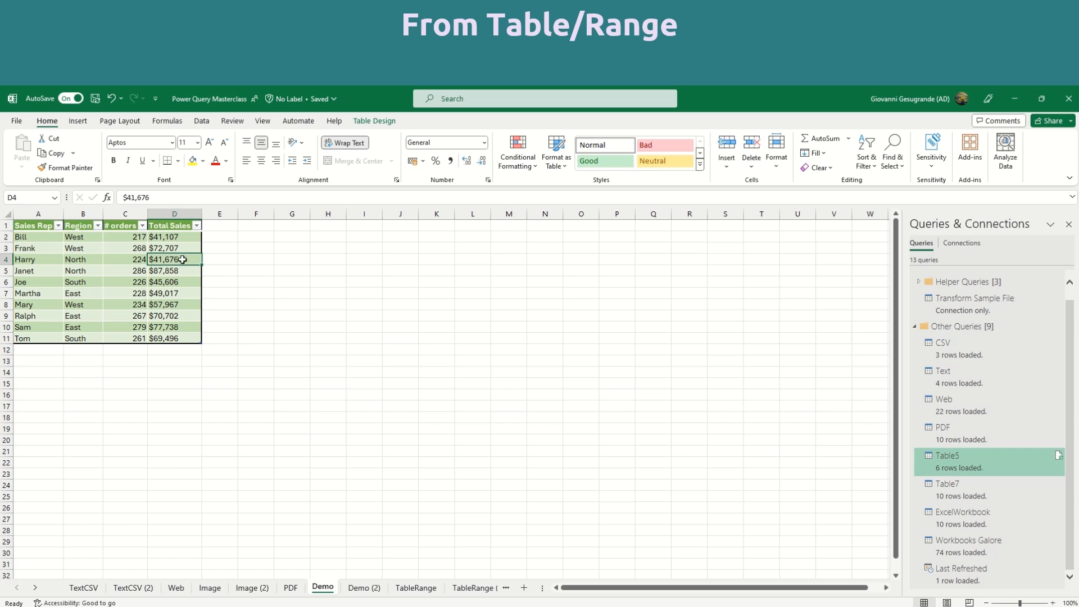
pyautogui.write('81')
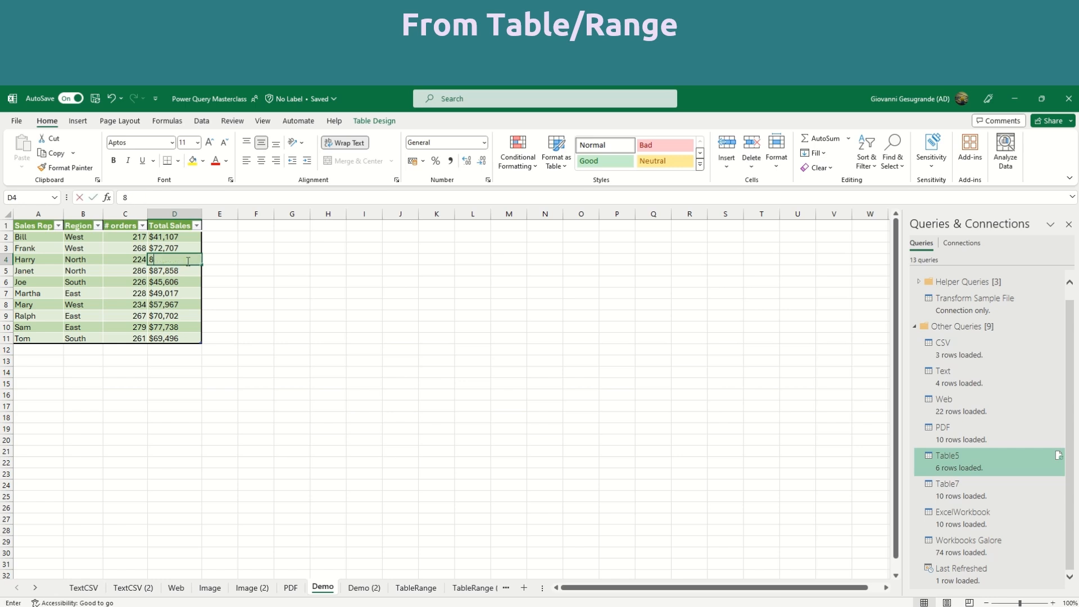
pyautogui.press('Escape')
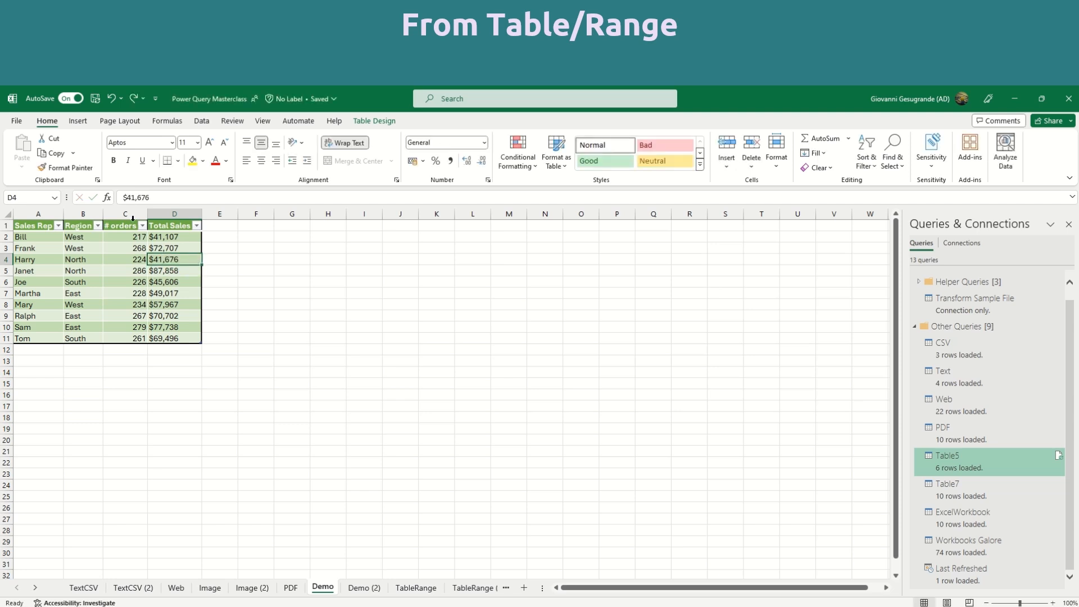
pyautogui.click(130, 198)
pyautogui.press('BackSpace')
pyautogui.write('8')
pyautogui.press('Return')
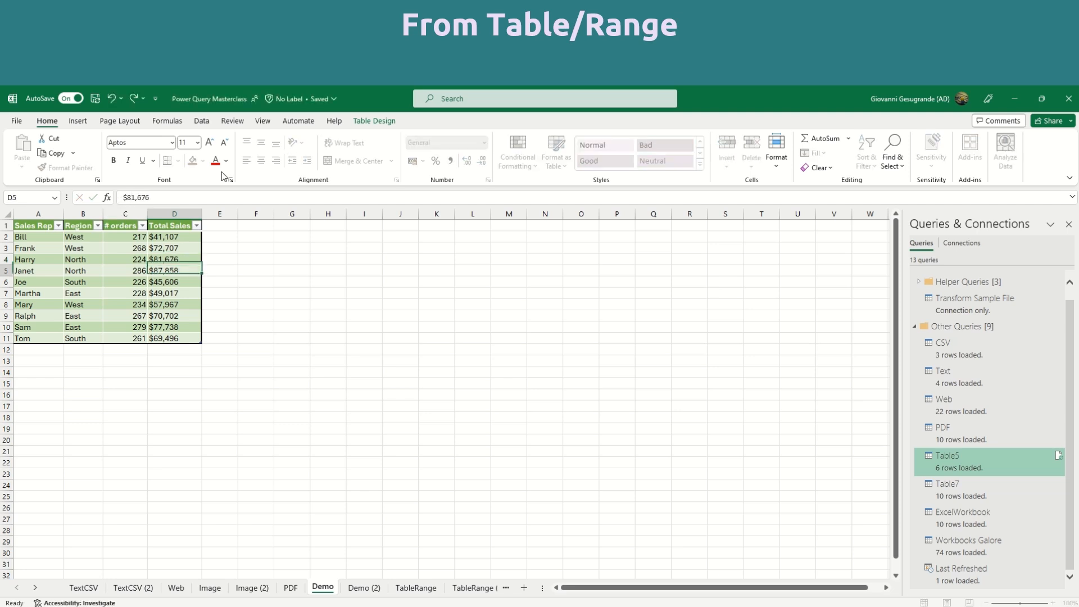
# Step: Refresh the Table5 query on the TableRange sheet and select its newly loaded row A3:D3
pyautogui.click(417, 588)
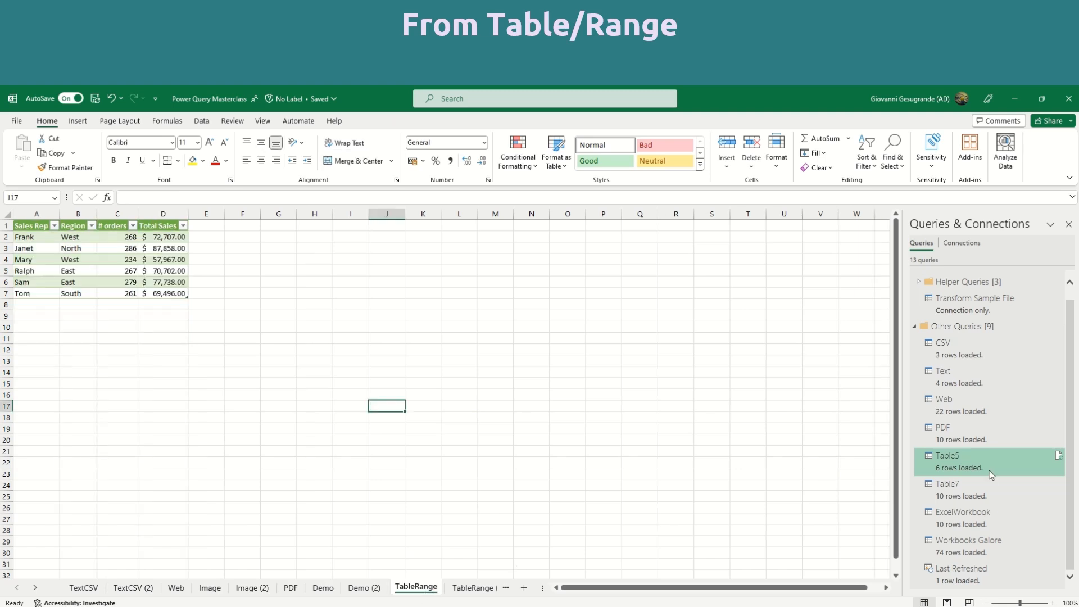
pyautogui.click(1059, 456)
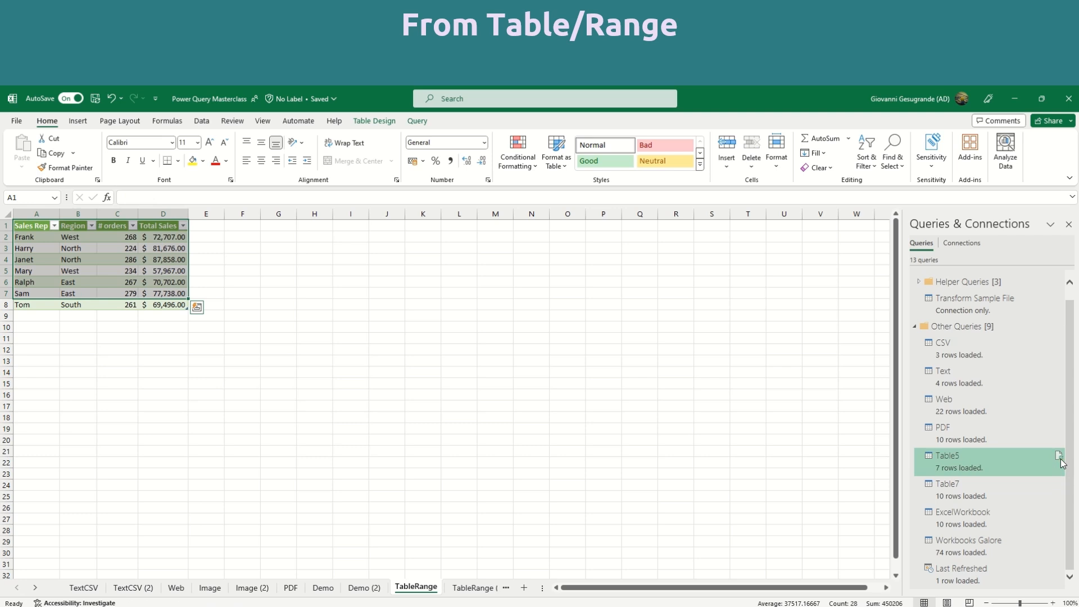
pyautogui.moveTo(49, 248); pyautogui.dragTo(171, 248)
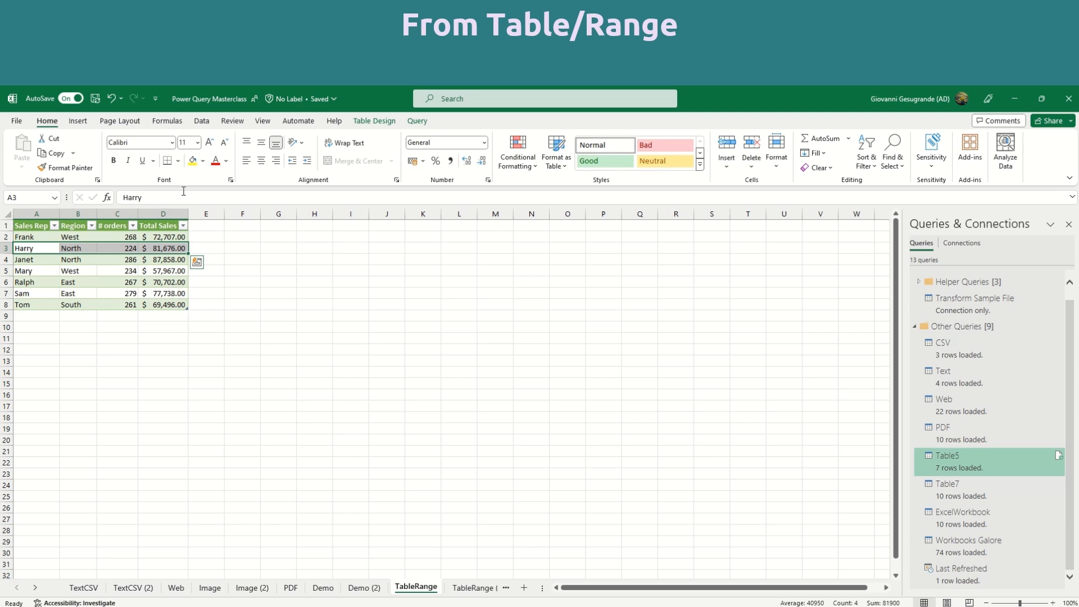
# Step: Compare the Table7 output on the TableRange (2) sheet with its source range on the Demo (2) sheet
pyautogui.click(492, 589)
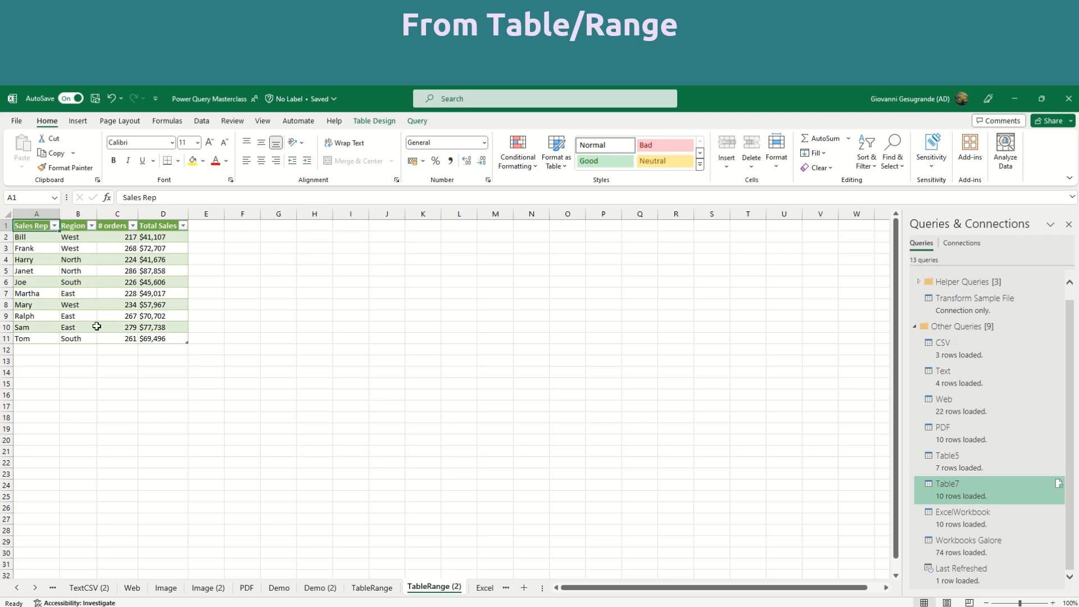
pyautogui.click(320, 588)
pyautogui.moveTo(48, 238); pyautogui.dragTo(168, 346)
# Step: Open the ExcelWorkbook query from the Excel sheet in Power Query Editor and review its date_of_purchase, customer id and item code columns
pyautogui.click(426, 587)
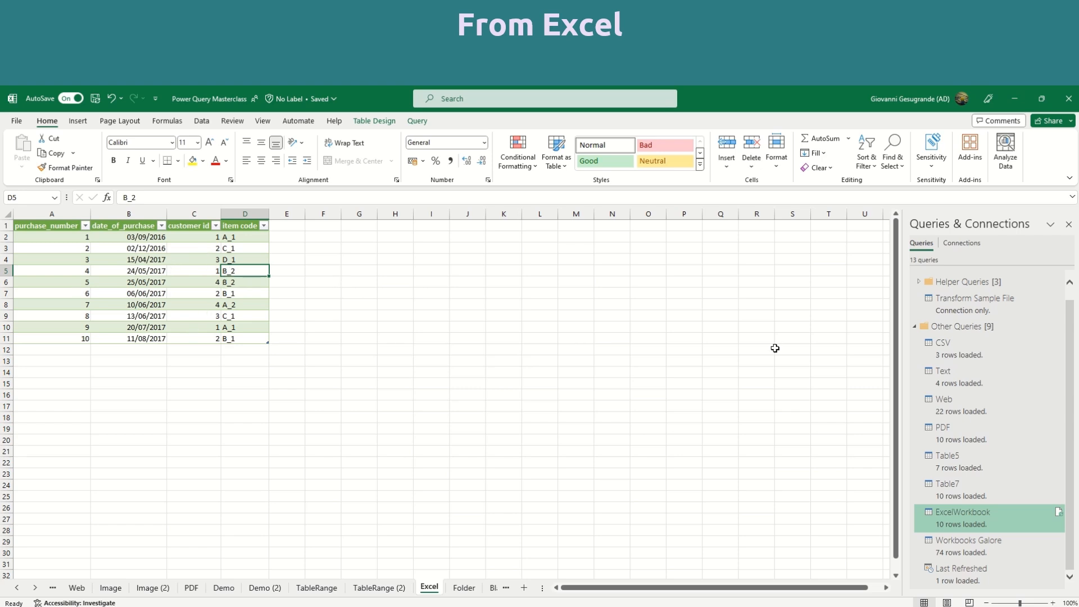
pyautogui.doubleClick(994, 511)
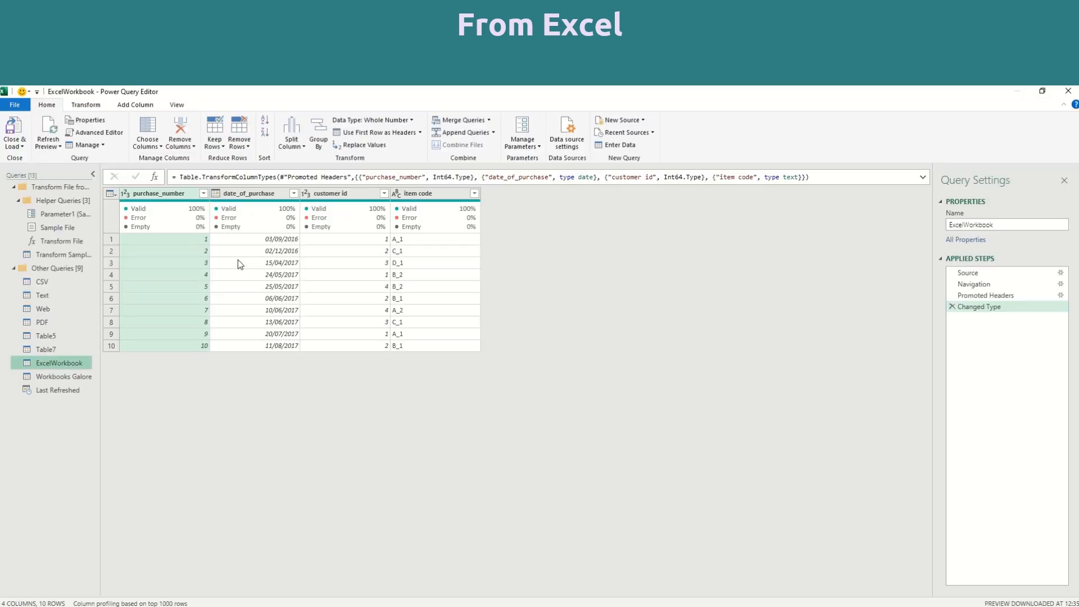
pyautogui.click(269, 194)
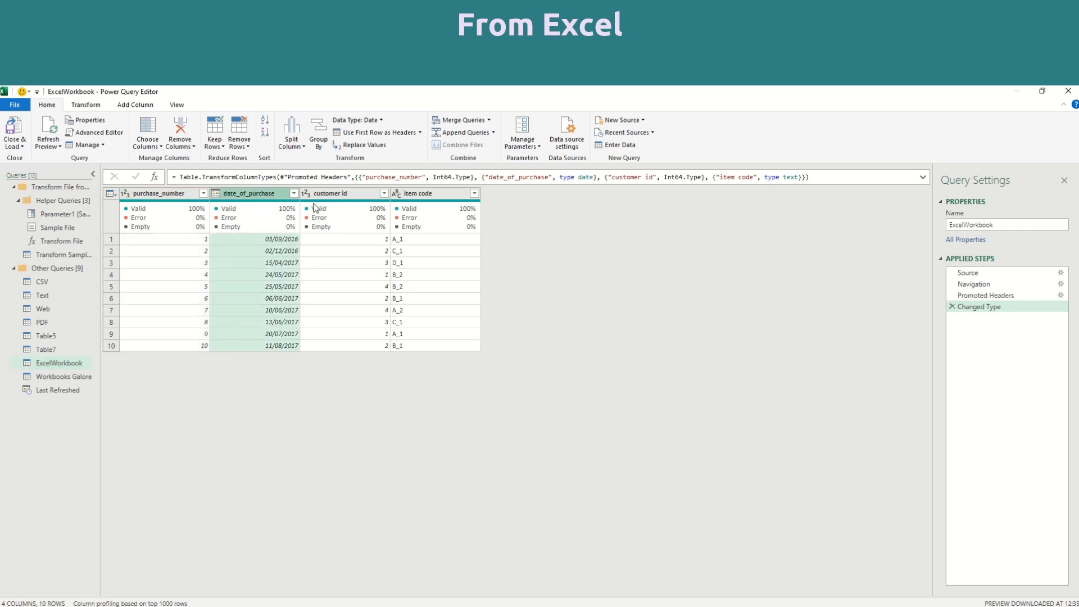
pyautogui.click(356, 194)
pyautogui.click(449, 199)
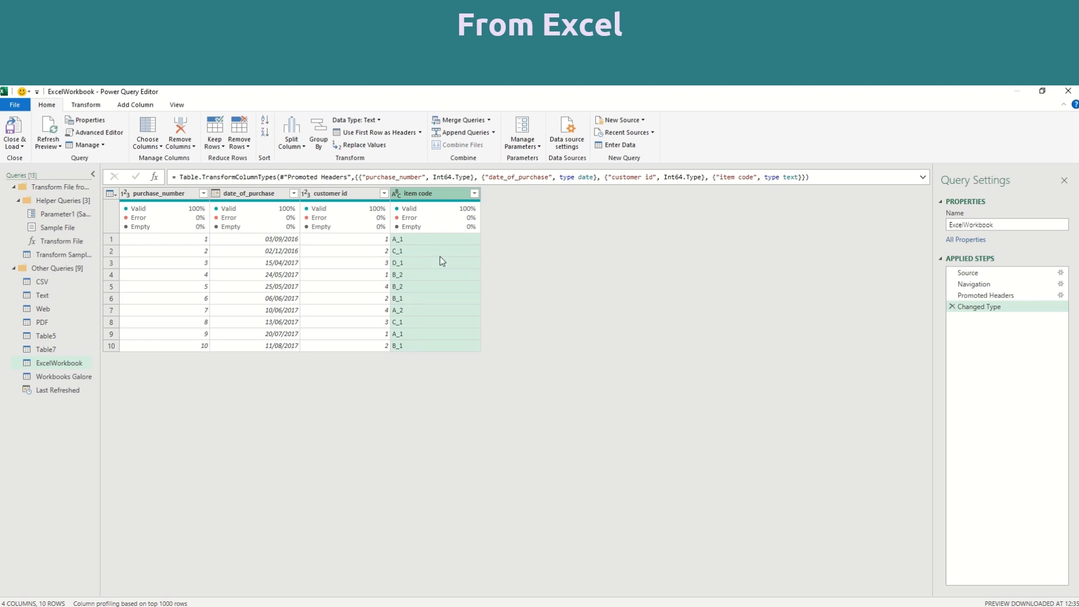
# Step: Try replacing A_1 with Pencil Case in the item code column, matching entire cell contents, and delete that replacement step
pyautogui.rightClick(456, 195)
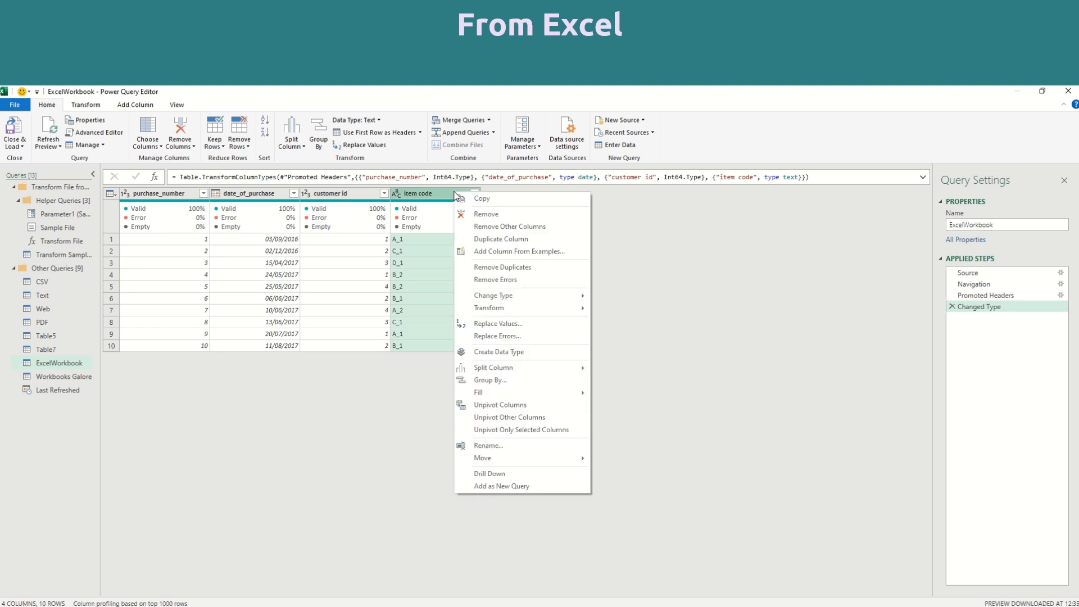
pyautogui.click(410, 286)
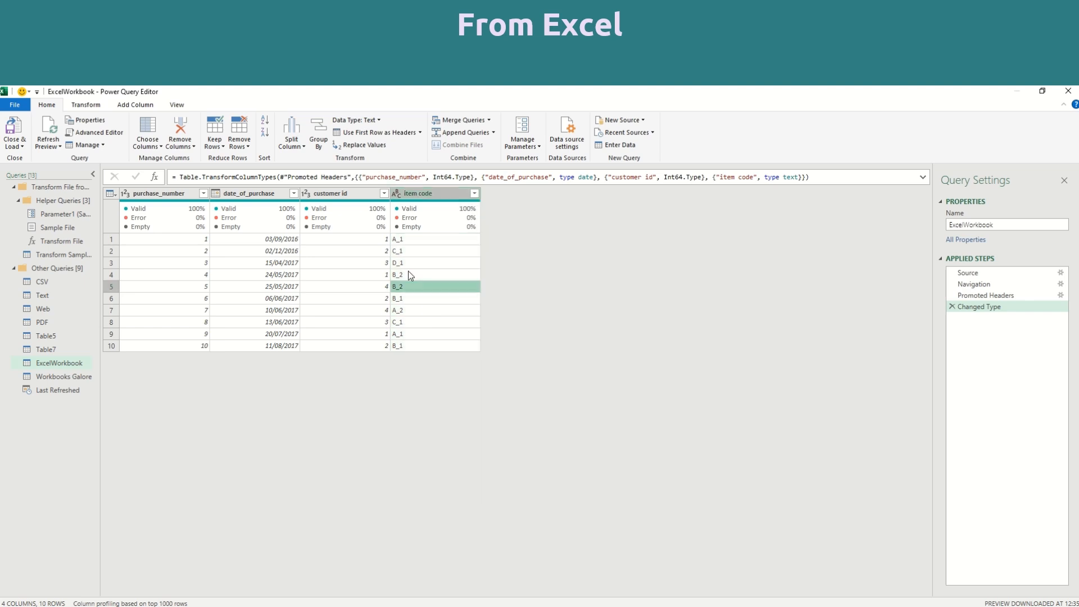
pyautogui.rightClick(428, 195)
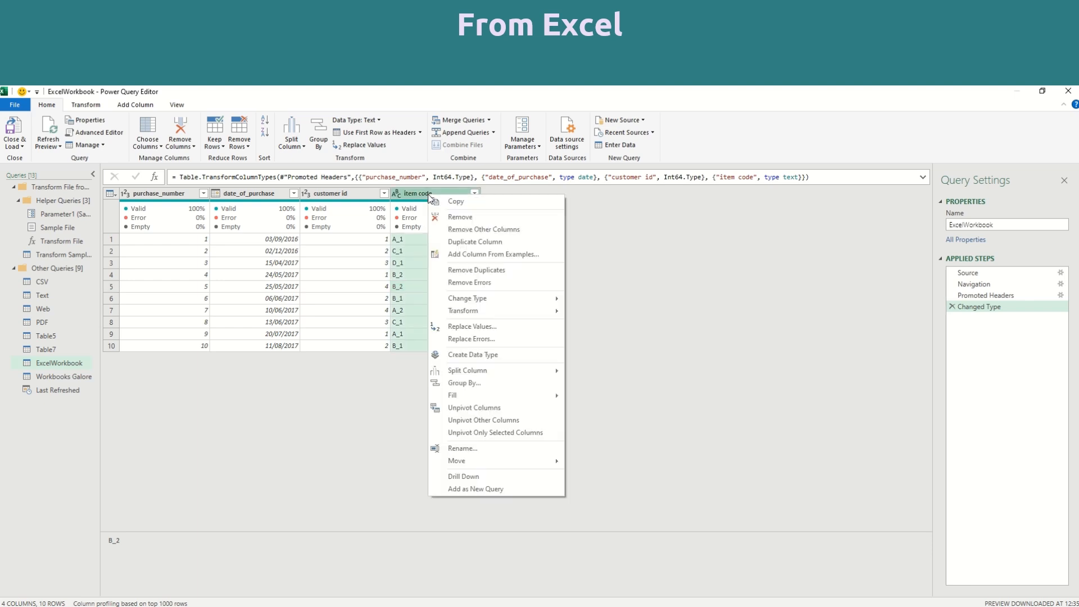
pyautogui.click(501, 326)
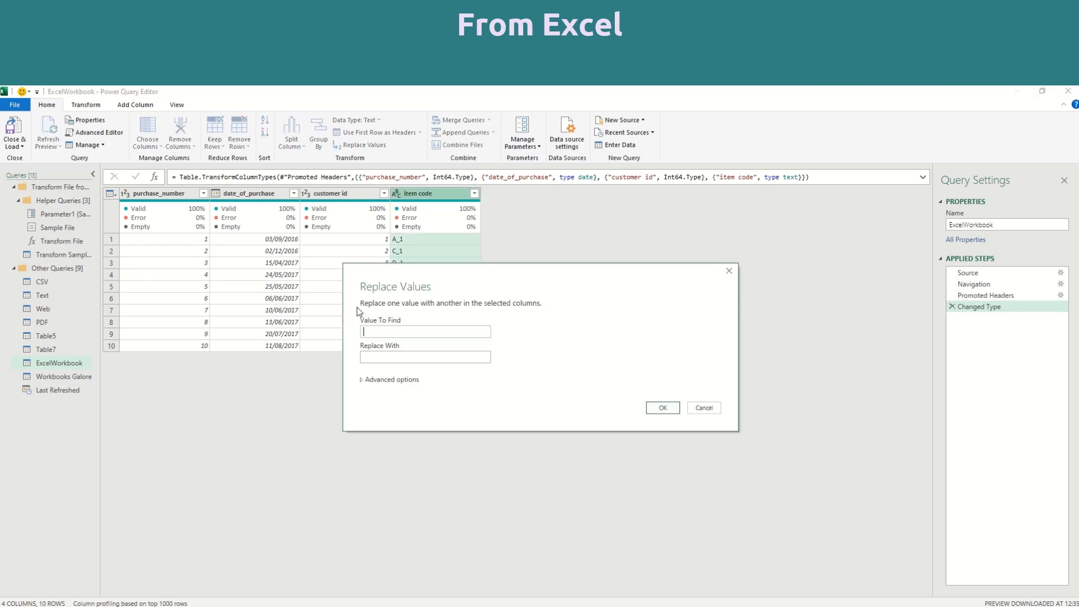
pyautogui.moveTo(543, 279); pyautogui.dragTo(667, 258)
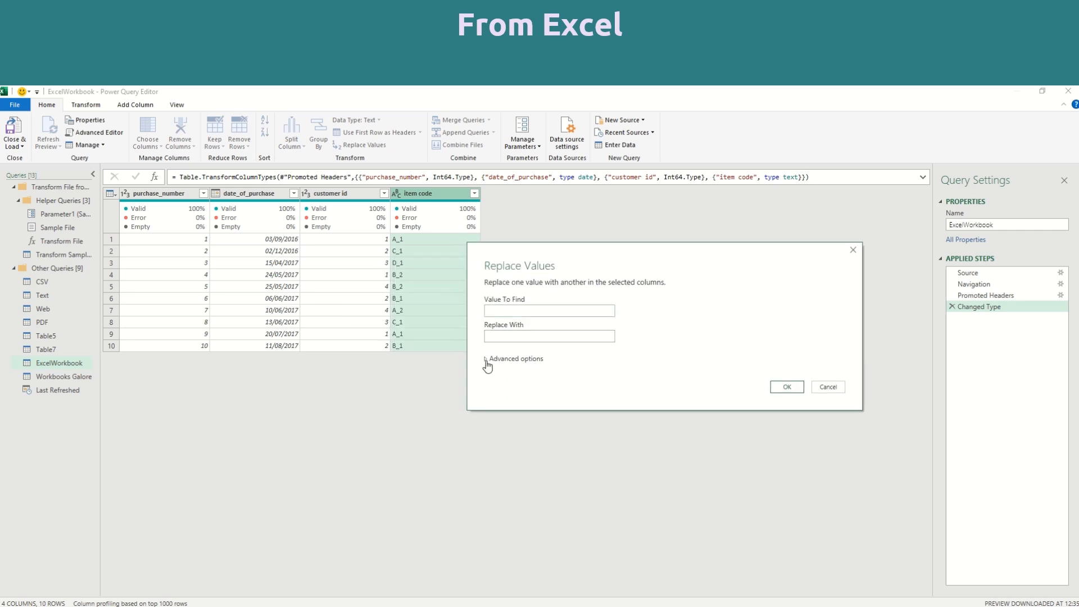
pyautogui.click(486, 359)
pyautogui.click(487, 371)
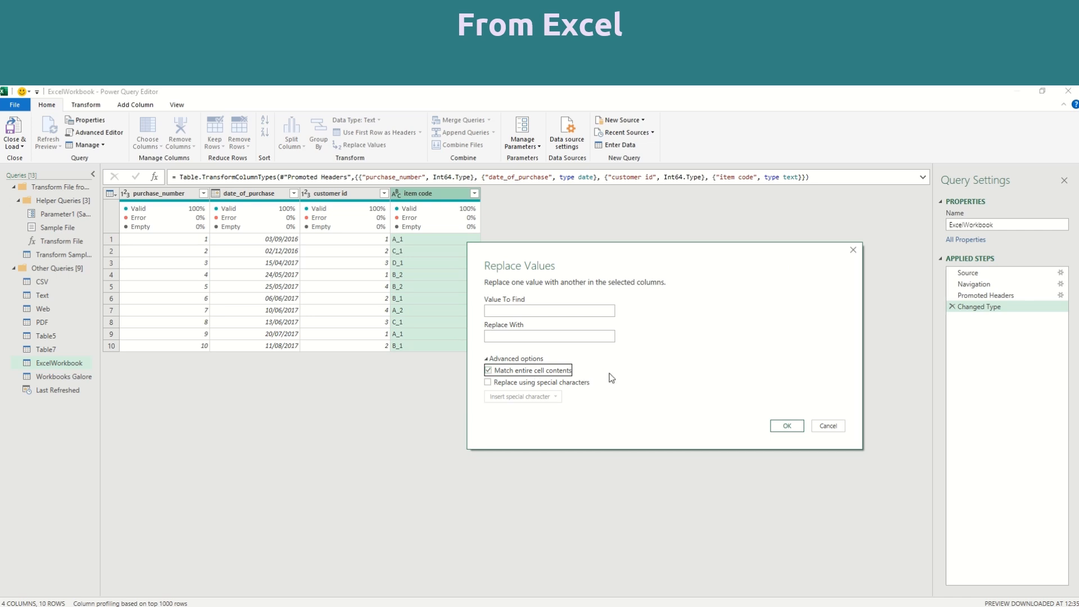
pyautogui.click(534, 309)
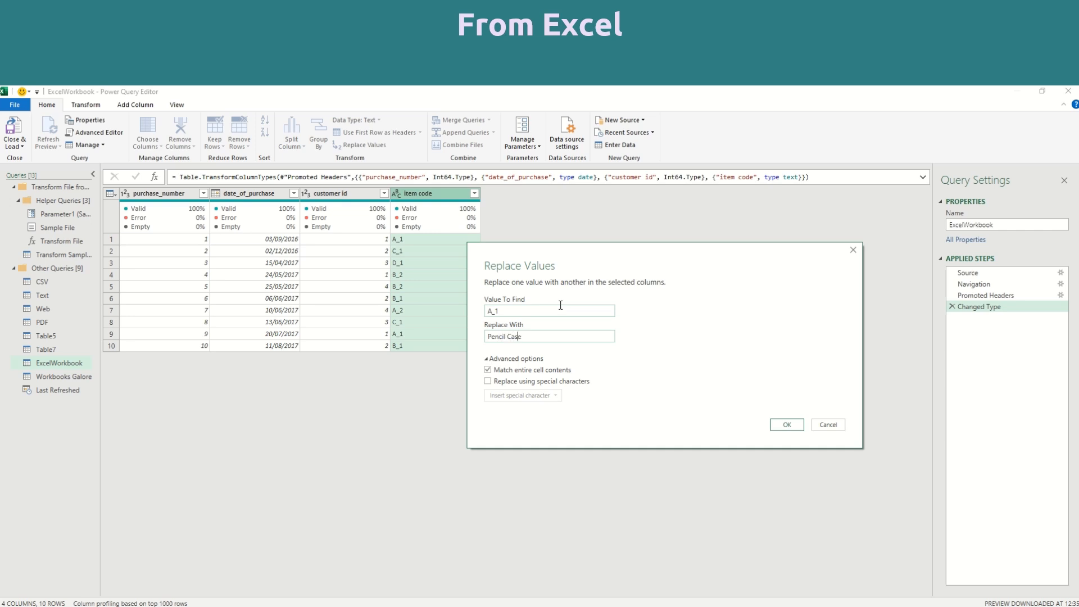
pyautogui.click(787, 425)
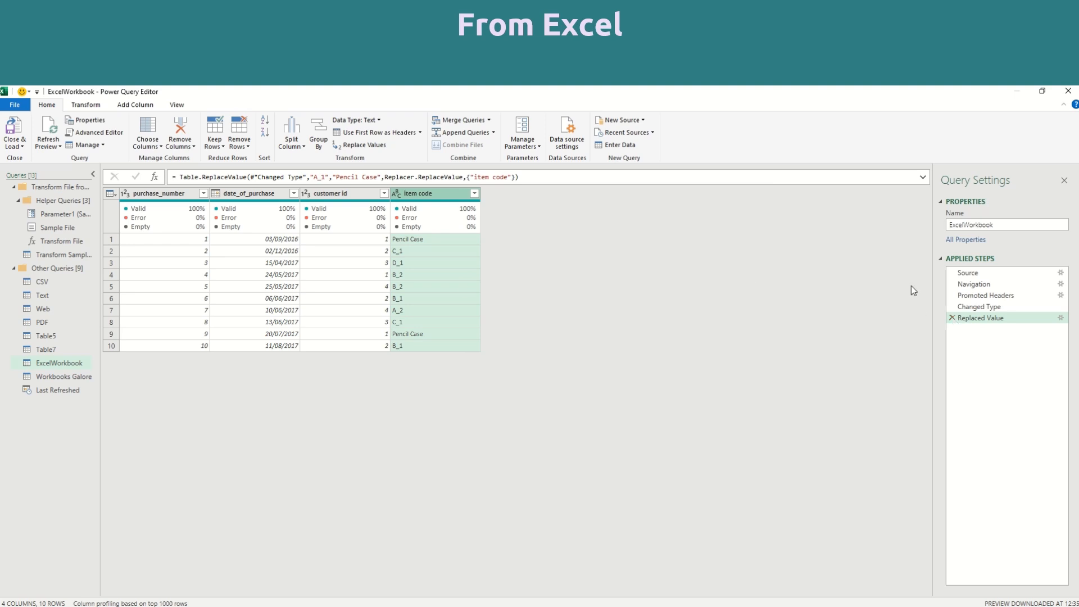
pyautogui.click(952, 319)
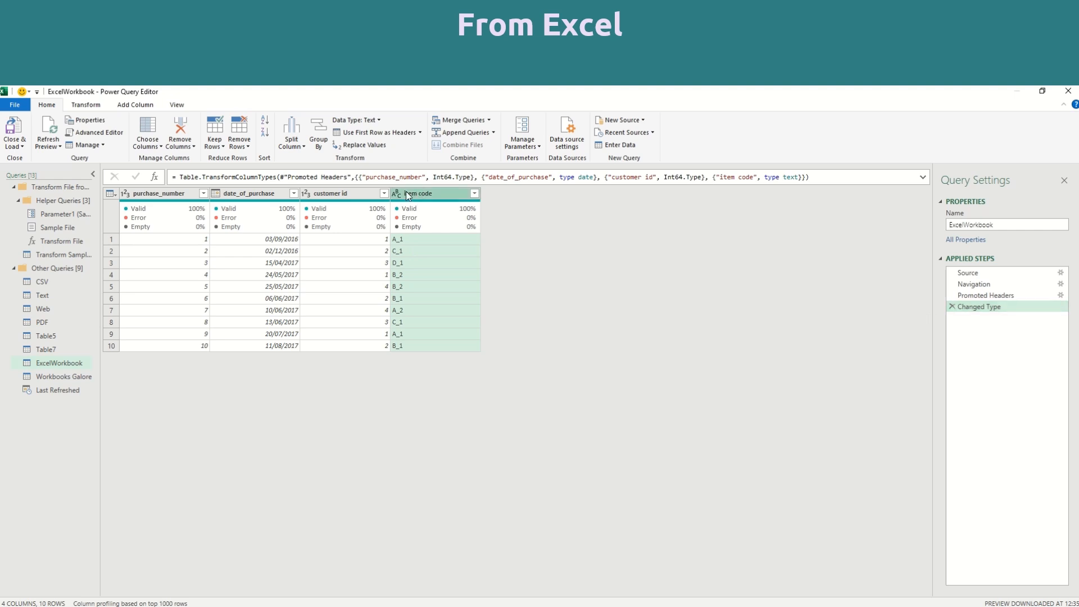
# Step: Add a custom column named Item with the formula [item code] and compare its values with the item code column
pyautogui.click(134, 105)
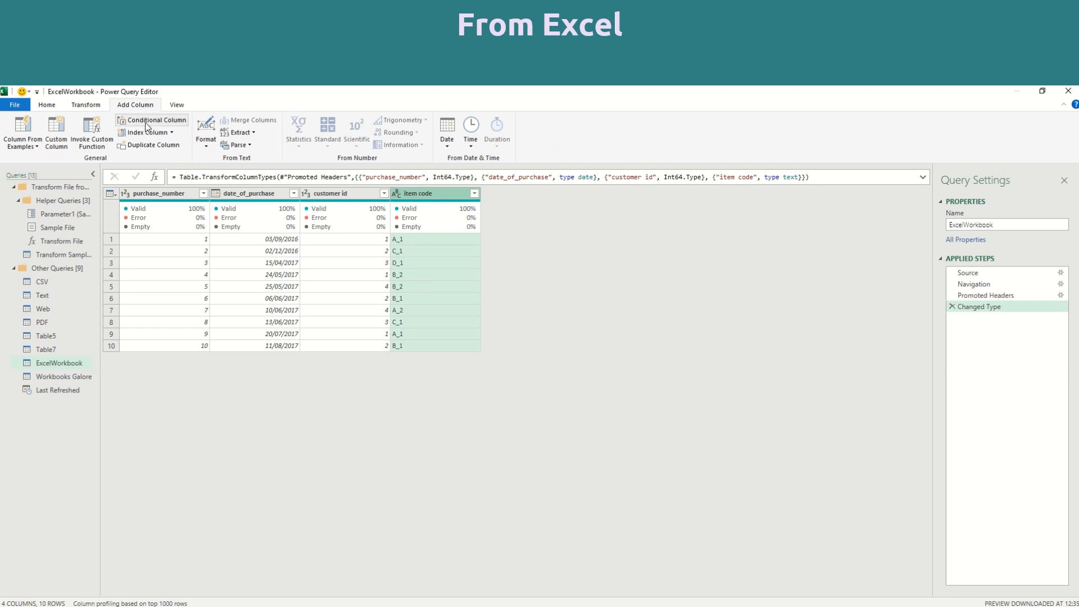
pyautogui.click(56, 134)
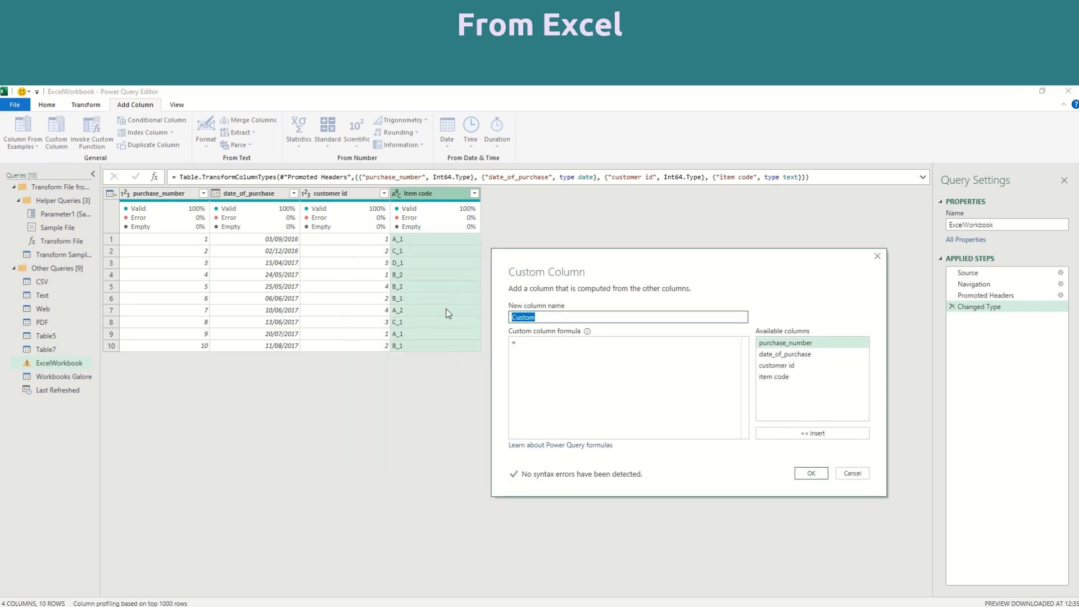
pyautogui.write('Item')
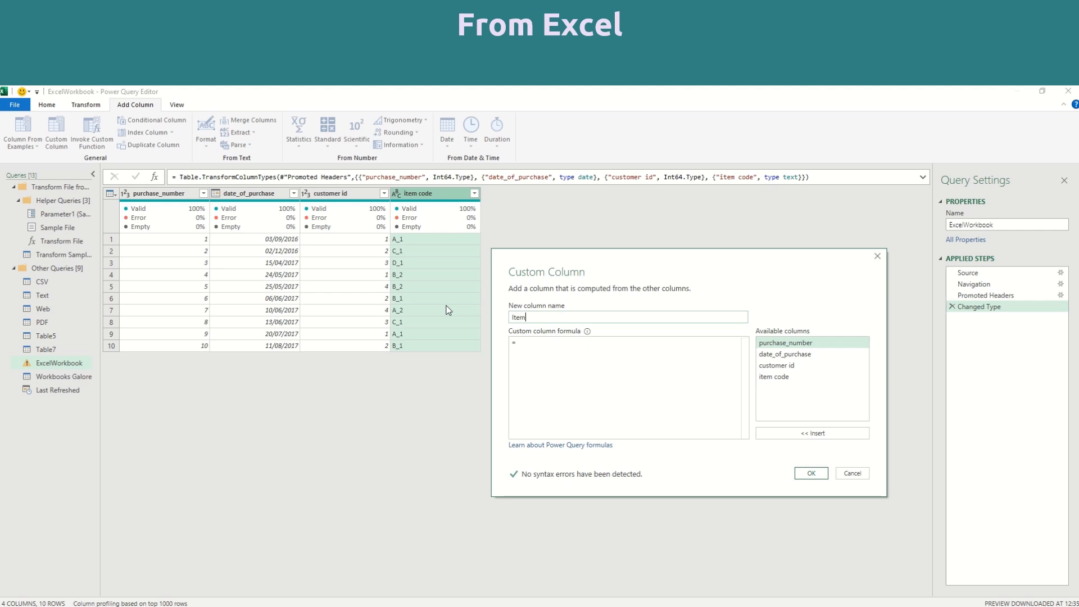
pyautogui.click(653, 341)
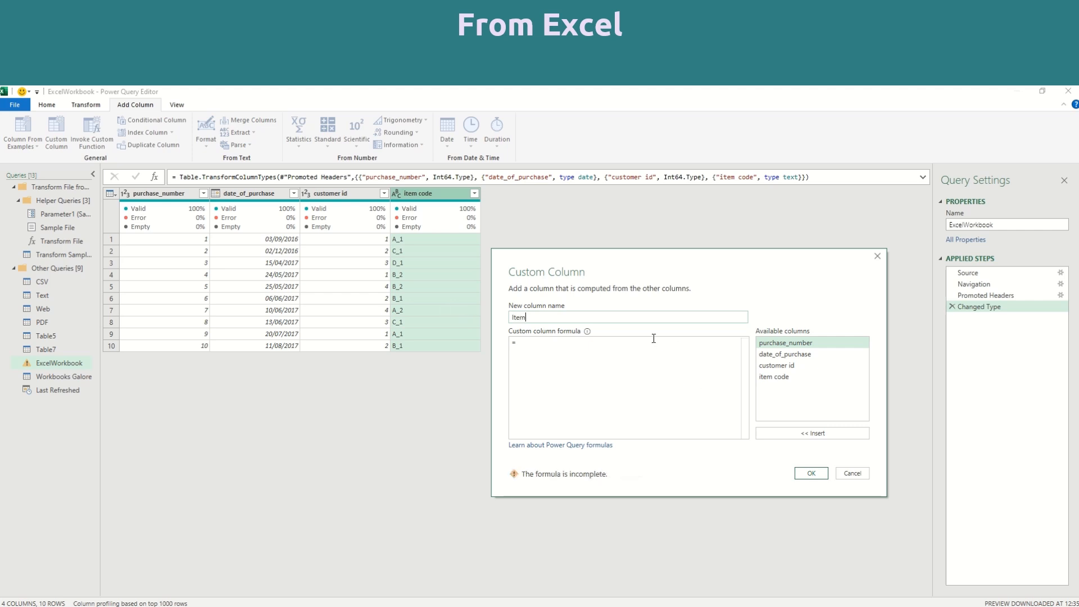
pyautogui.click(823, 377)
pyautogui.doubleClick(821, 377)
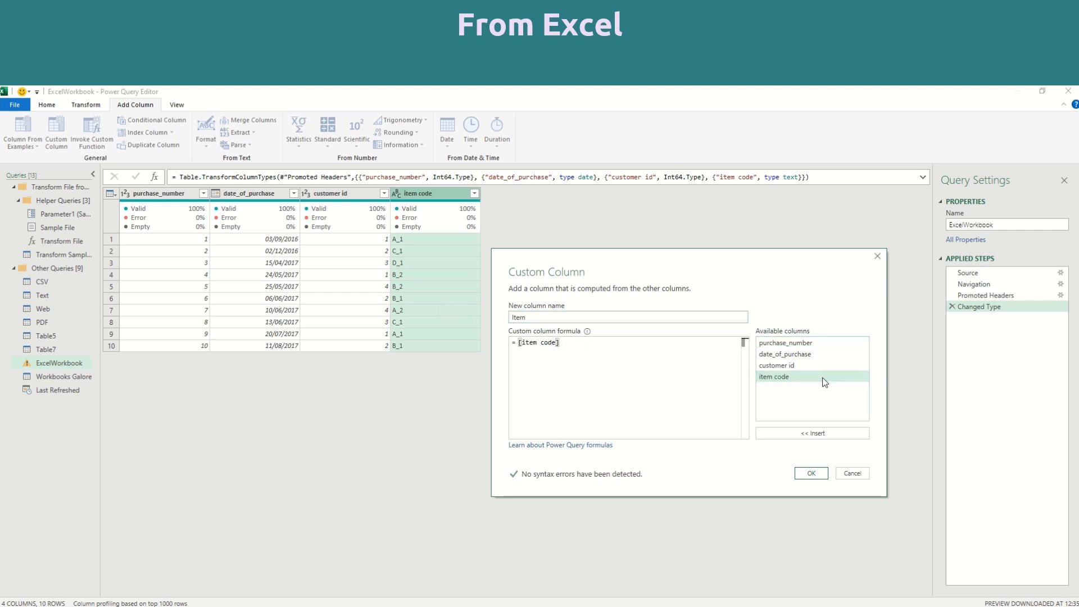
pyautogui.click(812, 475)
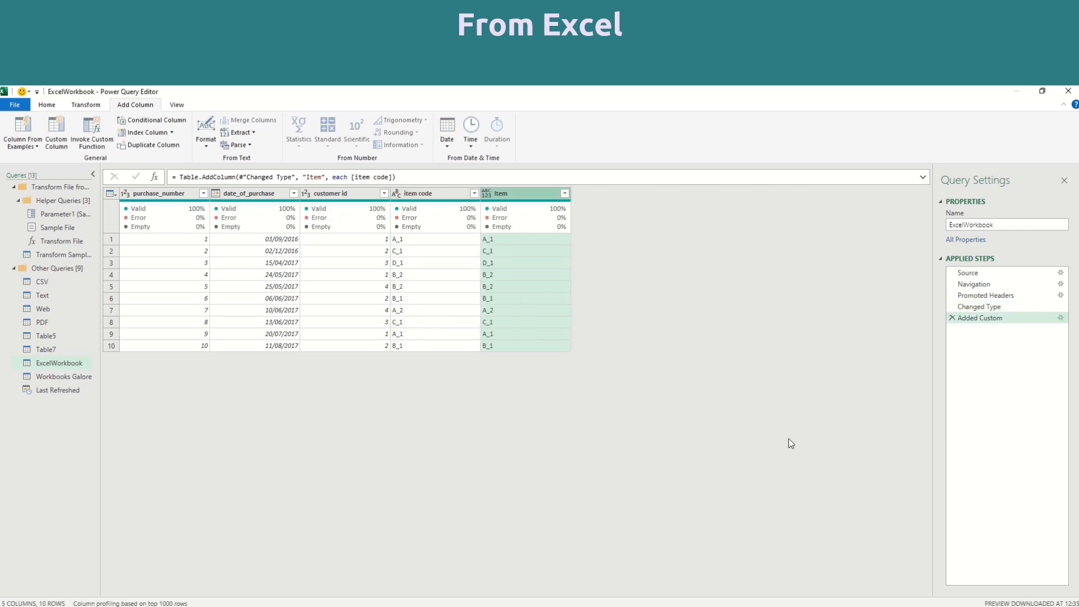
pyautogui.click(544, 250)
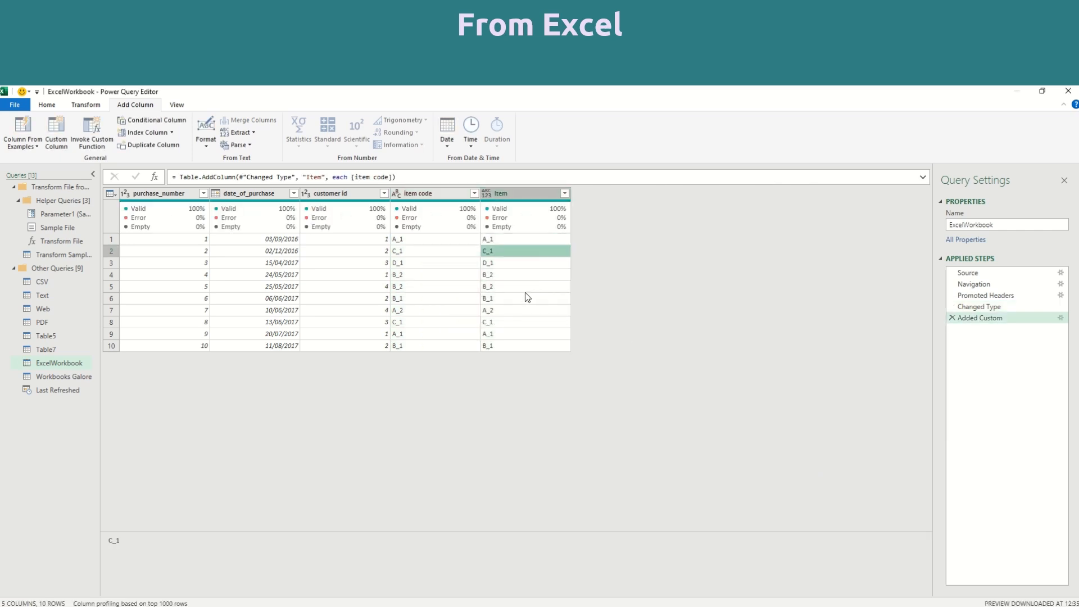
pyautogui.click(527, 262)
pyautogui.click(495, 242)
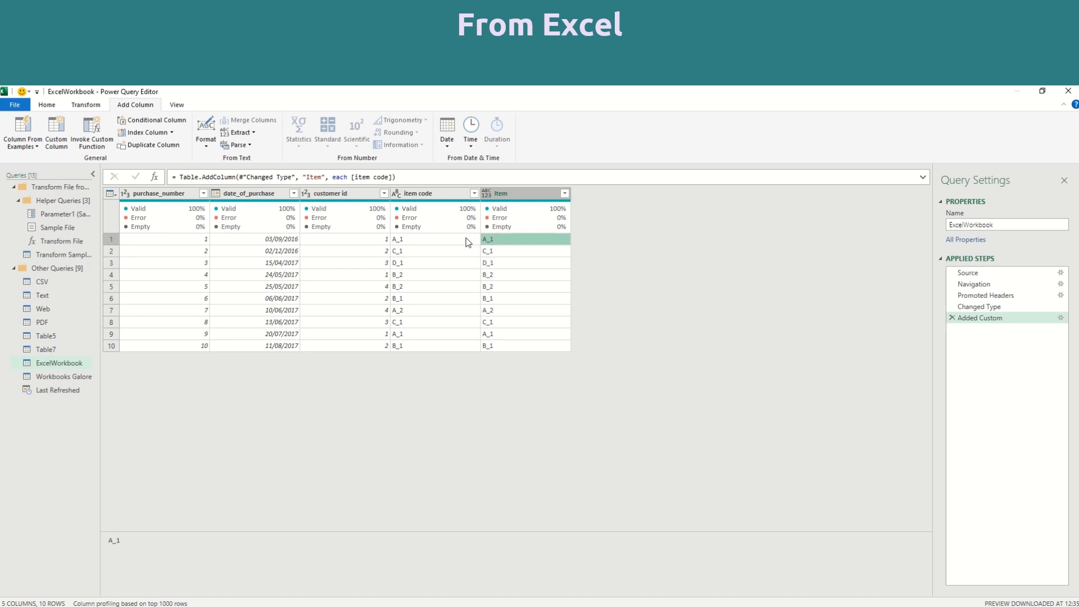
pyautogui.click(461, 242)
pyautogui.click(511, 248)
# Step: Replace A_1 with Pencil Case in the Item column, matching entire cell contents
pyautogui.rightClick(502, 194)
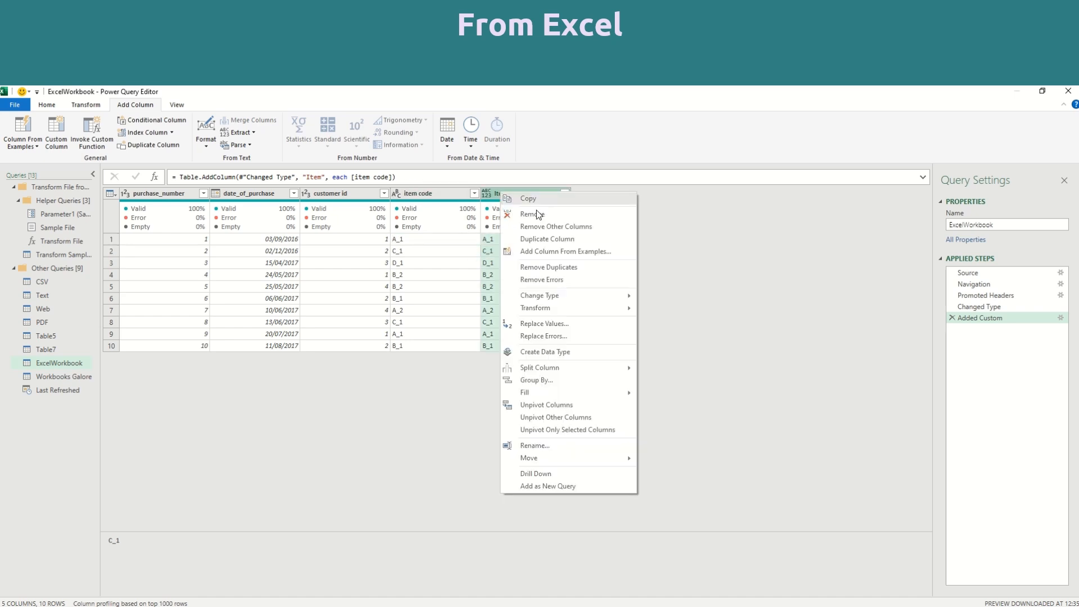
pyautogui.click(587, 324)
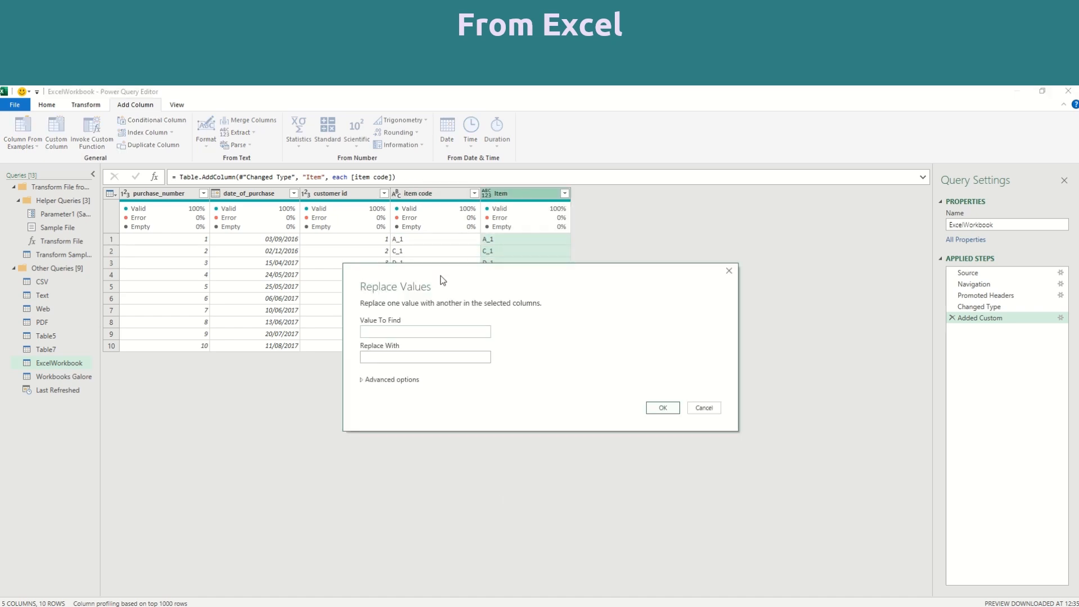
pyautogui.click(414, 332)
pyautogui.write('Pencil Case')
pyautogui.click(392, 376)
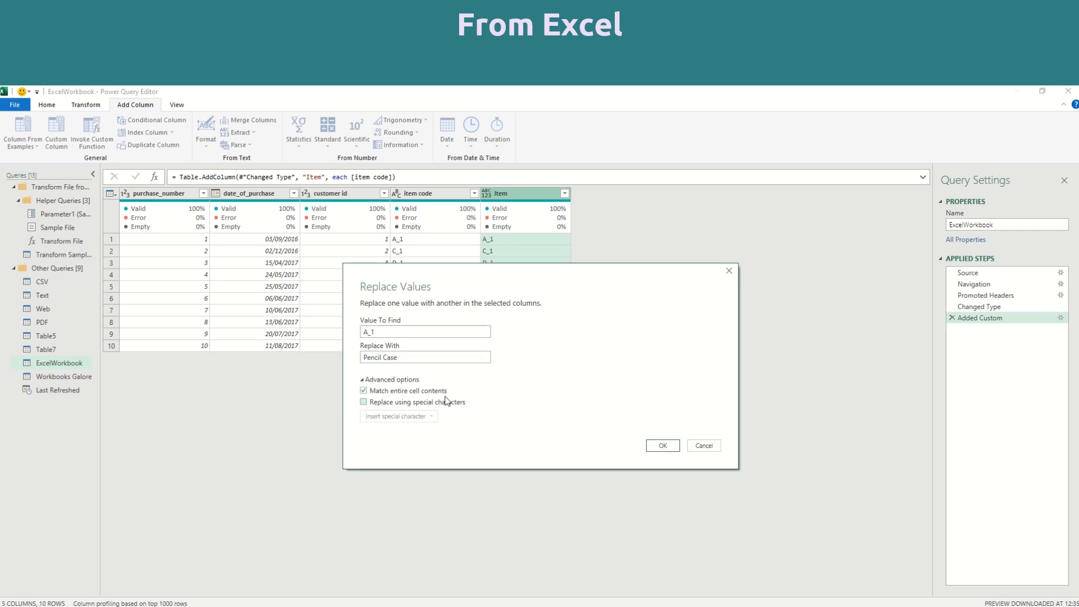
pyautogui.click(662, 445)
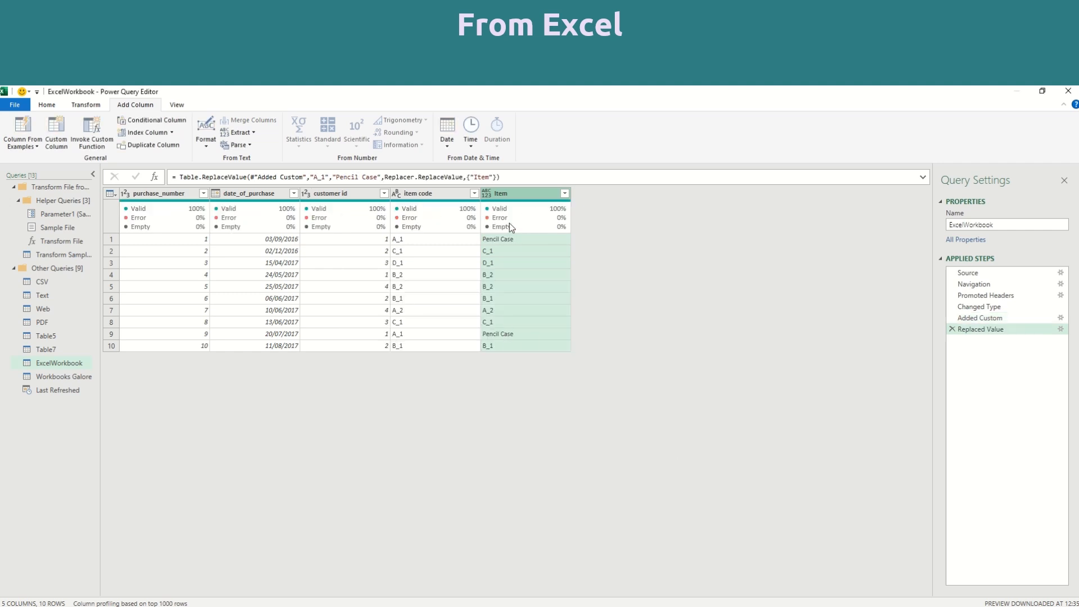
# Step: Replace B_1 with Rubber in the Item column, matching entire cell contents
pyautogui.rightClick(514, 196)
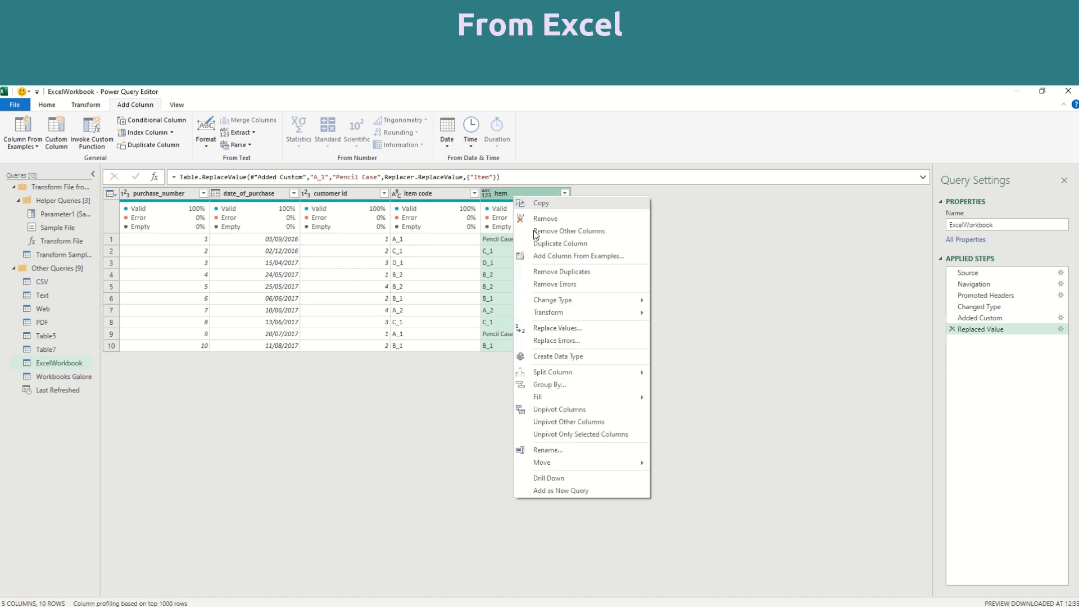
pyautogui.click(566, 332)
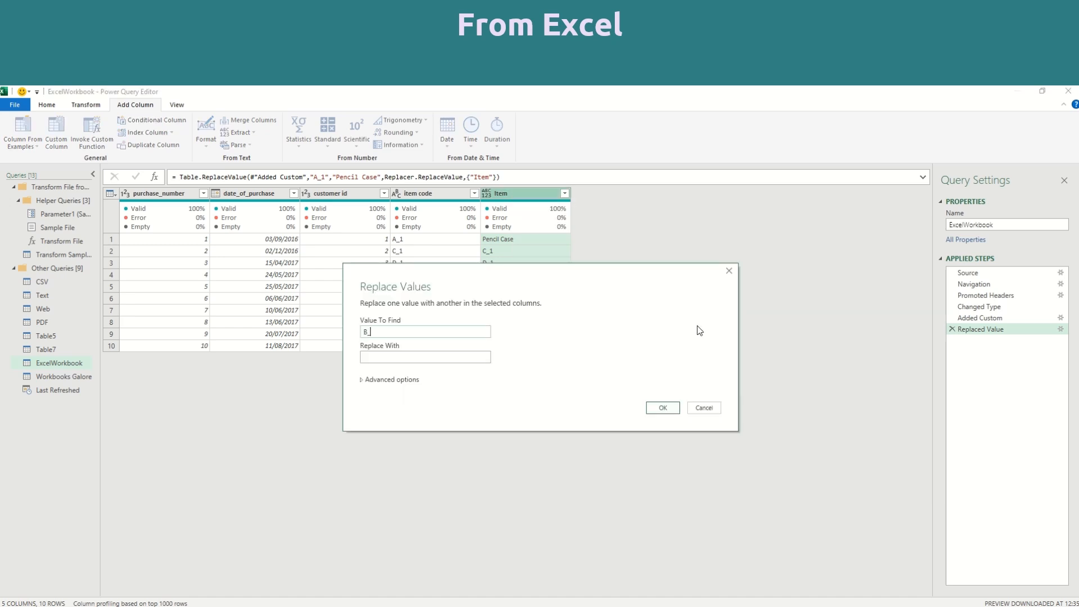
pyautogui.press('Tab')
pyautogui.write('Rubber')
pyautogui.click(391, 380)
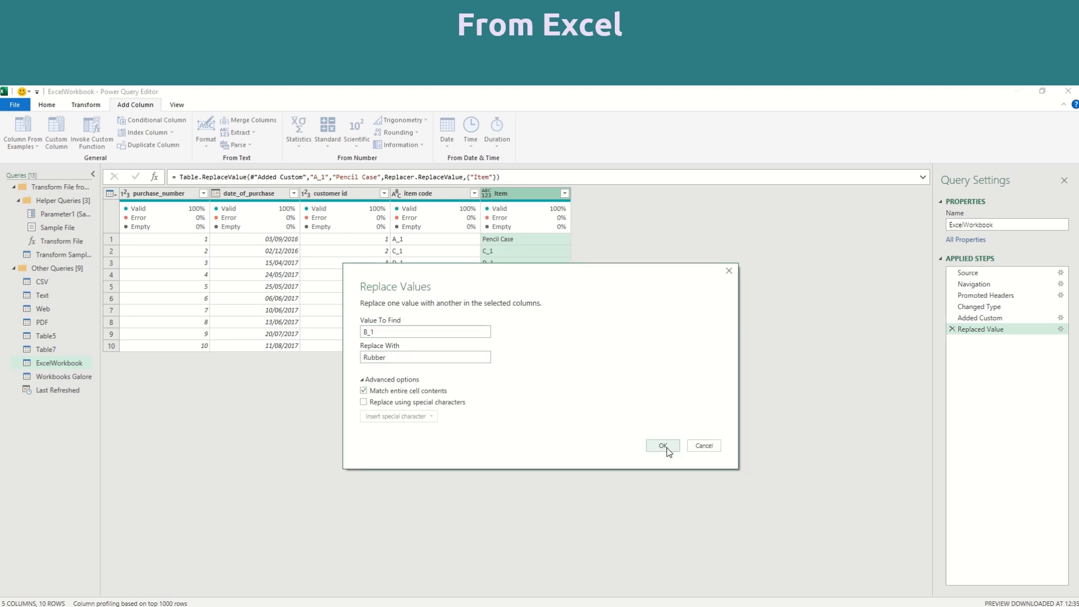
pyautogui.click(663, 449)
# Step: Load the edited ExcelWorkbook query back into the Excel sheet and check the new Item column E
pyautogui.click(47, 105)
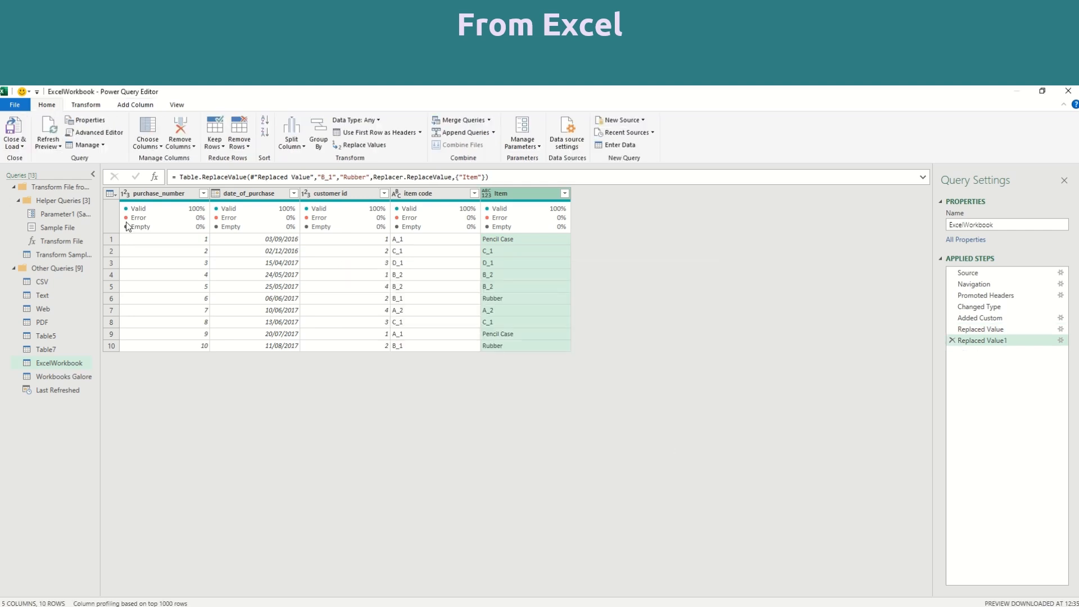
pyautogui.click(18, 131)
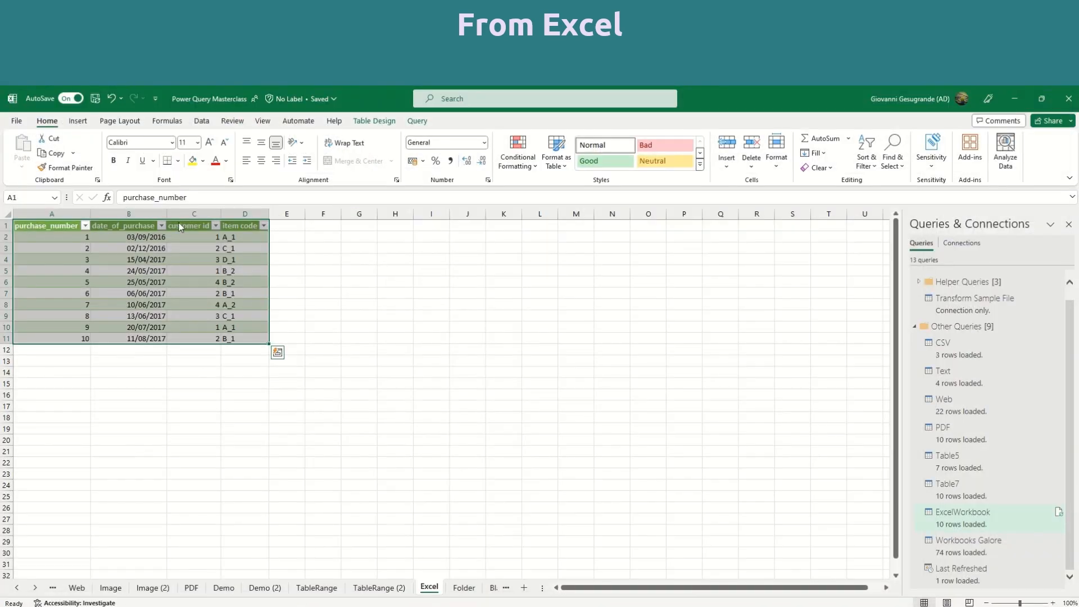
pyautogui.click(330, 281)
pyautogui.click(294, 214)
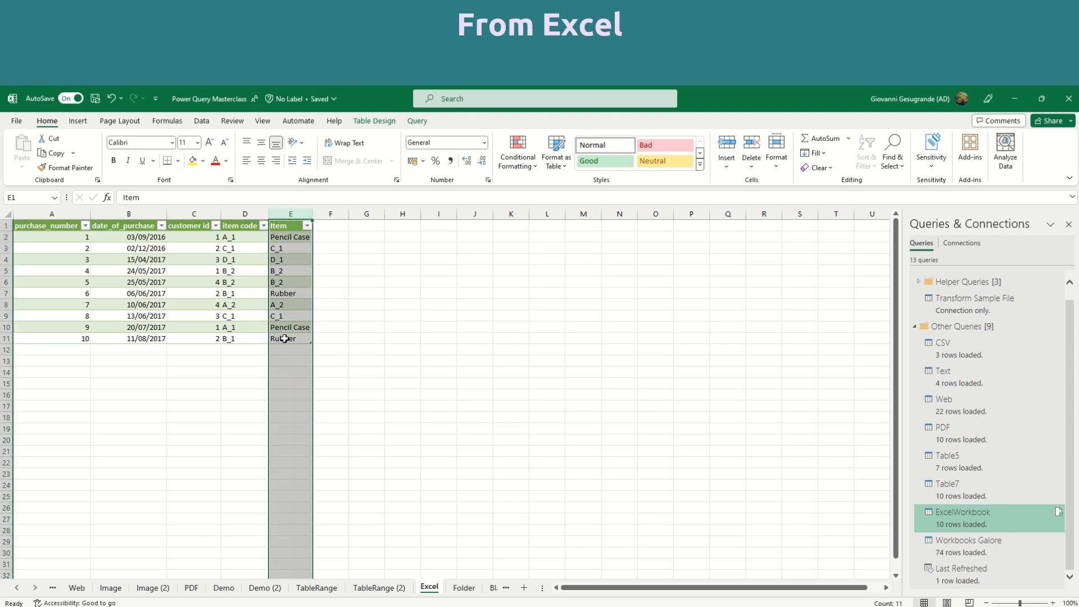
pyautogui.click(295, 295)
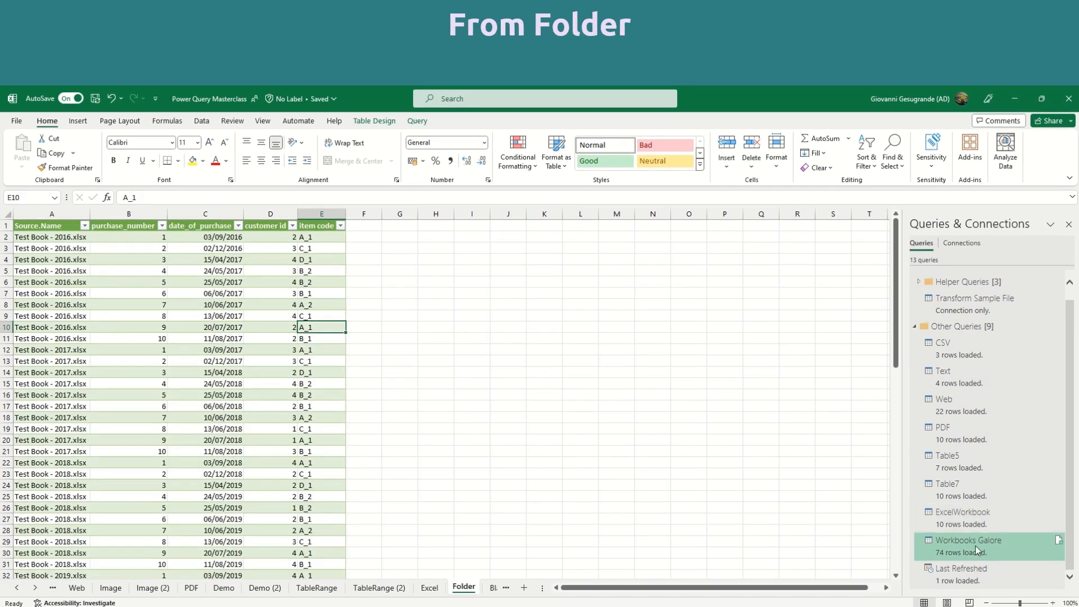
# Step: Examine the combined Workbooks Galore output on the Folder sheet from the Test Book - 2016 rows through the Test Book - 2023 rows
pyautogui.moveTo(981, 555)
pyautogui.scroll(-9, 92, 373)
pyautogui.click(92, 373)
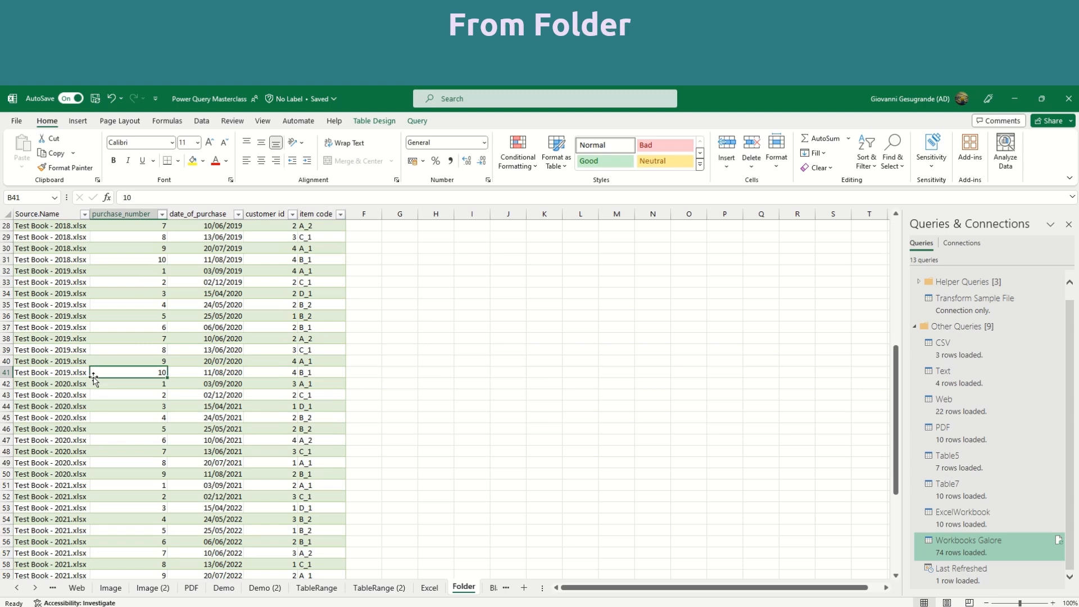
pyautogui.scroll(-10, 92, 373)
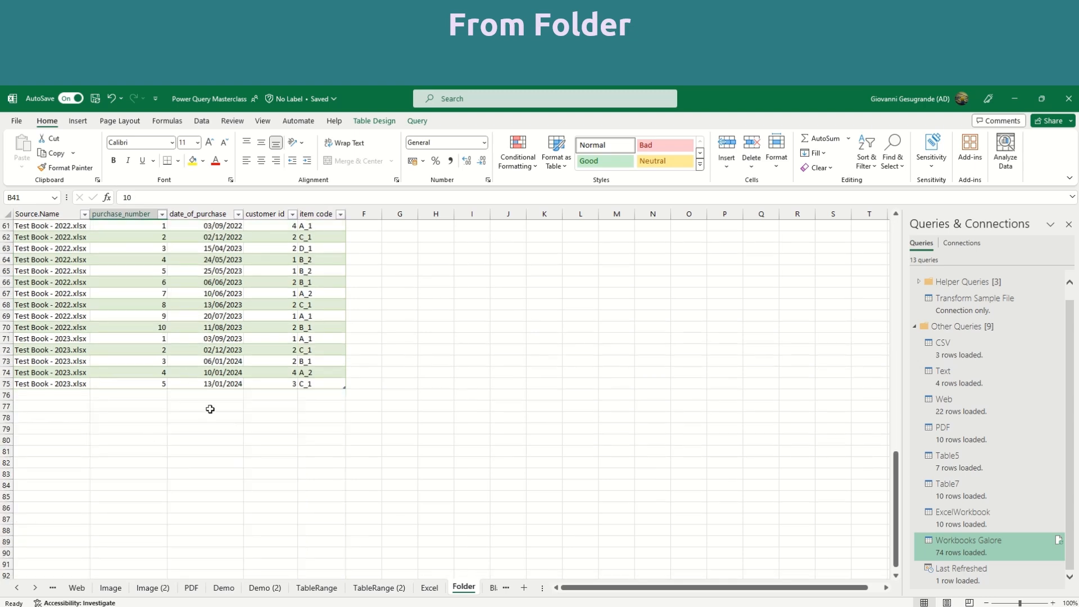
pyautogui.scroll(13, 219, 410)
pyautogui.scroll(7, 221, 410)
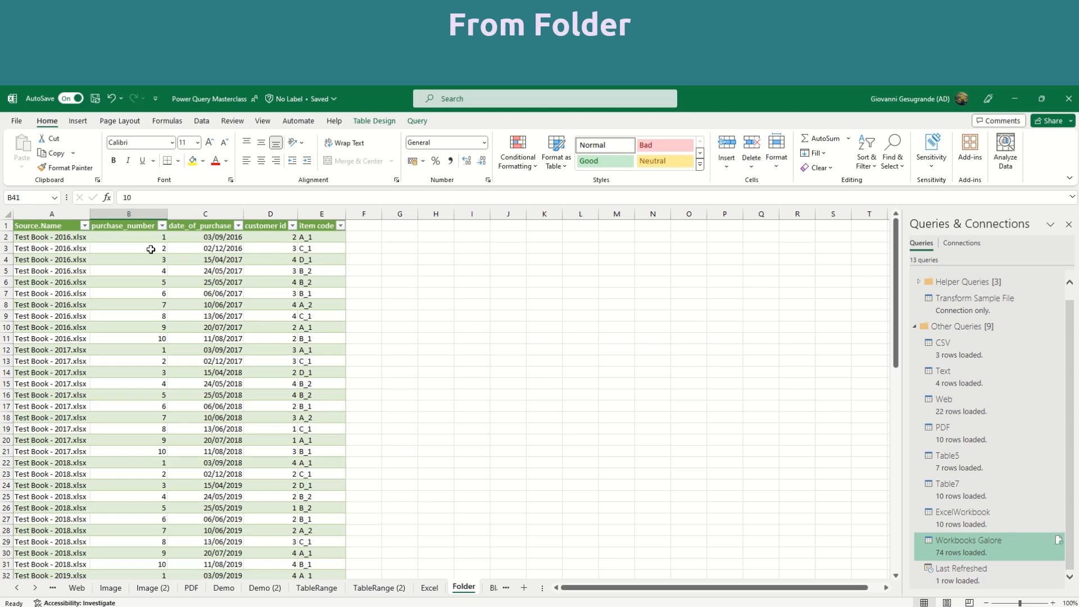
# Step: Open the Workbooks Galore query for editing and add an index column to its combined rows
pyautogui.scroll(-4, 134, 319)
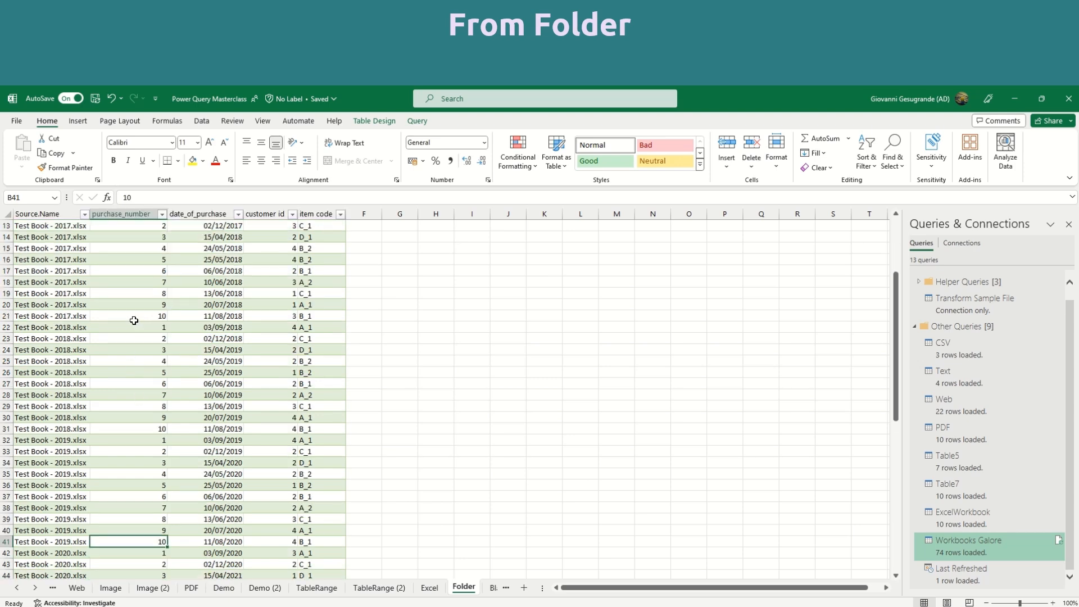
pyautogui.scroll(-8, 150, 334)
pyautogui.scroll(11, 157, 333)
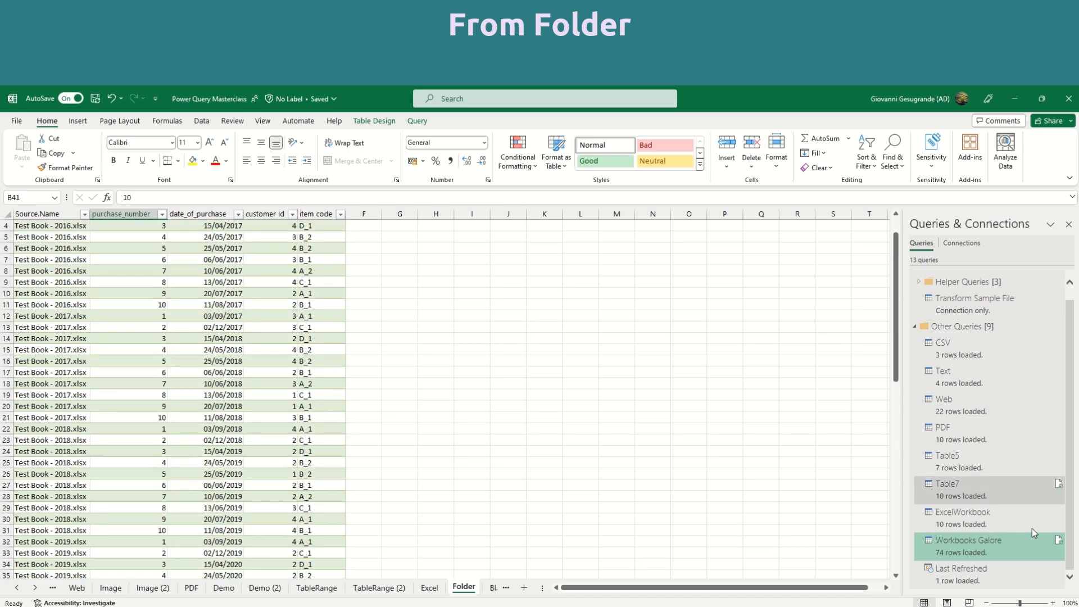
pyautogui.doubleClick(1004, 545)
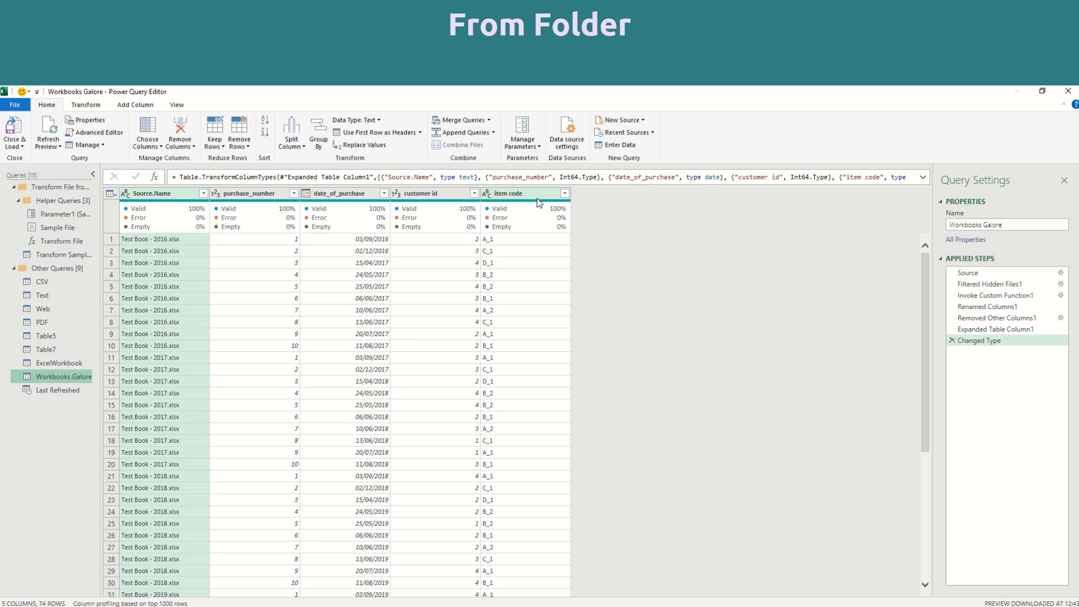
pyautogui.click(88, 105)
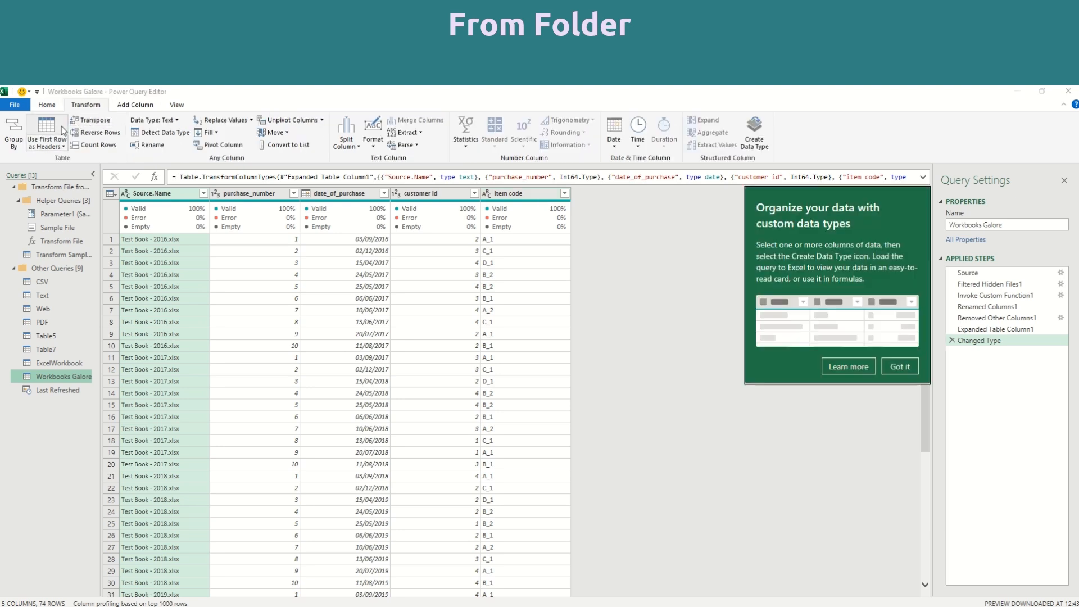
pyautogui.click(120, 106)
pyautogui.click(125, 132)
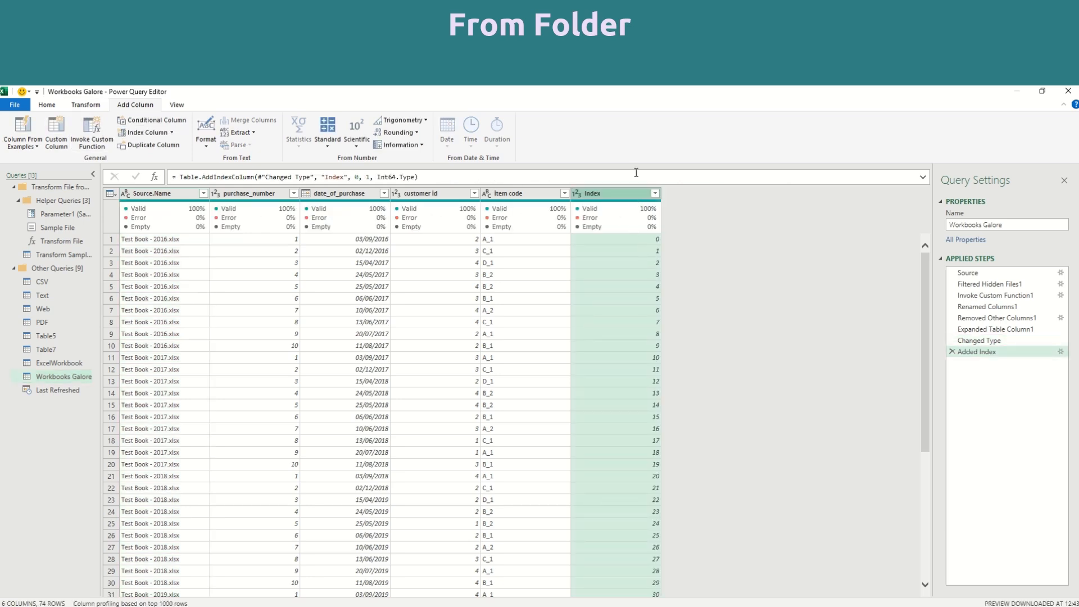
# Step: Set the index column's starting value to 1 in the Added Index formula
pyautogui.click(360, 177)
pyautogui.press('BackSpace')
pyautogui.write('1')
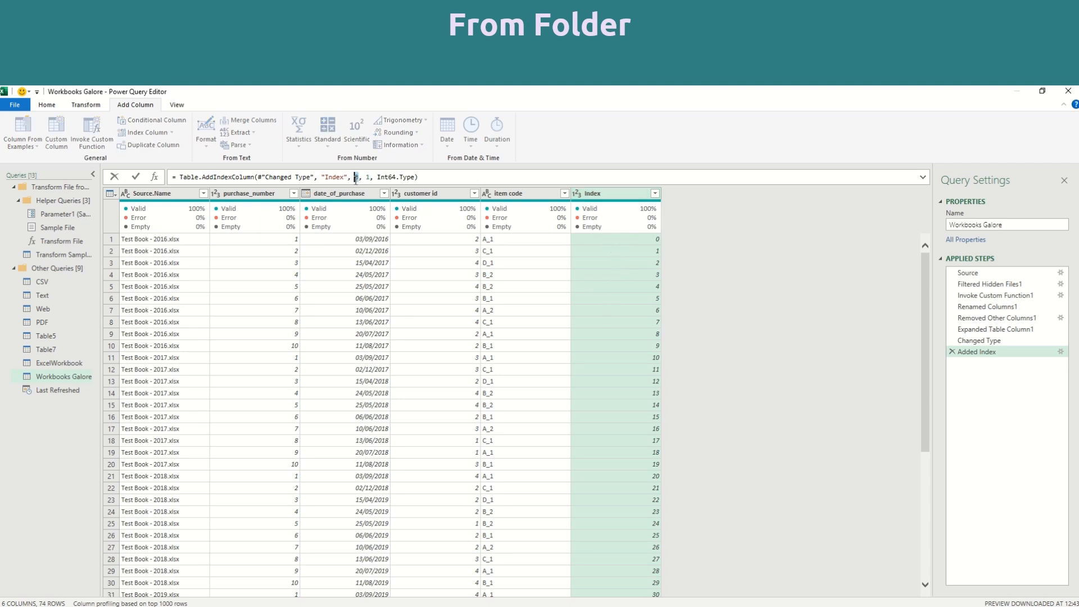
pyautogui.press('Return')
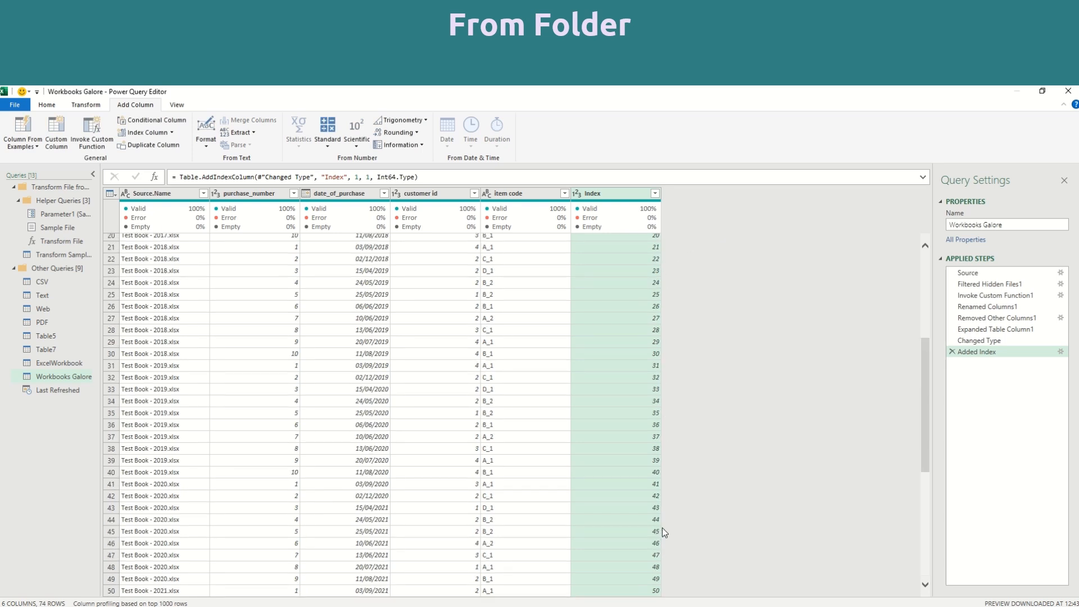
# Step: Try a starting value of 55 for the index column in the Added Index formula
pyautogui.doubleClick(358, 177)
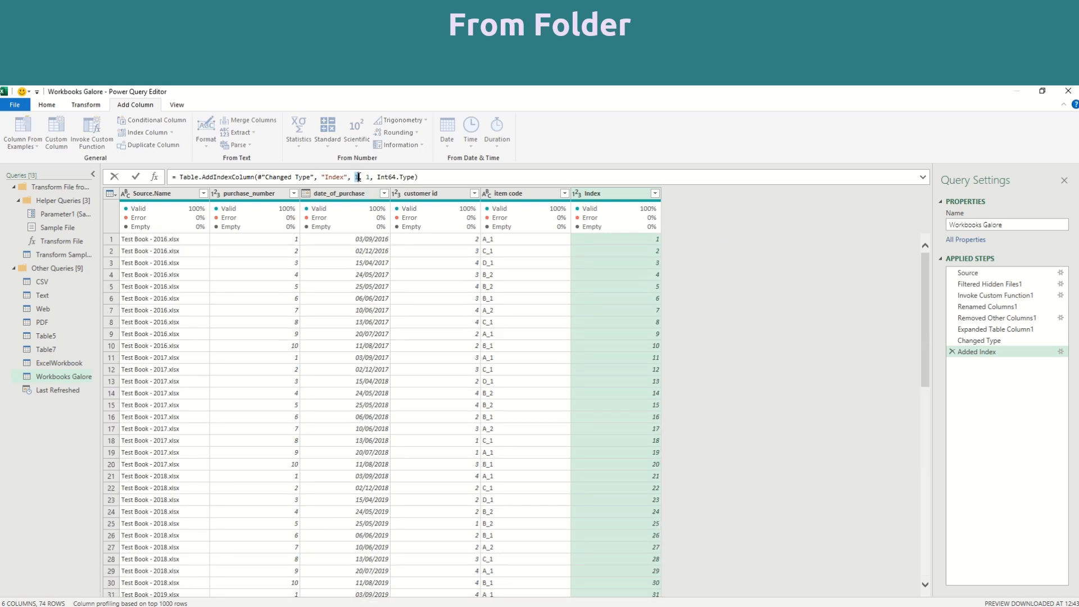
pyautogui.write('0')
pyautogui.write('55')
pyautogui.press('Return')
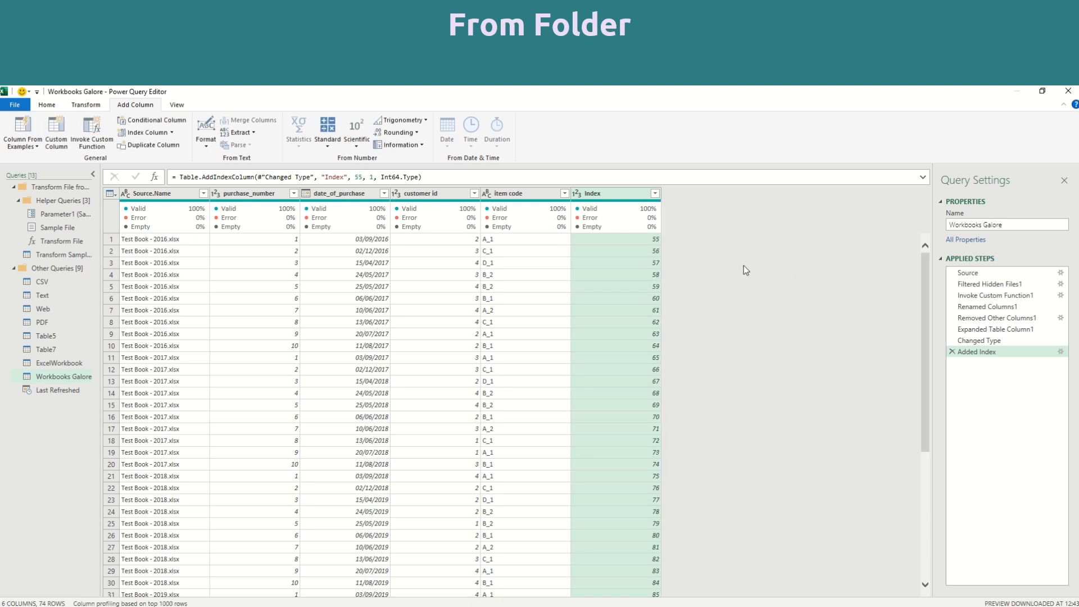
# Step: Try the index column with a starting value of 1 and an increment of 2
pyautogui.doubleClick(358, 176)
pyautogui.write('1')
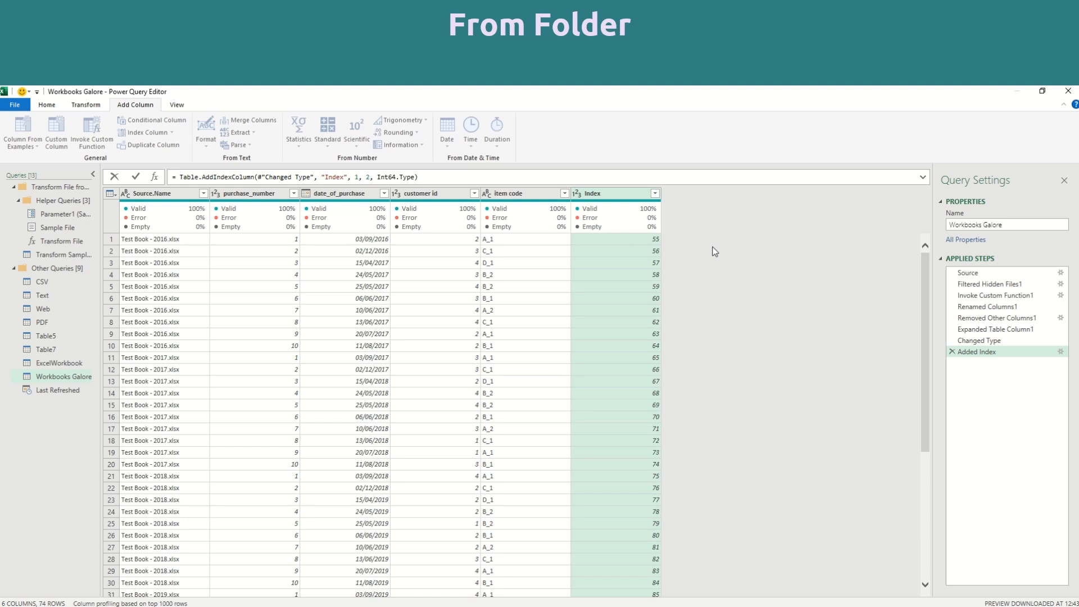
pyautogui.press('Return')
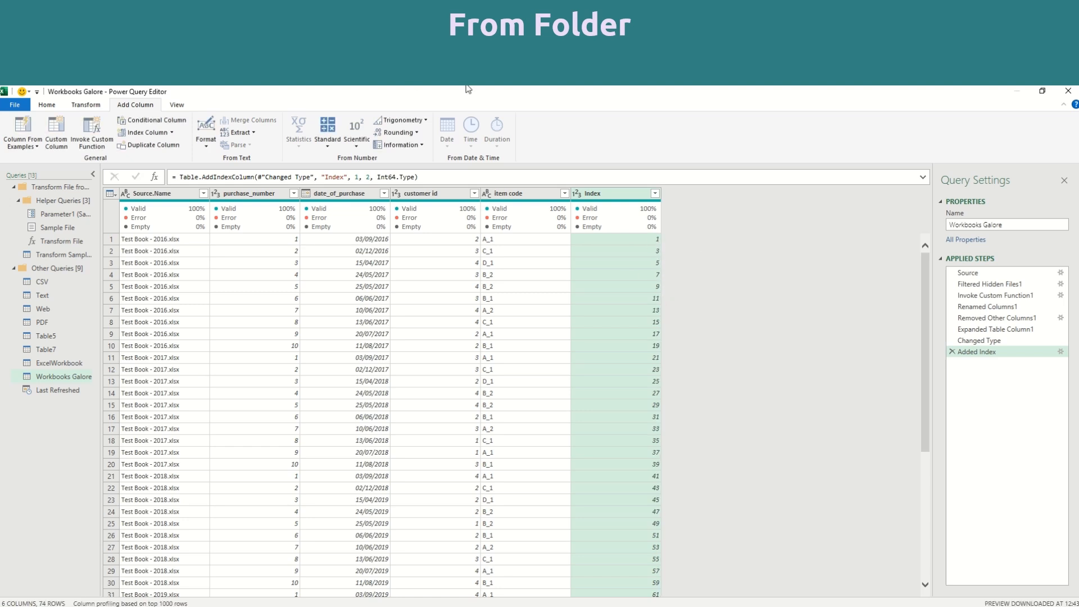
# Step: Set the index column's increment to 1 in the Added Index formula
pyautogui.doubleClick(368, 177)
pyautogui.write('1')
pyautogui.press('Return')
# Step: Rename the Index column to purchase_code
pyautogui.doubleClick(604, 194)
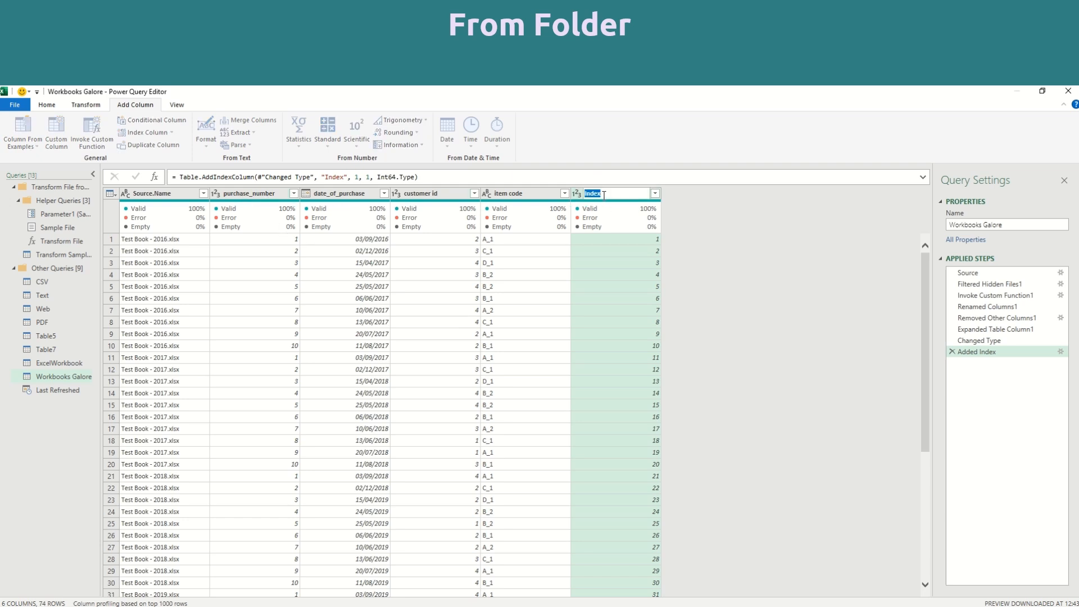
pyautogui.write('pp')
pyautogui.write('rchase_code')
pyautogui.press('Return')
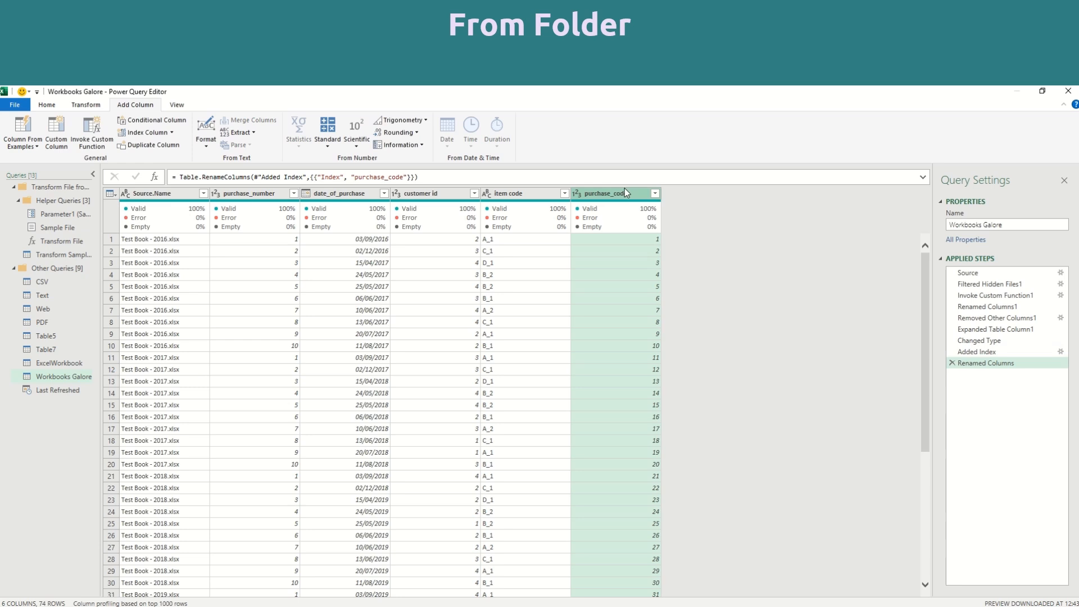
# Step: Move the purchase_code column directly after purchase_number and remove the Source.Name column
pyautogui.moveTo(620, 196); pyautogui.dragTo(344, 203)
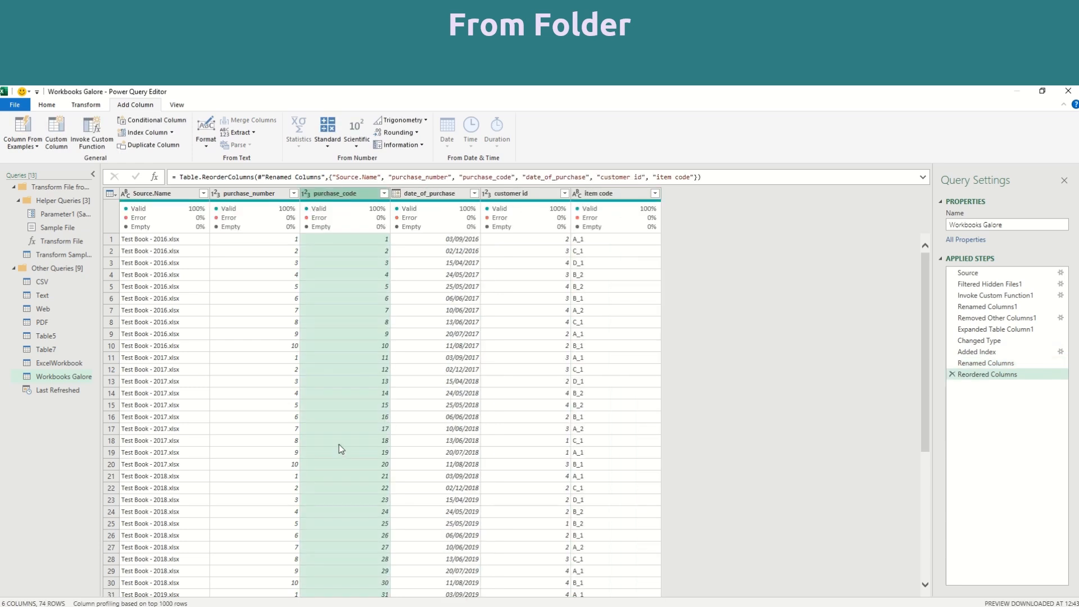
pyautogui.click(161, 193)
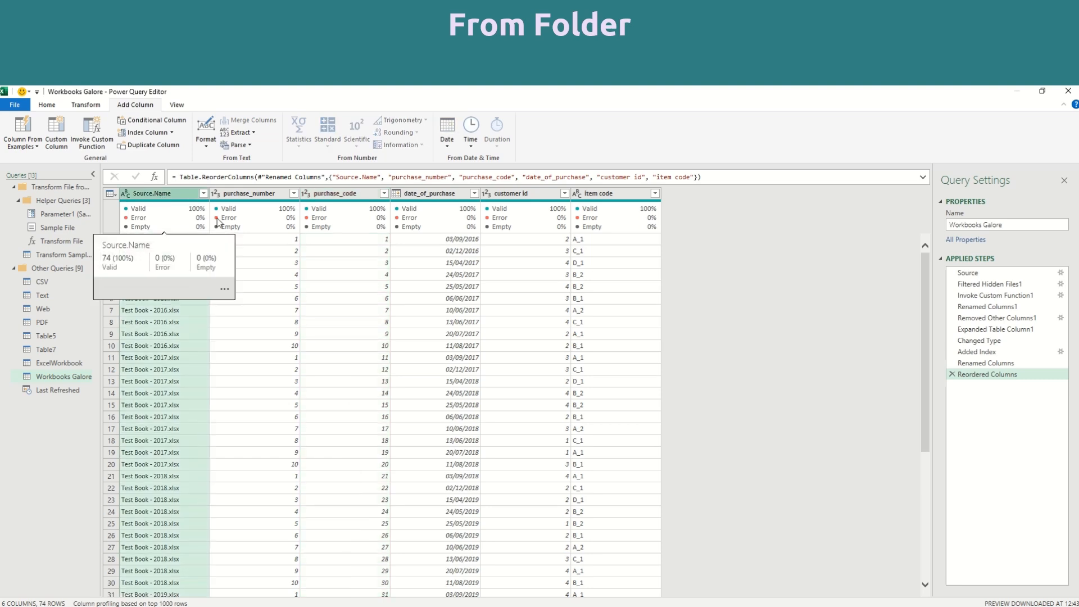
pyautogui.press('Delete')
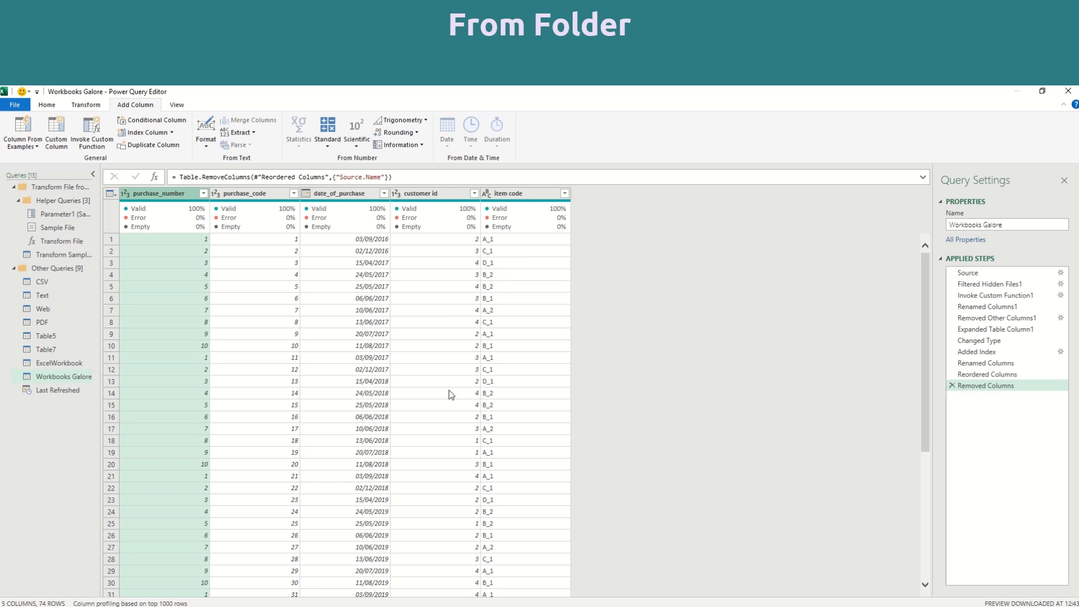
# Step: Sort the rows by date_of_purchase in ascending order and load the edited query back into the Folder sheet
pyautogui.scroll(-14, 451, 399)
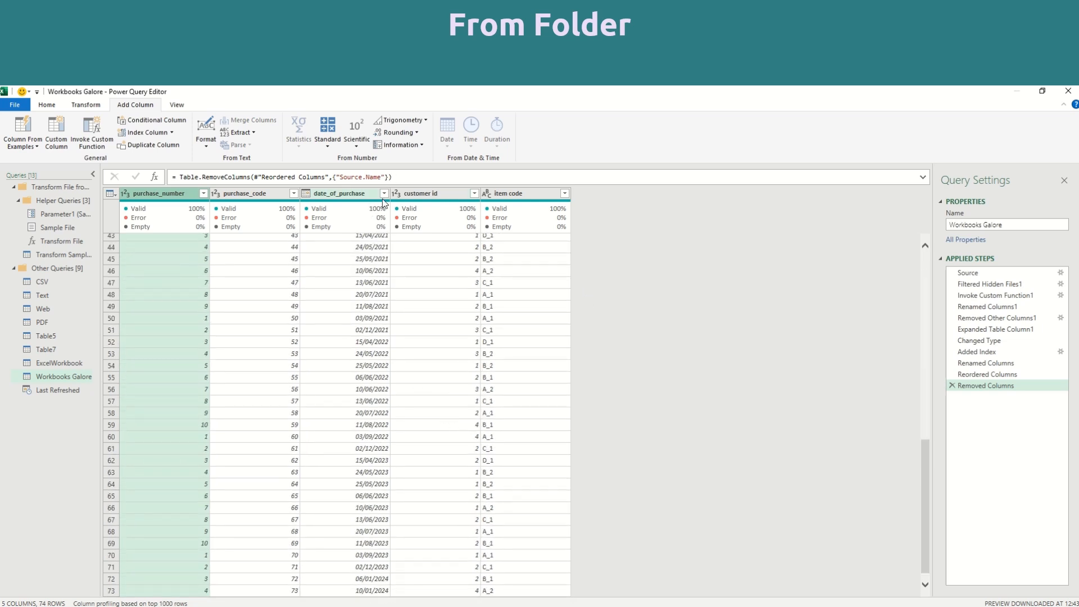
pyautogui.click(384, 194)
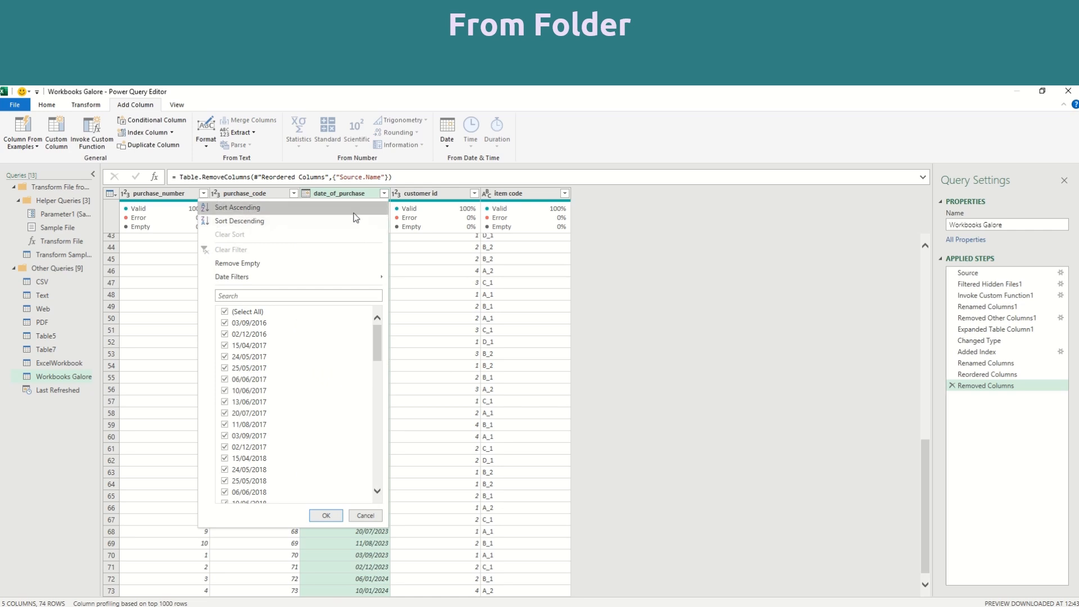
pyautogui.click(353, 212)
pyautogui.scroll(-14, 491, 363)
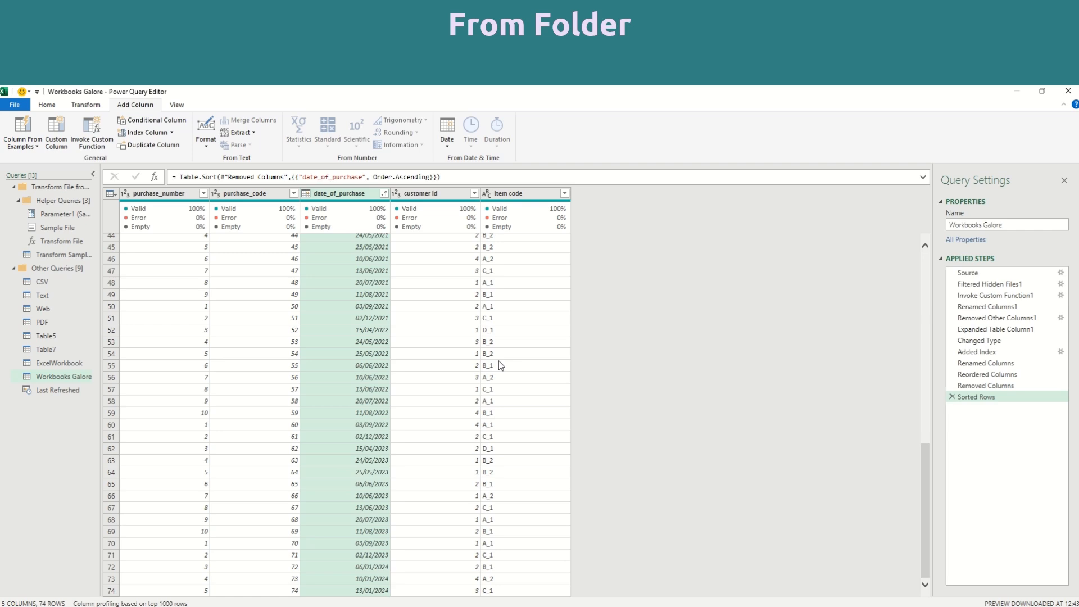
pyautogui.scroll(14, 499, 361)
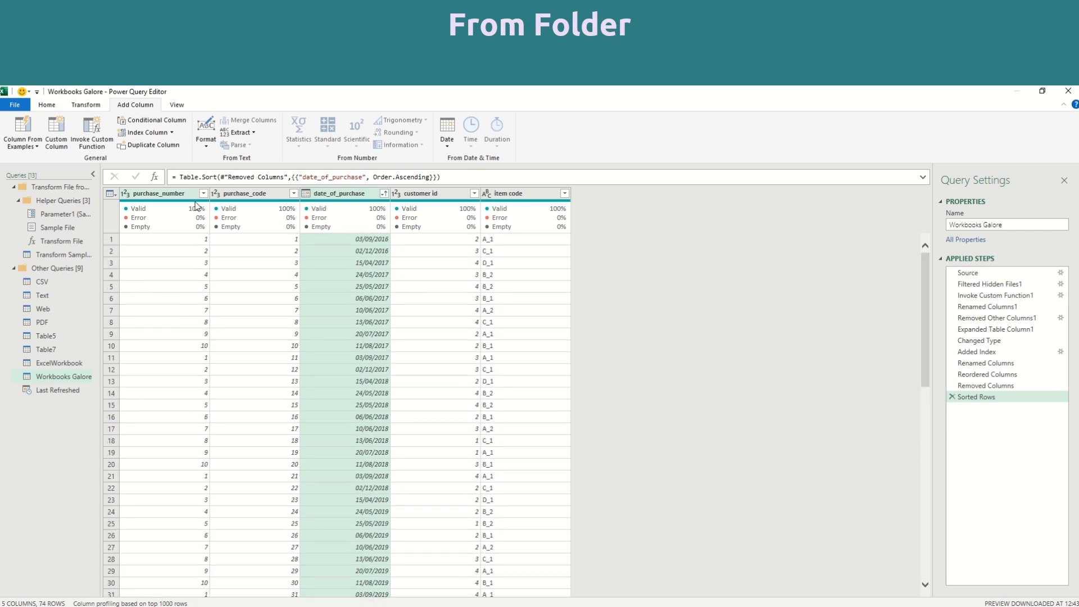
pyautogui.click(48, 105)
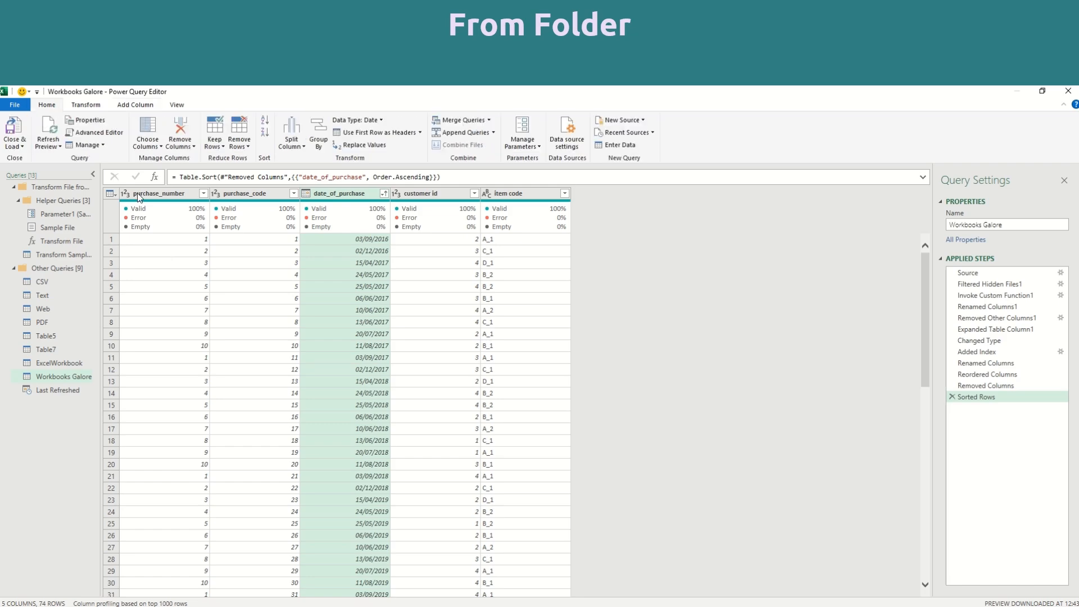
pyautogui.click(13, 132)
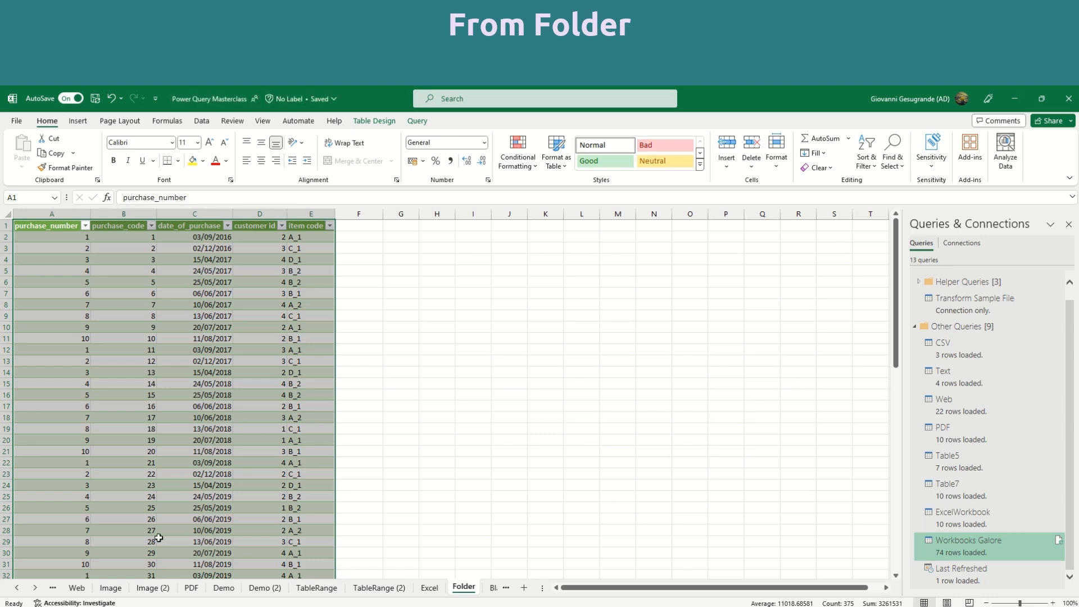
# Step: Switch to File Explorer and duplicate the Test Book - 2023 workbook inside the Workbooks Galore folder
pyautogui.click(183, 606)
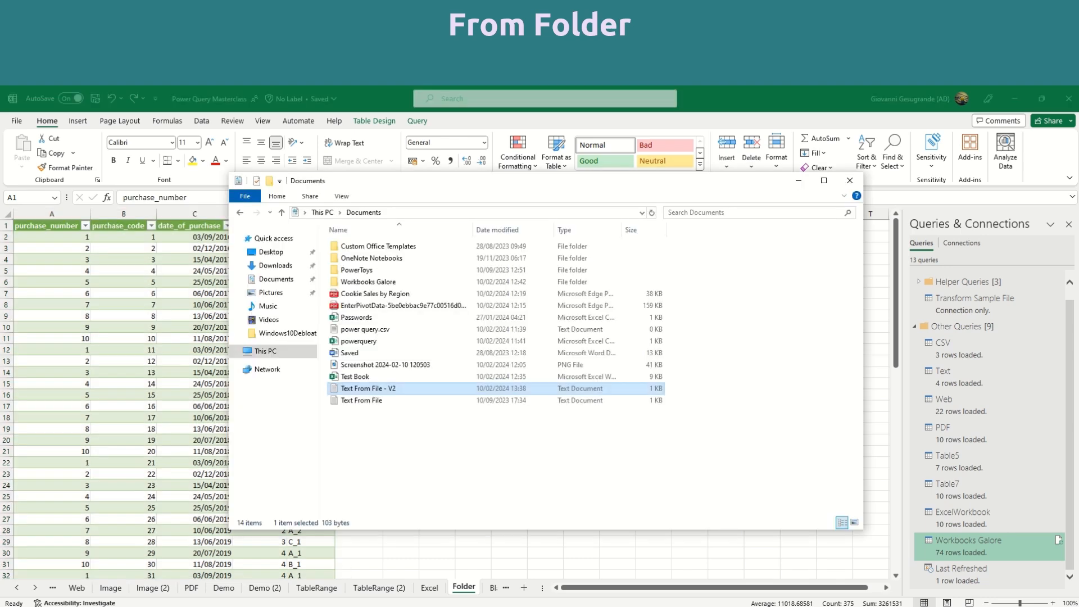
pyautogui.doubleClick(390, 285)
pyautogui.click(392, 329)
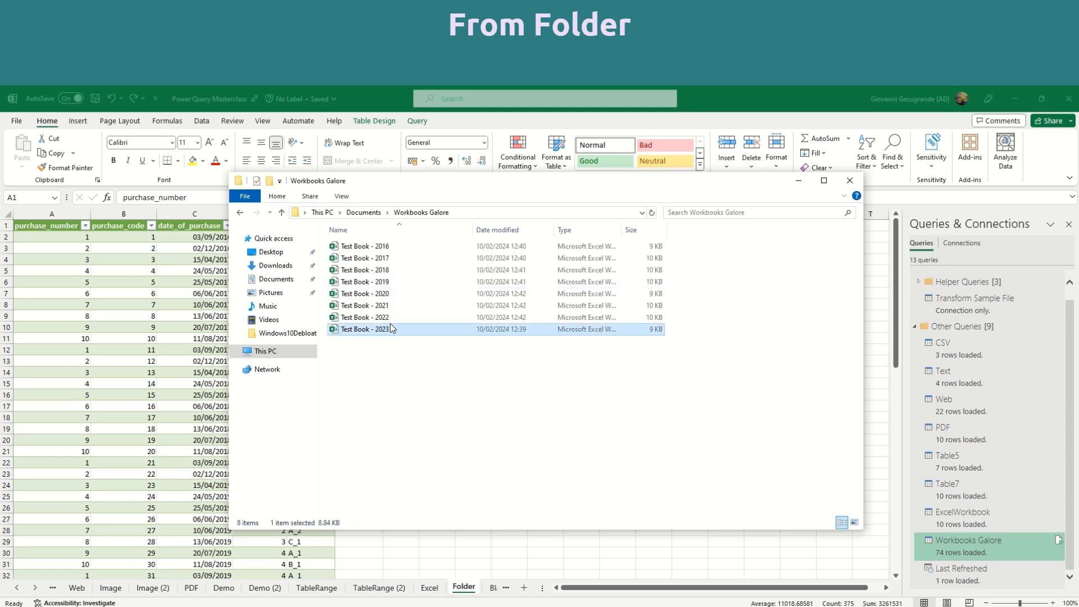
pyautogui.hotkey('ctrl', 'c')
pyautogui.hotkey('ctrl', 'v')
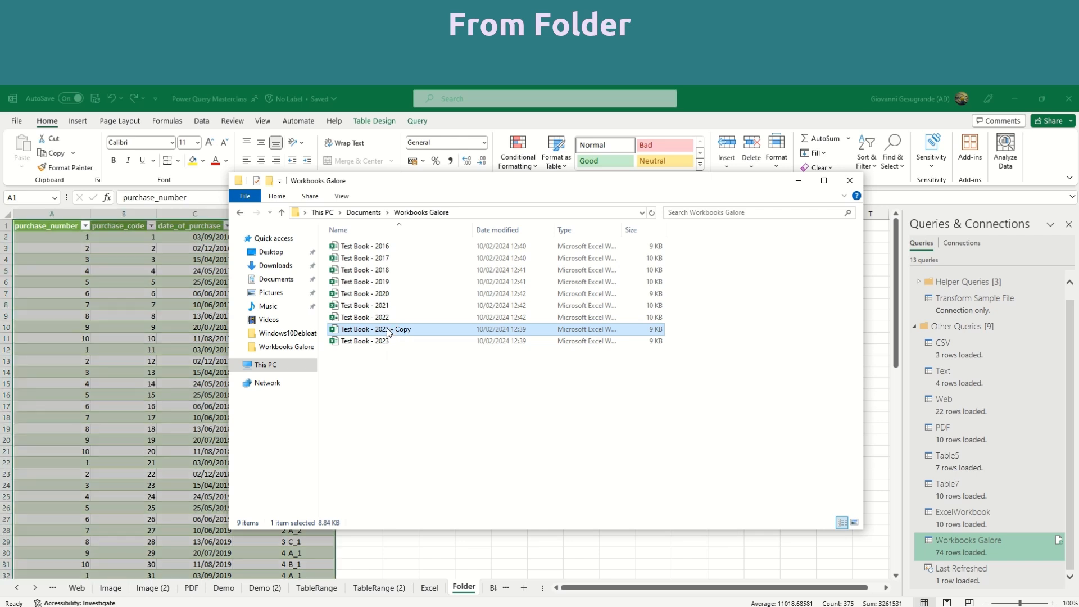
# Step: Open the Test Book - 2023 - Copy workbook and set the date_of_purchase in B2 to 01/01/2025
pyautogui.click(85, 271)
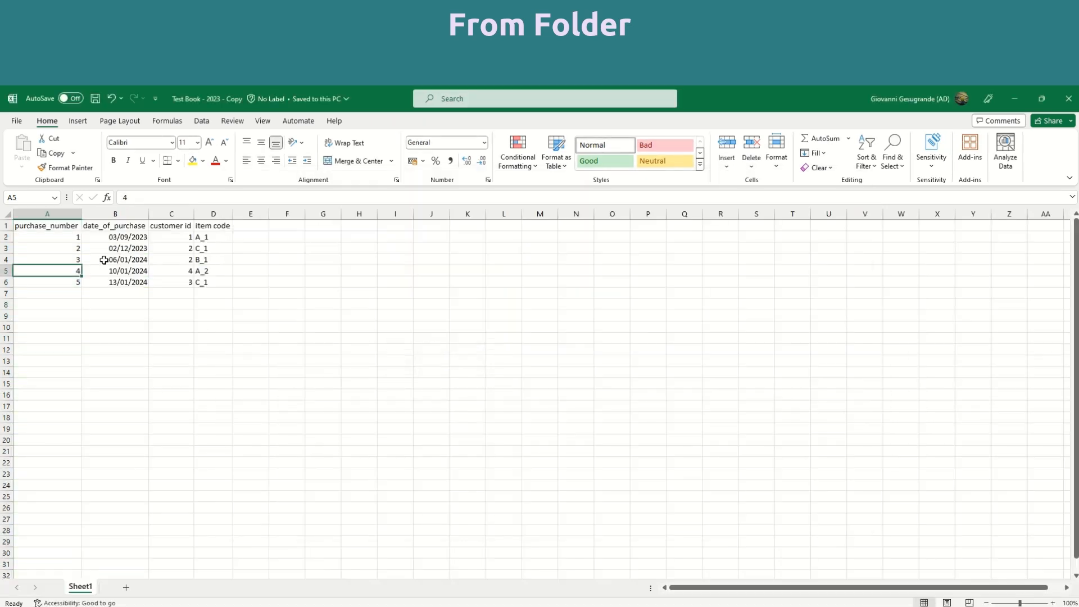
pyautogui.click(119, 238)
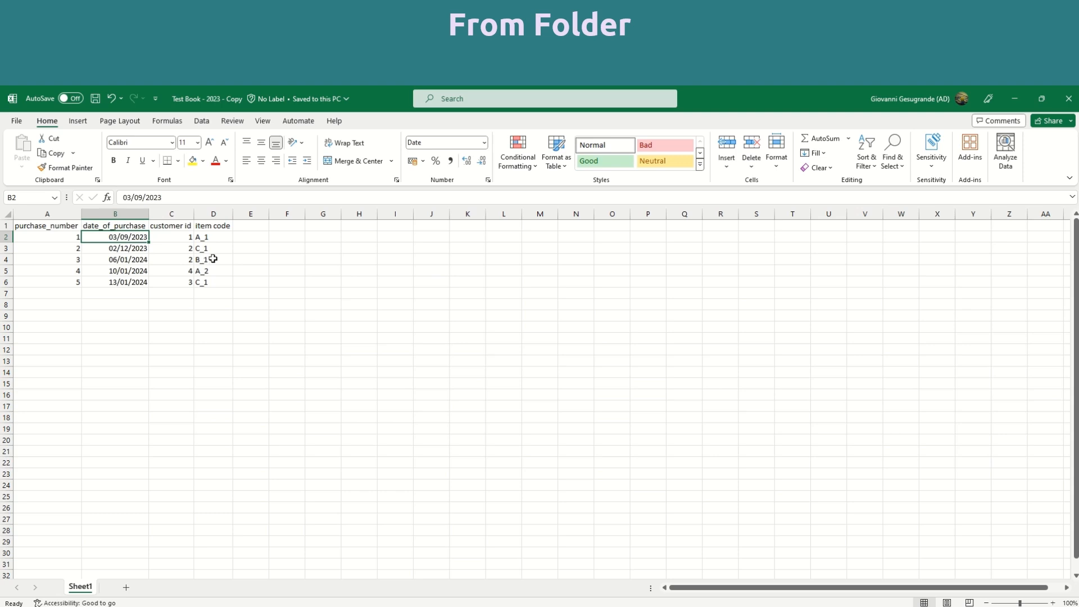
pyautogui.write('1/1')
pyautogui.press('Escape')
pyautogui.write('01/01/2025')
# Step: Delete rows 3 to 6 from the copied workbook, then save and close it
pyautogui.moveTo(6, 247); pyautogui.dragTo(4, 283)
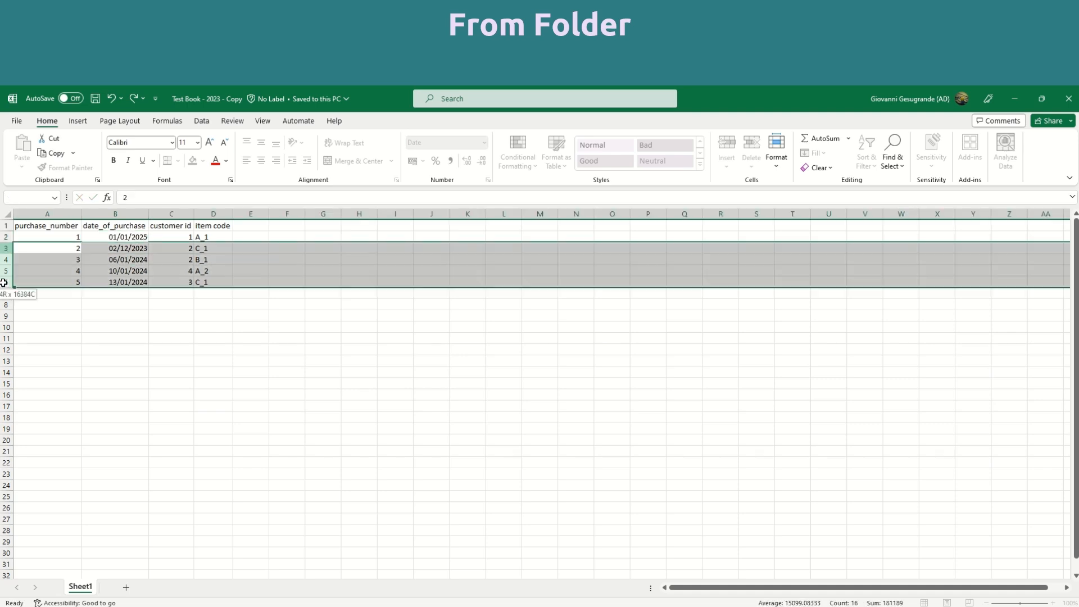
pyautogui.rightClick(5, 271)
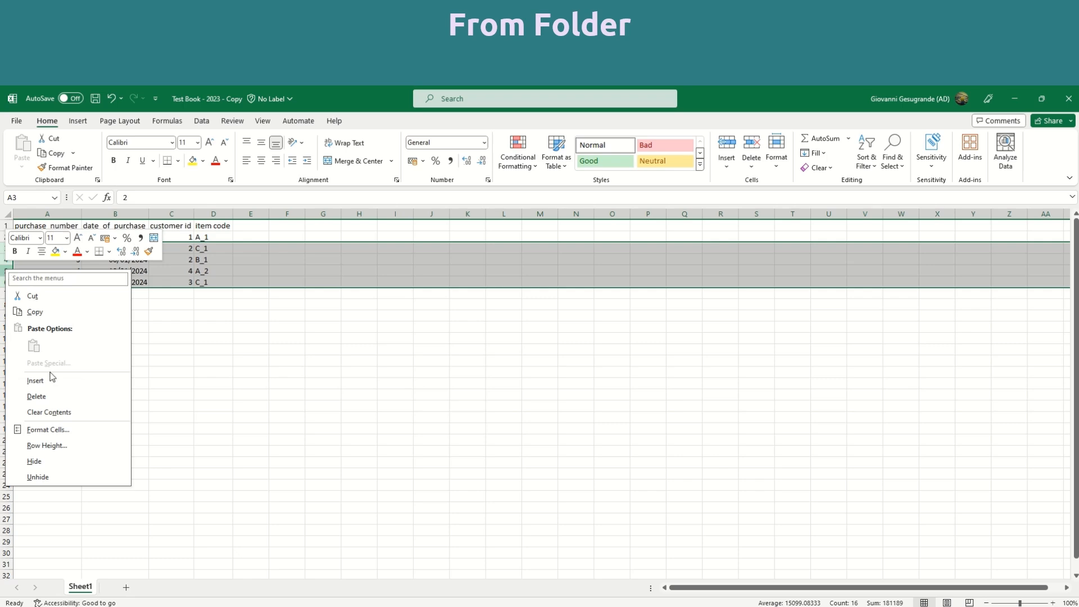
pyautogui.click(37, 396)
pyautogui.click(157, 325)
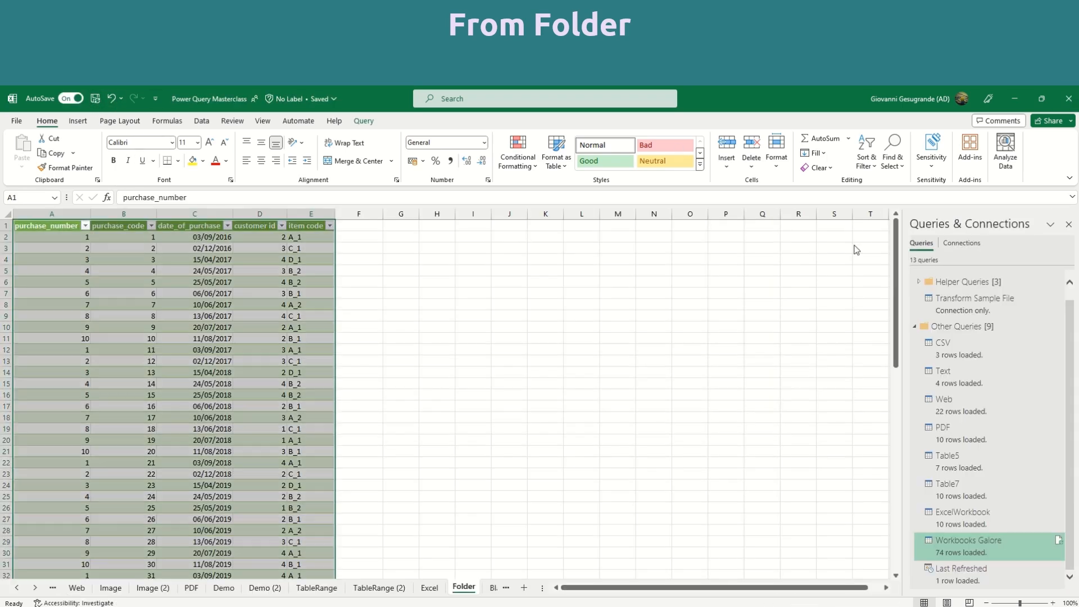
# Step: Rename the copied workbook in the Workbooks Galore folder to Test Book - 2024 and minimise File Explorer
pyautogui.click(159, 605)
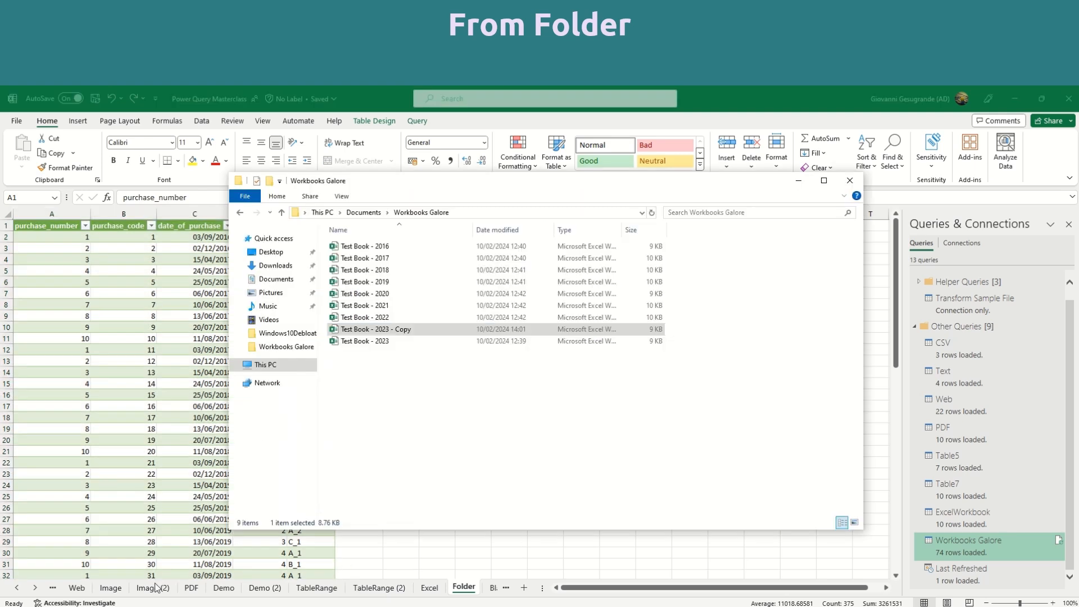
pyautogui.click(390, 330)
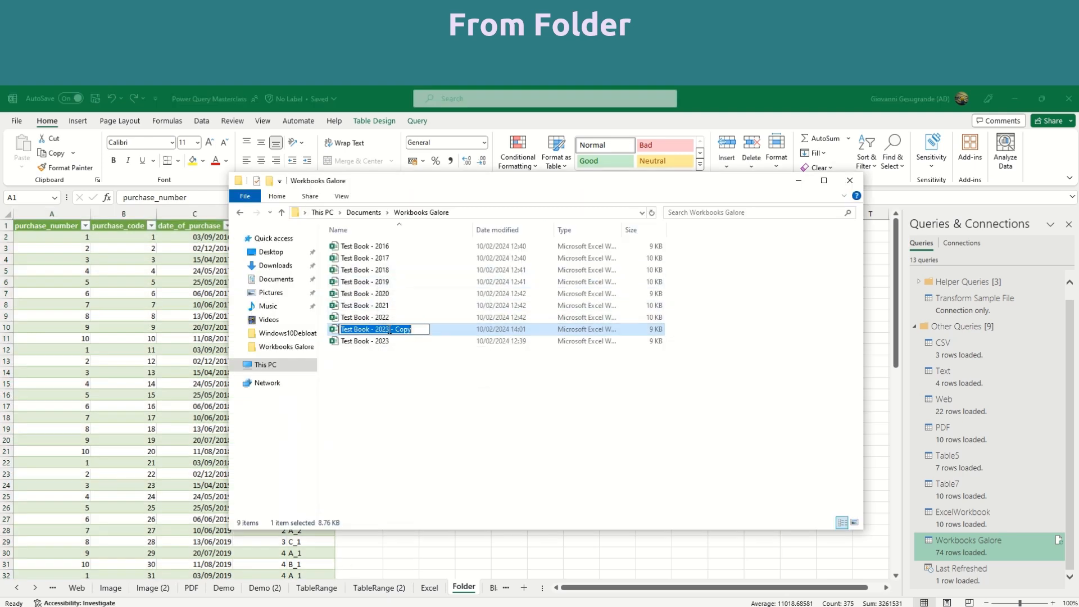
pyautogui.moveTo(386, 330); pyautogui.dragTo(484, 332)
pyautogui.write('4')
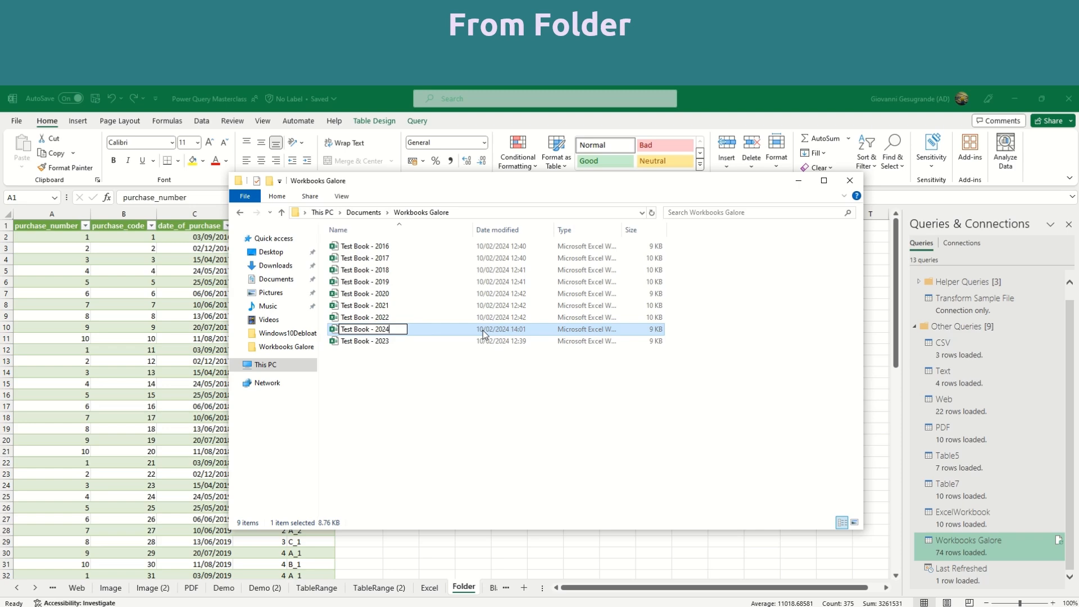
pyautogui.press('Return')
pyautogui.click(798, 183)
# Step: Return to the Power Query Masterclass workbook and refresh the Workbooks Galore query
pyautogui.click(193, 278)
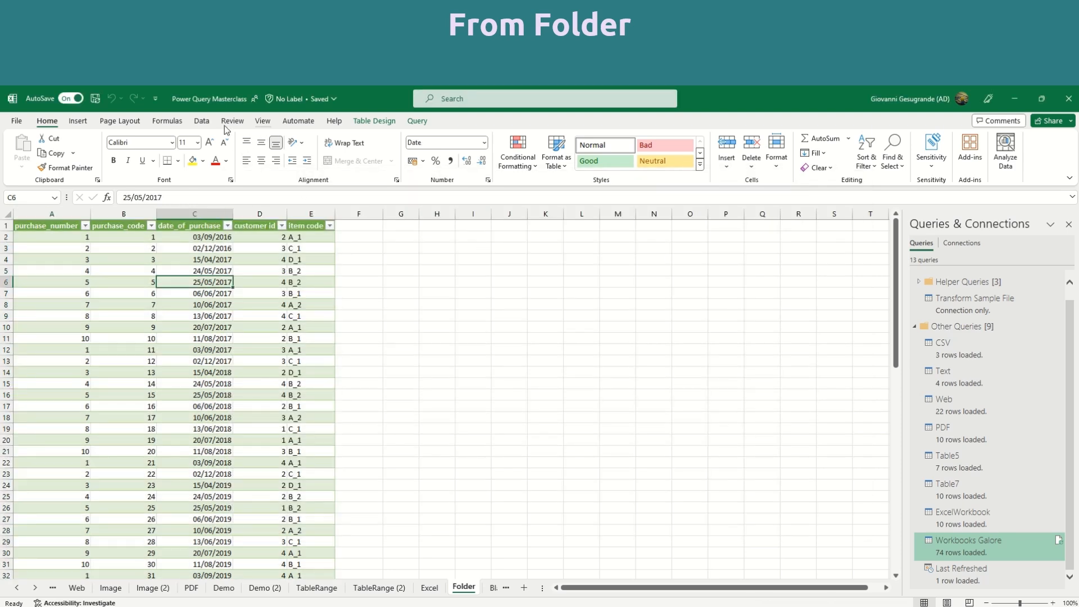
pyautogui.click(201, 122)
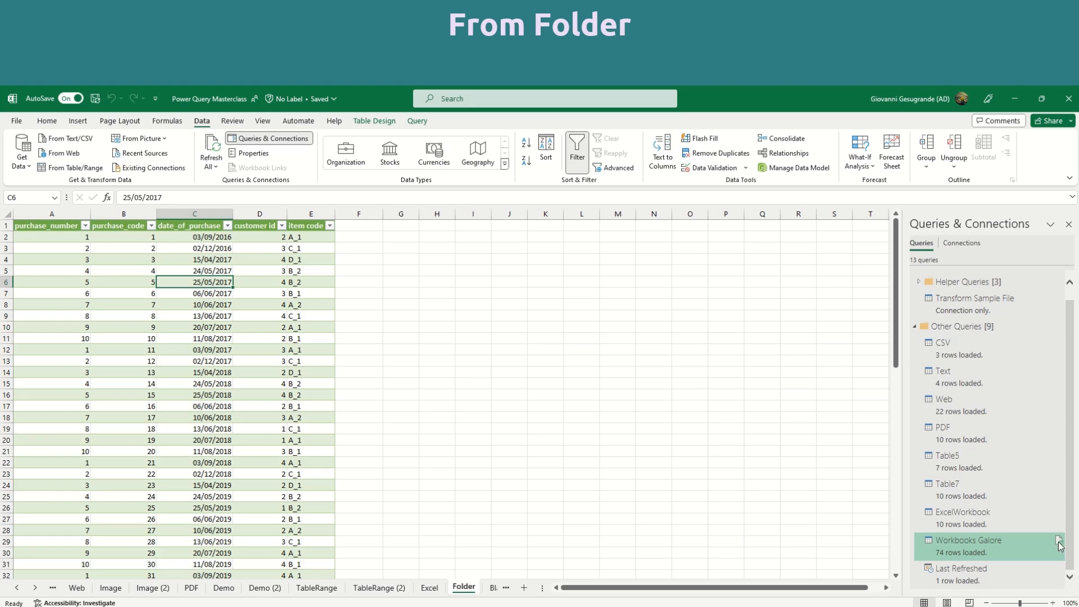
pyautogui.click(1059, 542)
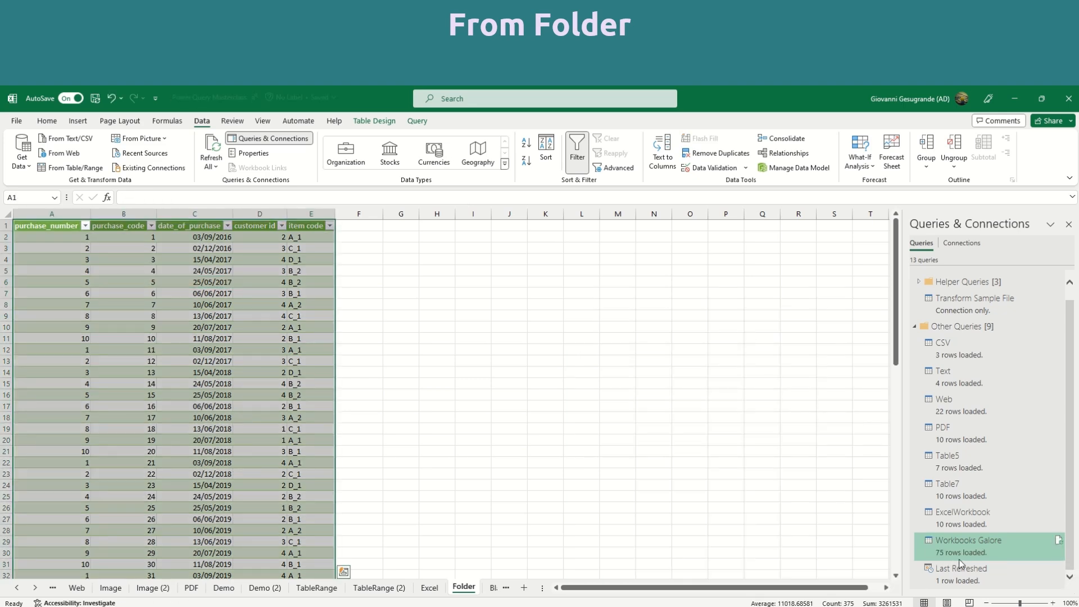
# Step: Examine the end of the Workbooks Galore table on the Folder sheet, selecting row 76 to check the purchase added from the new workbook
pyautogui.click(266, 326)
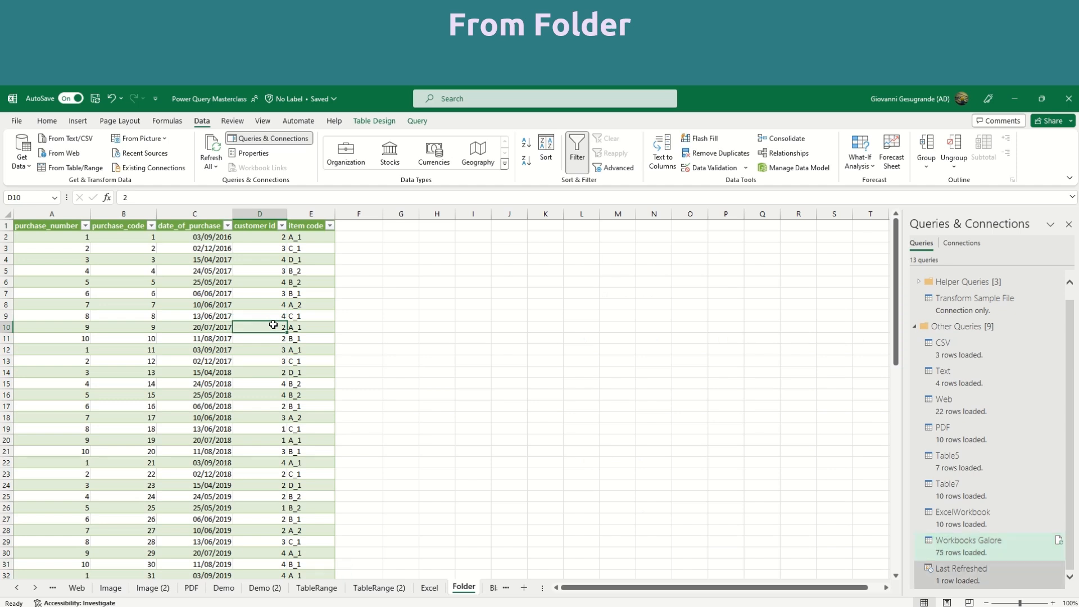
pyautogui.click(214, 278)
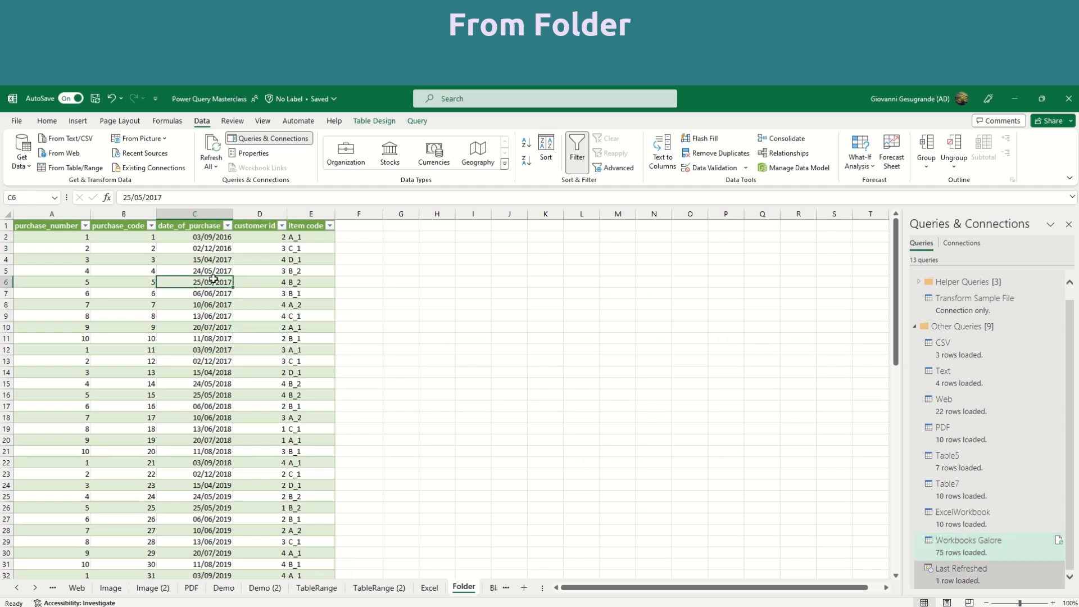
pyautogui.scroll(-13, 897, 415)
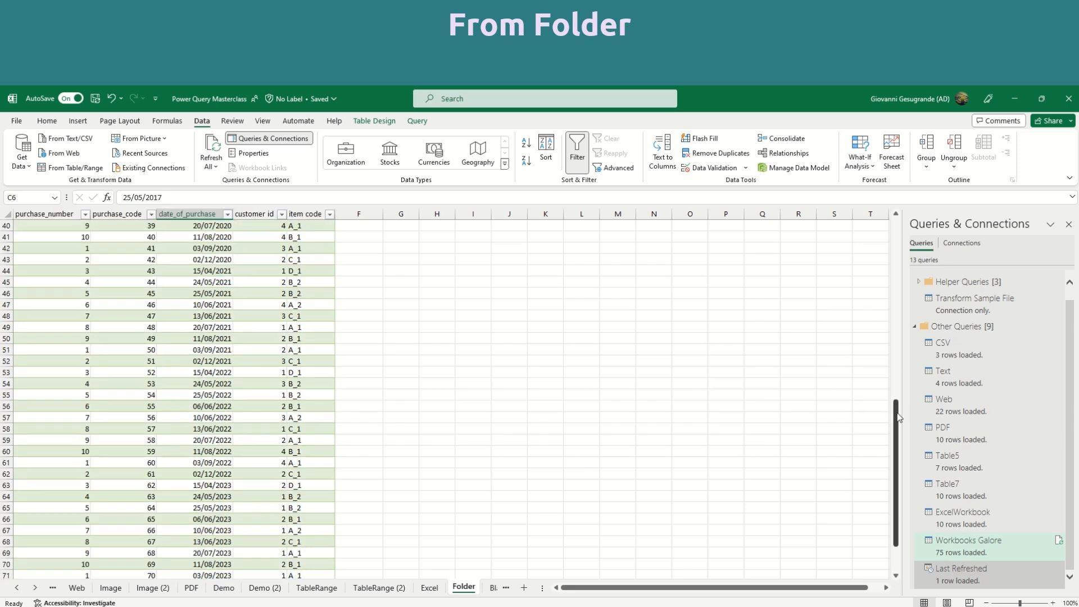
pyautogui.scroll(-10, 511, 332)
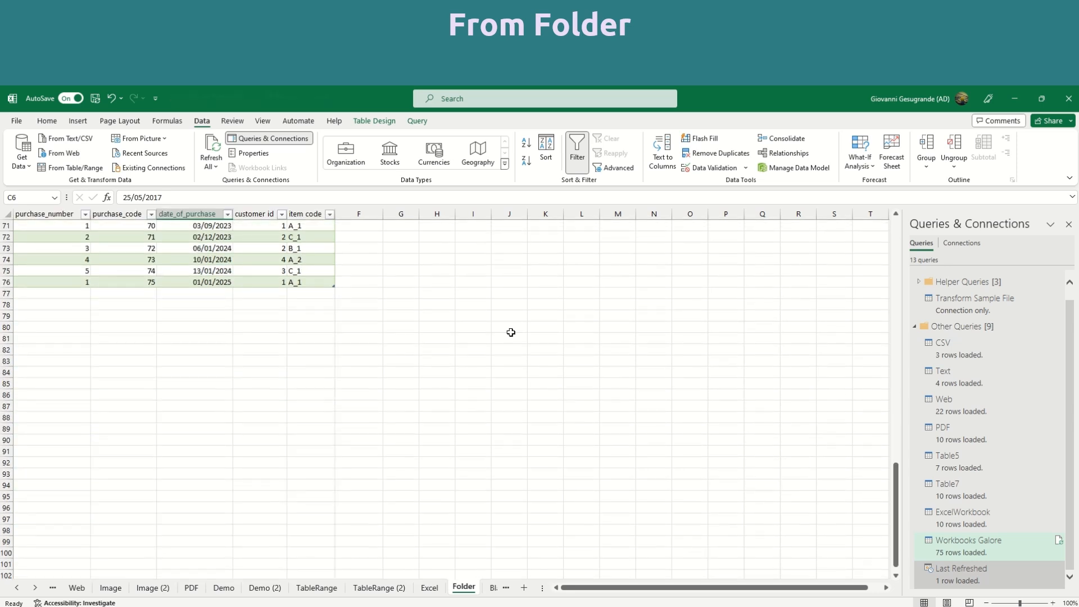
pyautogui.click(228, 282)
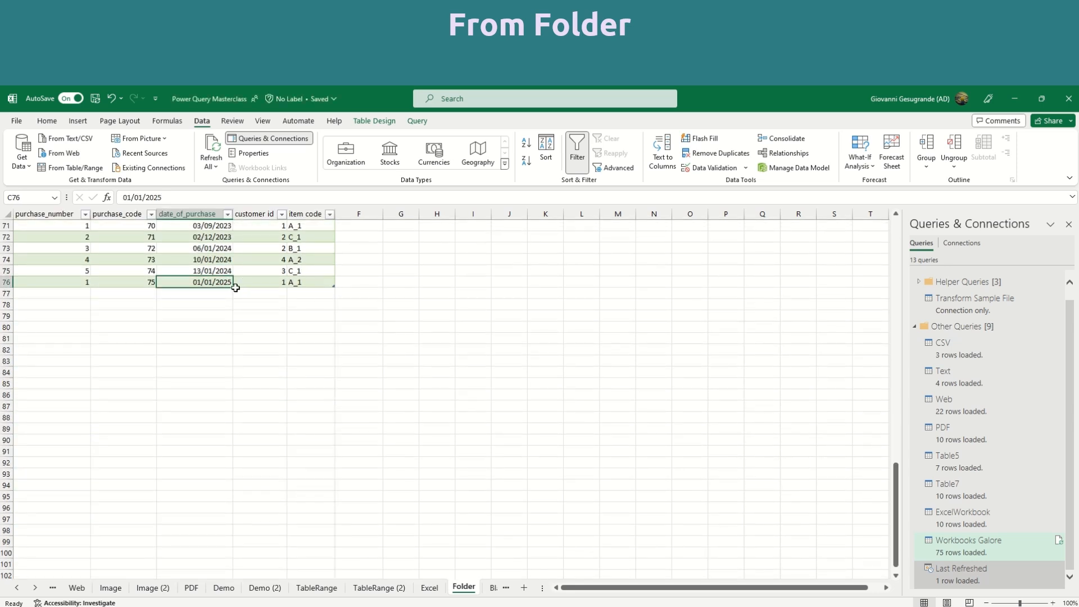
pyautogui.click(6, 281)
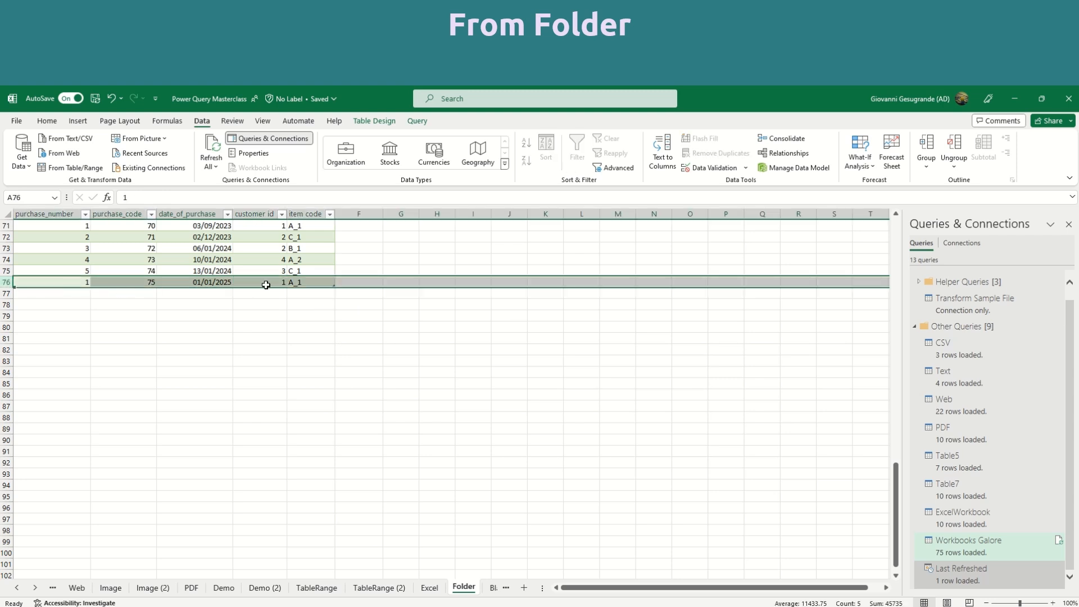
# Step: Inspect the last row of the Added Index step in the Workbooks Galore query, then close the Power Query Editor
pyautogui.doubleClick(965, 553)
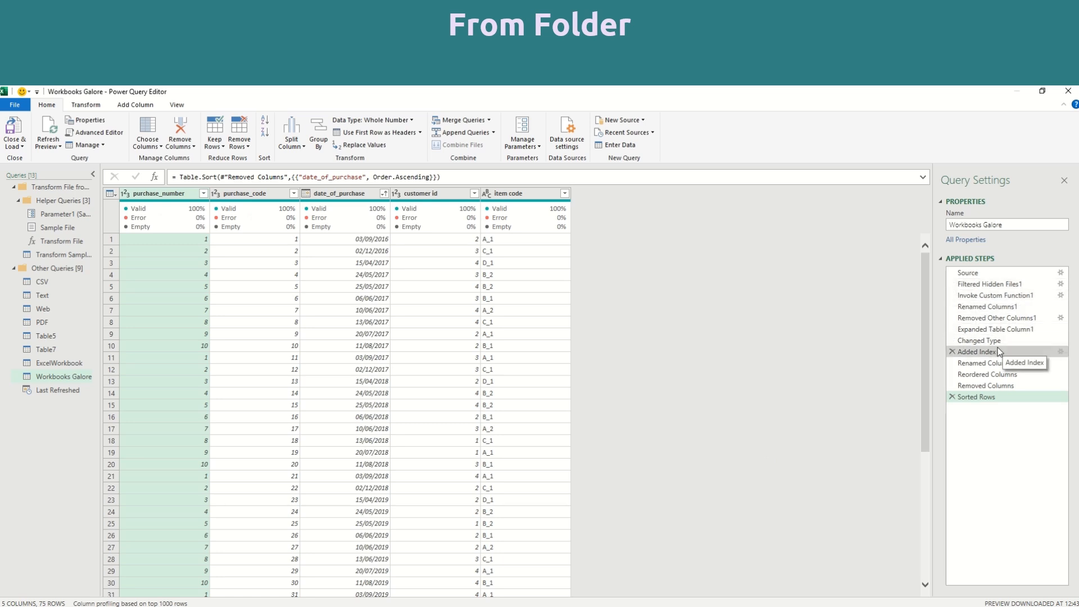
pyautogui.click(978, 351)
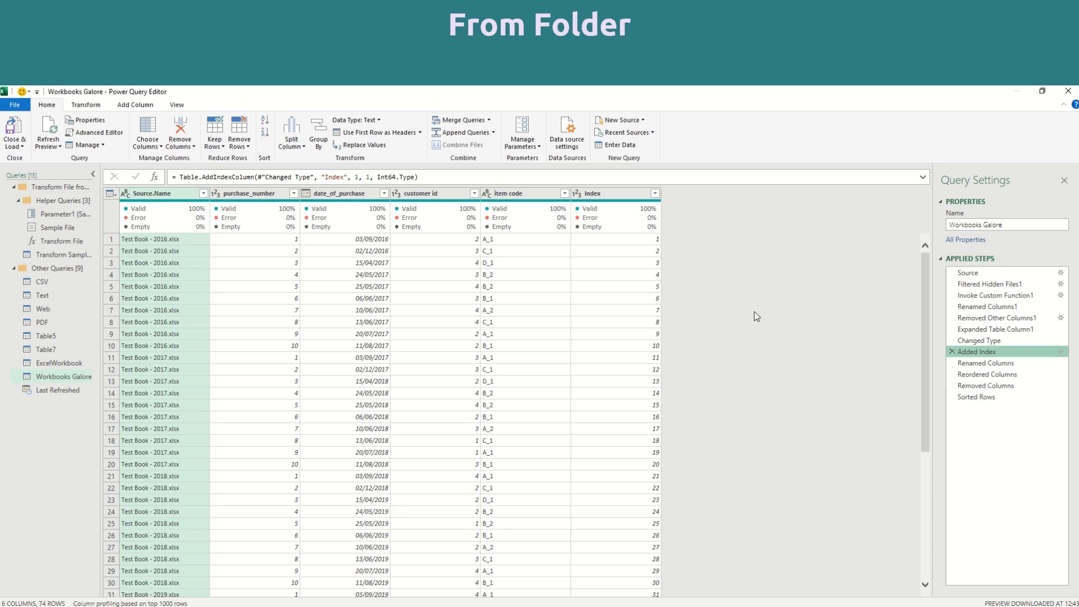
pyautogui.moveTo(922, 289); pyautogui.dragTo(907, 493)
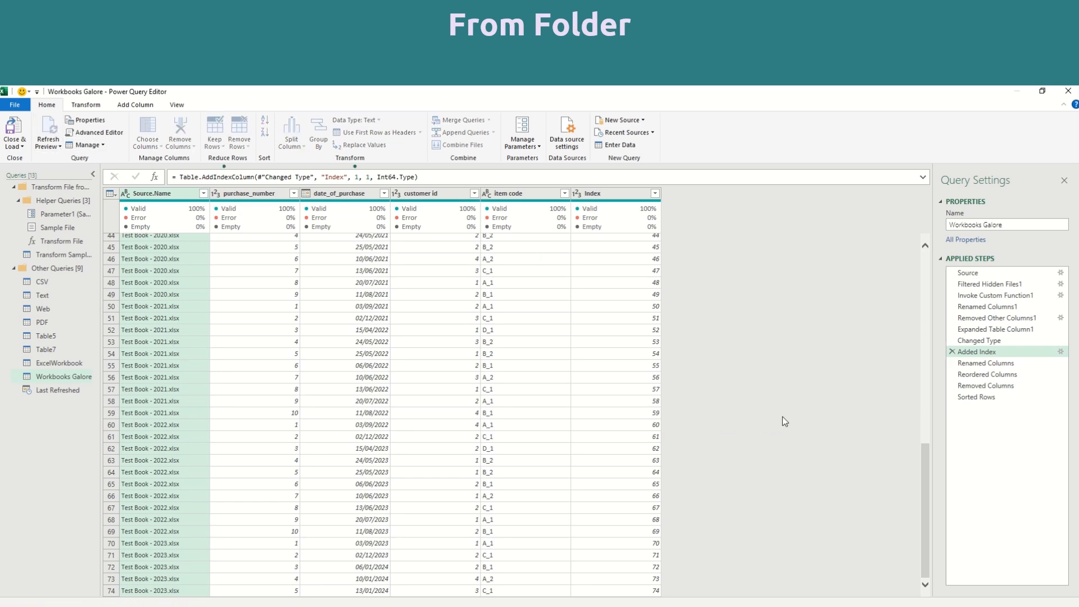
pyautogui.moveTo(928, 267); pyautogui.dragTo(918, 464)
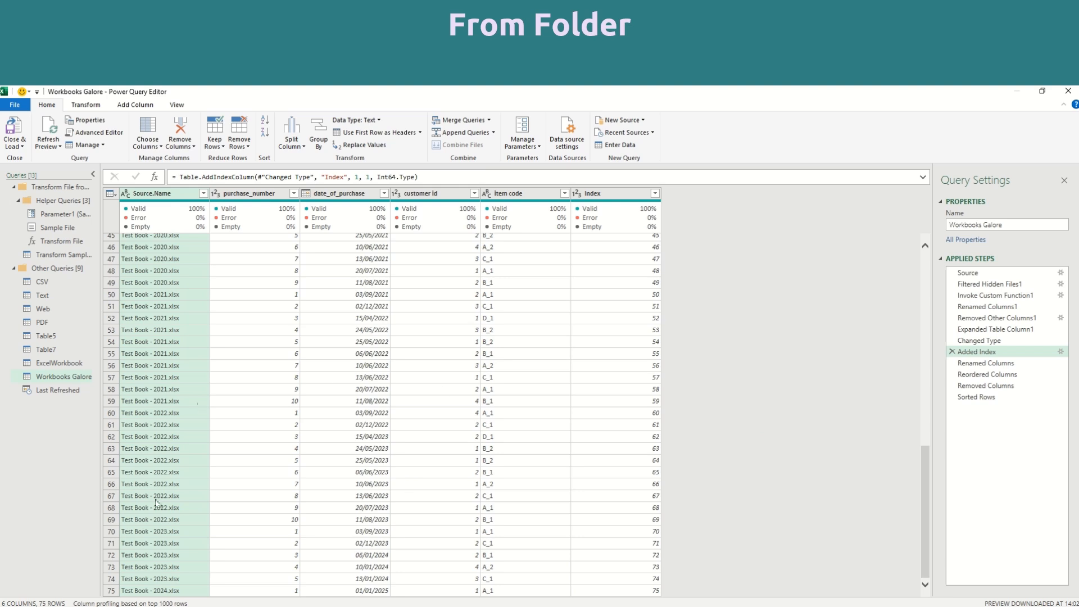
pyautogui.click(111, 590)
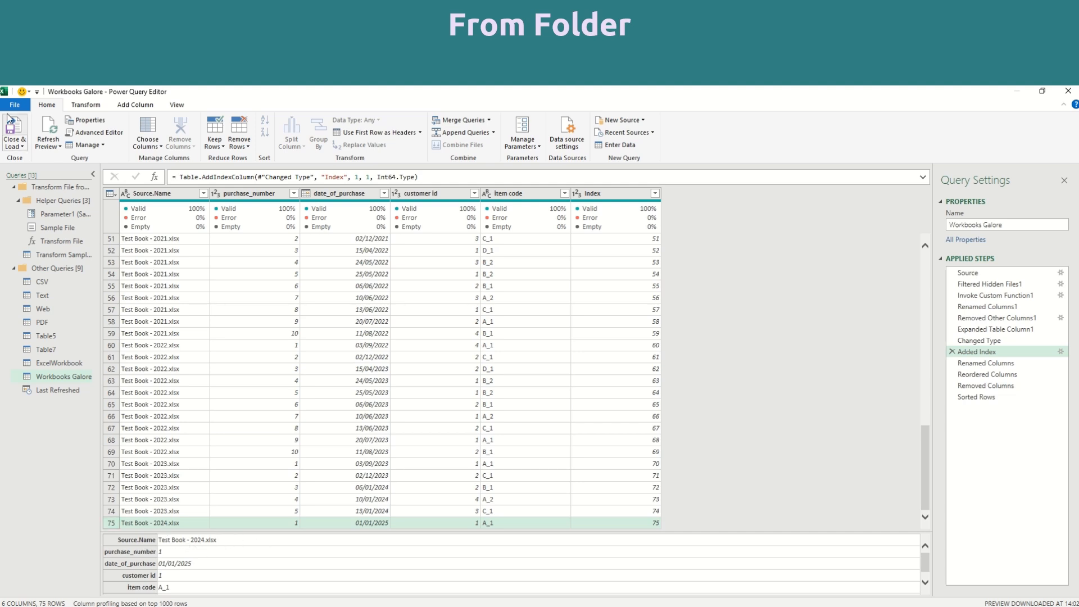
pyautogui.click(1071, 94)
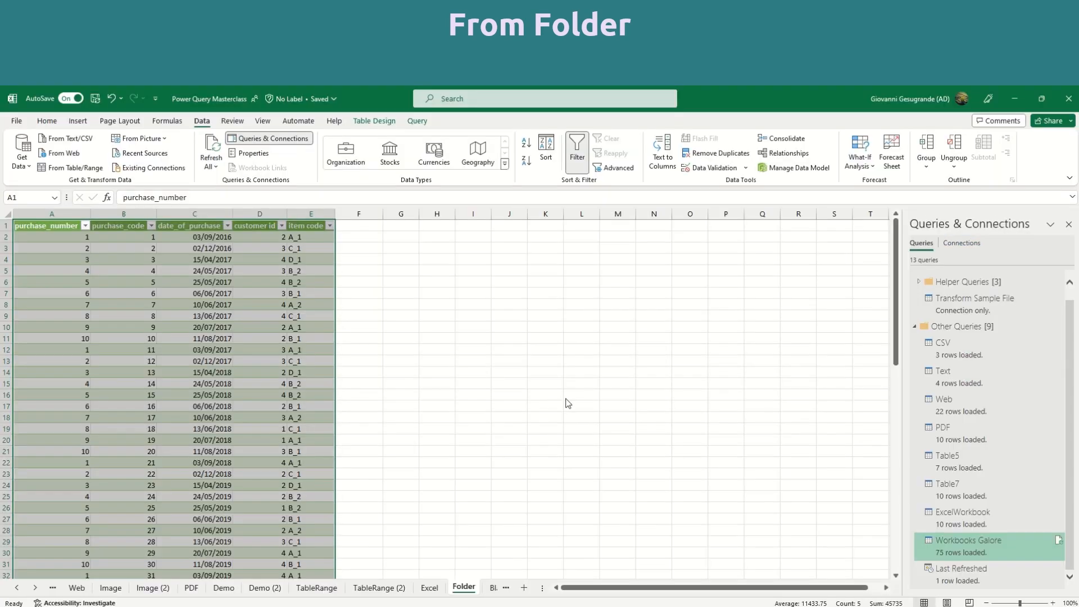
pyautogui.click(368, 400)
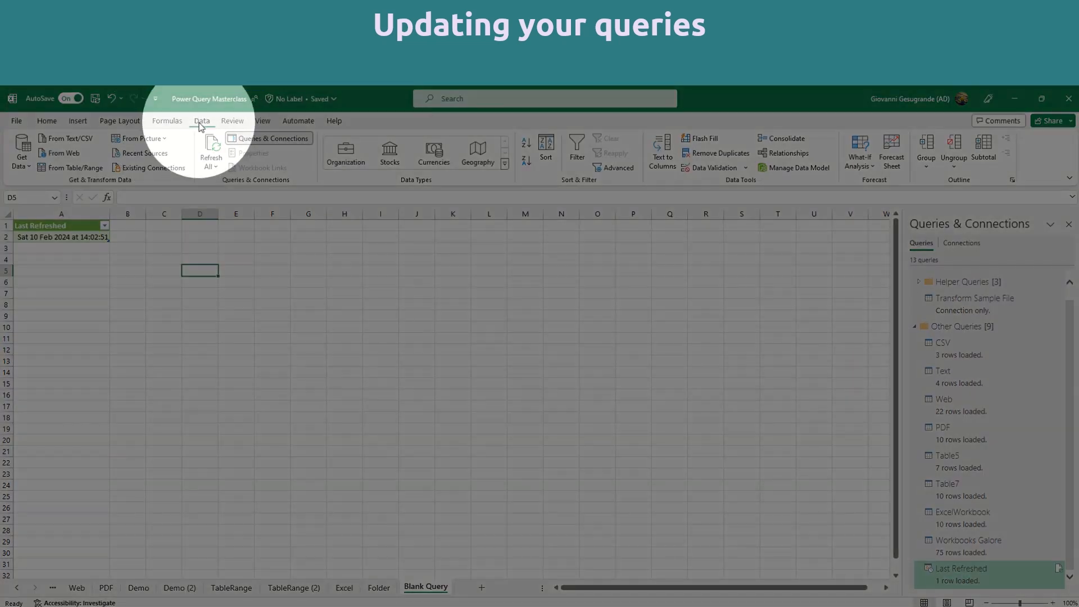
# Step: Refresh all of the workbook's queries from the Blank Query sheet, then refresh the Workbooks Galore query individually
pyautogui.click(212, 148)
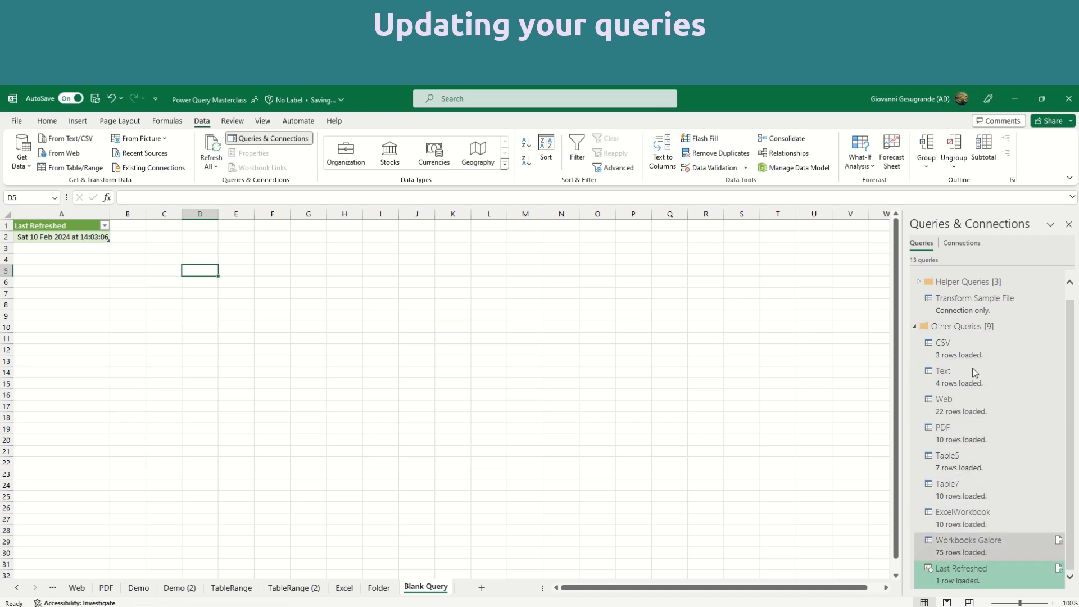
pyautogui.moveTo(966, 578)
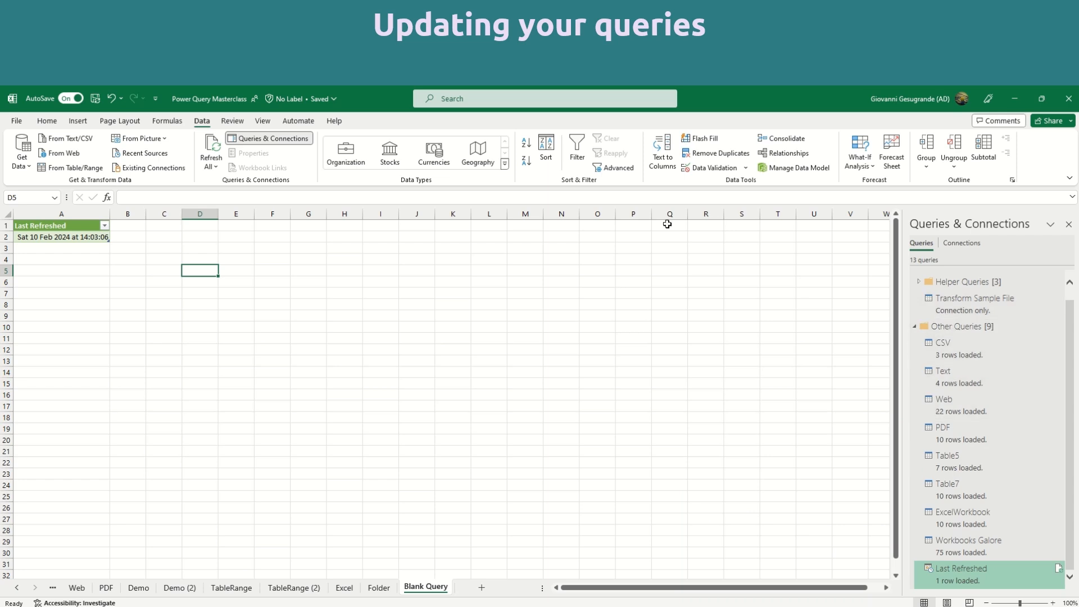
pyautogui.click(211, 149)
pyautogui.click(1059, 540)
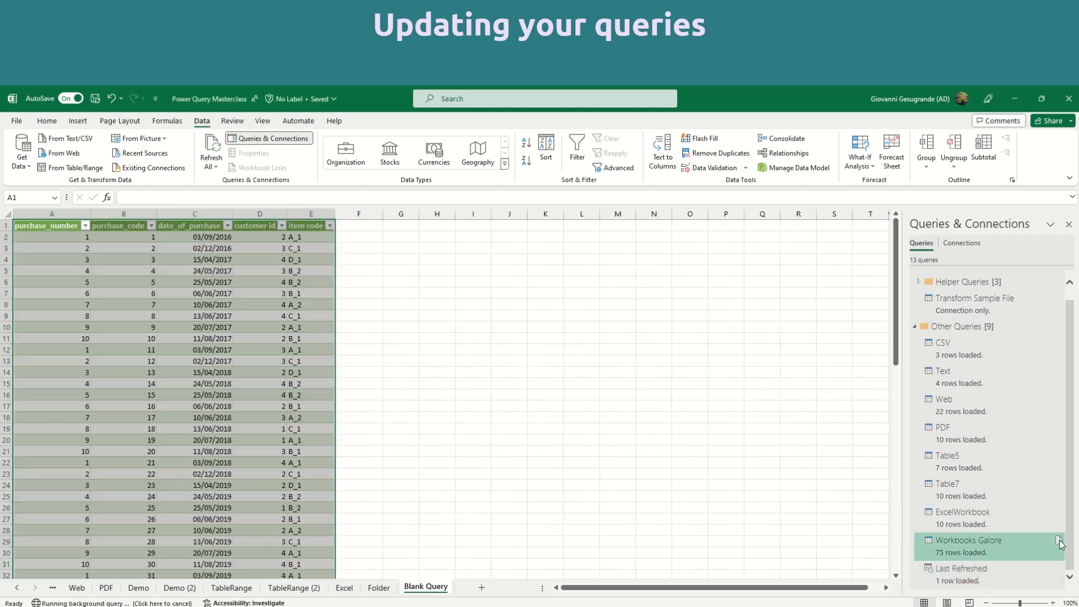